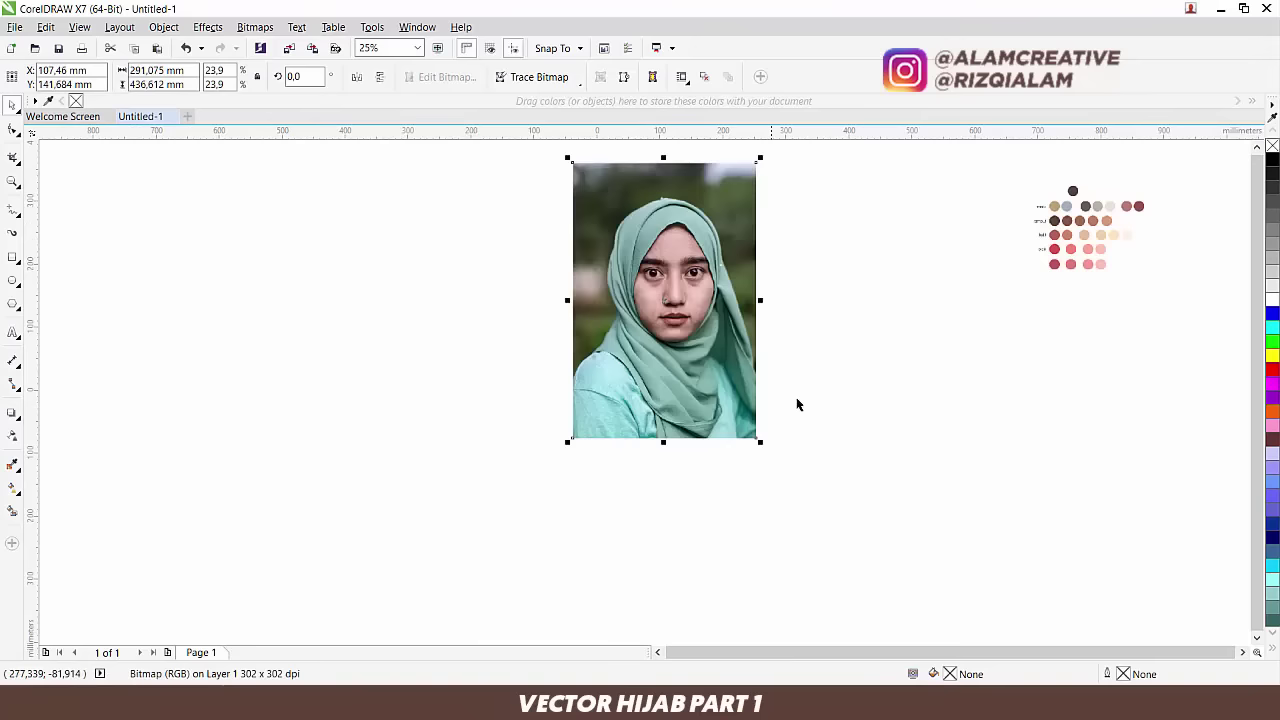
Step: Move the colour palette image beside the portrait photo and check its swatches for eyes, hair, skin and lips
drag(1035, 263, 768, 308)
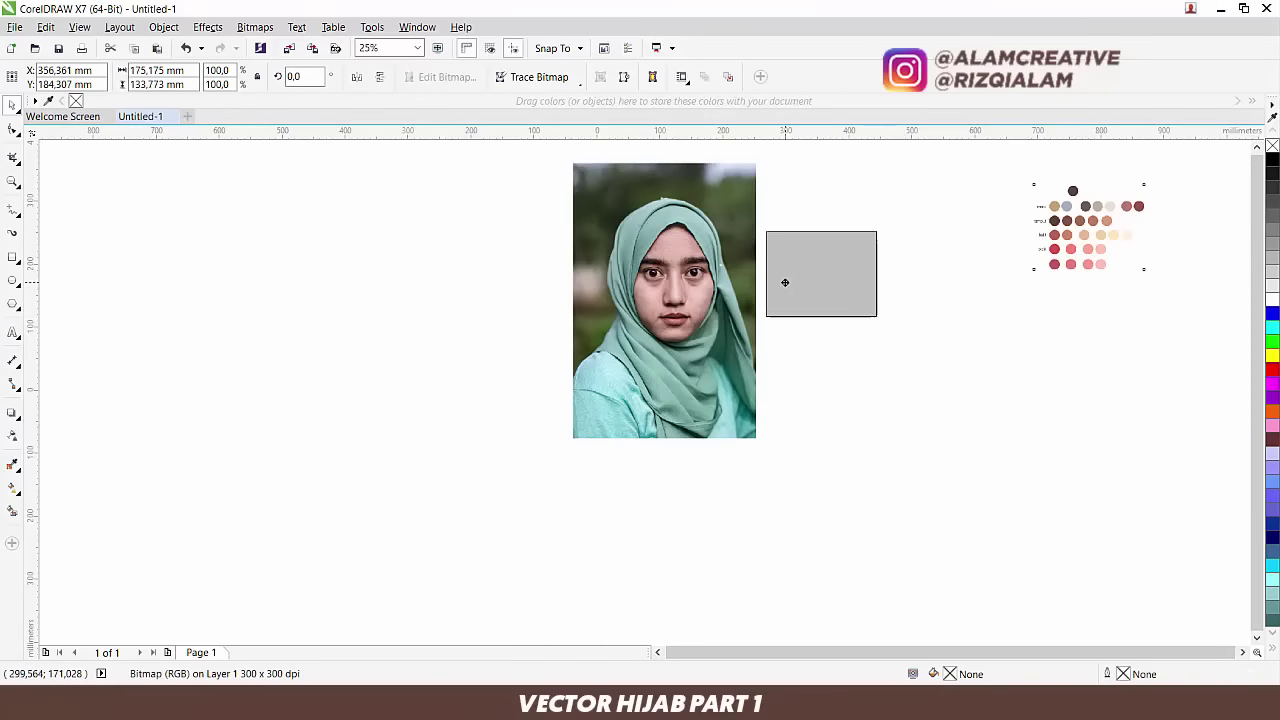
scroll(772, 237, up, 2)
scroll(772, 237, up, 4)
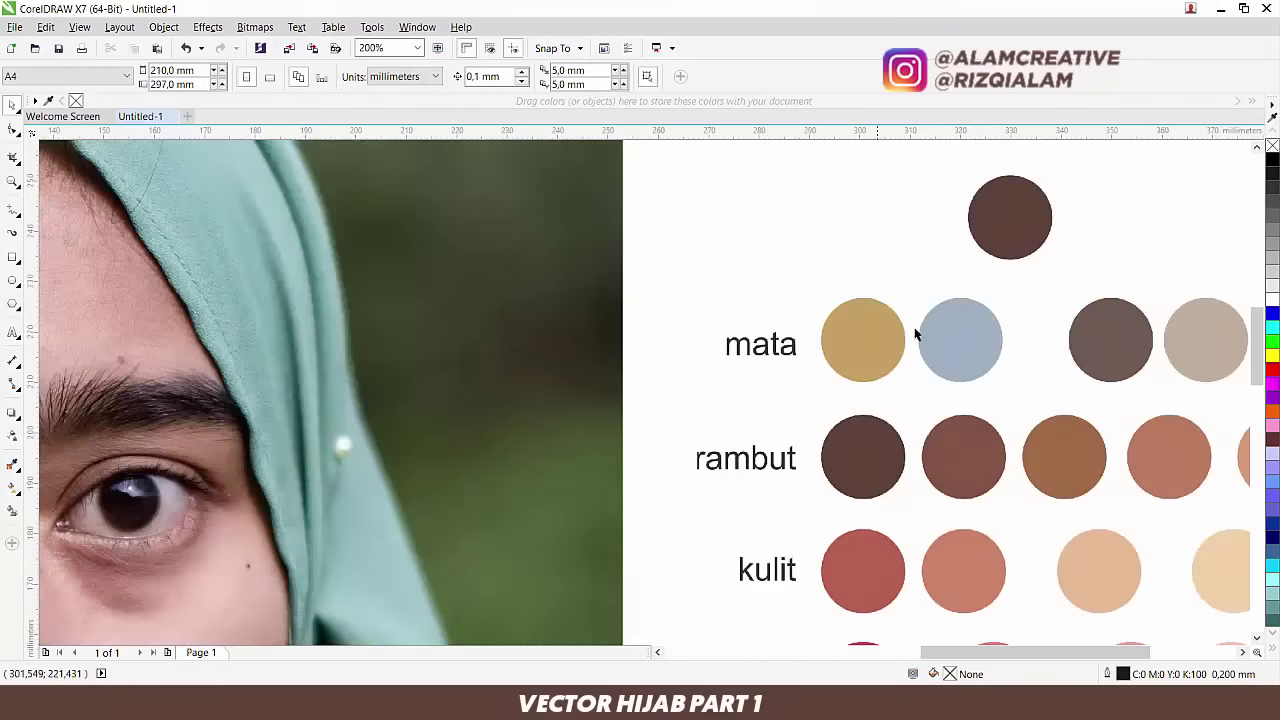
scroll(509, 350, down, 2)
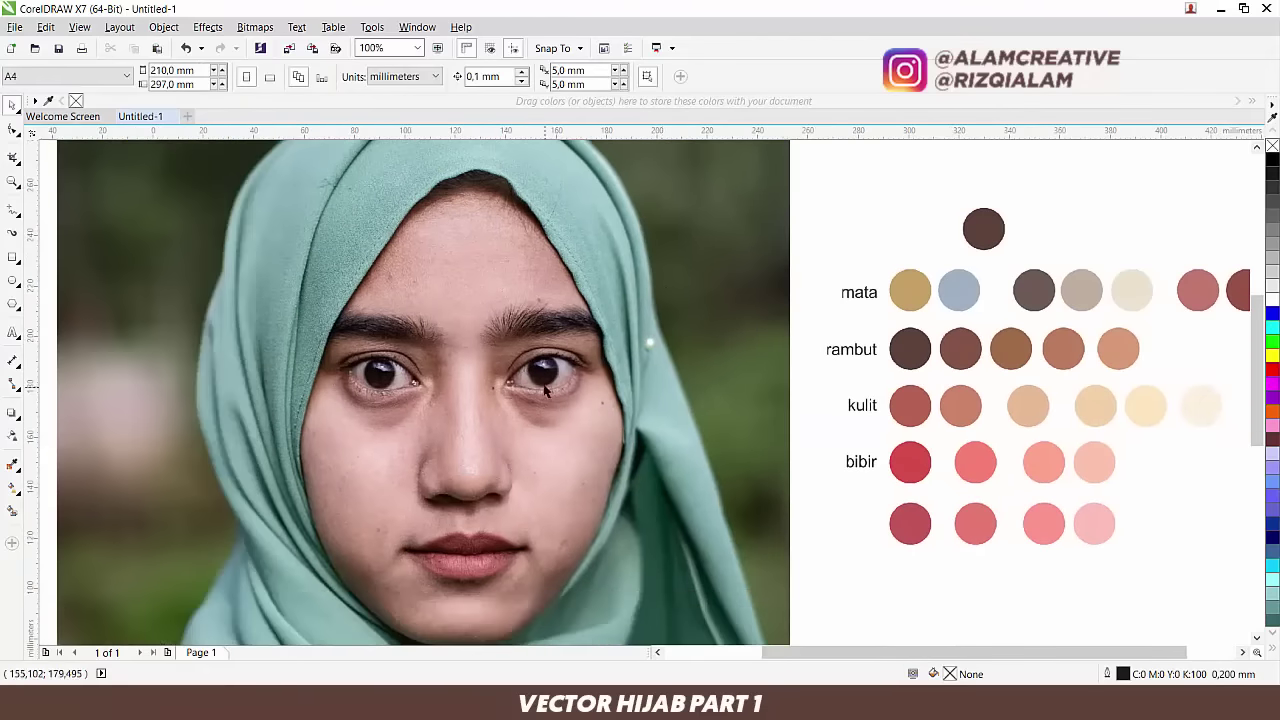
scroll(1020, 318, down, 2)
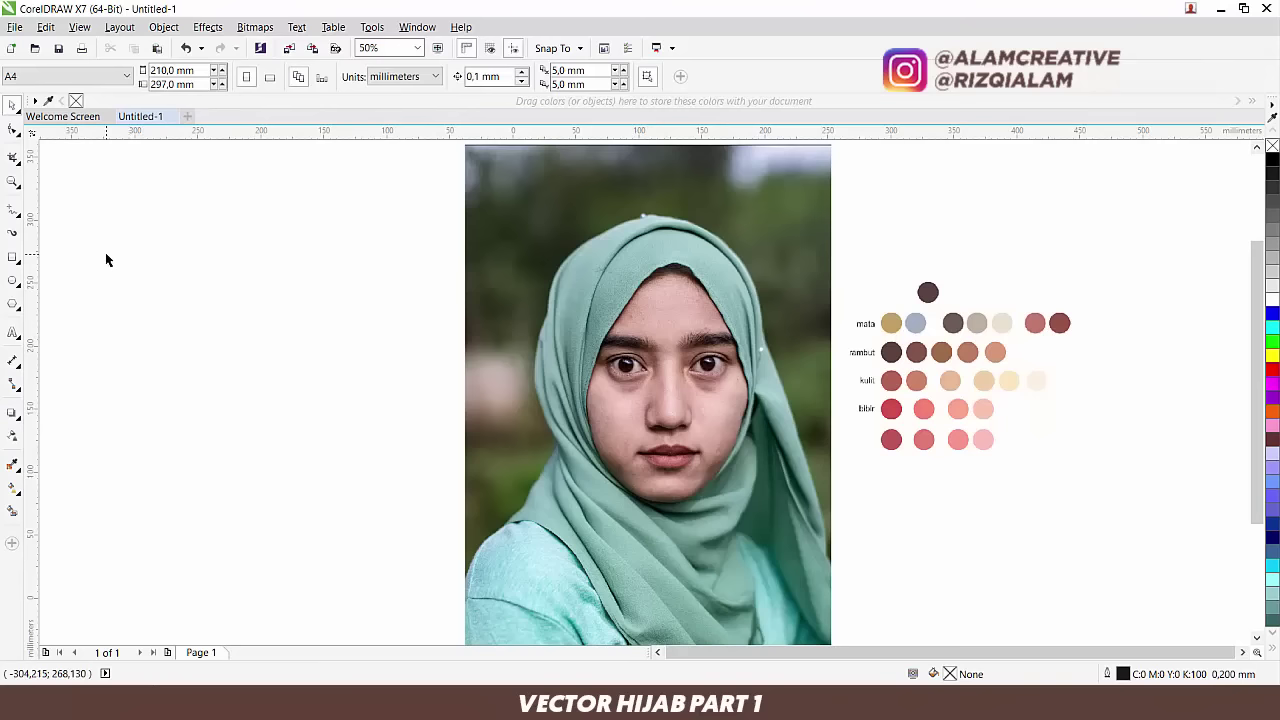
scroll(214, 257, right, 2)
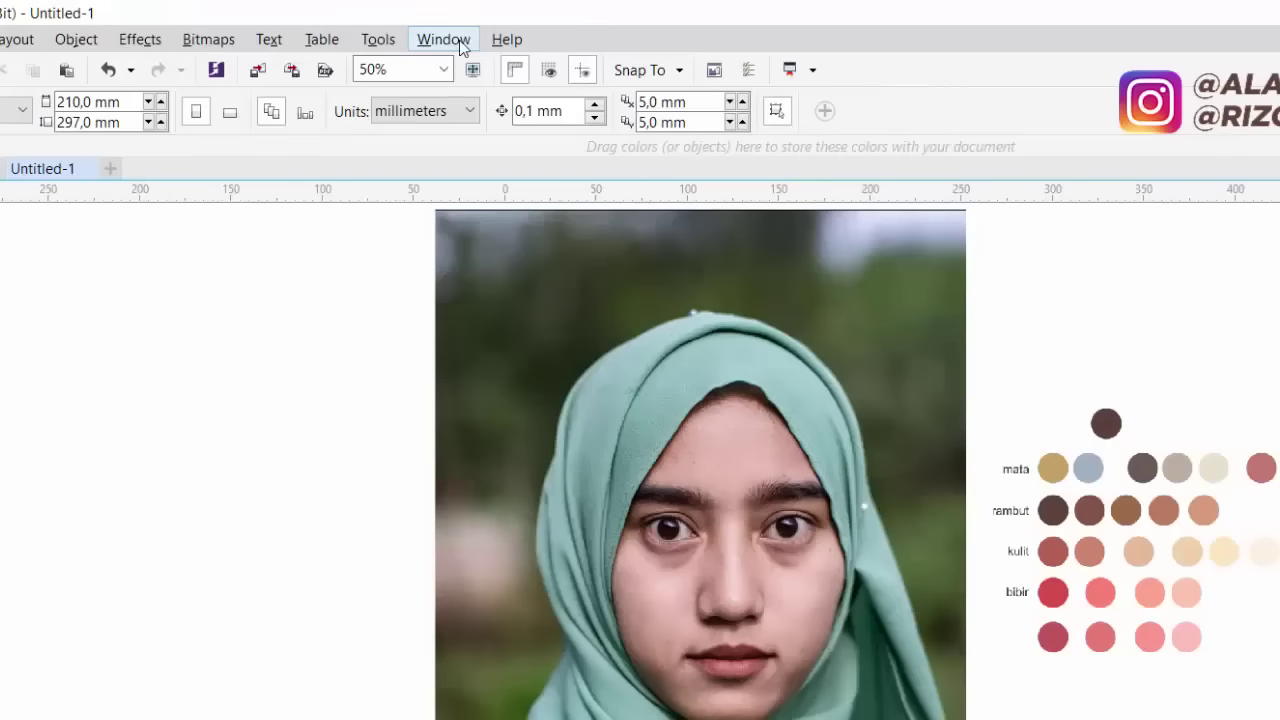
click(428, 29)
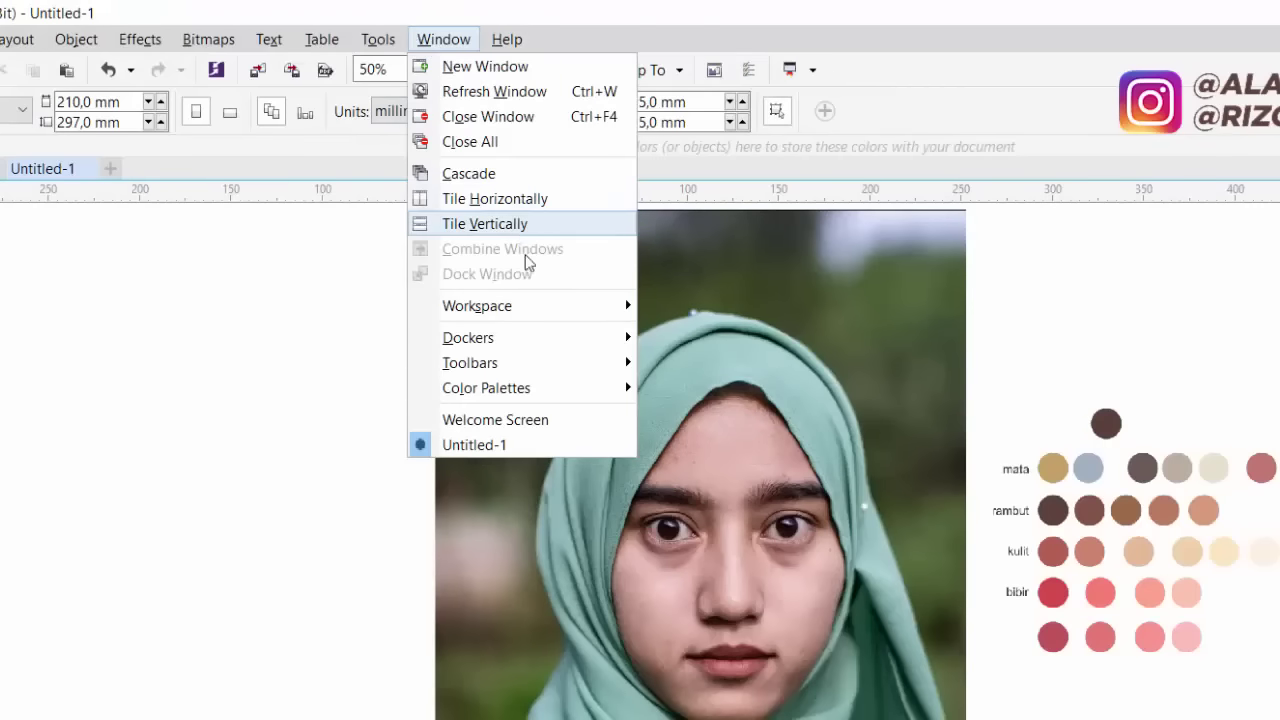
mouse_move(533, 345)
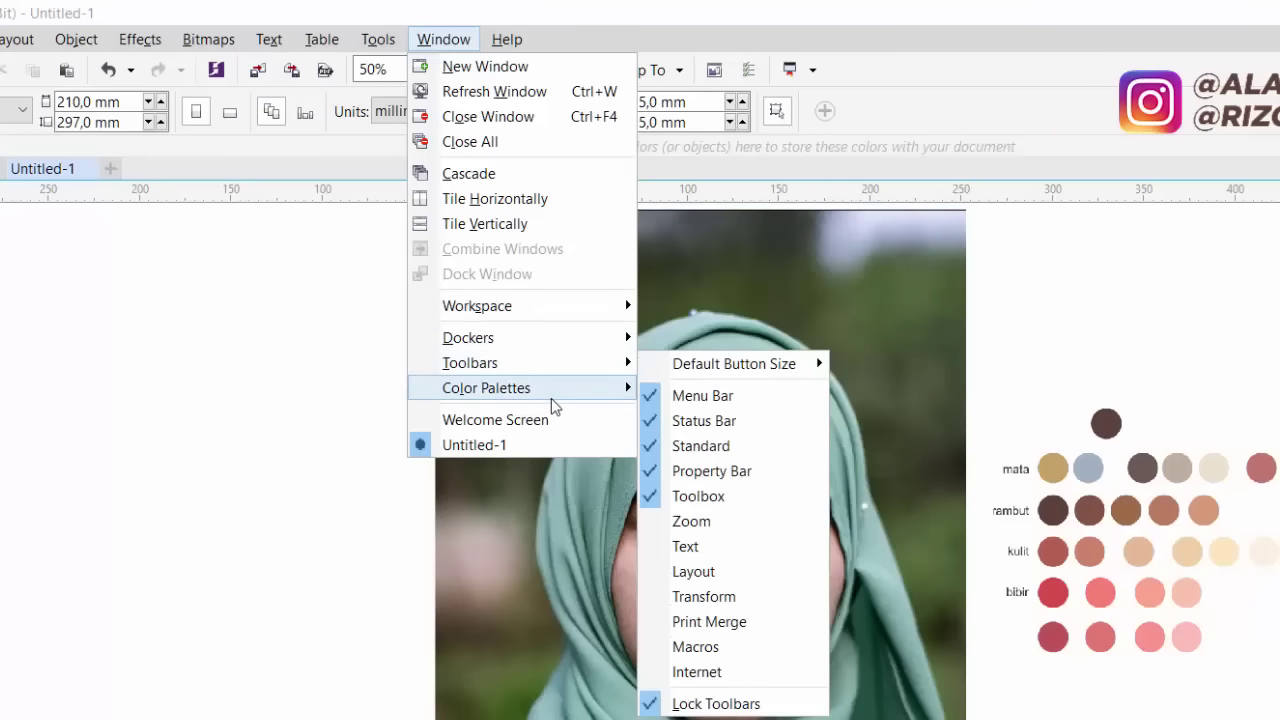
mouse_move(592, 398)
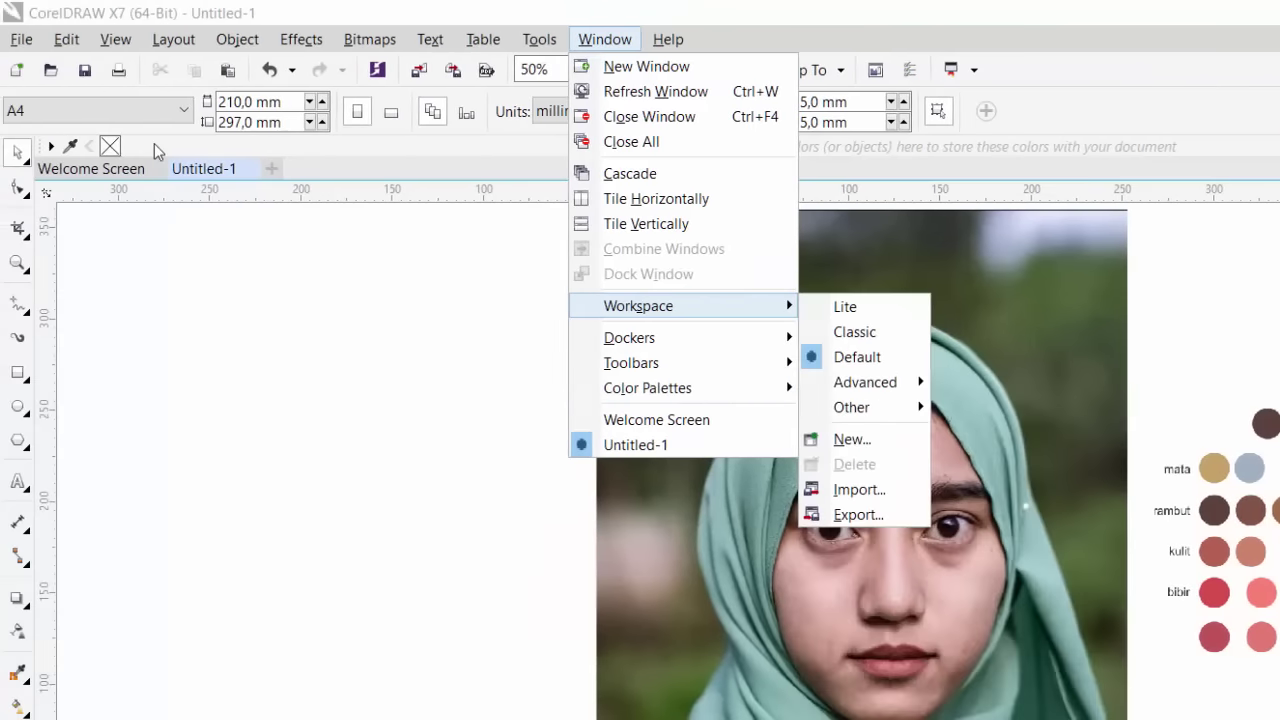
click(41, 147)
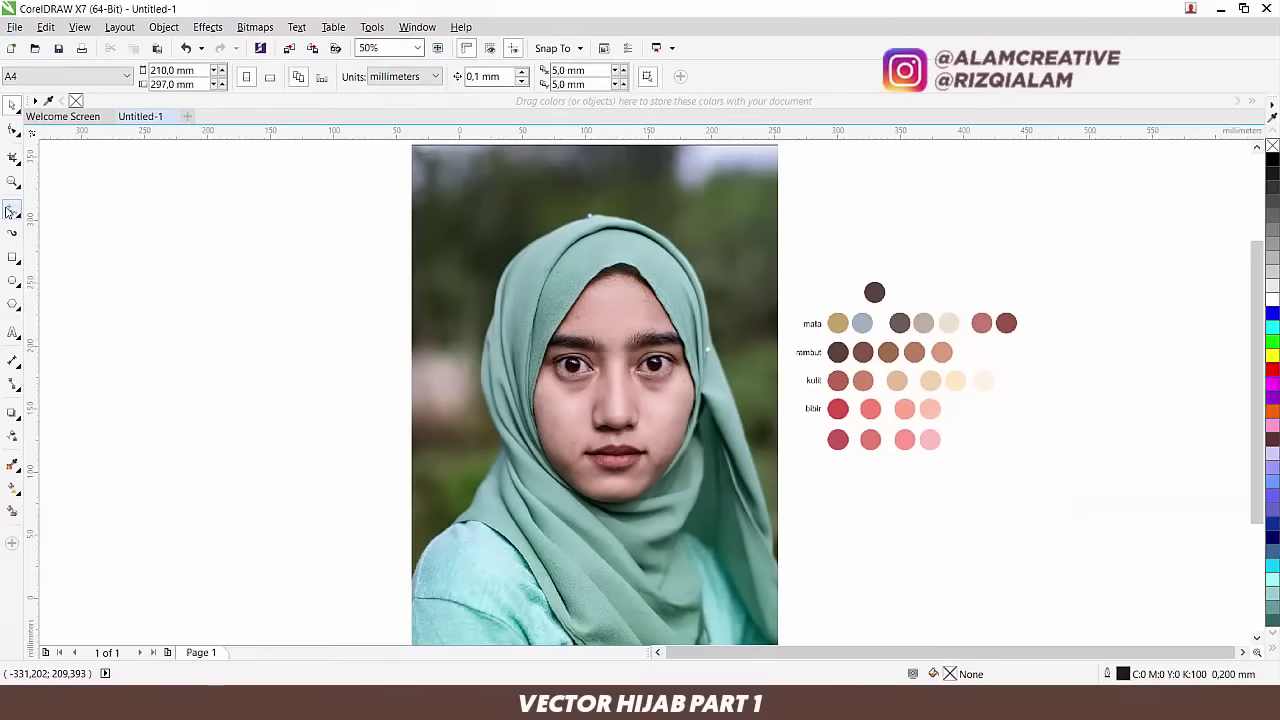
Step: Try the Pen tool by drawing a rough straight-segment test line over the forehead and brows
click(18, 222)
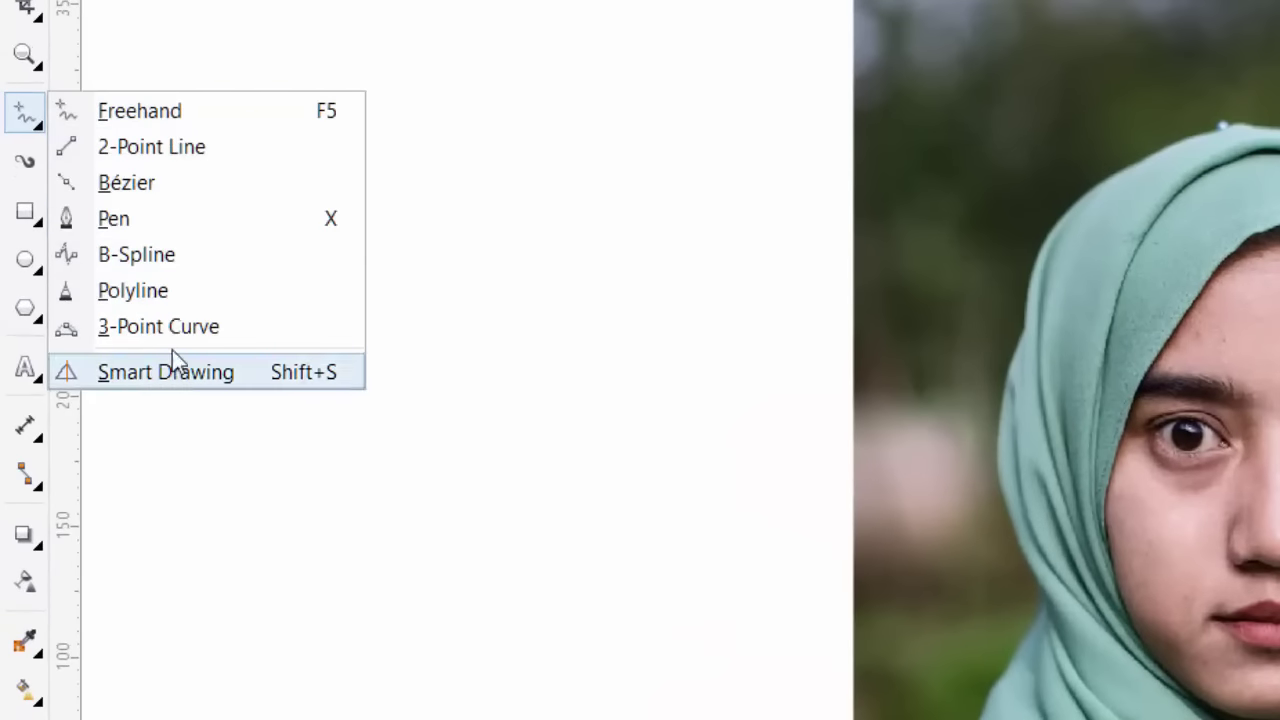
click(79, 219)
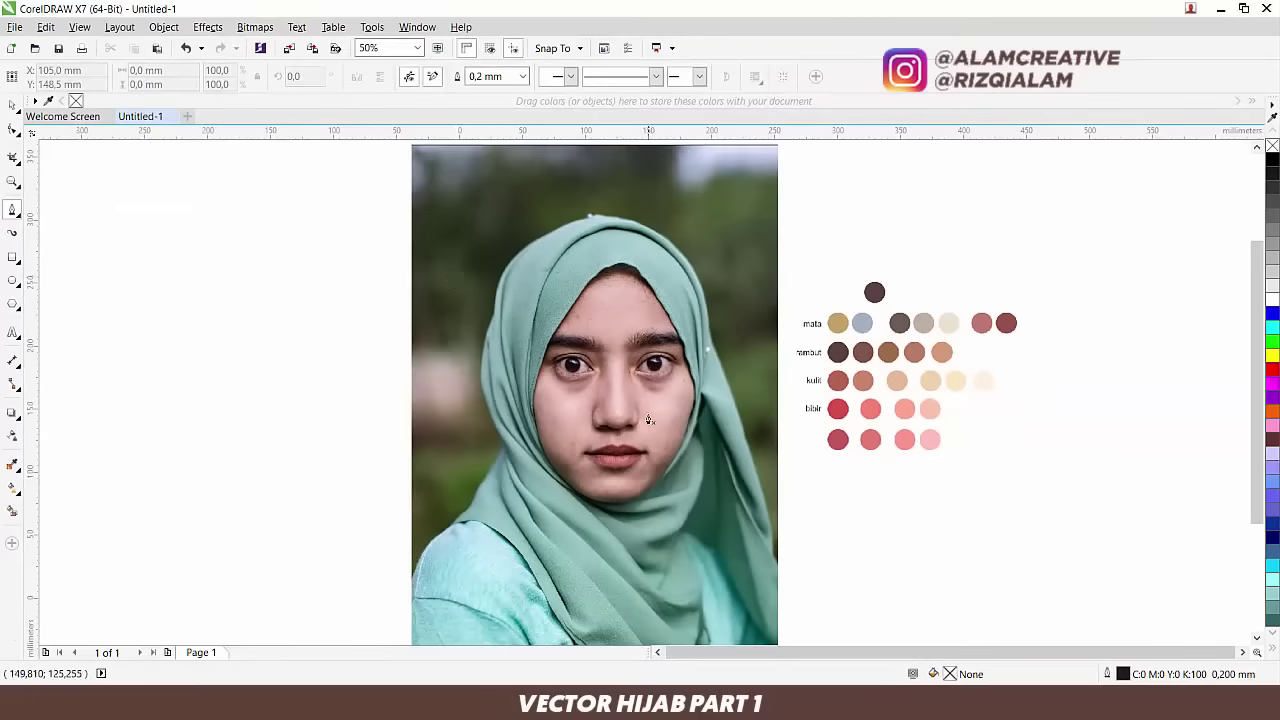
click(655, 329)
click(608, 362)
click(617, 306)
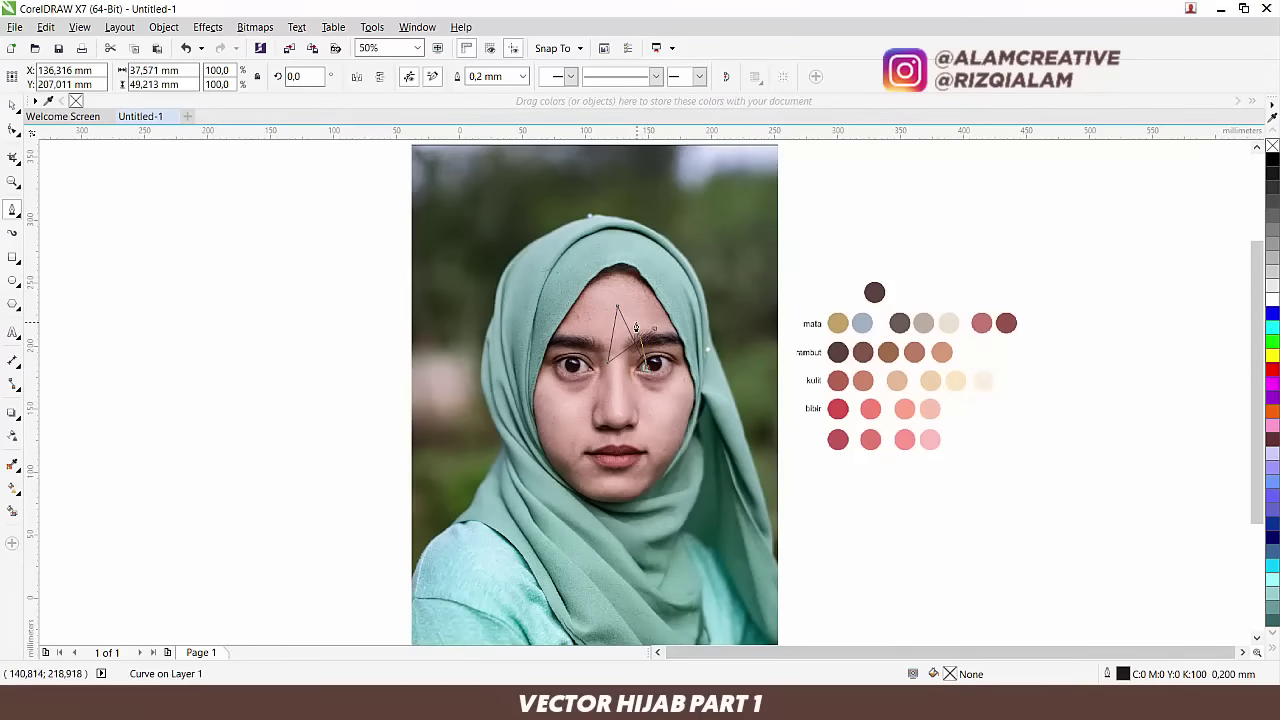
scroll(636, 321, up, 3)
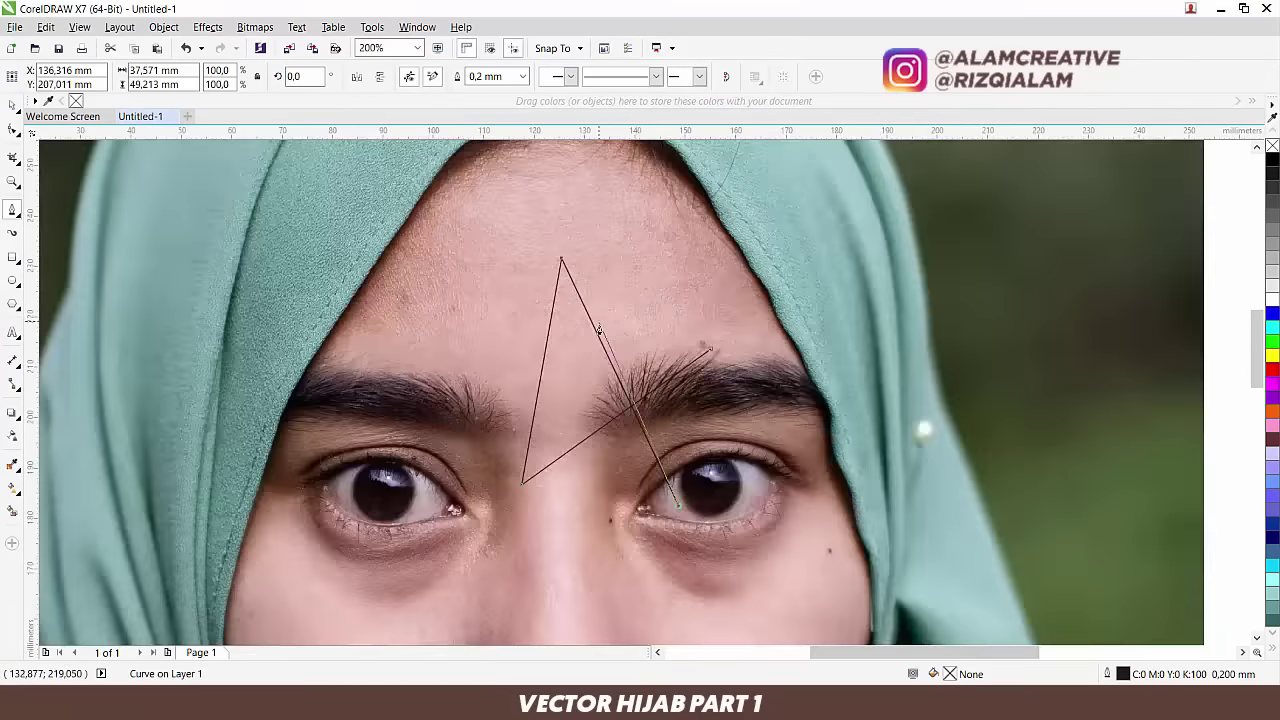
scroll(600, 325, down, 3)
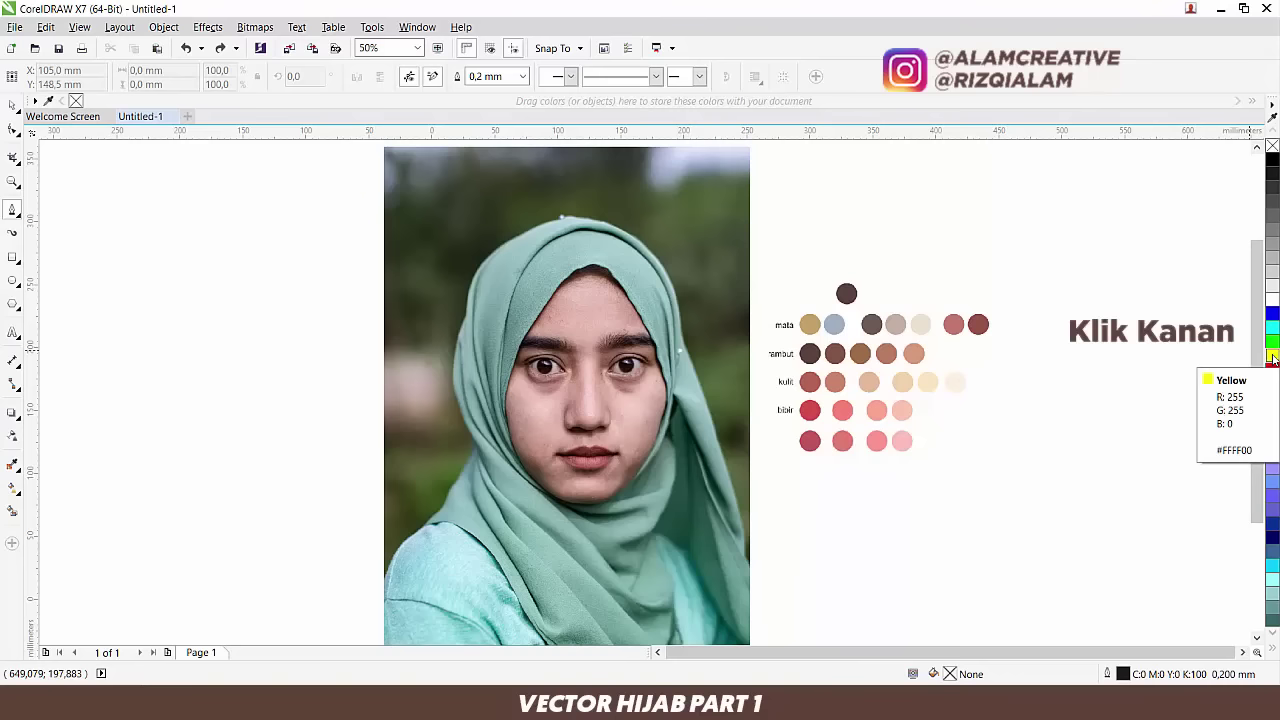
Step: Make yellow (#FFFF00) the document's default outline colour for graphic objects and activate the Pen tool
right_click(1272, 357)
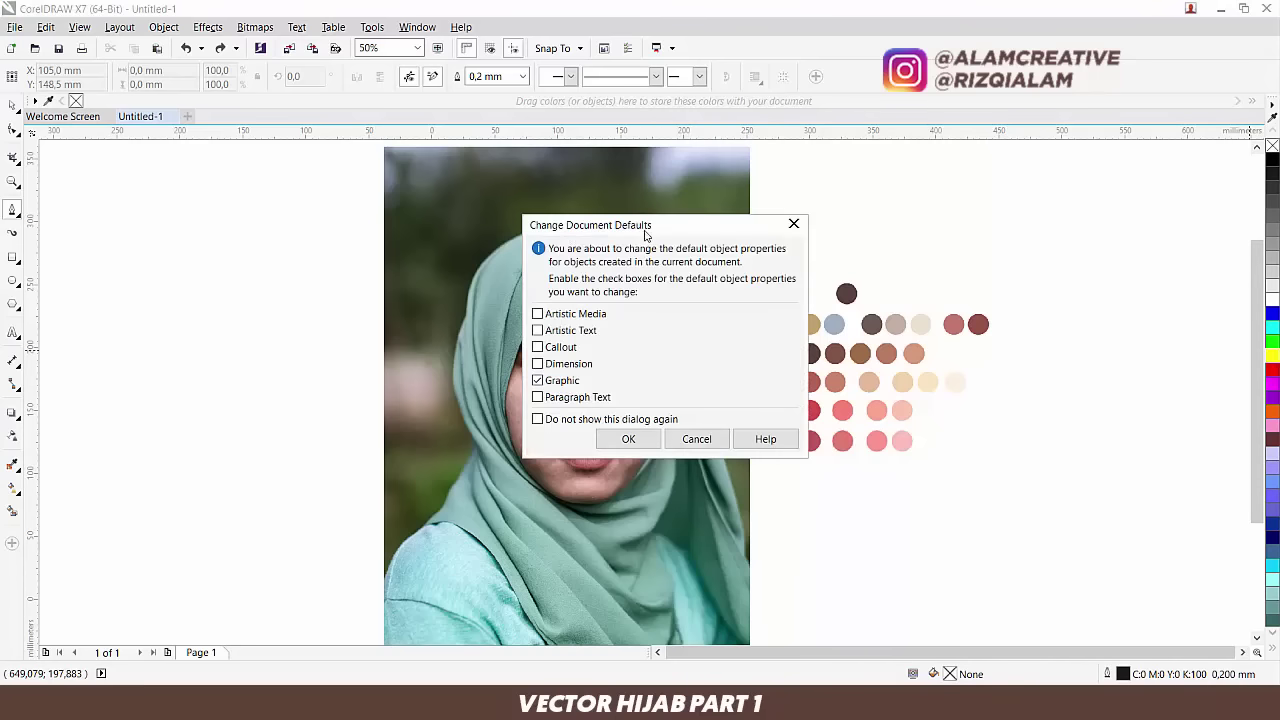
click(628, 439)
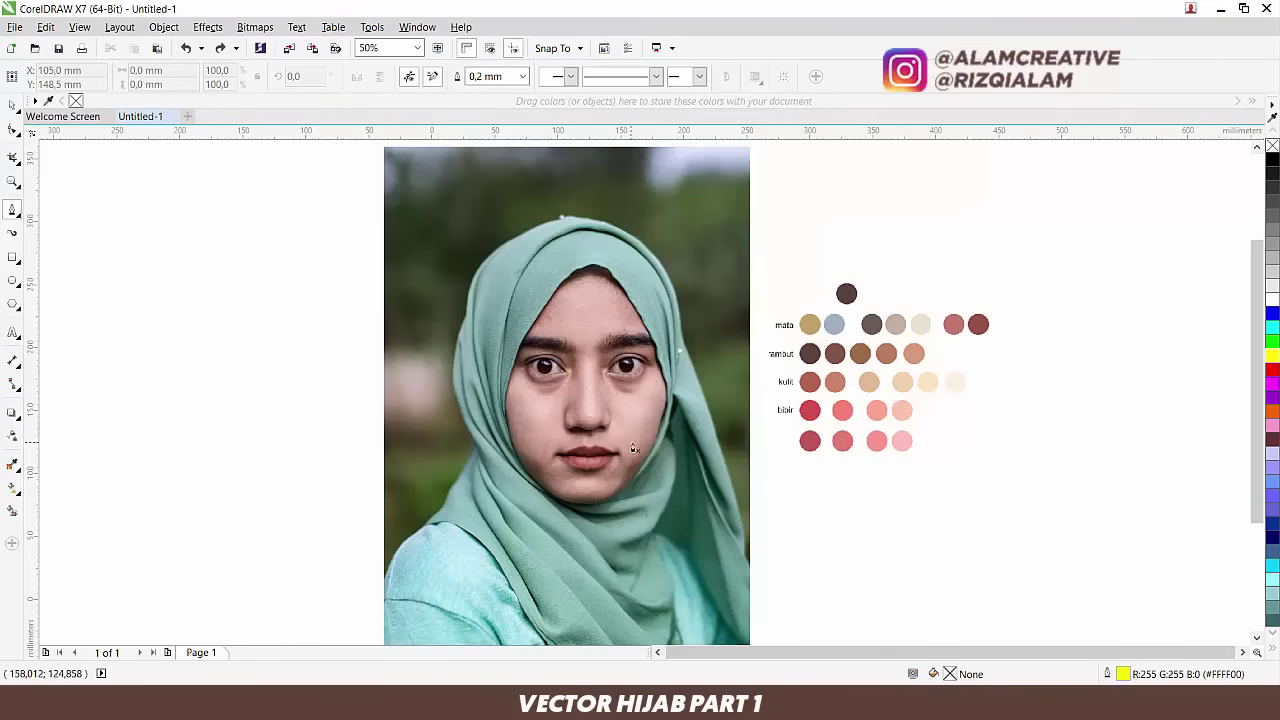
click(11, 105)
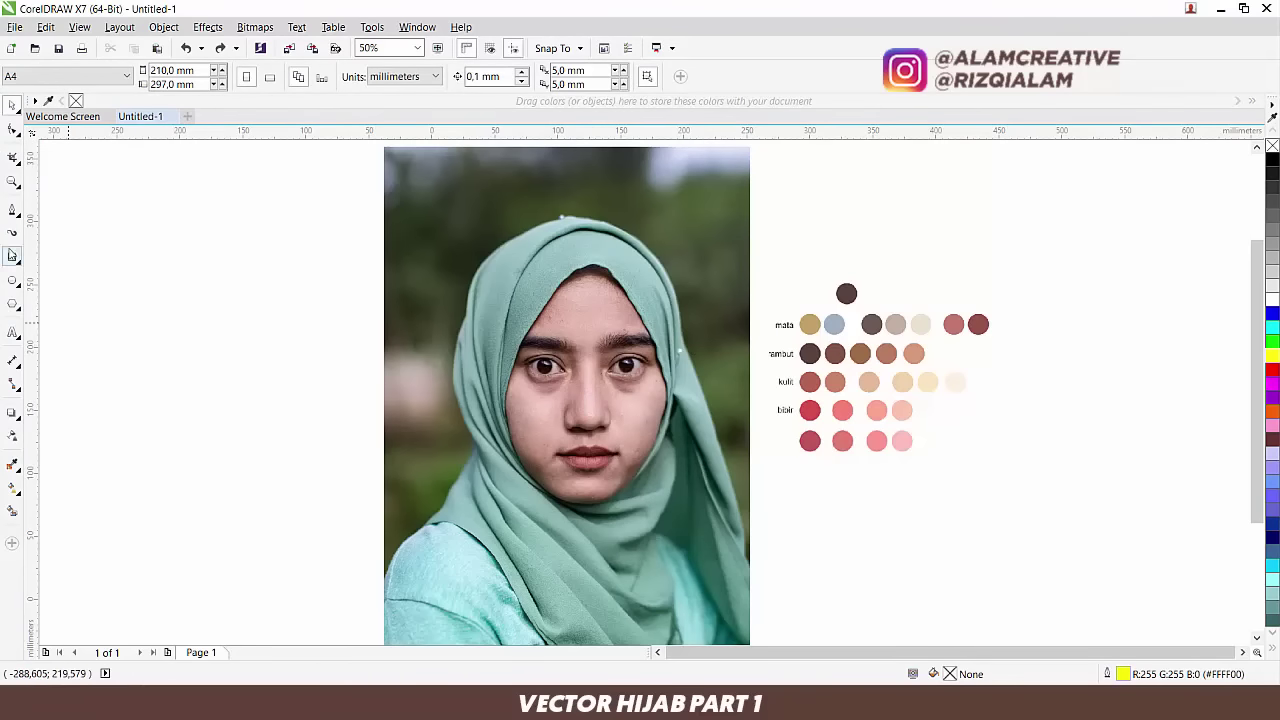
click(12, 209)
Step: Draw a rough zigzag test line across the nose bridge and brows to try the yellow outline
scroll(571, 360, up, 1)
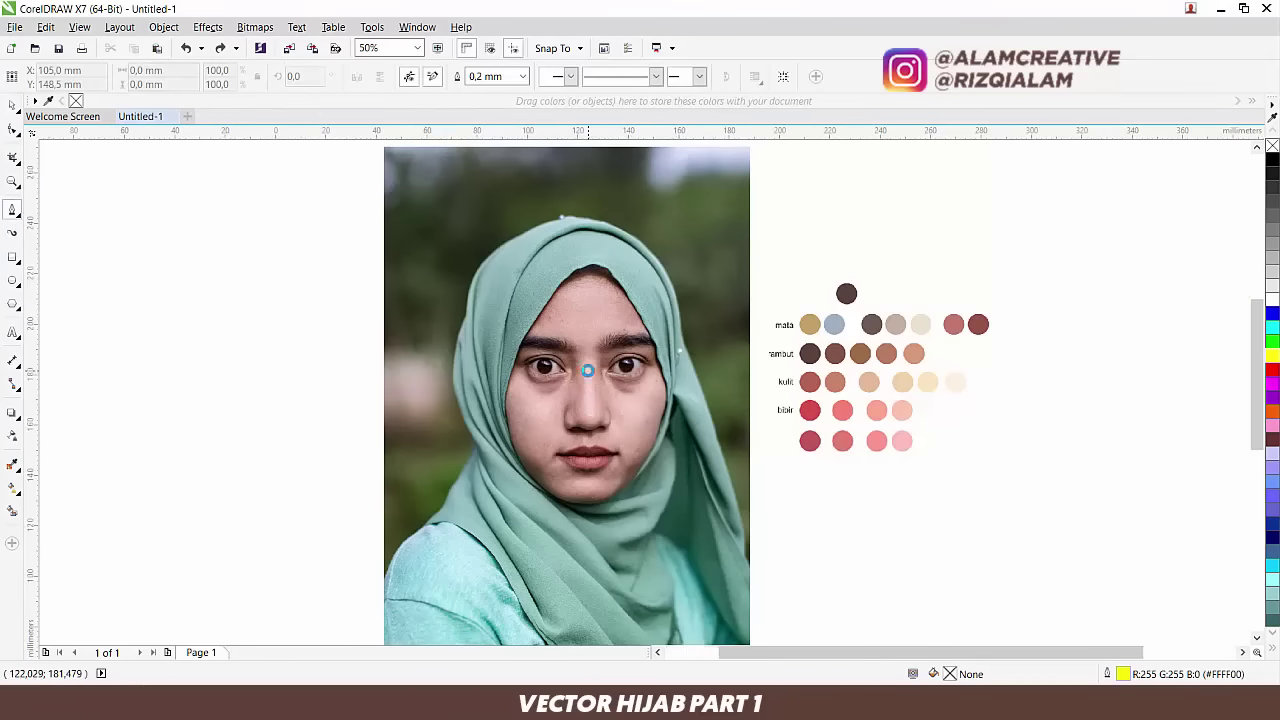
scroll(567, 413, up, 1)
click(558, 437)
click(608, 417)
click(582, 340)
click(623, 309)
click(624, 389)
click(708, 340)
click(688, 275)
click(631, 356)
scroll(626, 287, up, 2)
Step: Undo all segments of the yellow zigzag test line on the face
key(ctrl+z)
key(ctrl+z)
key(ctrl+z)
key(ctrl+z)
key(ctrl+z)
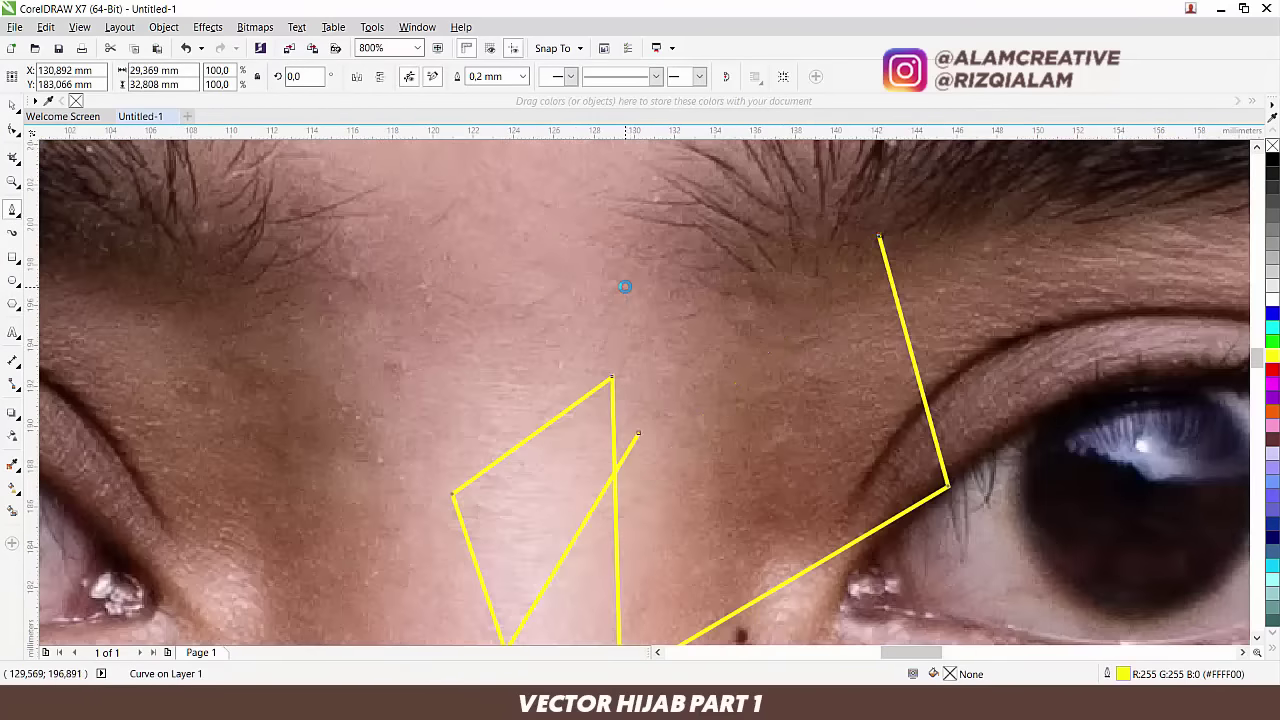
scroll(626, 287, down, 1)
key(ctrl+z)
key(ctrl+z)
key(ctrl+z)
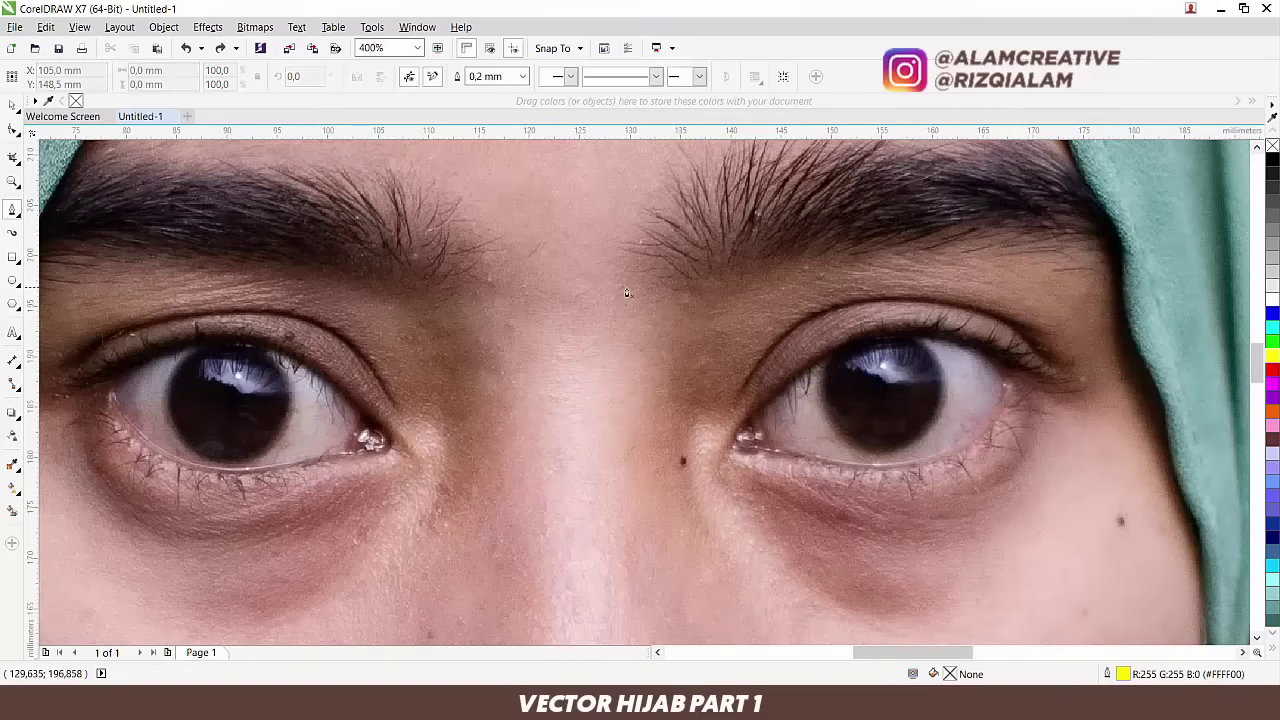
scroll(625, 287, down, 5)
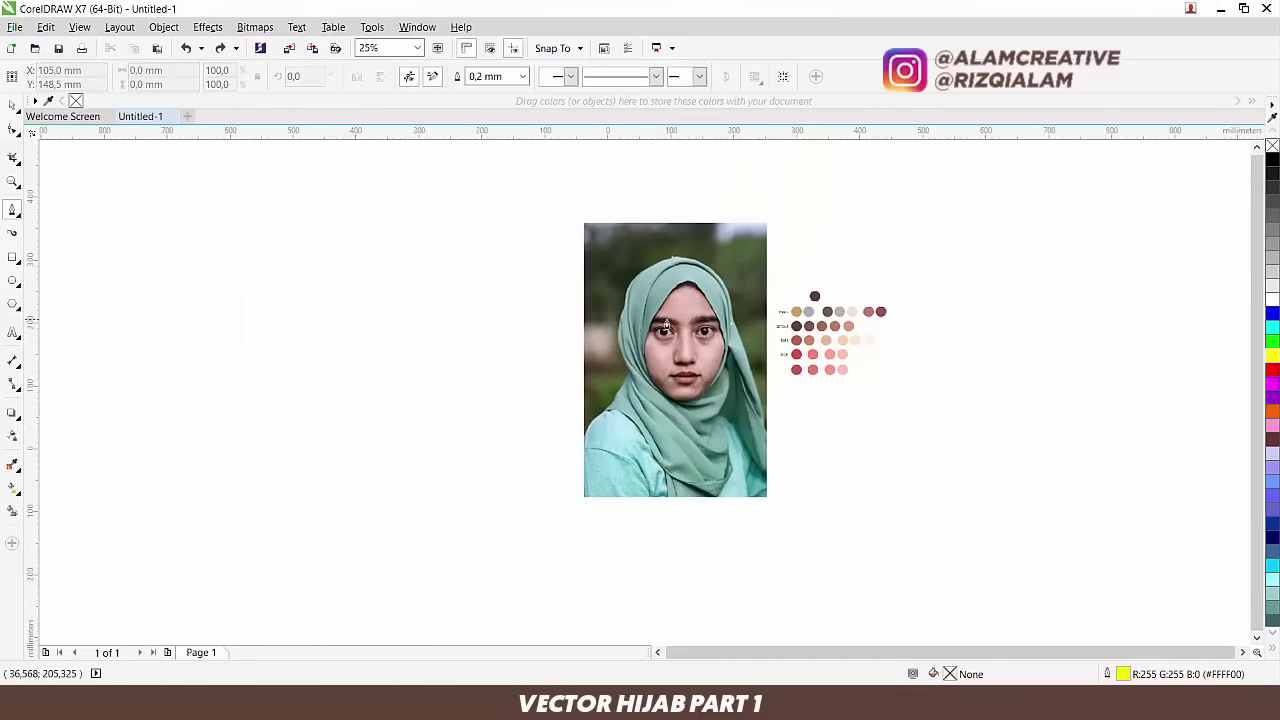
scroll(615, 295, up, 2)
drag(656, 273, 661, 347)
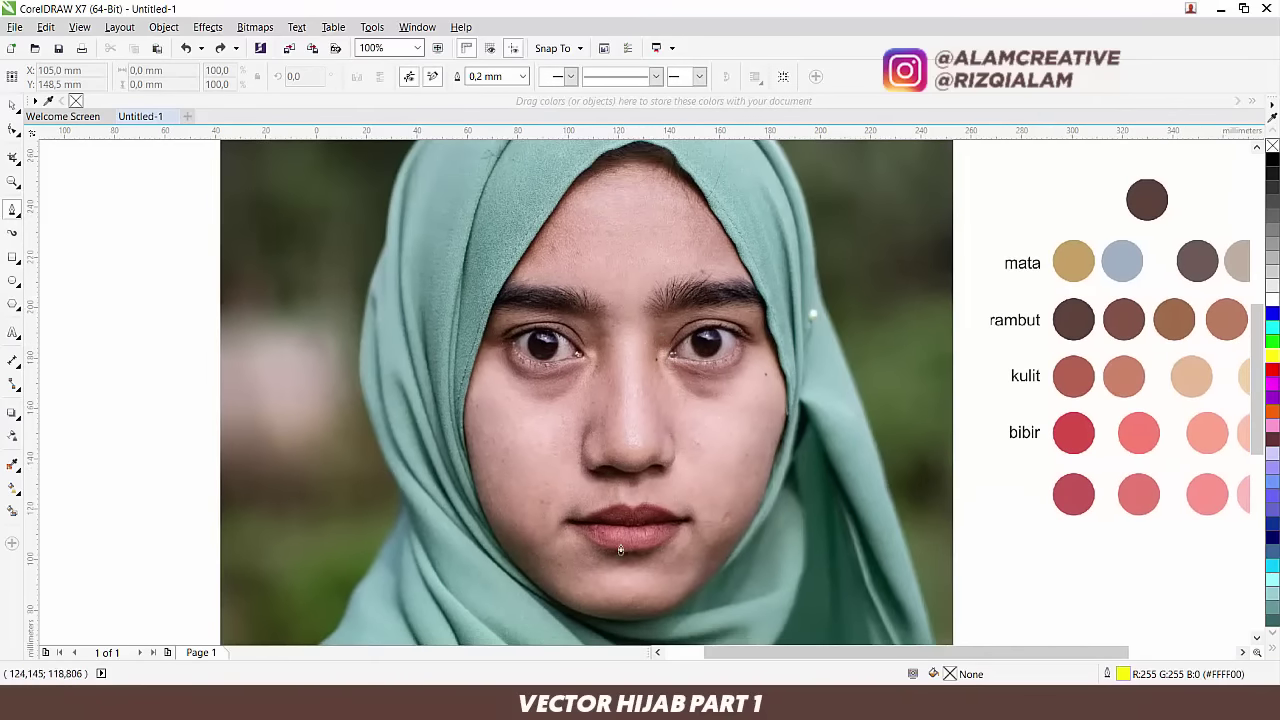
click(617, 329)
double_click(614, 515)
key(ctrl+z)
Step: Trace the right-hand eye in the photo with the Pen tool from mid lower lid, around the inner corner and over the upper lash line to the outer corner
scroll(693, 438, up, 4)
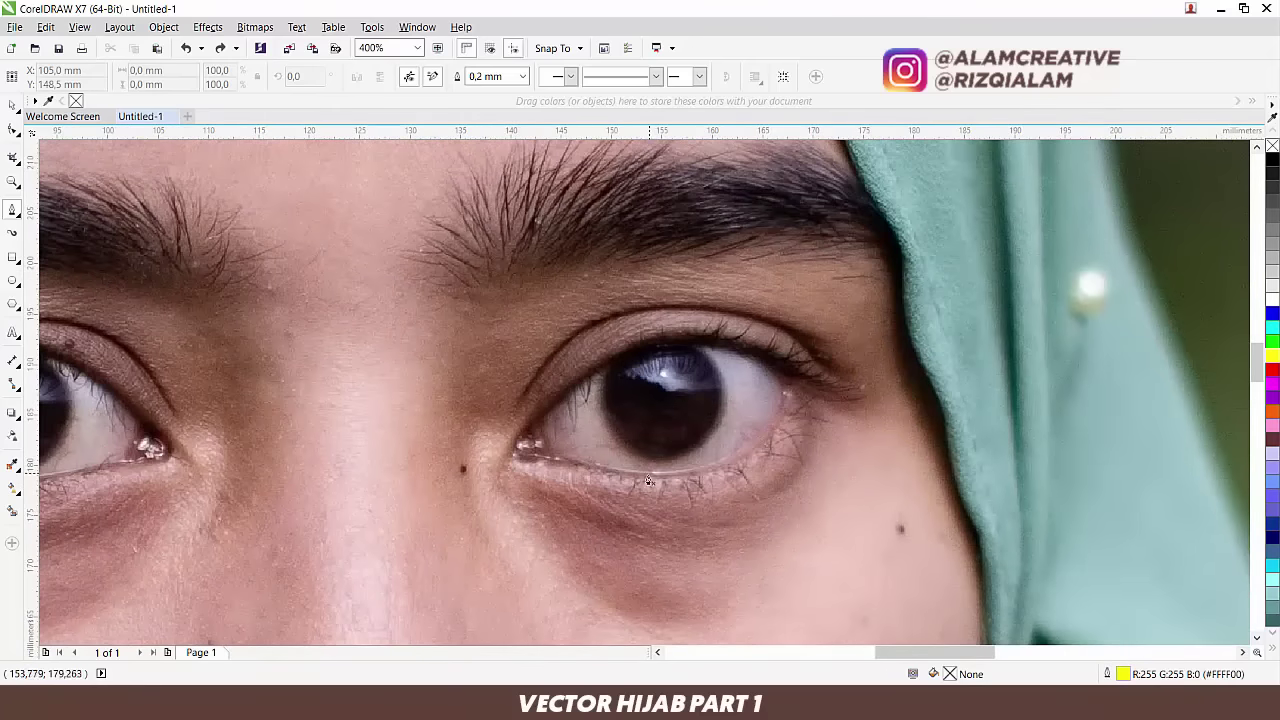
scroll(645, 482, up, 2)
mouse_move(541, 461)
mouse_down()
mouse_move(495, 465)
mouse_move(407, 417)
mouse_up()
drag(648, 327, 512, 394)
drag(530, 293, 737, 251)
drag(901, 392, 970, 384)
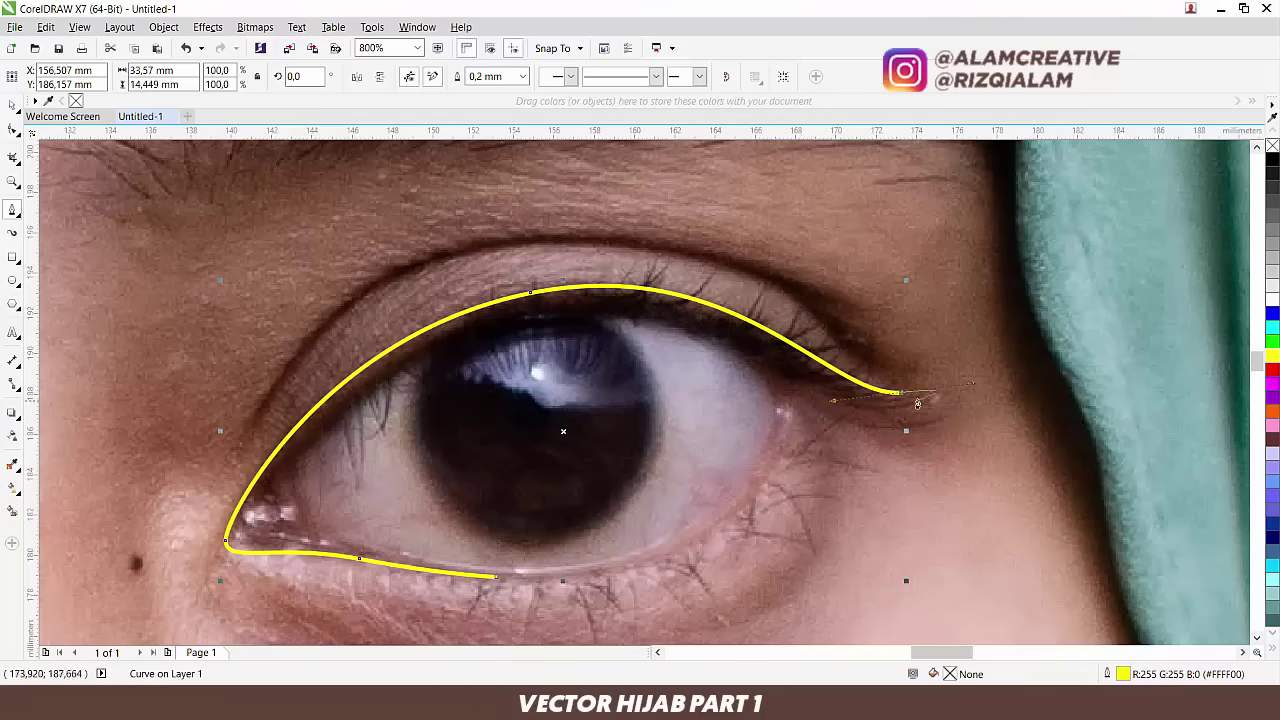
Step: Turn the path sharply at the outer corner and trace the lash line's inner edge back to above the iris
scroll(899, 390, up, 1)
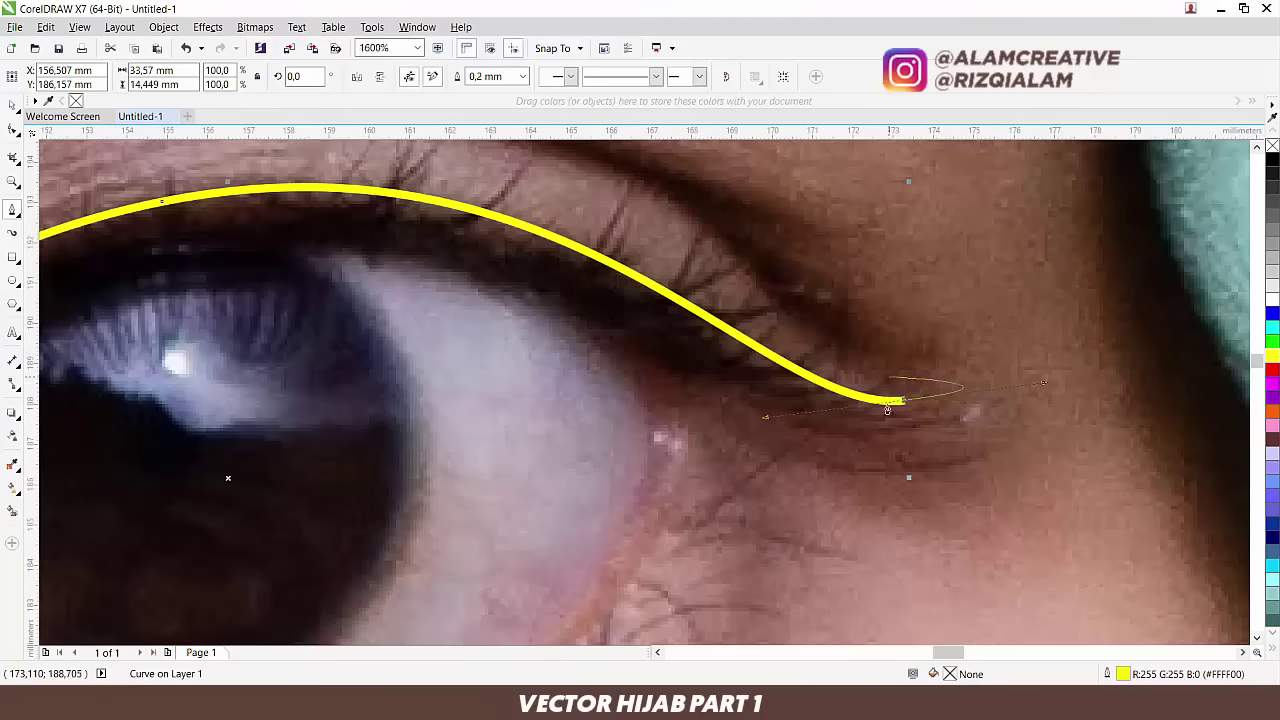
key(alt)
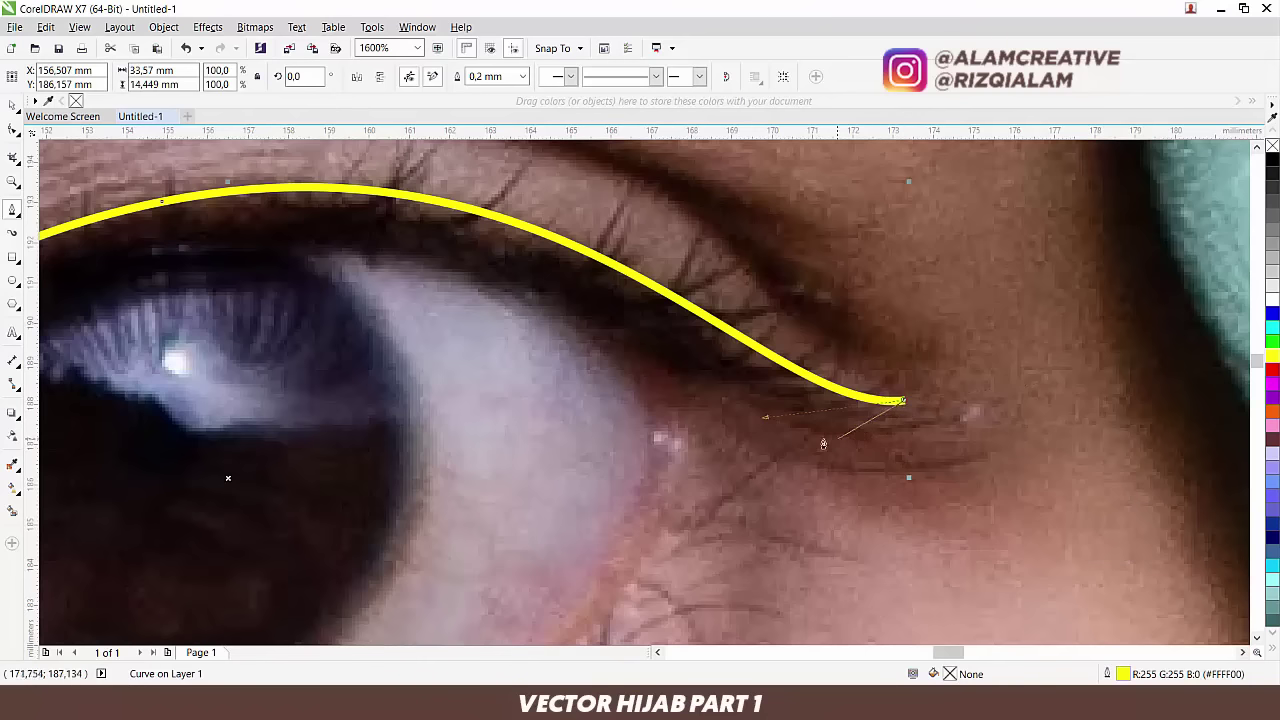
drag(745, 433, 631, 414)
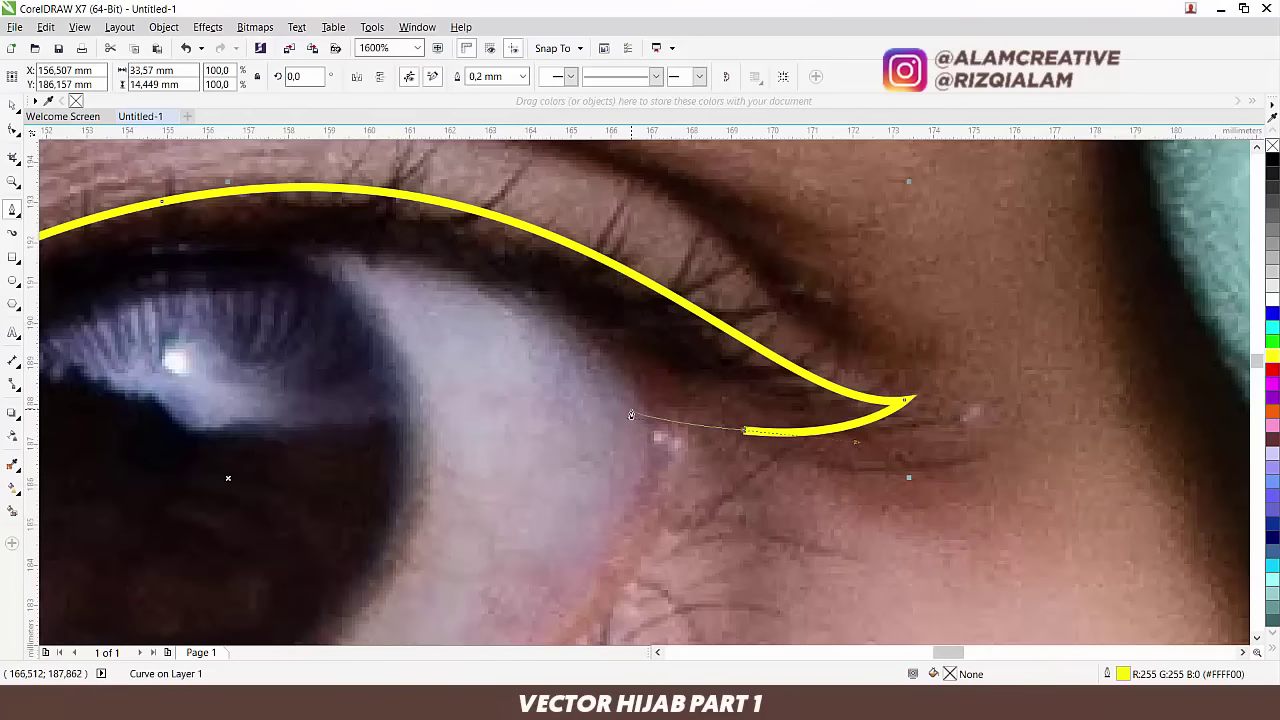
scroll(631, 414, down, 2)
scroll(640, 300, up, 1)
mouse_move(633, 289)
mouse_down()
mouse_move(445, 305)
mouse_move(460, 307)
mouse_up()
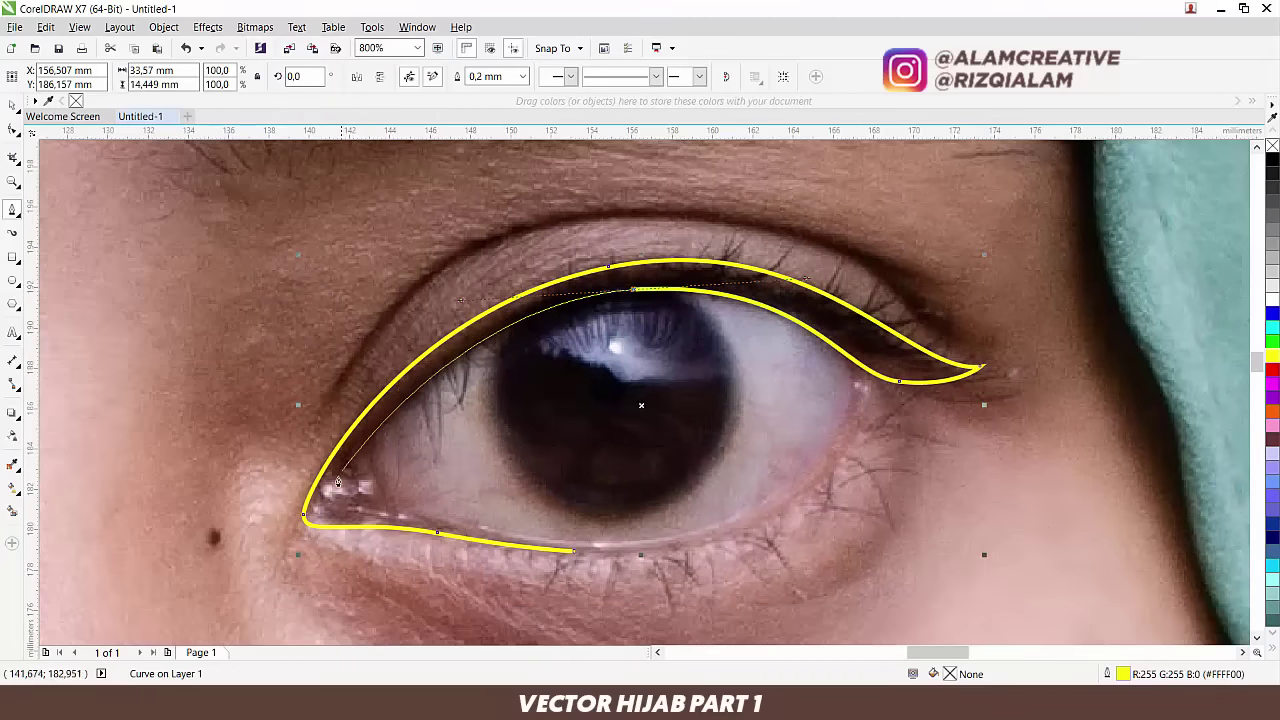
Step: Continue the inner edge around the eye's inner corner and along the lower lid, closing the outline at its starting point
drag(321, 503, 440, 521)
drag(573, 552, 506, 537)
key(ctrl+z)
drag(579, 556, 569, 541)
scroll(569, 541, up, 2)
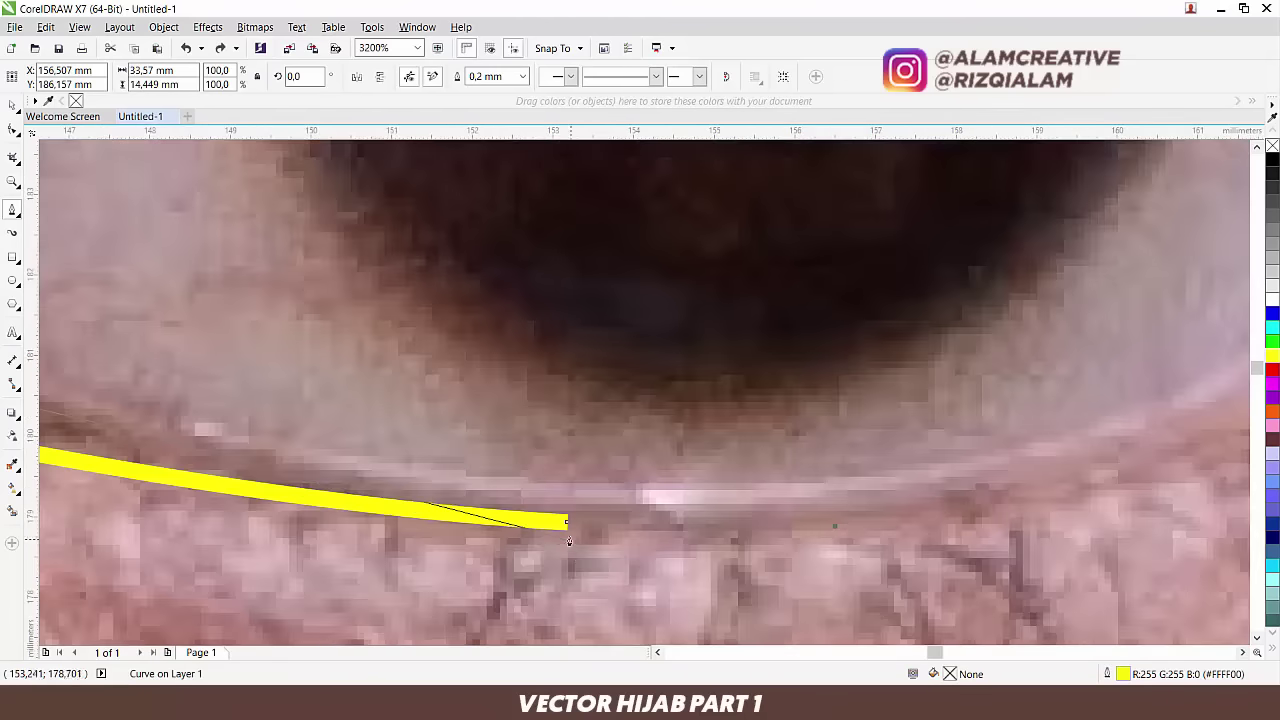
scroll(571, 526, down, 2)
scroll(703, 494, up, 1)
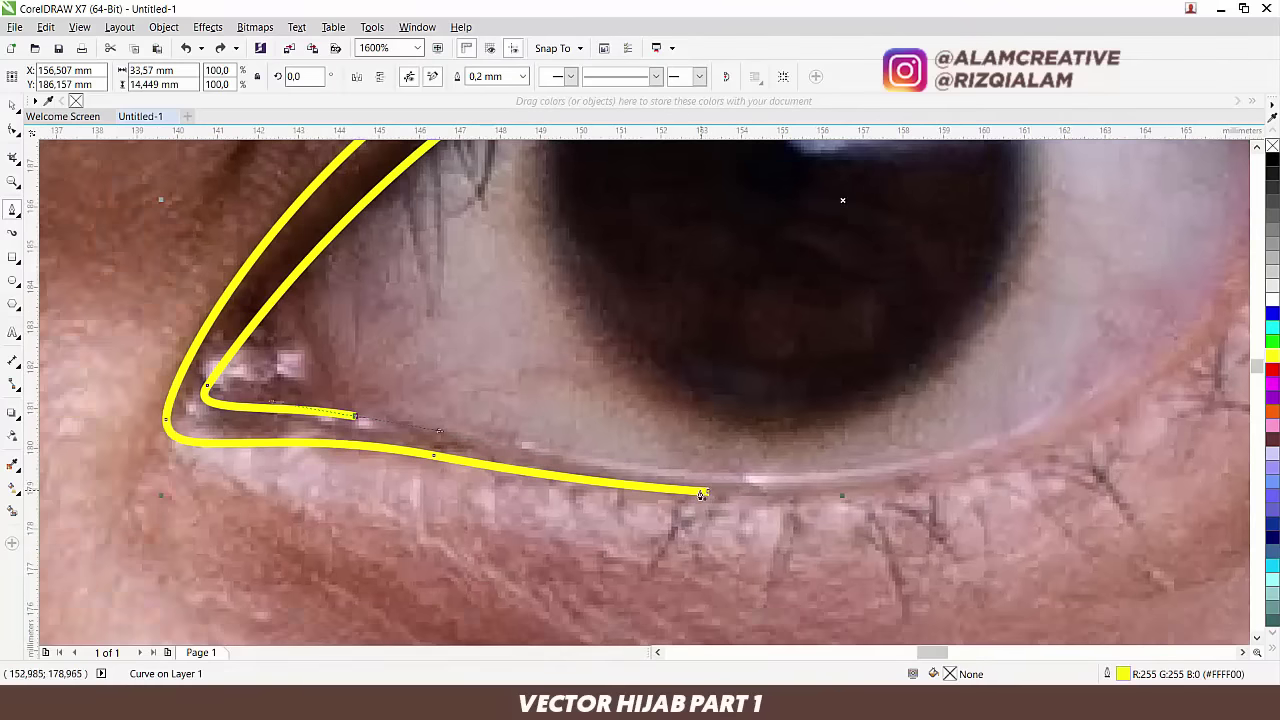
drag(709, 492, 471, 446)
scroll(870, 487, down, 1)
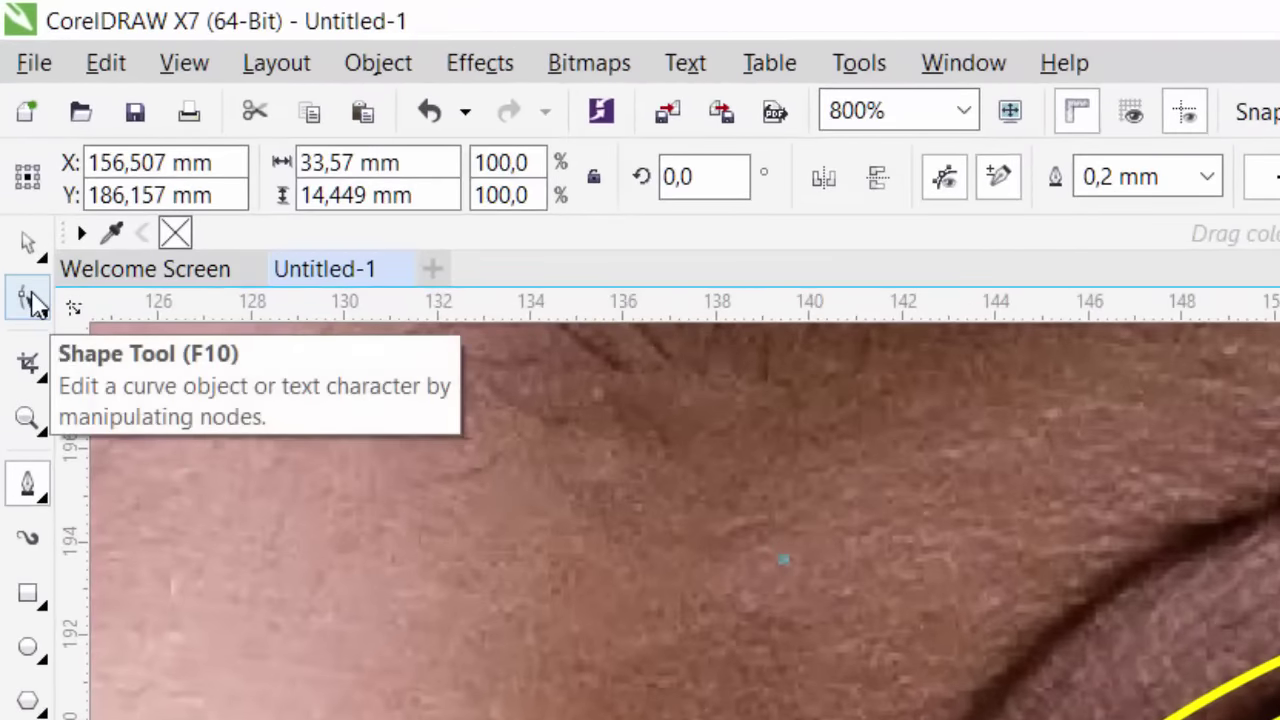
Step: Adjust the inner edge's node above the iris with the Shape tool, shifting it slightly toward the inner eye corner
click(33, 297)
scroll(669, 279, up, 1)
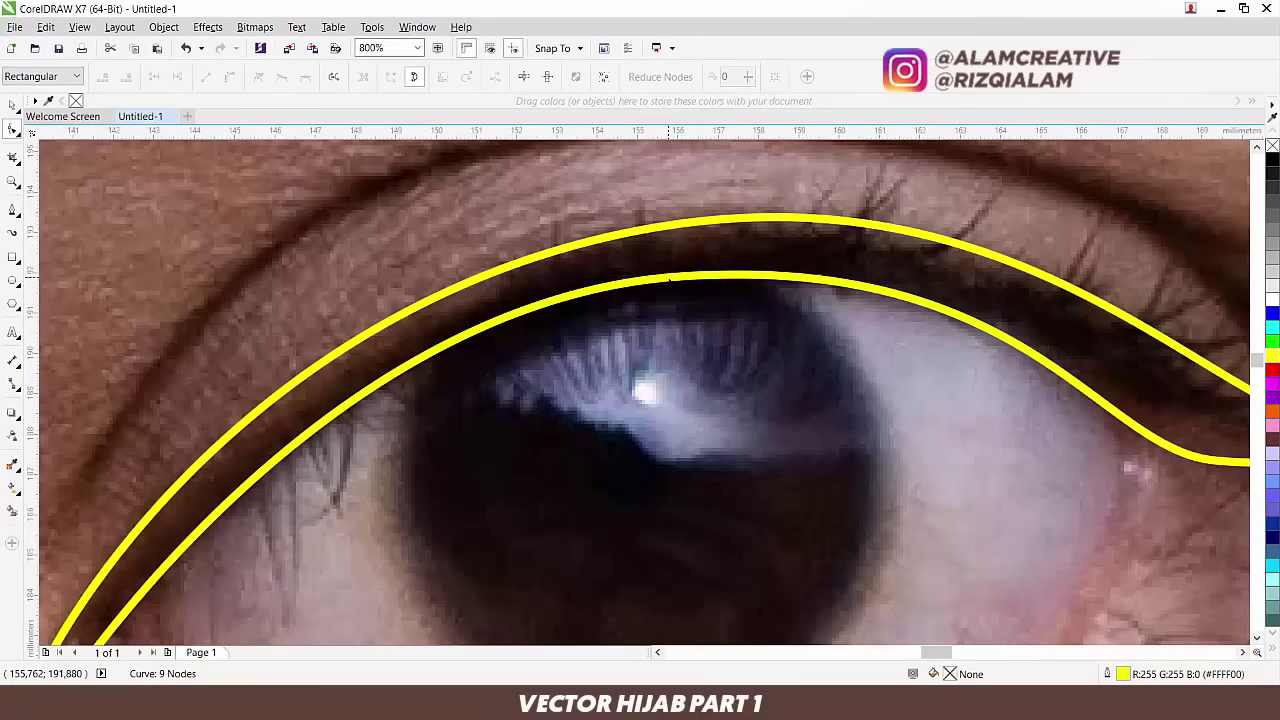
click(688, 283)
drag(702, 282, 686, 283)
Step: Refine the inner edge's nodes at the inner eye corner and along the lower lid to follow the photo more closely
drag(523, 430, 768, 242)
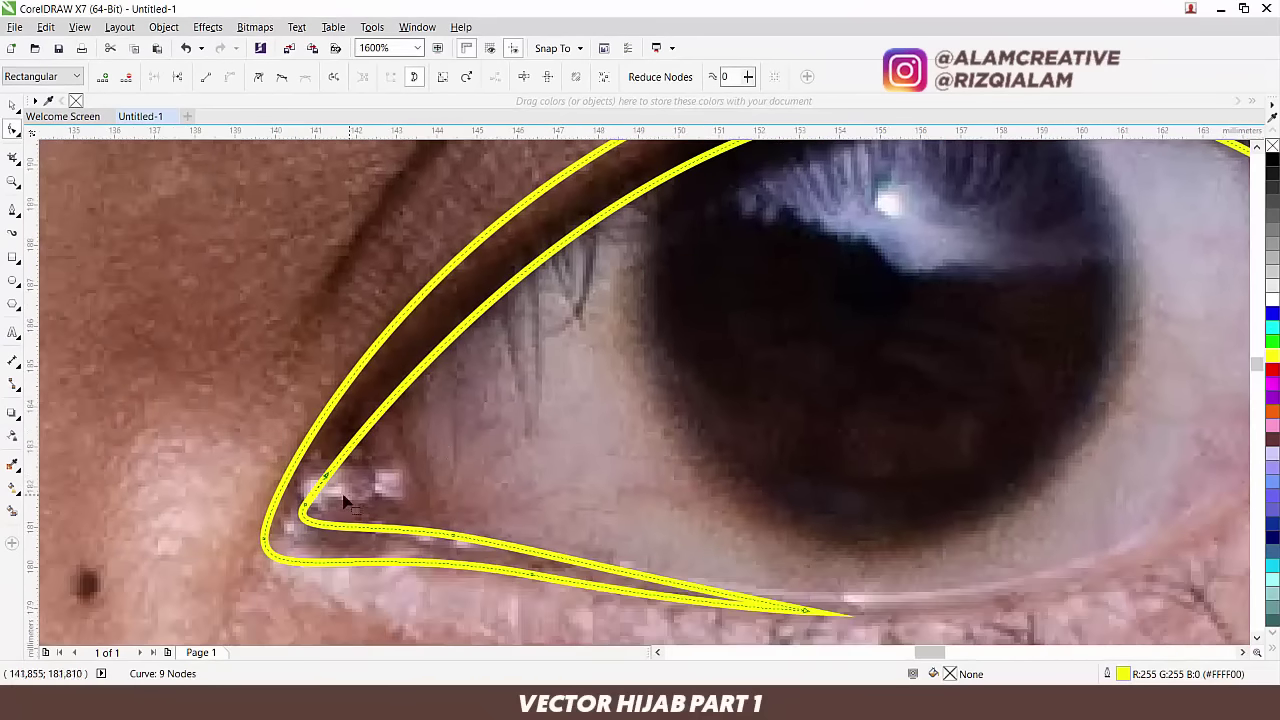
drag(310, 512, 314, 513)
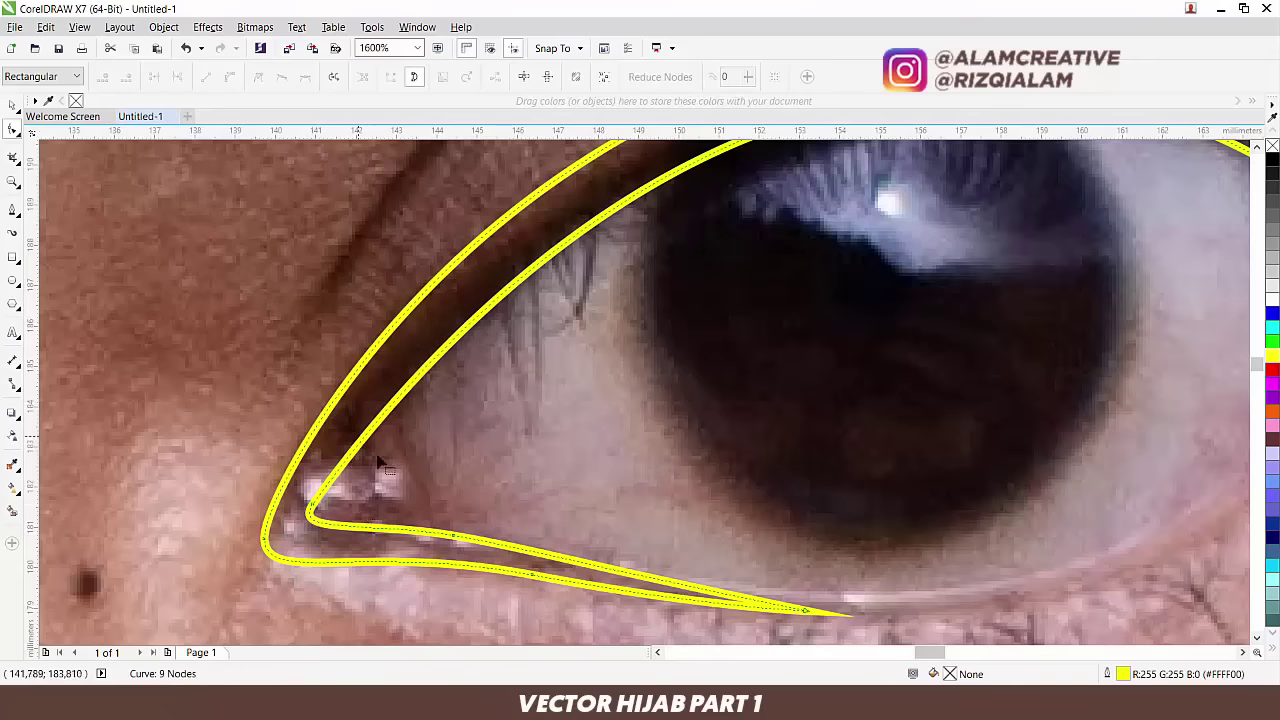
drag(456, 537, 449, 534)
drag(690, 621, 620, 441)
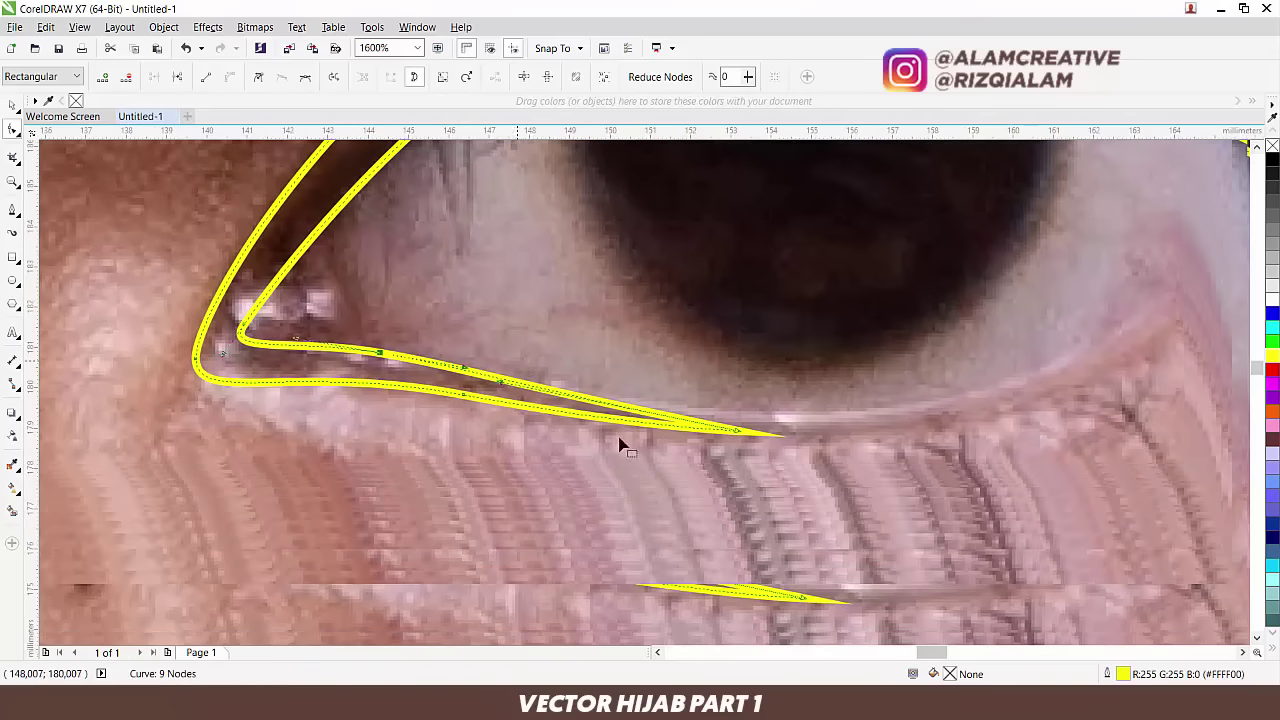
drag(738, 431, 733, 428)
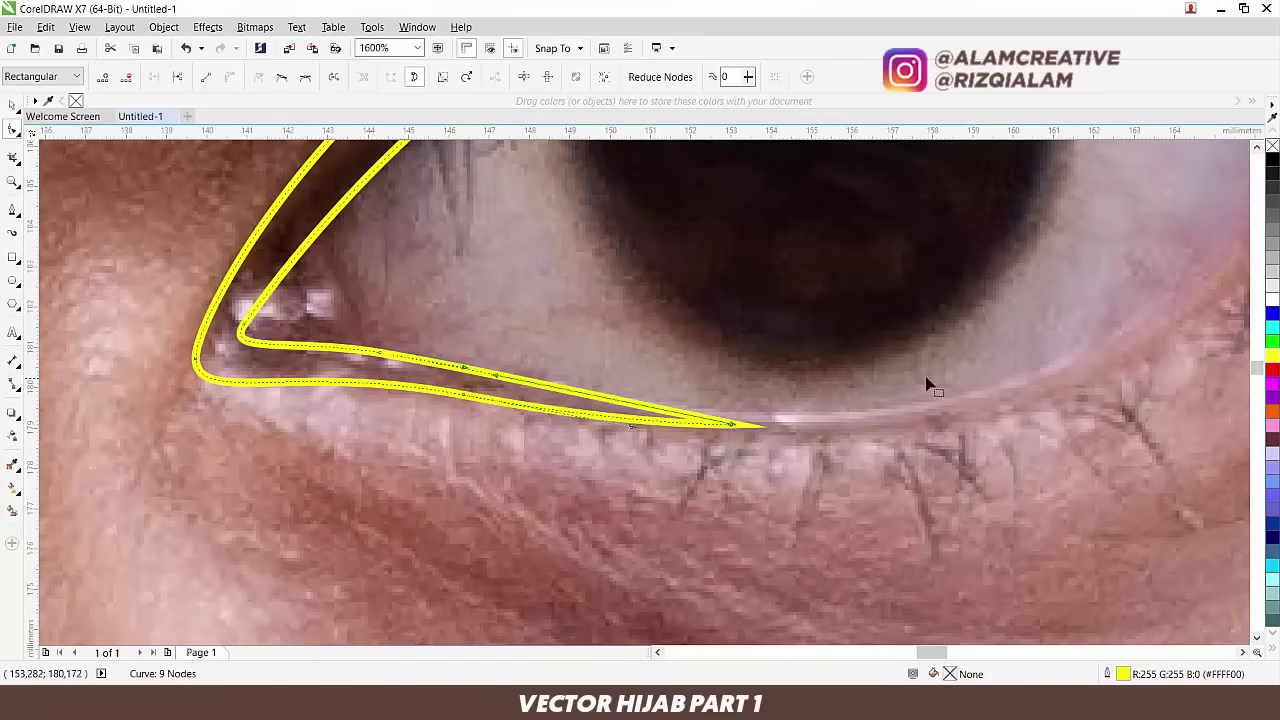
Step: Reshape the lash line's lower curve near the outer eye corner by adjusting its node and curve handle
scroll(927, 386, right, 3)
scroll(814, 257, up, 3)
mouse_move(752, 538)
mouse_down()
mouse_move(749, 551)
mouse_move(750, 537)
mouse_up()
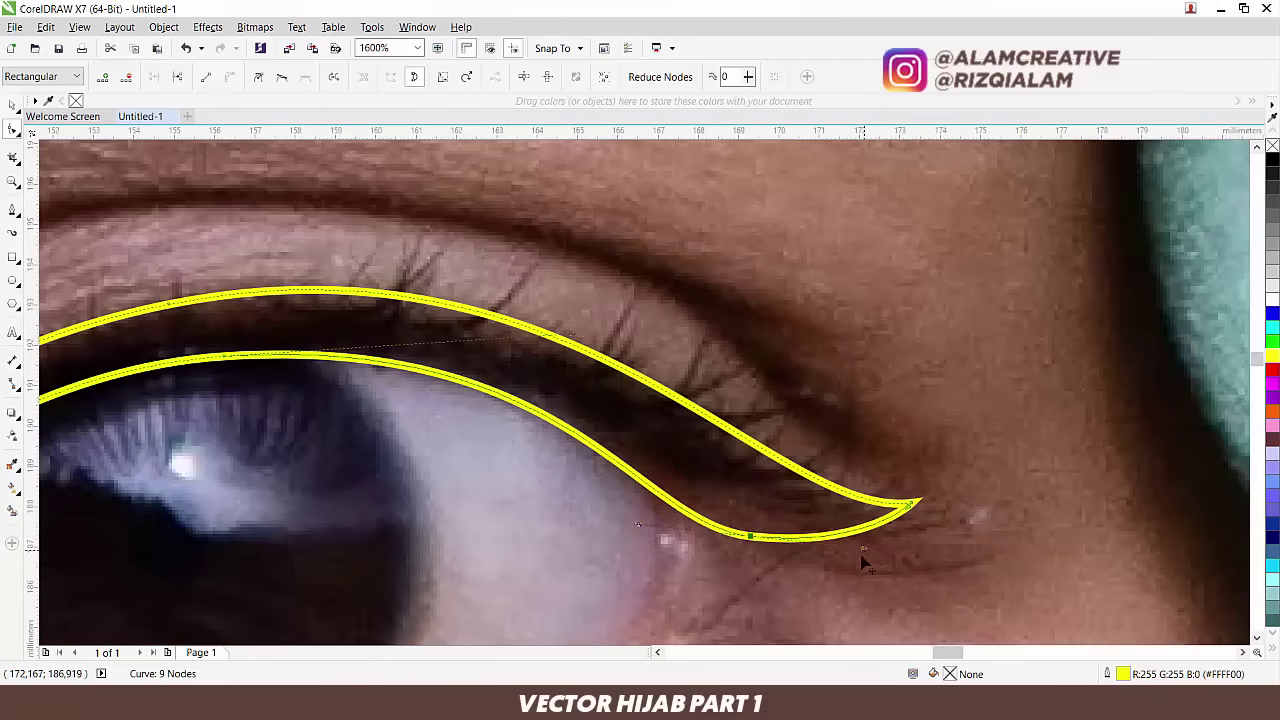
drag(863, 549, 855, 562)
drag(752, 540, 737, 536)
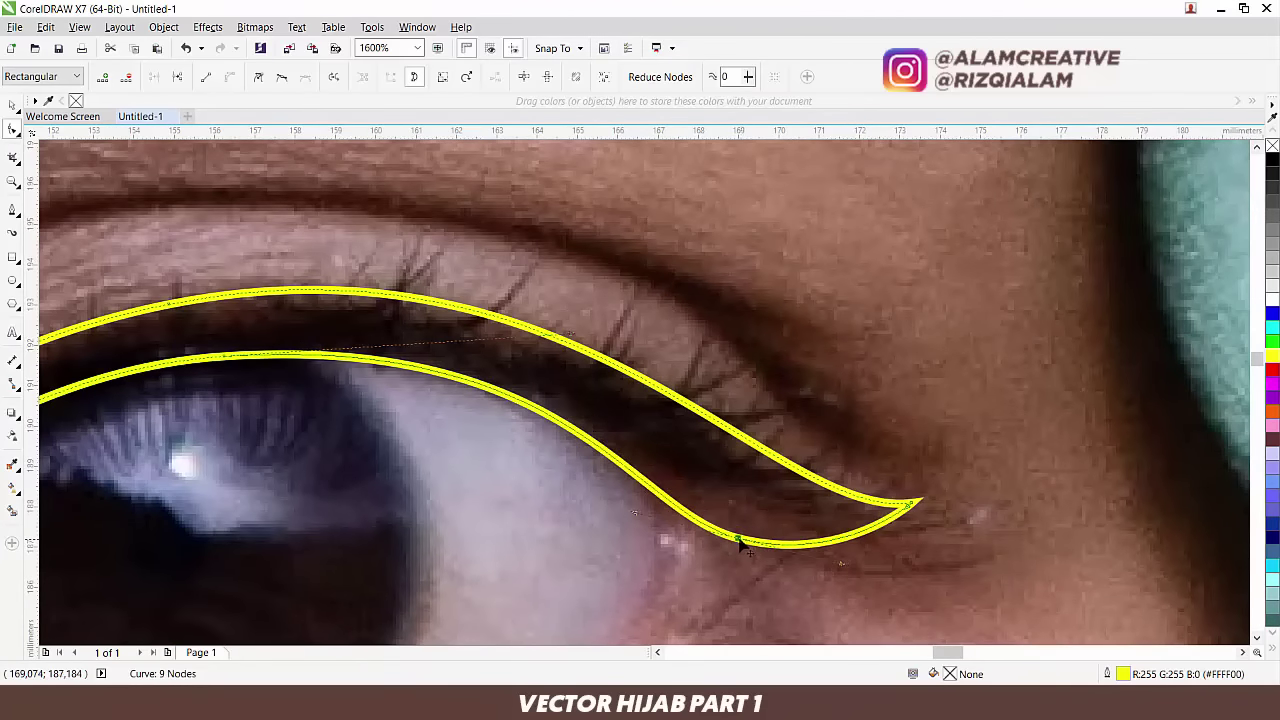
Step: Trace a closed lower-lid strip with the Pen tool from mid lower lid to the outer corner and back, about 12 × 11 mm
scroll(737, 525, down, 1)
drag(655, 525, 836, 350)
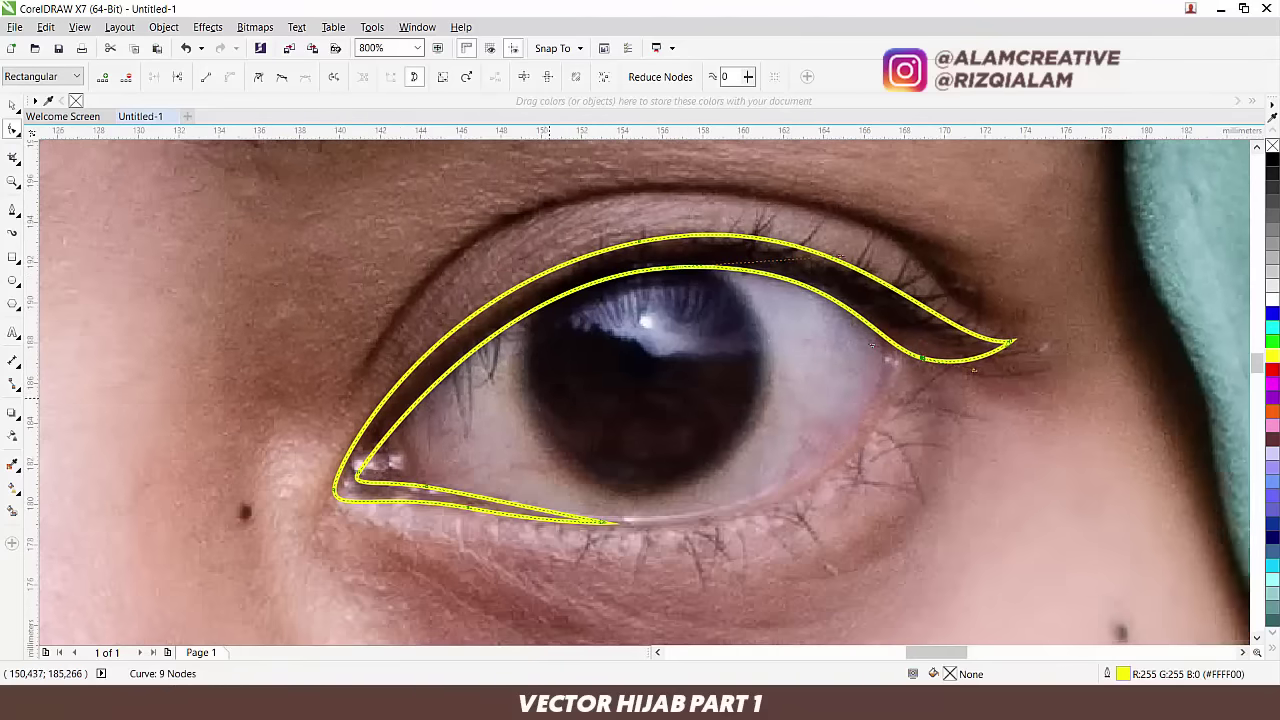
drag(705, 347, 754, 367)
click(16, 209)
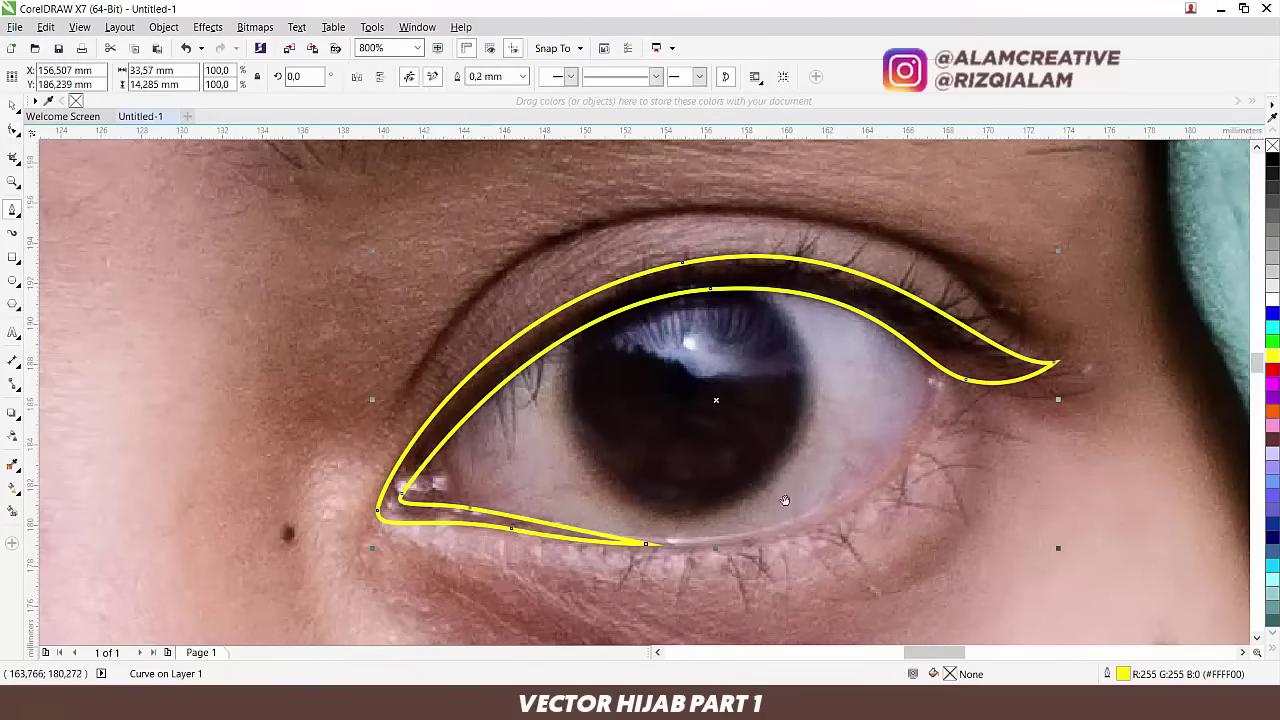
drag(785, 500, 624, 477)
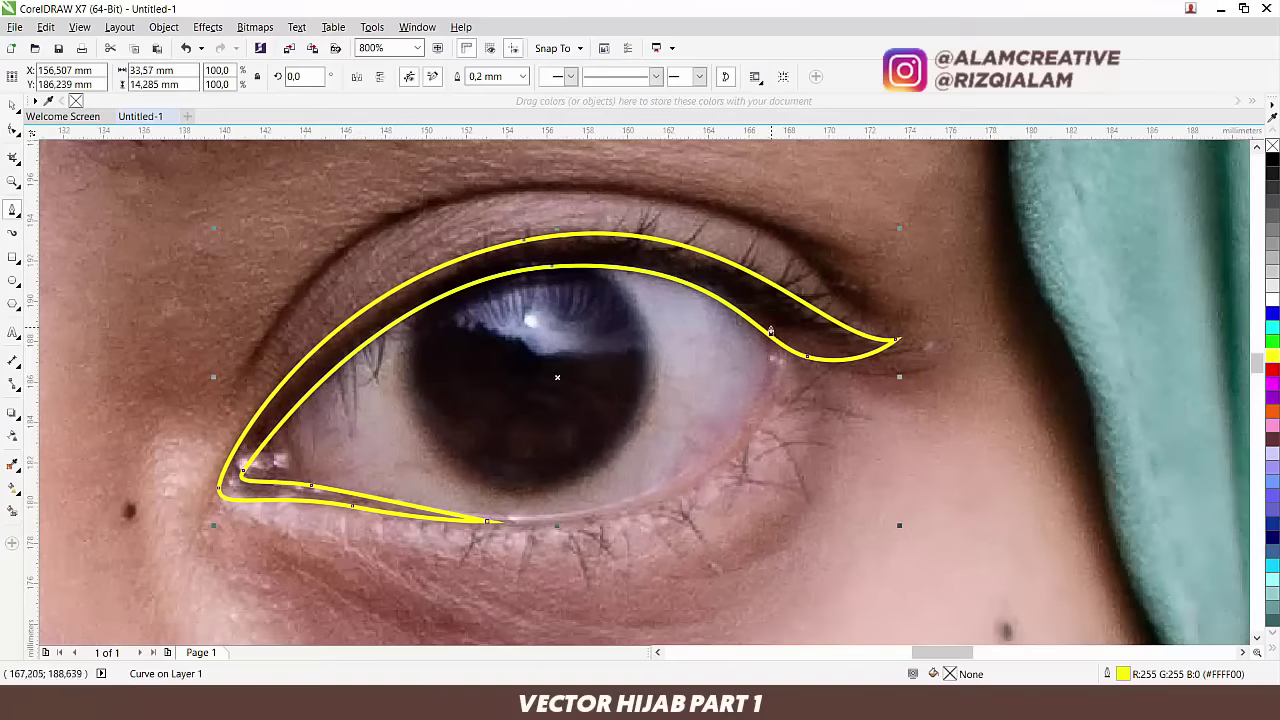
click(540, 522)
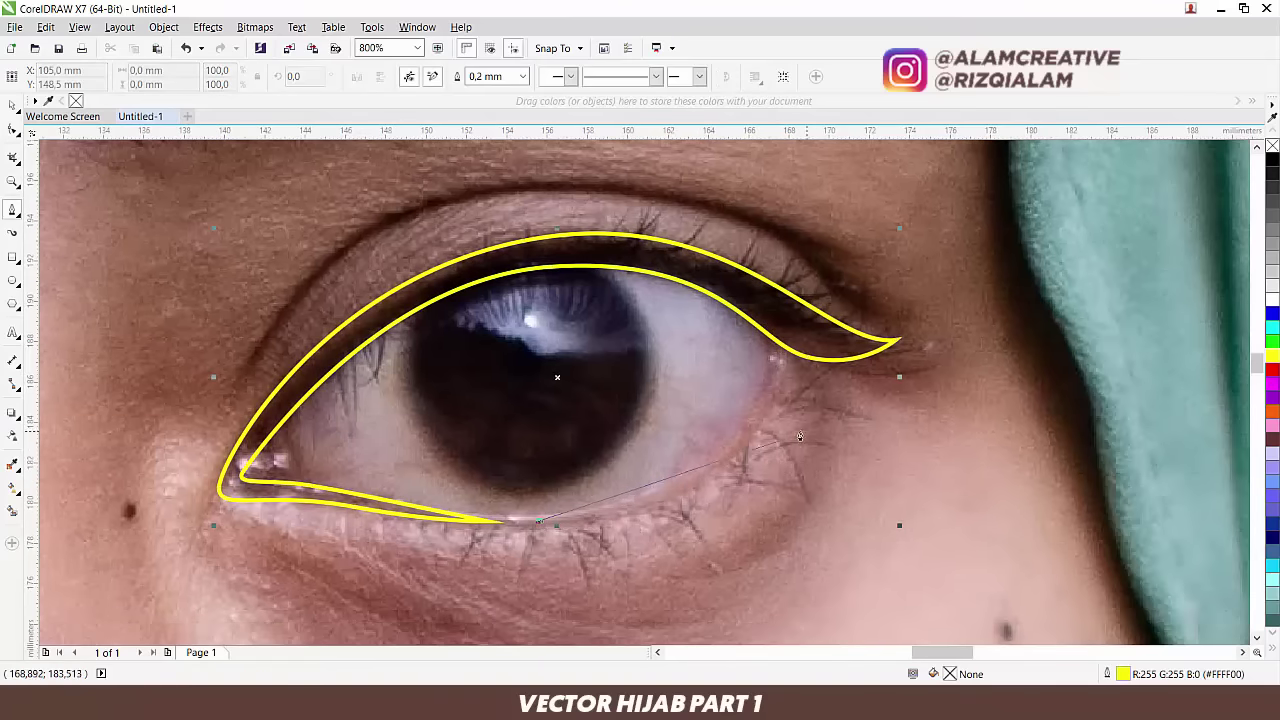
drag(729, 450, 789, 385)
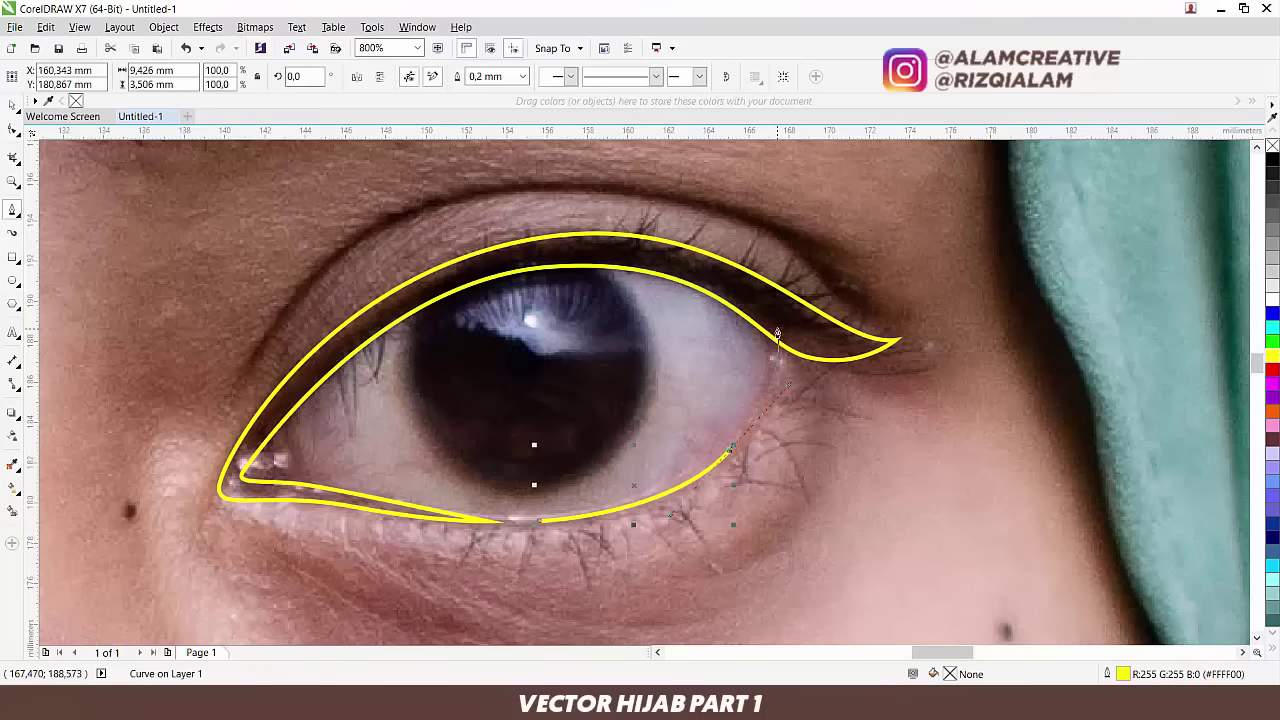
drag(763, 312, 786, 340)
click(788, 336)
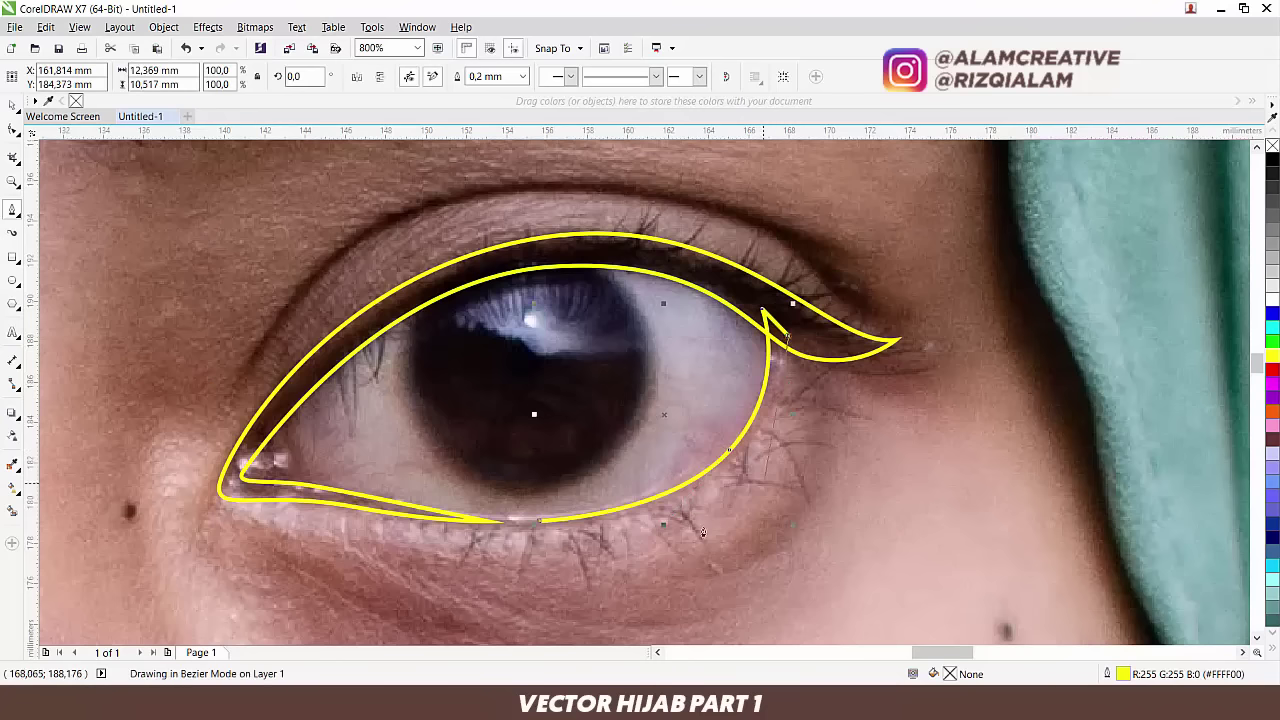
drag(541, 521, 791, 538)
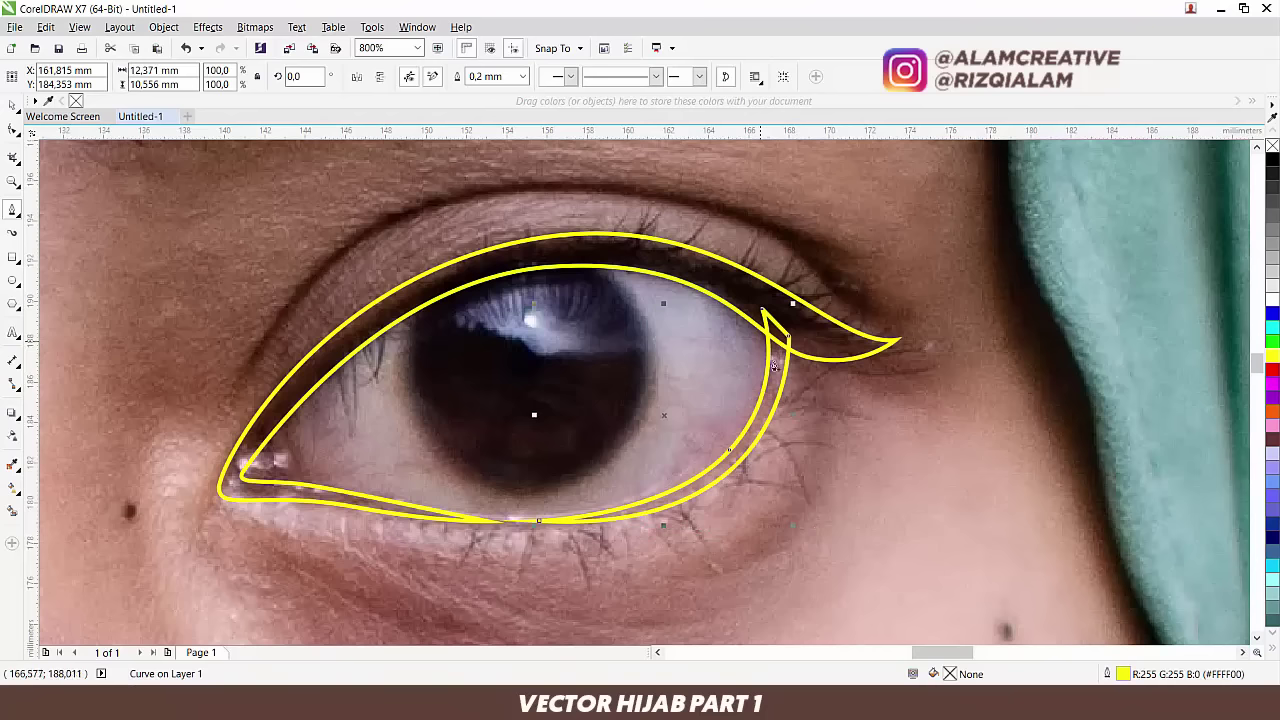
Step: Draw a closed, curved lash spike above the outer eye corner, overlapping the upper lash line
scroll(661, 276, up, 1)
scroll(866, 355, up, 1)
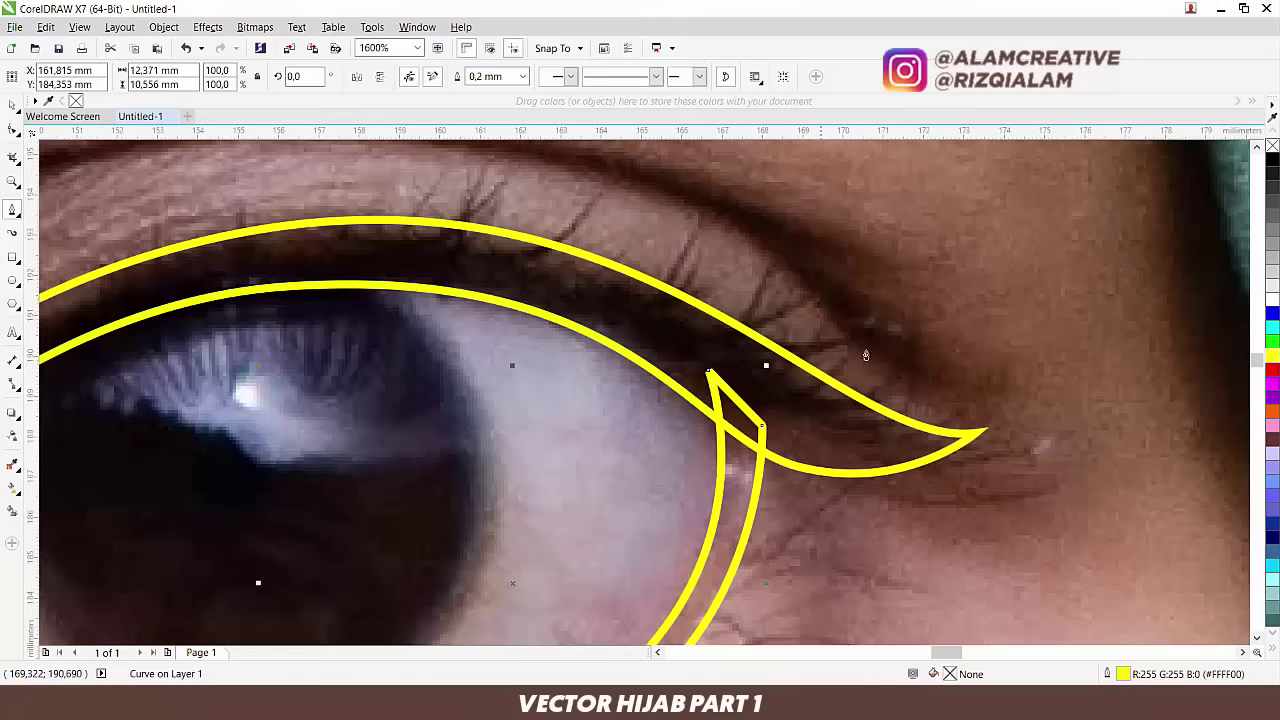
click(913, 349)
drag(765, 380, 819, 416)
click(802, 413)
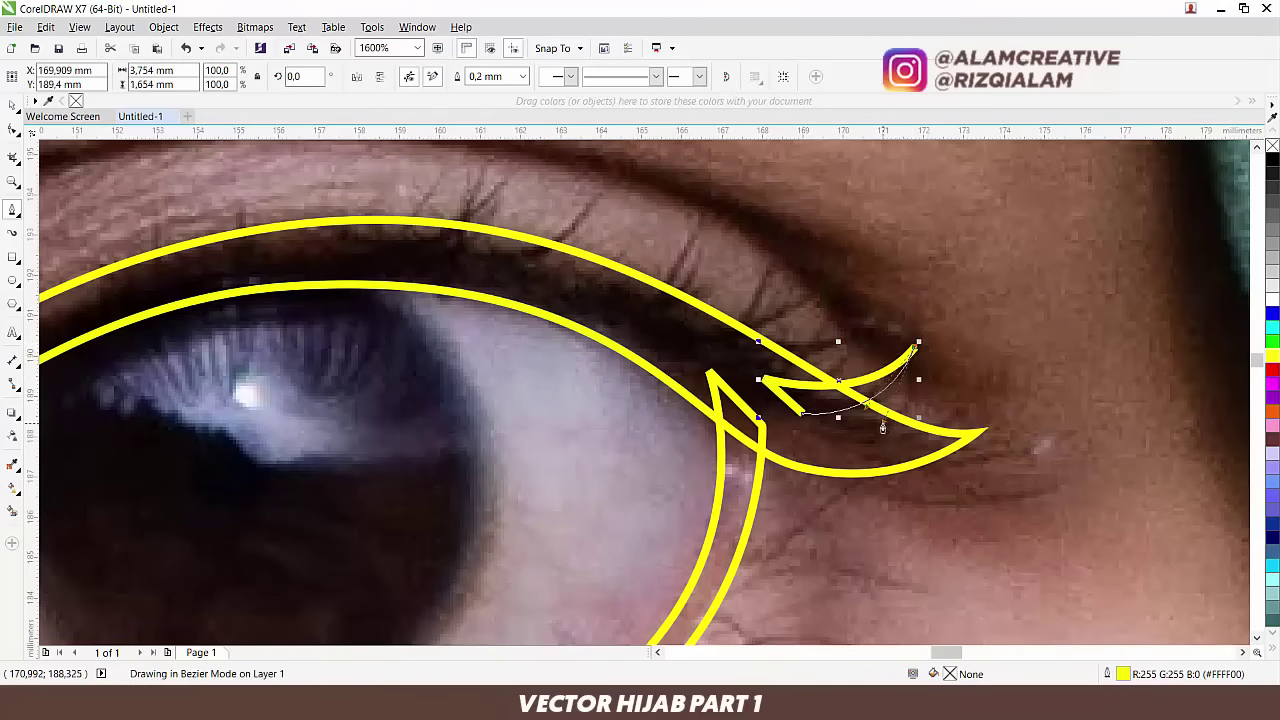
click(914, 349)
Step: Draw a second closed lash spike just above the first one, toward the iris
click(869, 327)
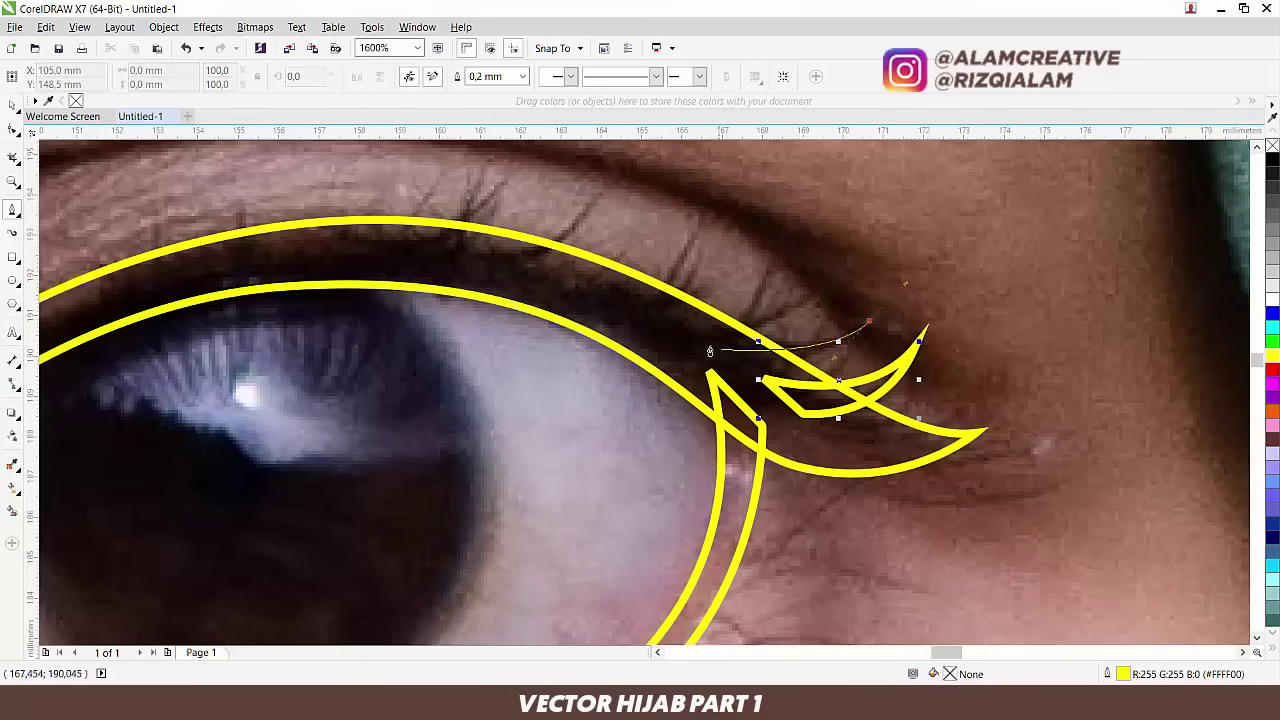
click(710, 343)
click(751, 365)
click(866, 325)
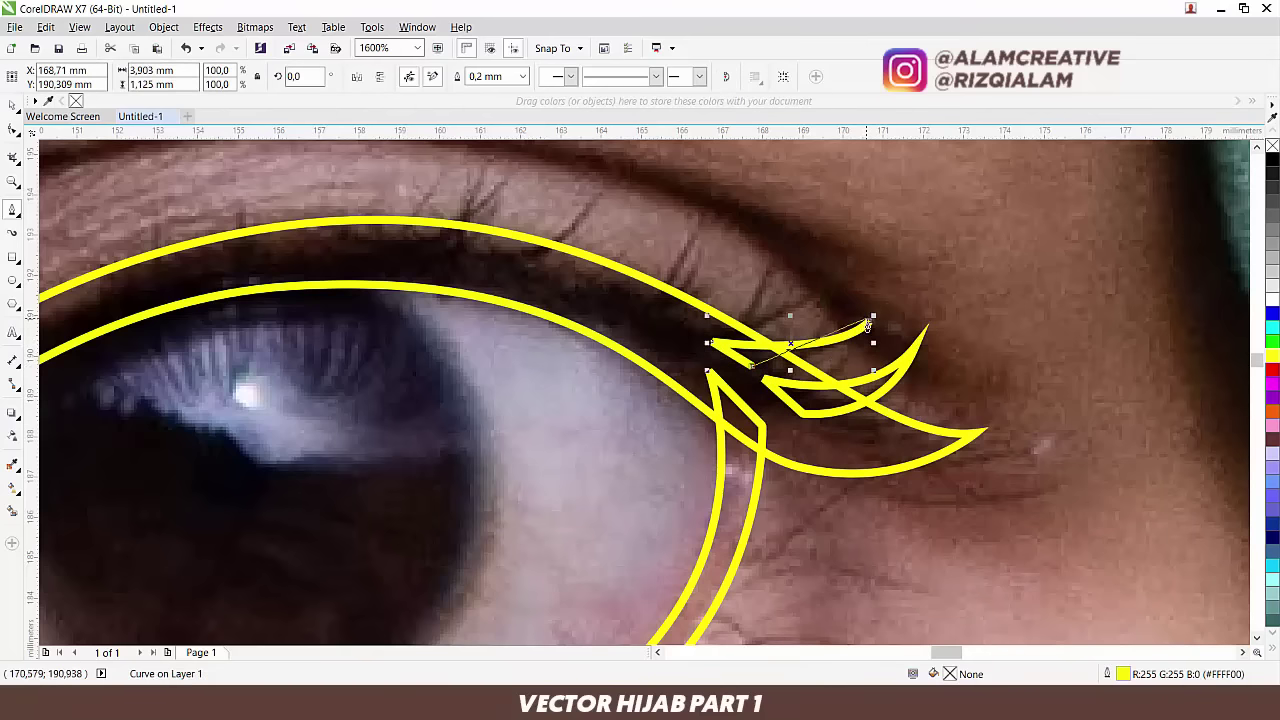
click(869, 326)
Step: Draw a third closed lash spike above the second one, about 3.3 × 1.2 mm, overlapping the upper lash line
drag(853, 380, 852, 382)
drag(676, 312, 806, 387)
drag(936, 358, 890, 398)
click(803, 390)
click(938, 356)
drag(936, 360, 883, 421)
key(ctrl+z)
click(835, 407)
drag(938, 361, 918, 410)
Step: Draw a closed, narrow shape across the inner eye corner between the upper and lower lash lines, about 2.7 × 4.6 mm
scroll(754, 368, down, 1)
drag(568, 362, 855, 263)
scroll(518, 372, up, 2)
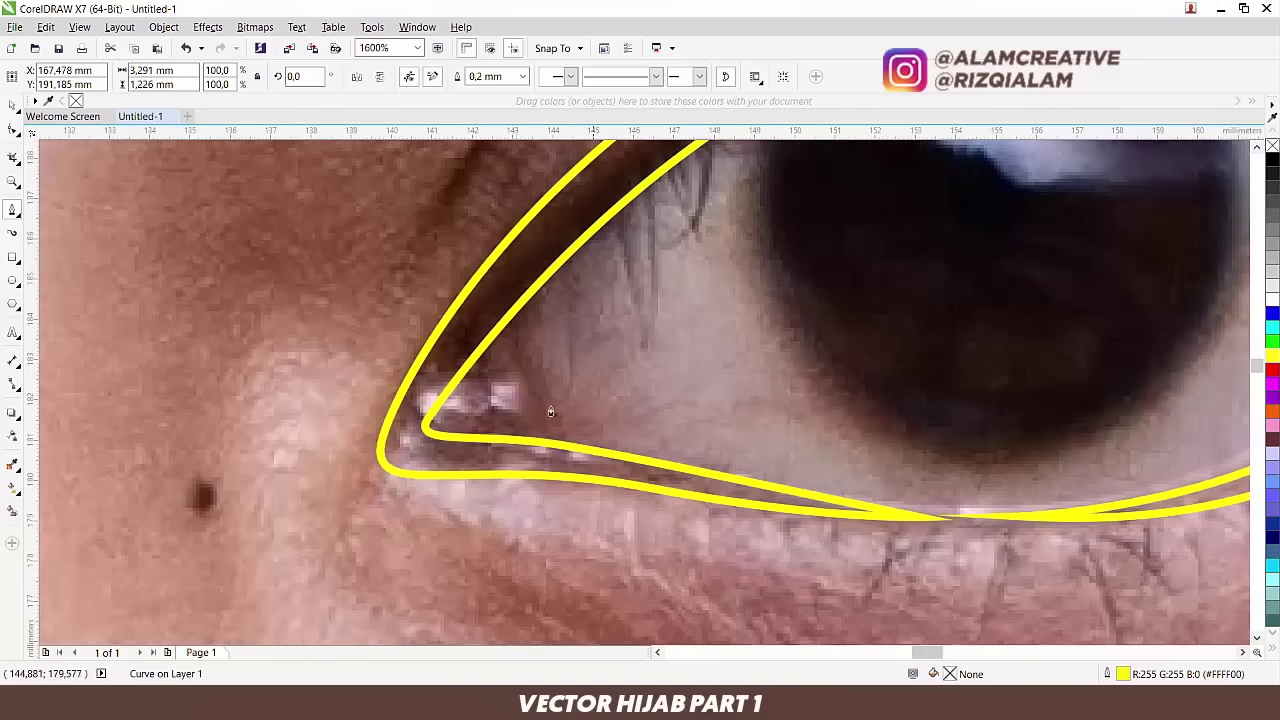
drag(530, 282, 437, 379)
click(530, 517)
click(500, 517)
drag(423, 412, 435, 343)
Step: Trace the eyelid crease above the eye as a thin closed shape from inner to outer corner and back, about 31 × 9.4 mm
scroll(592, 280, down, 2)
drag(651, 345, 598, 428)
scroll(477, 359, up, 1)
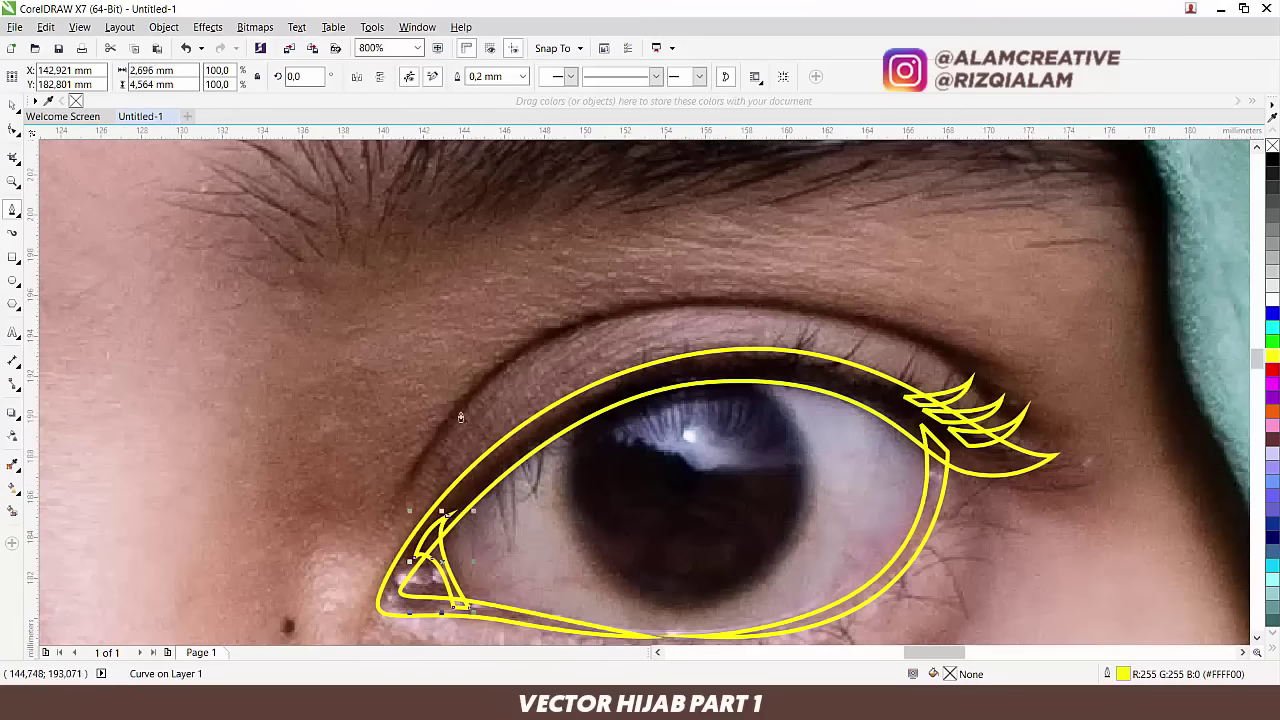
click(405, 490)
drag(568, 330, 645, 305)
drag(882, 333, 980, 368)
click(1032, 431)
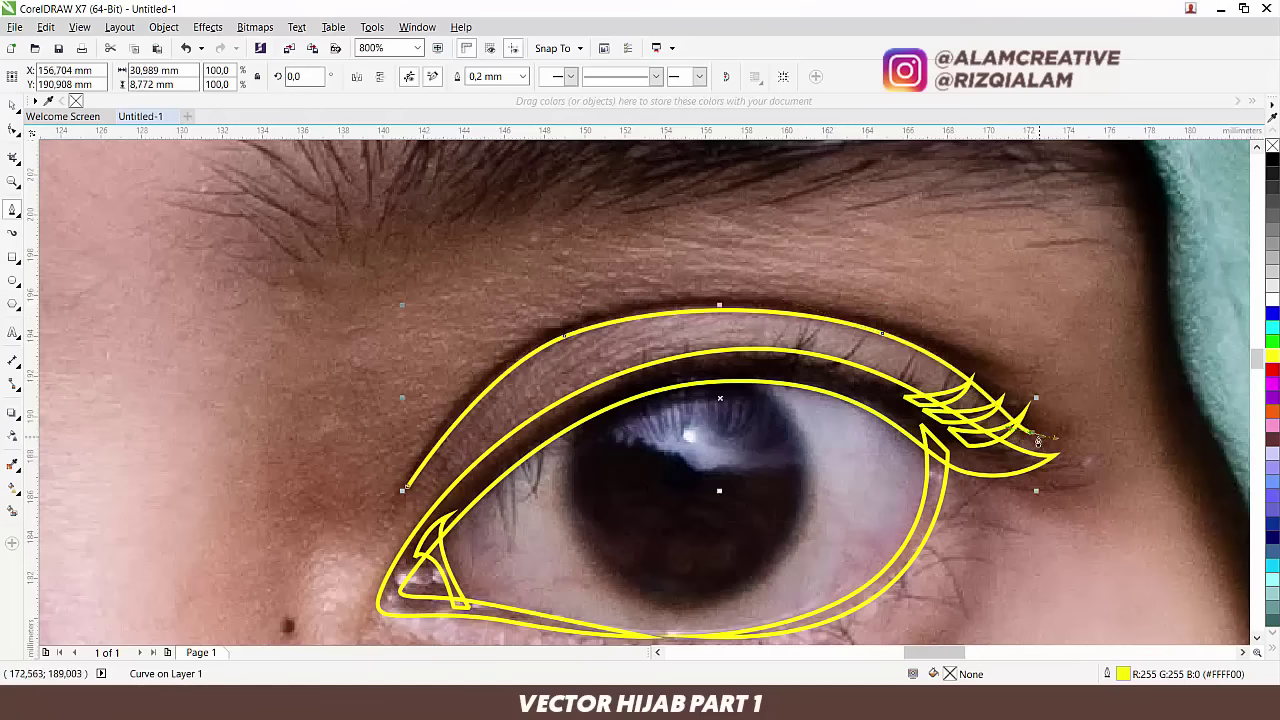
drag(855, 315, 708, 277)
drag(543, 326, 494, 346)
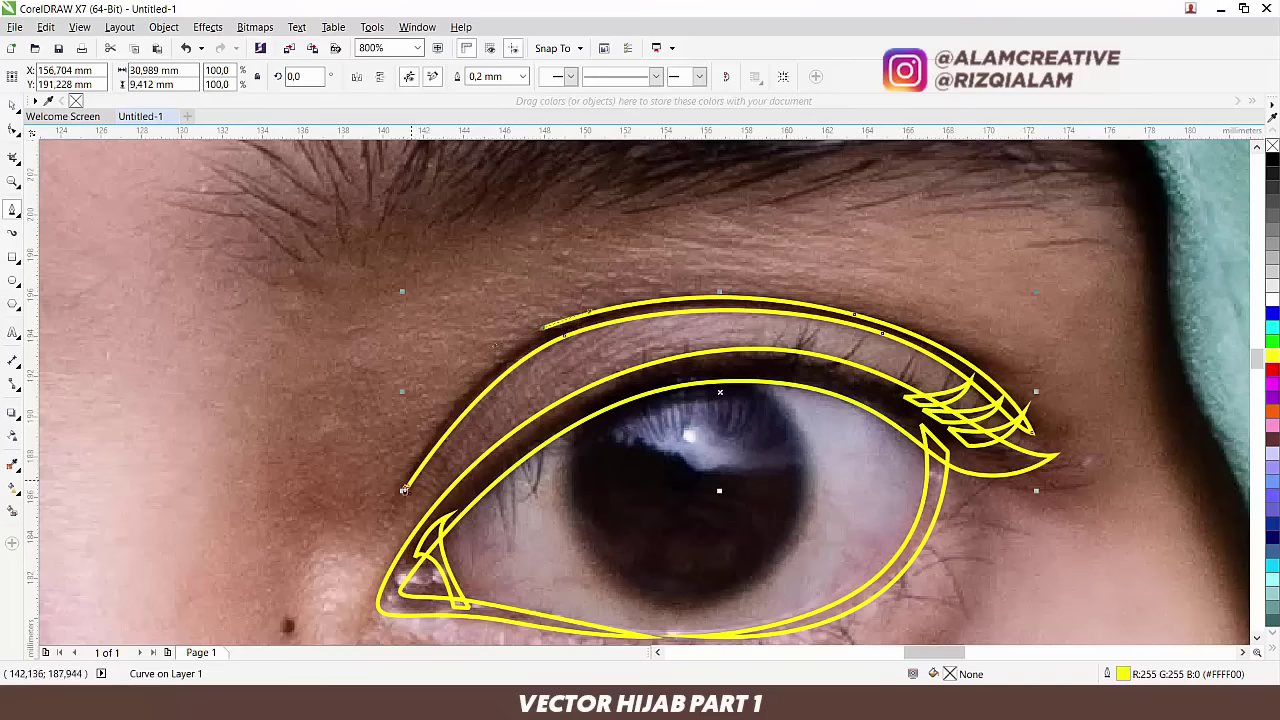
drag(407, 490, 422, 443)
Step: Adjust the upper nodes of the eyelid crease shape to smooth its edge along the photo
drag(543, 327, 548, 327)
drag(856, 315, 856, 310)
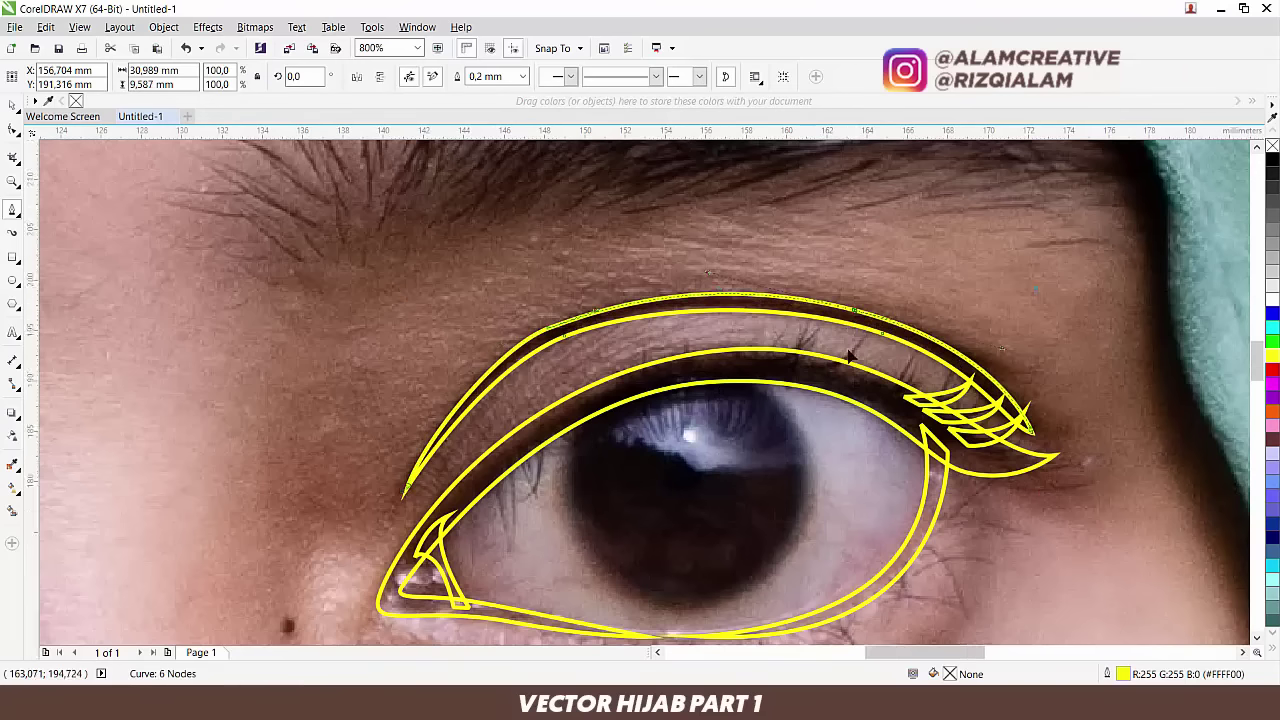
scroll(851, 354, down, 1)
drag(797, 421, 892, 317)
drag(843, 400, 561, 372)
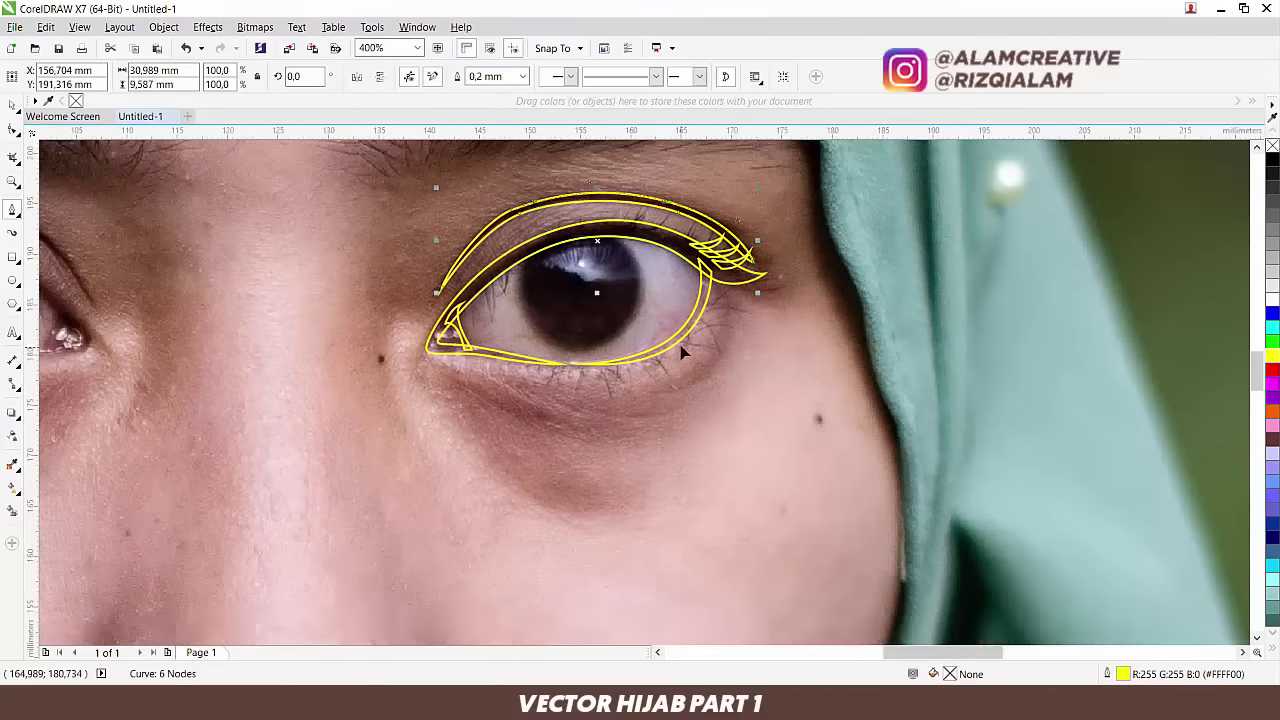
drag(685, 350, 711, 404)
drag(744, 279, 746, 394)
scroll(750, 370, down, 1)
Step: Move the labelled colour swatches farther away from the photo
click(12, 105)
click(1173, 321)
scroll(691, 295, down, 1)
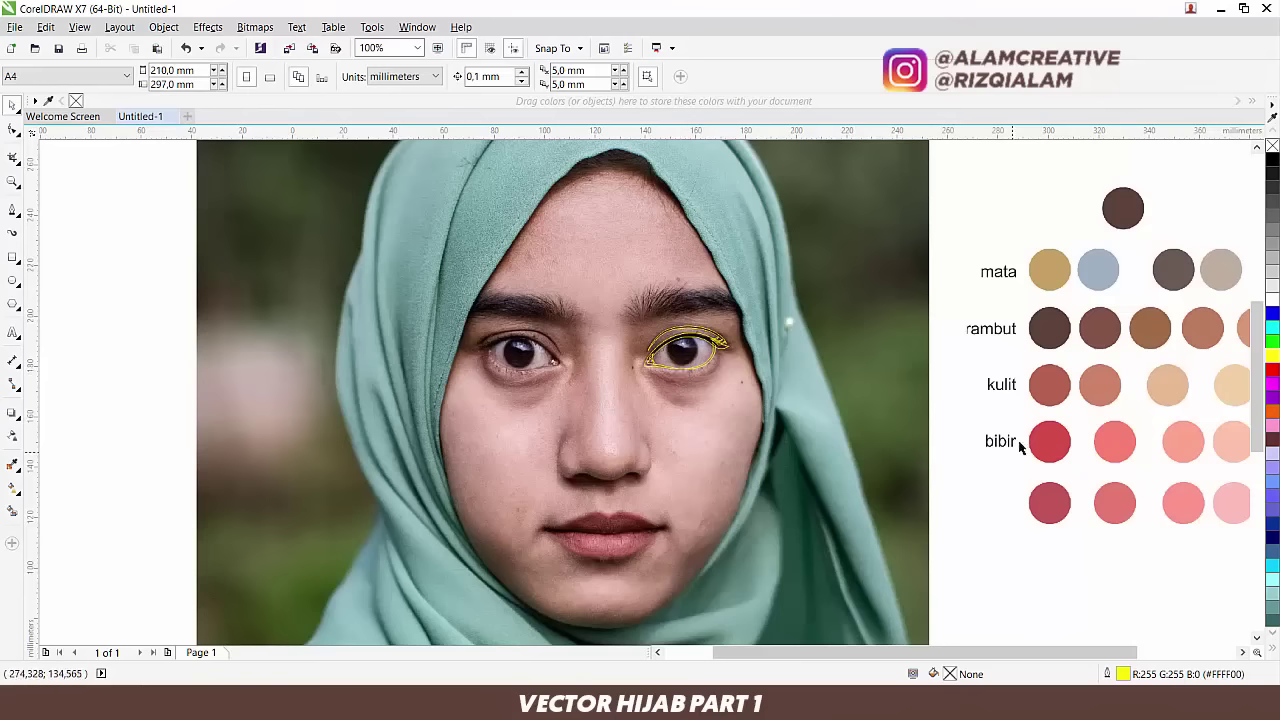
drag(1020, 448, 1073, 445)
click(944, 492)
drag(944, 510, 611, 317)
click(957, 456)
drag(740, 388, 536, 272)
key(ctrl+z)
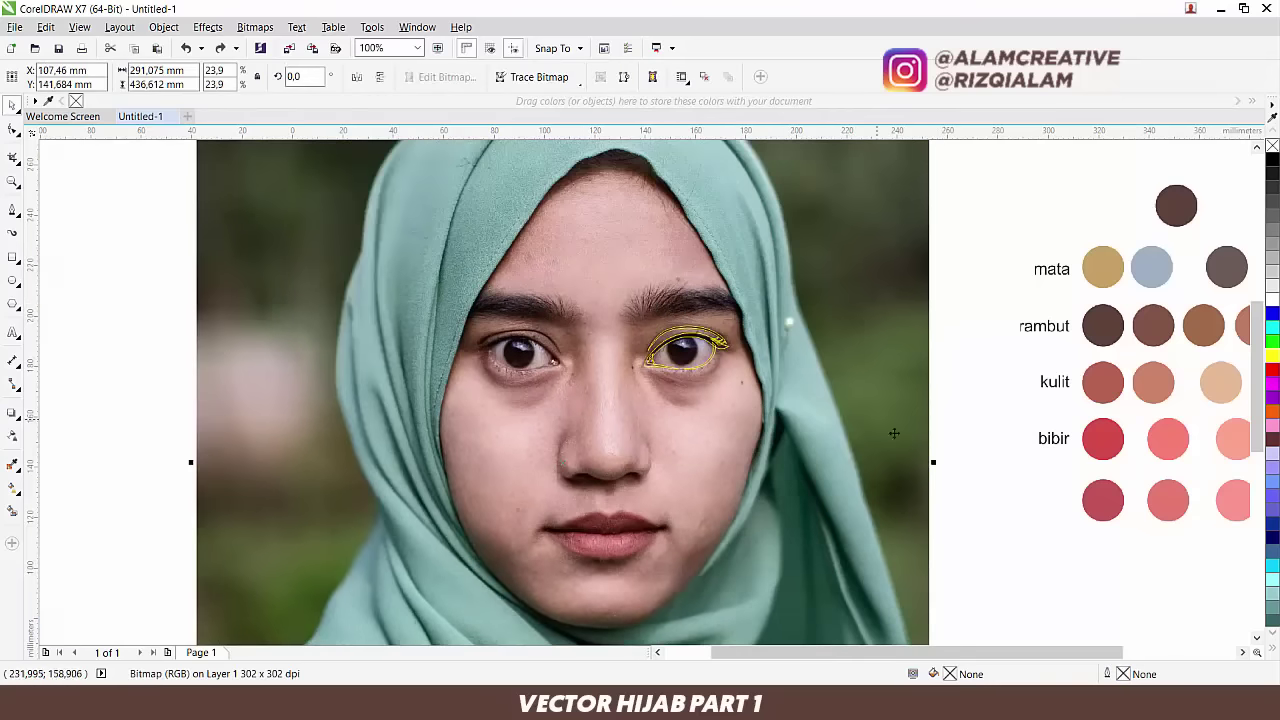
Step: Select all seven outlines traced around the eye and weld them into a single curve
click(944, 460)
drag(937, 477, 630, 318)
scroll(657, 328, up, 2)
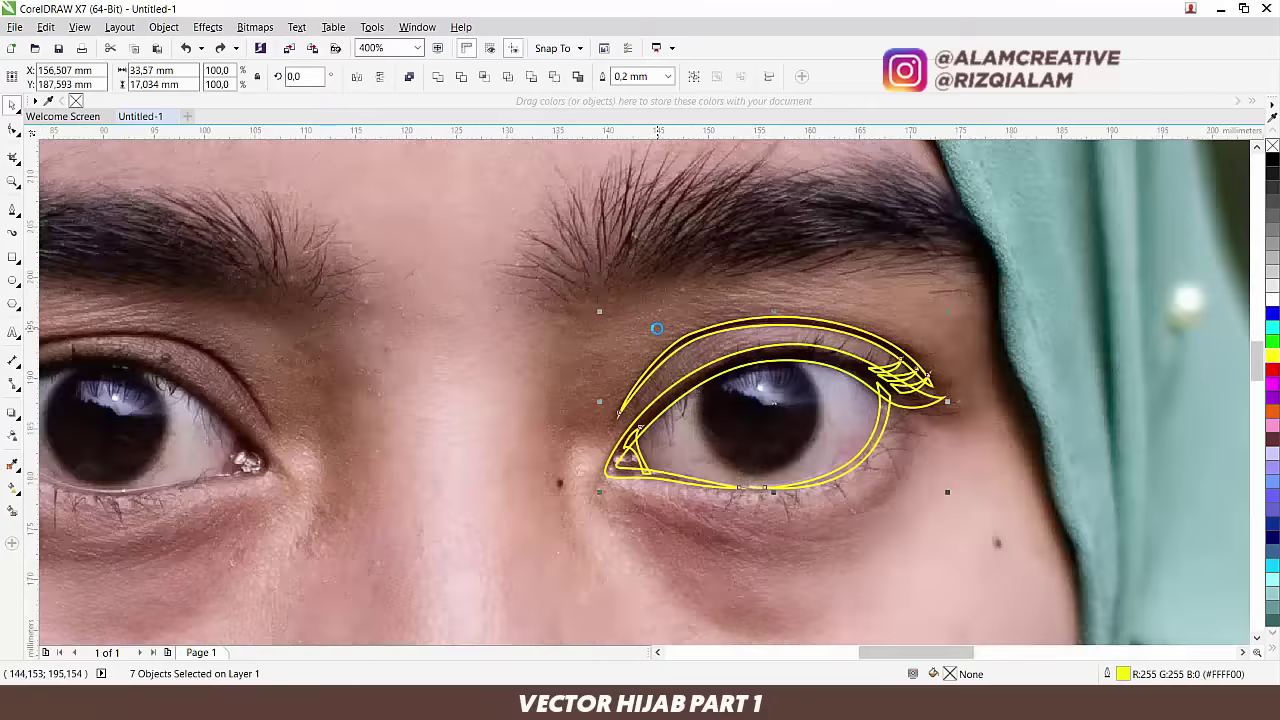
scroll(657, 333, down, 2)
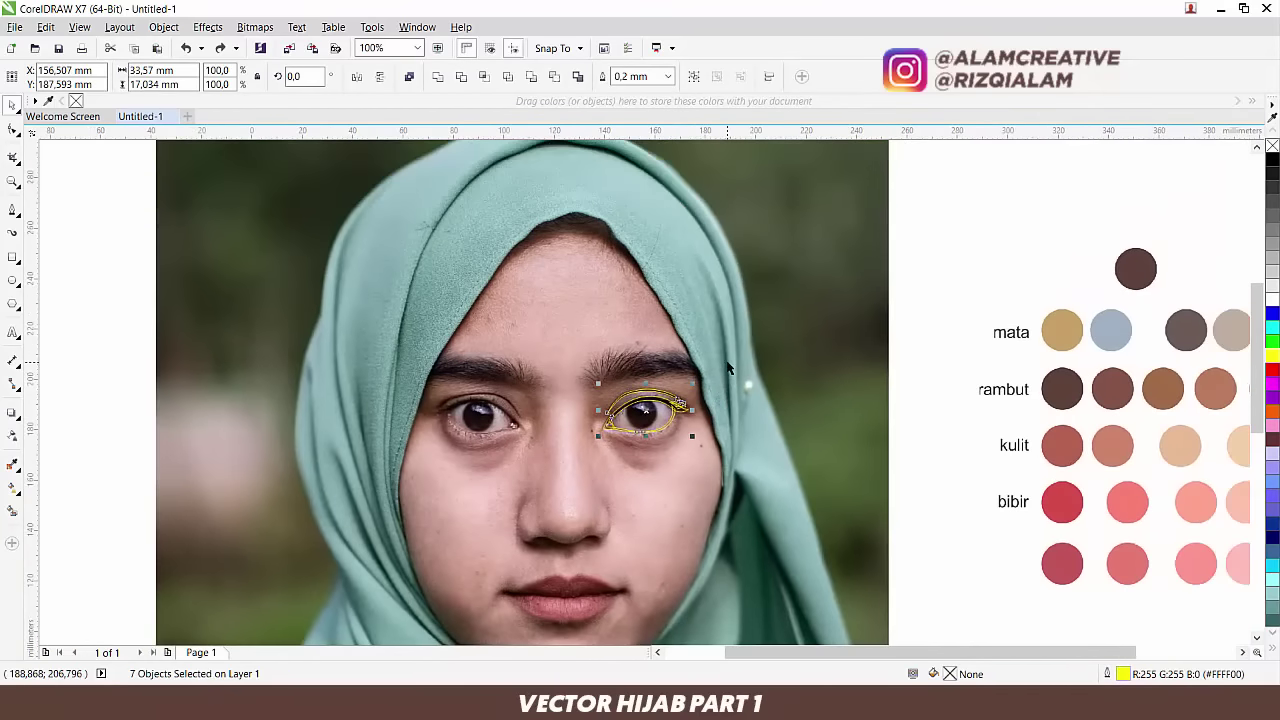
scroll(689, 432, up, 1)
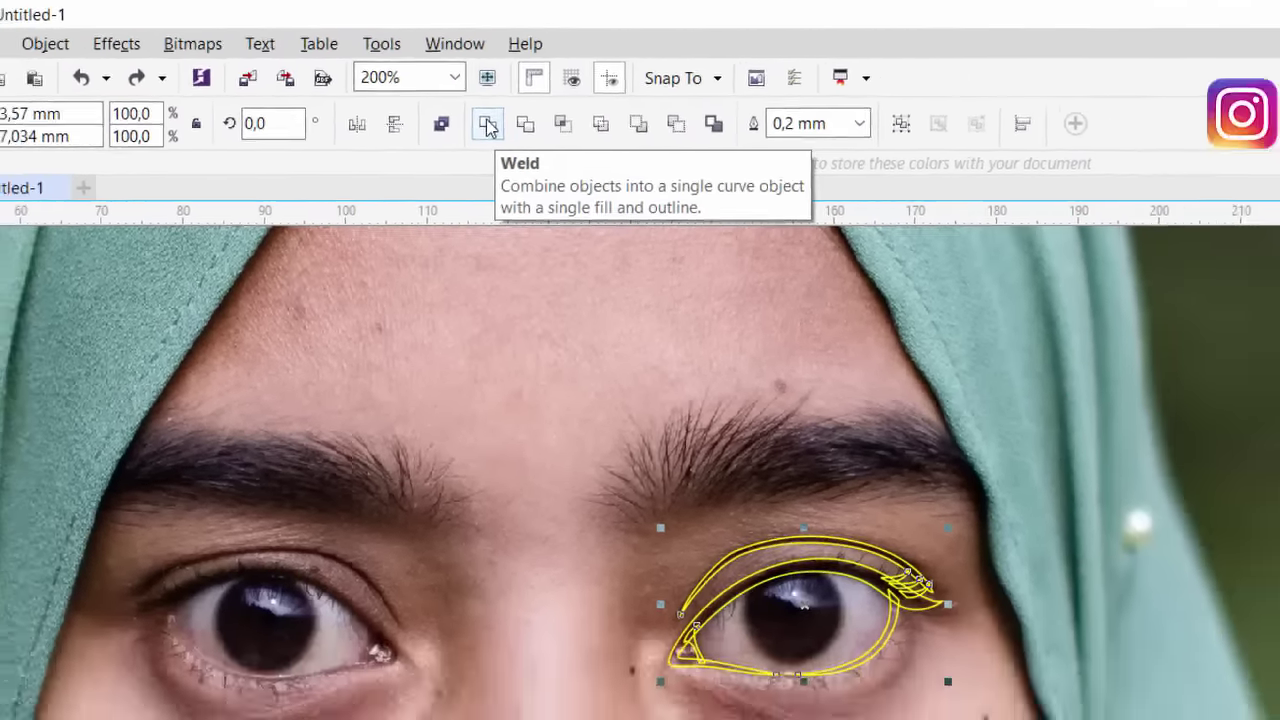
click(512, 157)
scroll(748, 335, up, 2)
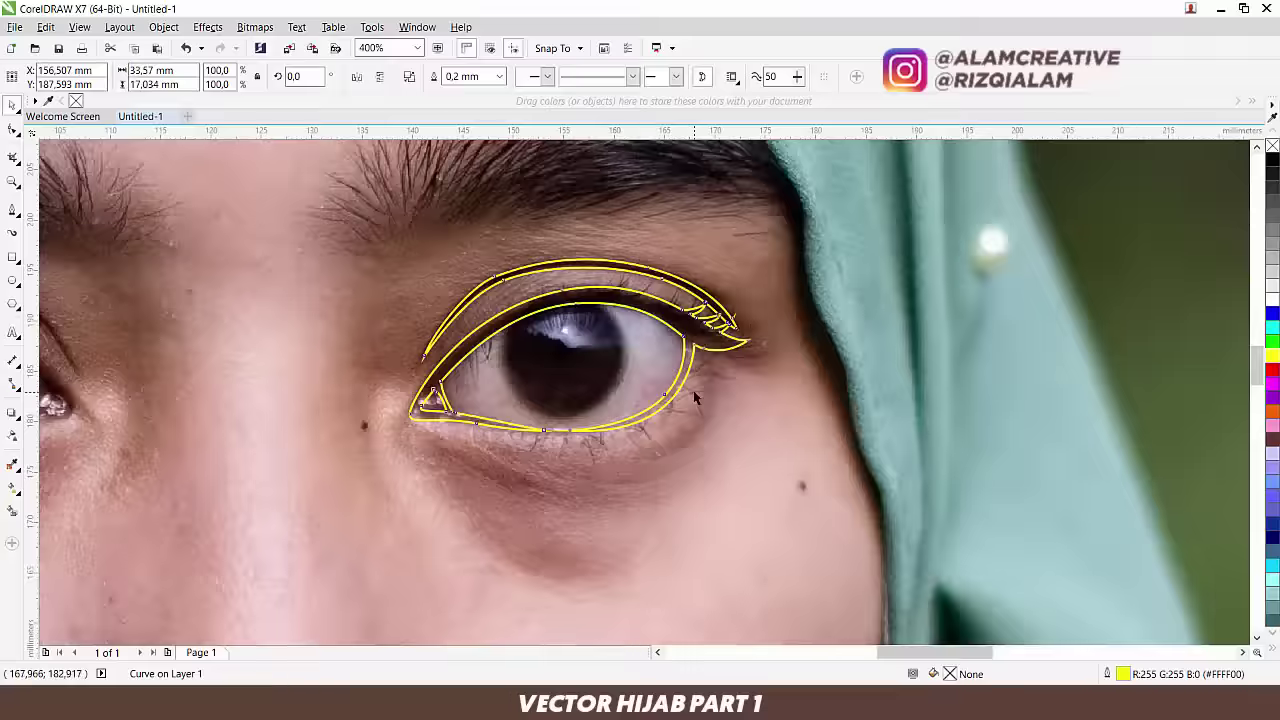
scroll(695, 288, down, 3)
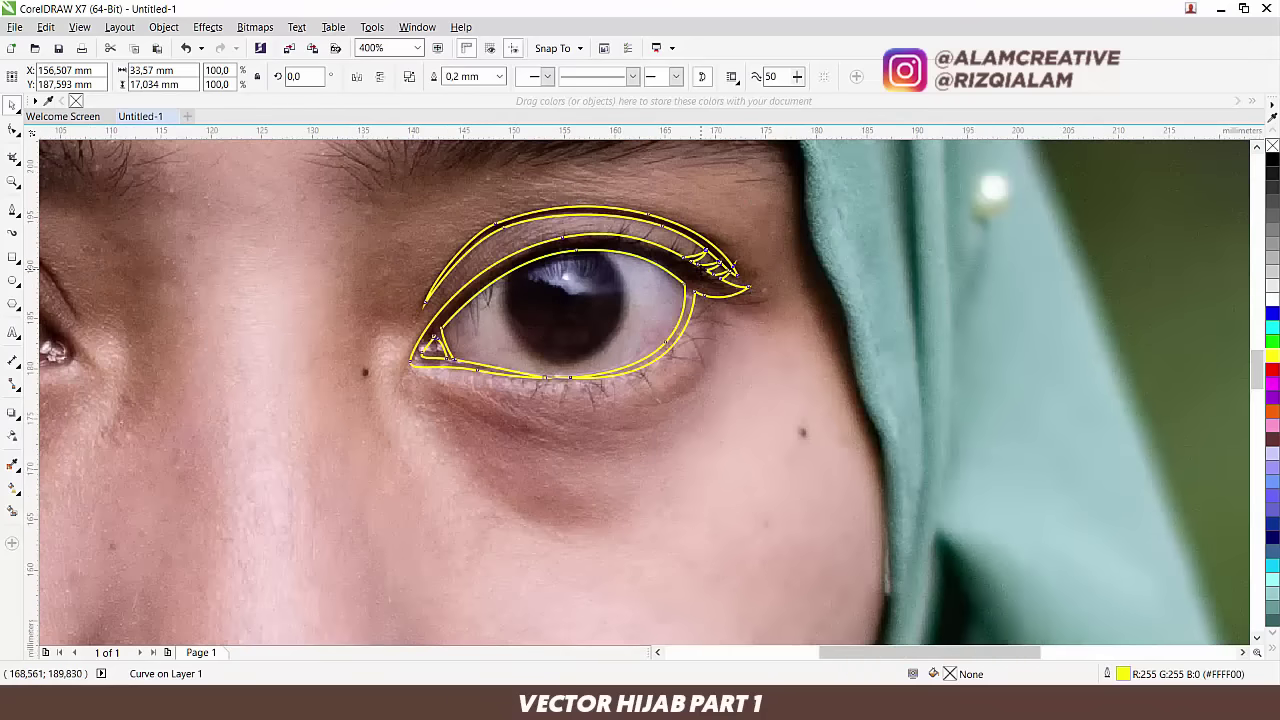
scroll(743, 331, down, 1)
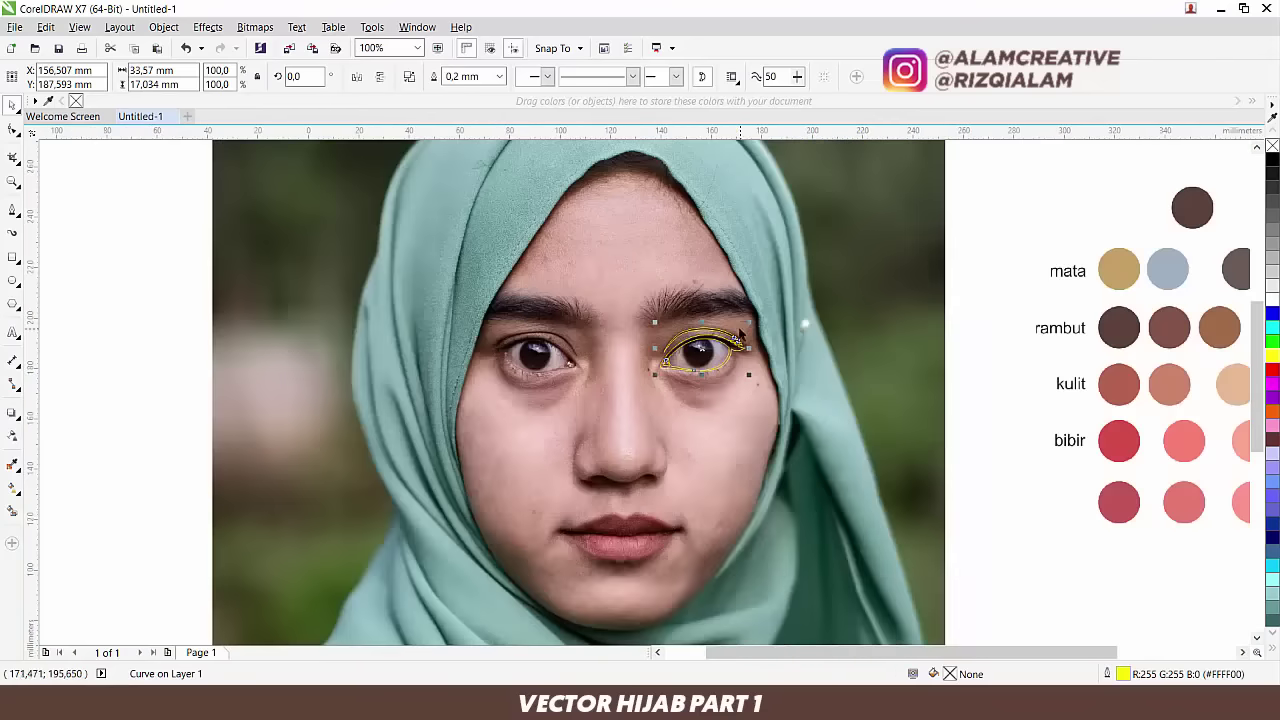
Step: Sample the dark brown of the single swatch above the mata row and fill the welded eye curve with it
click(980, 375)
drag(980, 375, 692, 443)
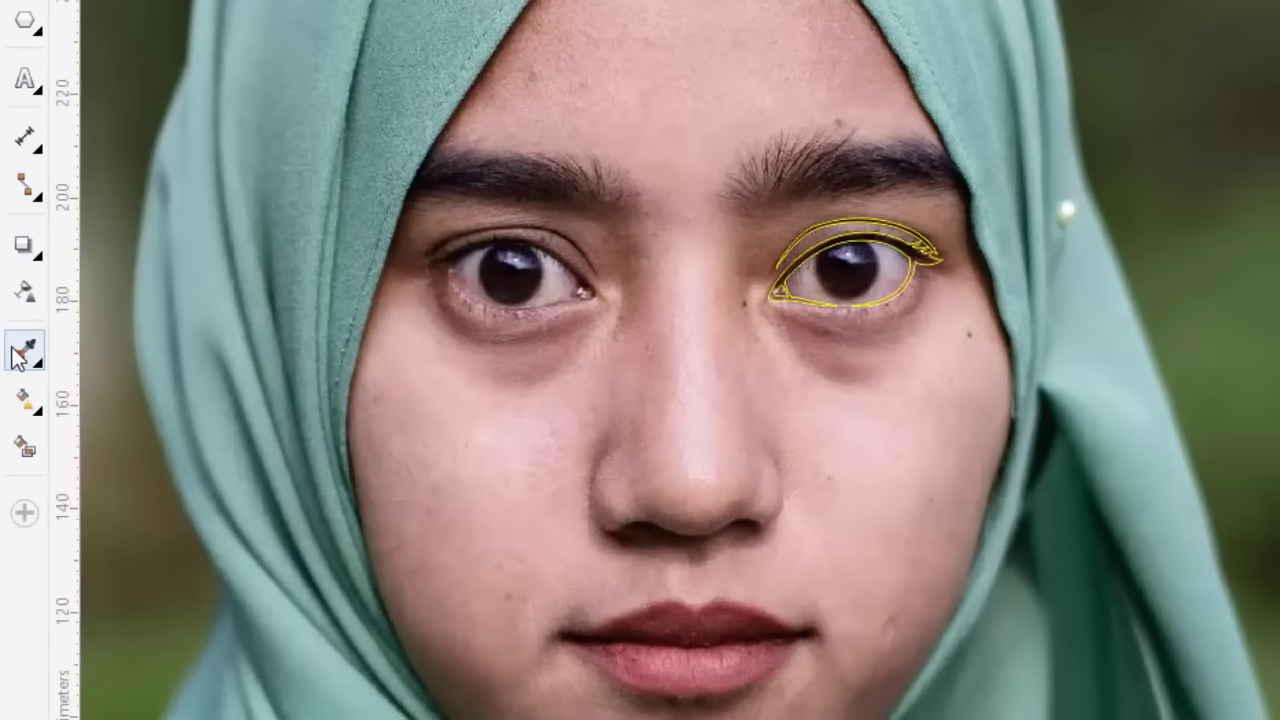
click(24, 356)
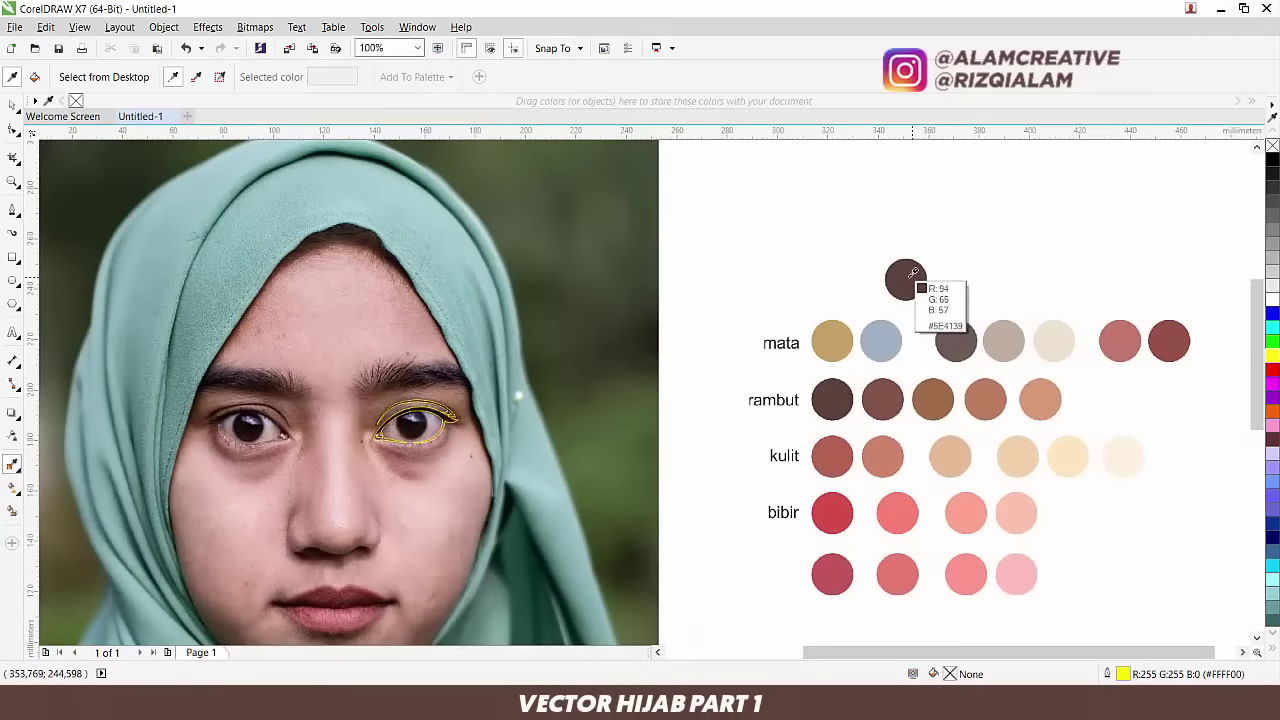
click(906, 278)
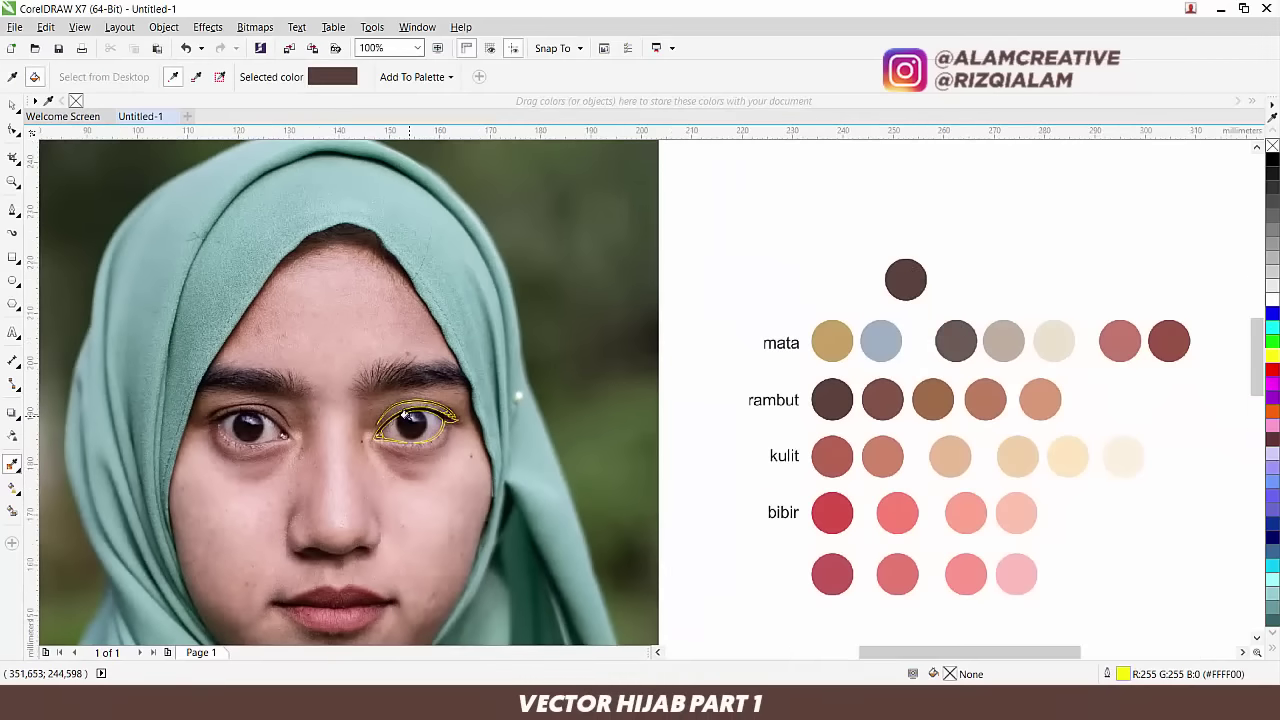
scroll(440, 410, up, 2)
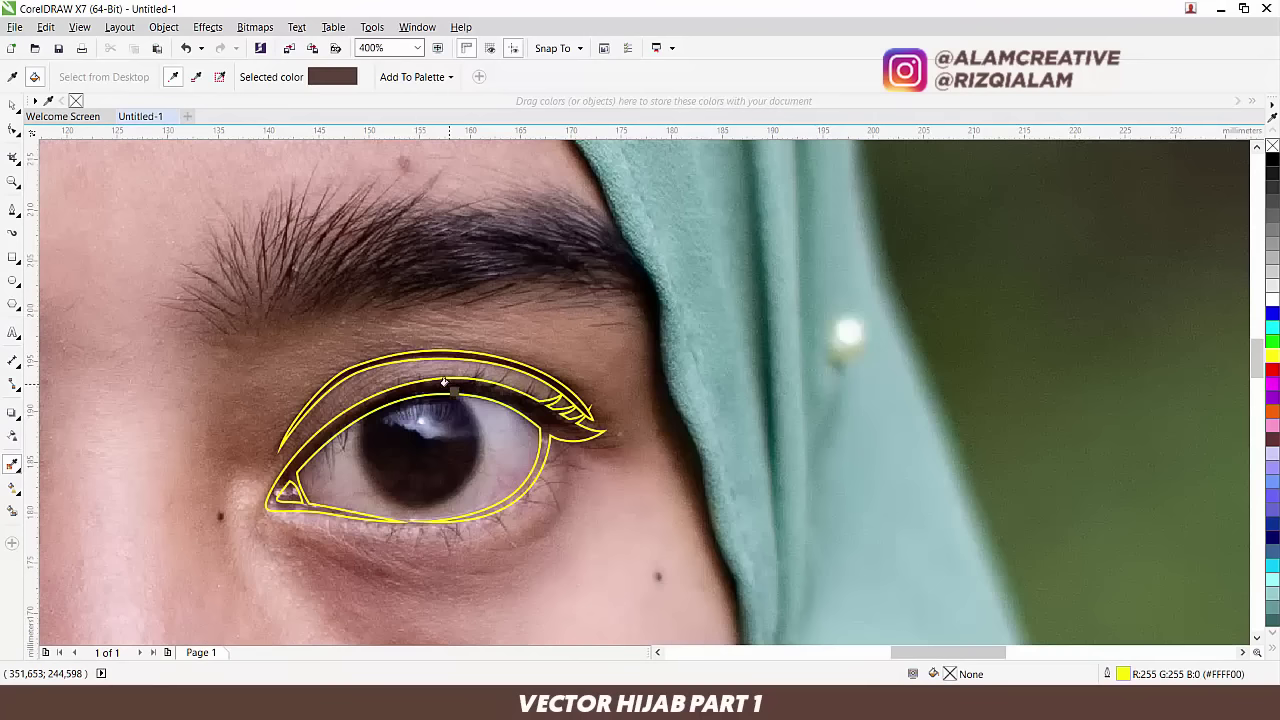
click(444, 383)
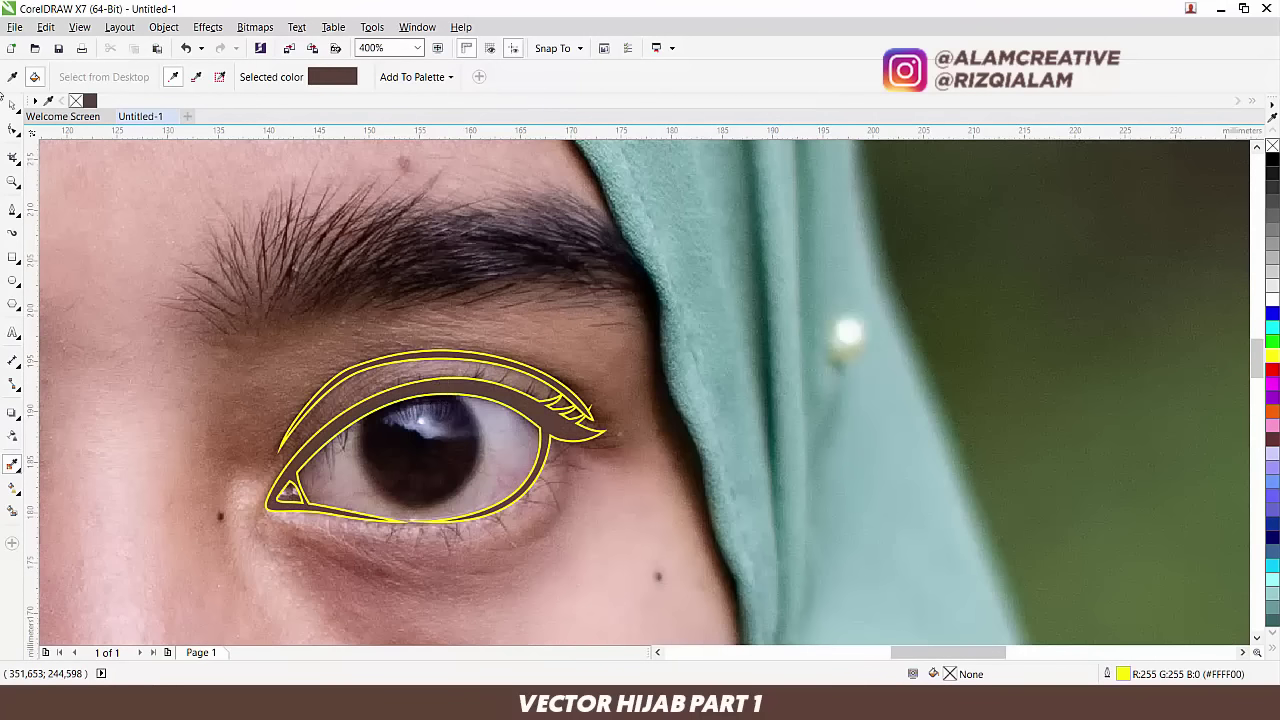
Step: Remove the yellow outline from the brown eye curve
click(14, 106)
click(549, 427)
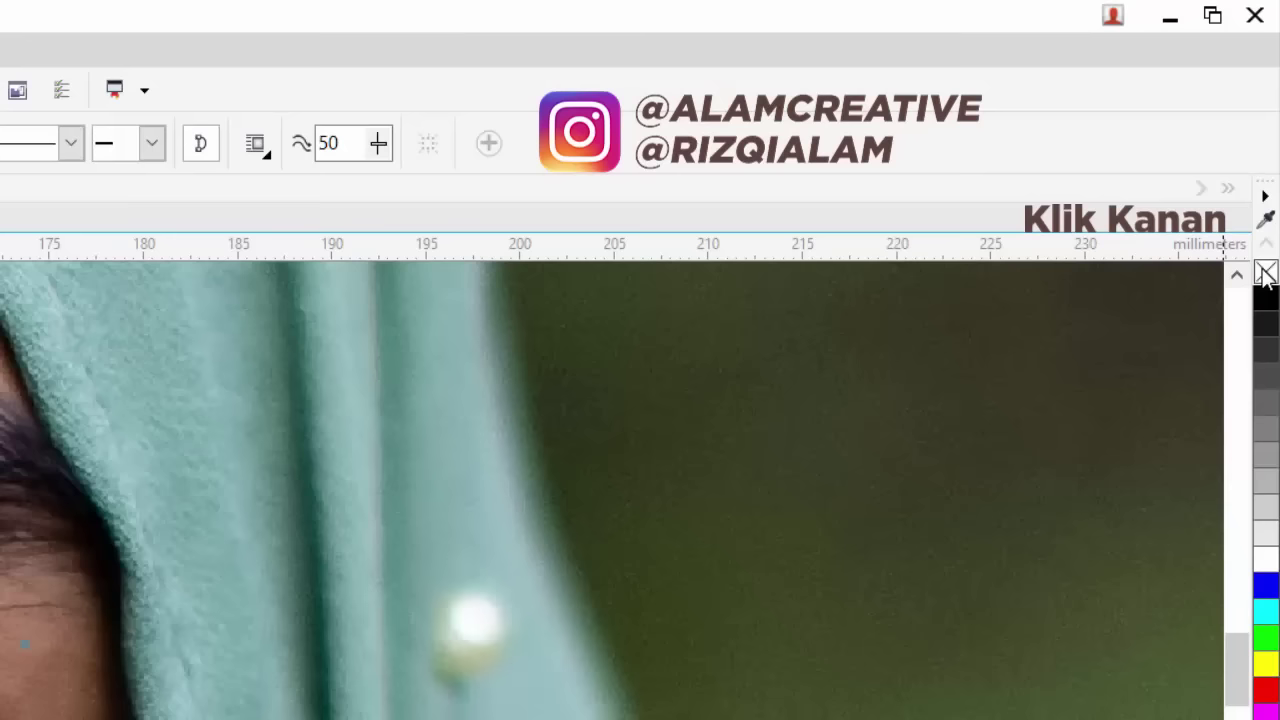
right_click(1265, 273)
Step: Move the photo aside to inspect the brown eye shape on the blank page, and undo the move
click(817, 489)
scroll(391, 464, down, 1)
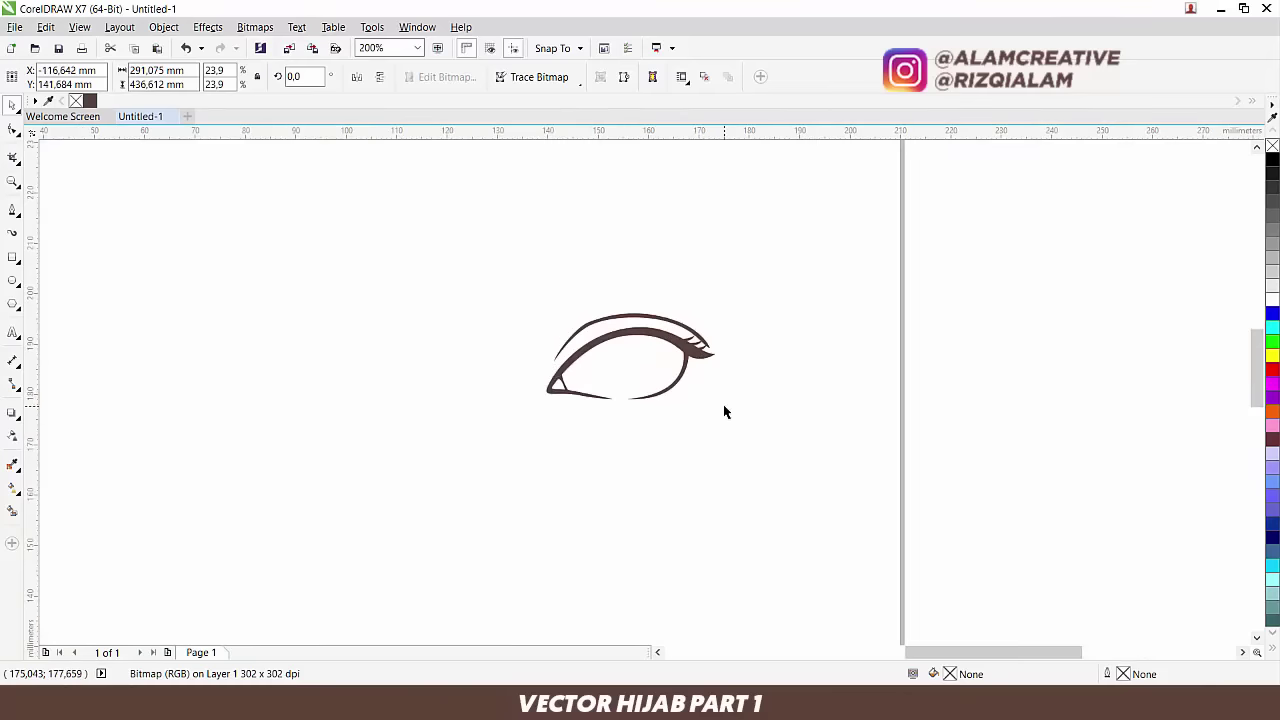
scroll(518, 355, up, 1)
key(ctrl+z)
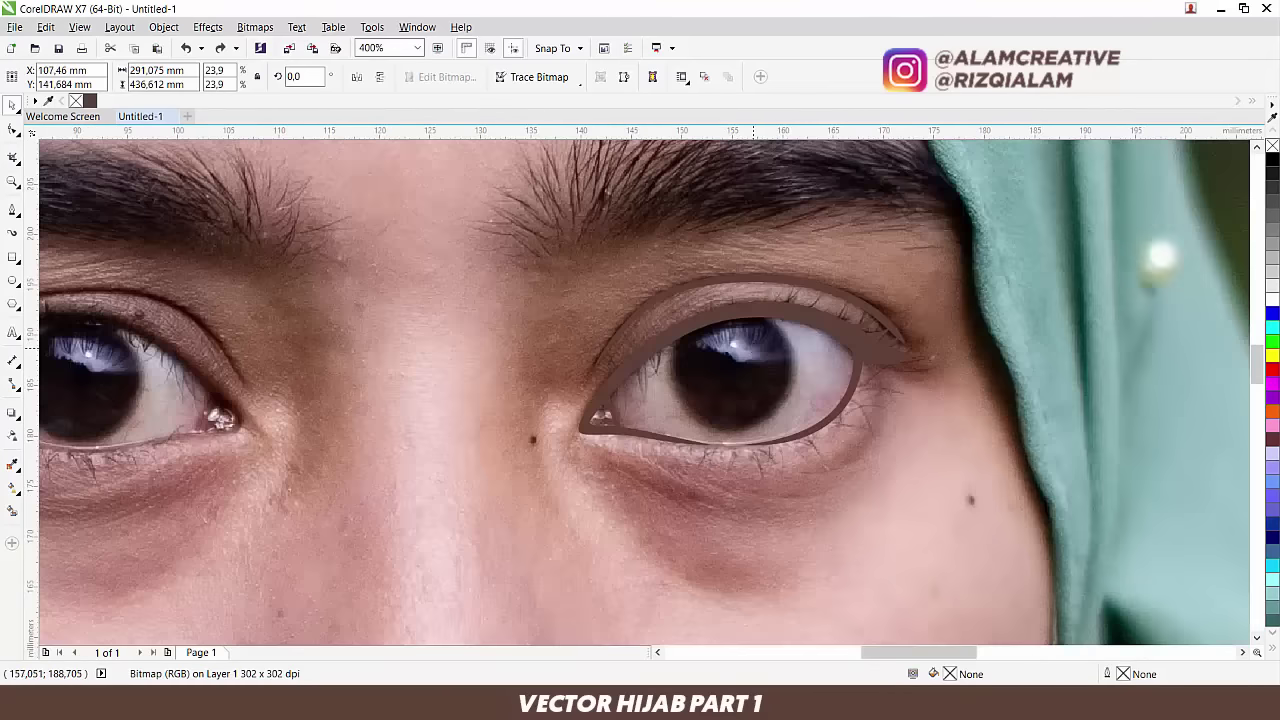
Step: Start the outline of the eyebrow above the traced eye with short curved hair spikes fanning out at its inner end
drag(868, 294, 757, 394)
drag(811, 299, 810, 370)
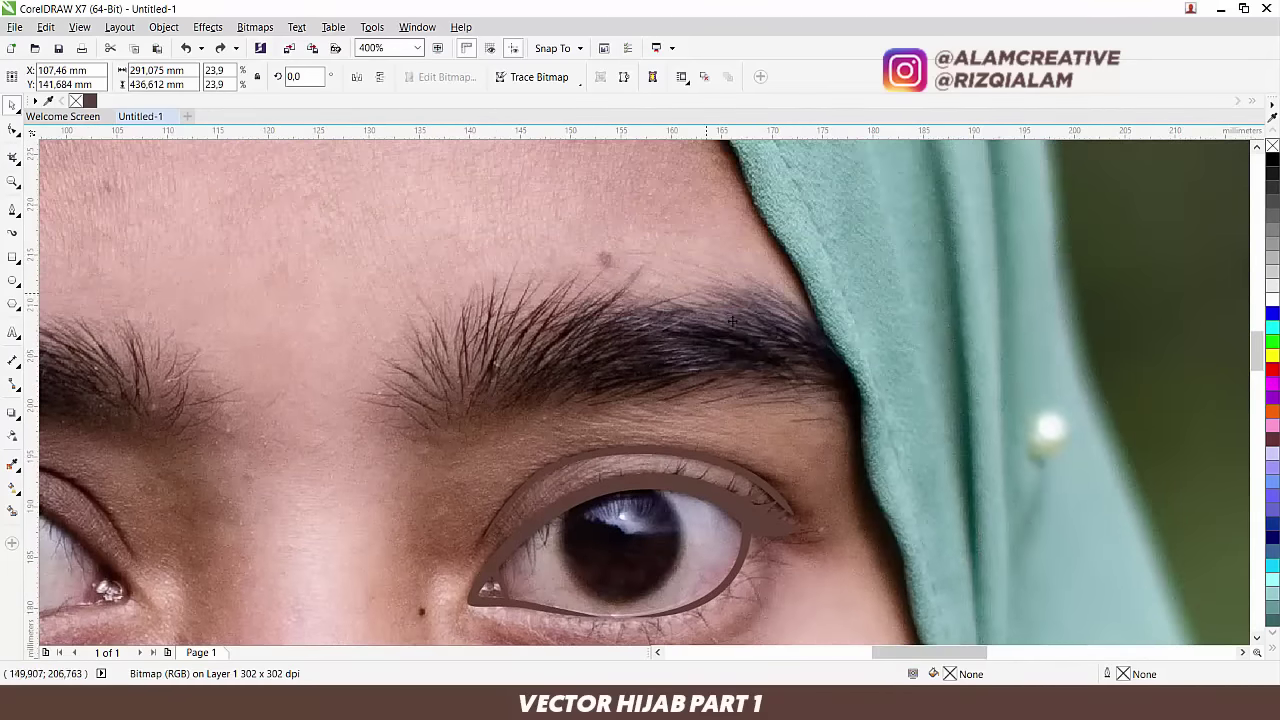
click(15, 207)
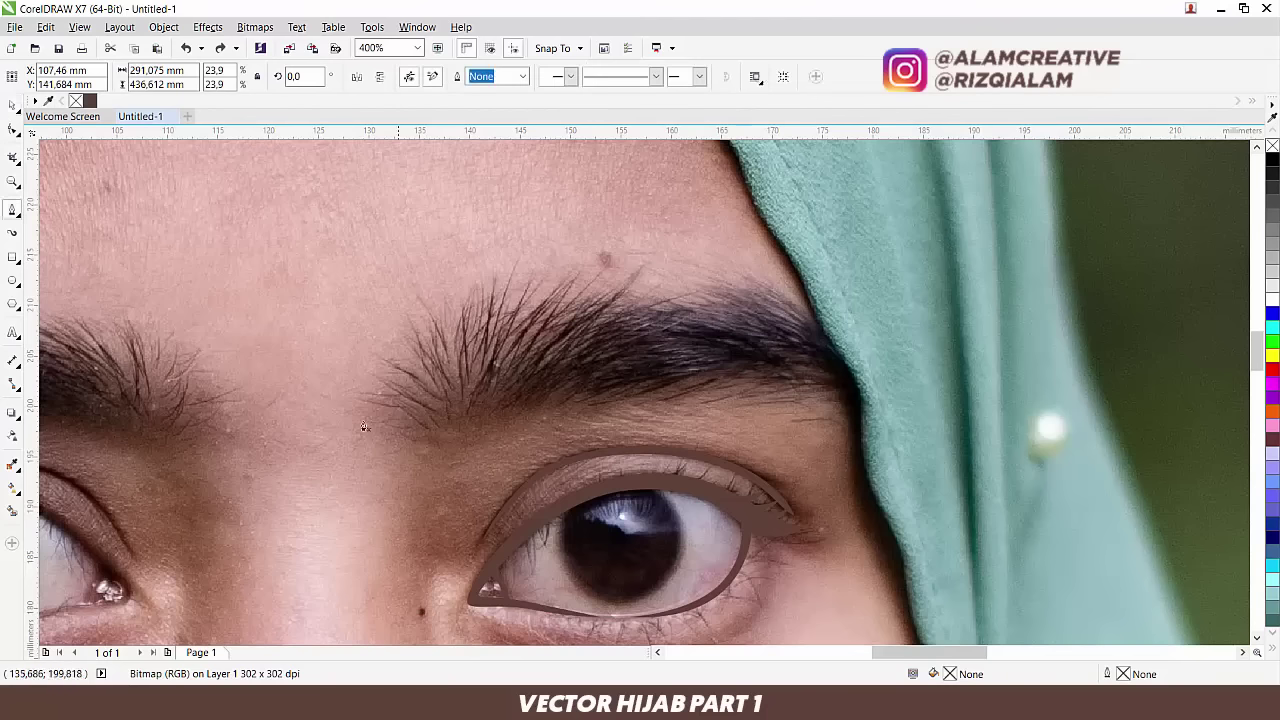
scroll(392, 418, up, 2)
click(467, 454)
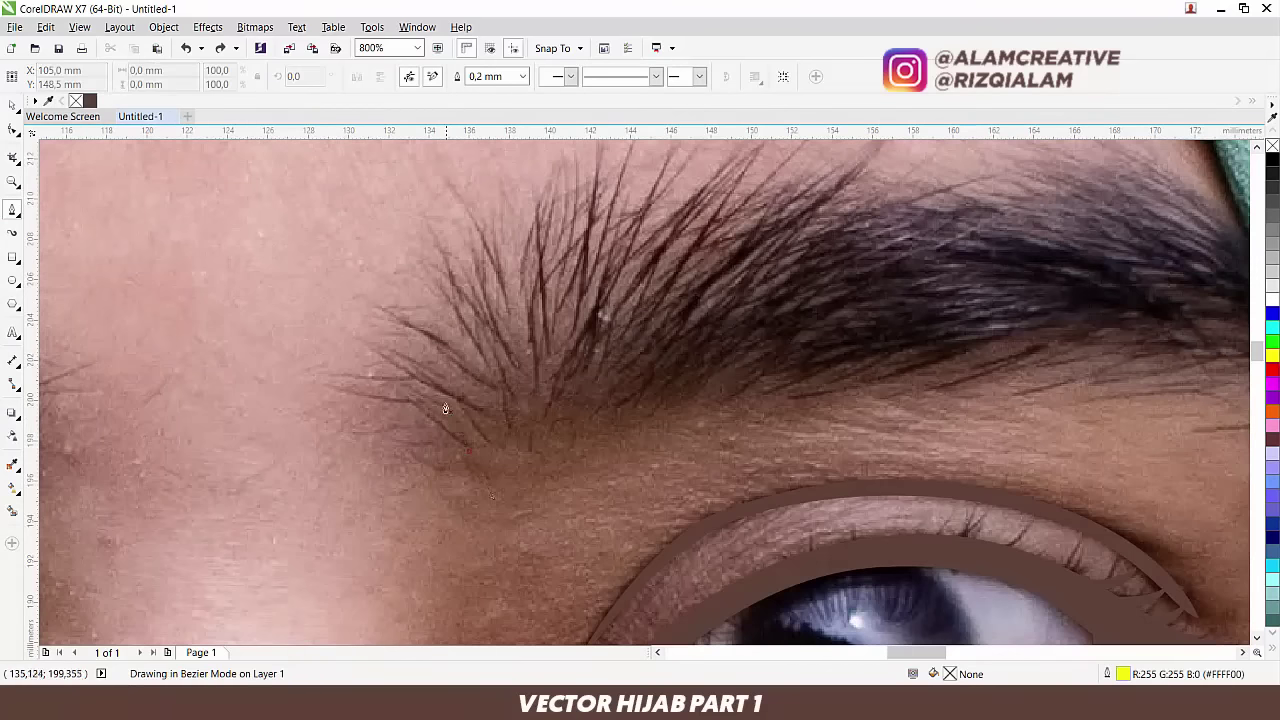
click(385, 362)
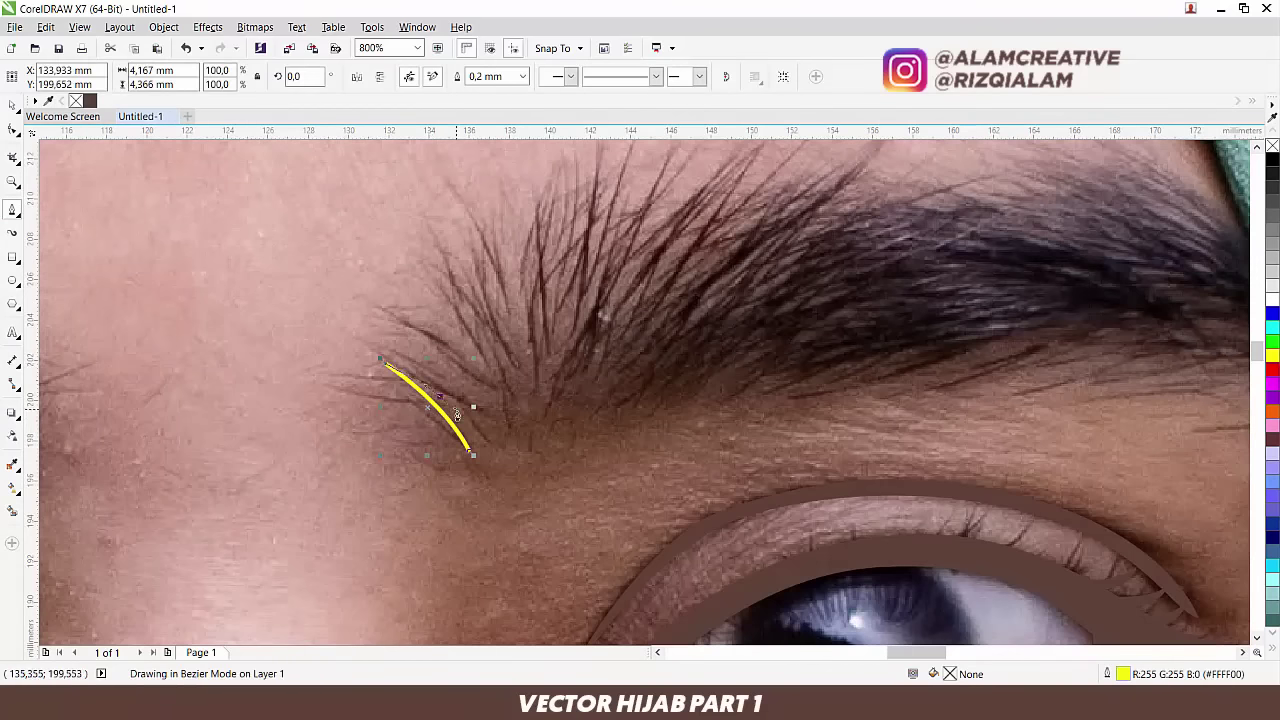
click(387, 363)
click(400, 342)
drag(411, 355, 467, 386)
click(471, 390)
drag(442, 327, 436, 298)
click(437, 277)
drag(455, 341, 470, 373)
click(473, 380)
Step: Continue the eyebrow outline with three taller hair spikes sweeping up and outward along the inner upper edge
drag(476, 277, 486, 252)
click(508, 224)
drag(490, 304, 491, 357)
click(493, 363)
drag(544, 231, 575, 191)
click(609, 179)
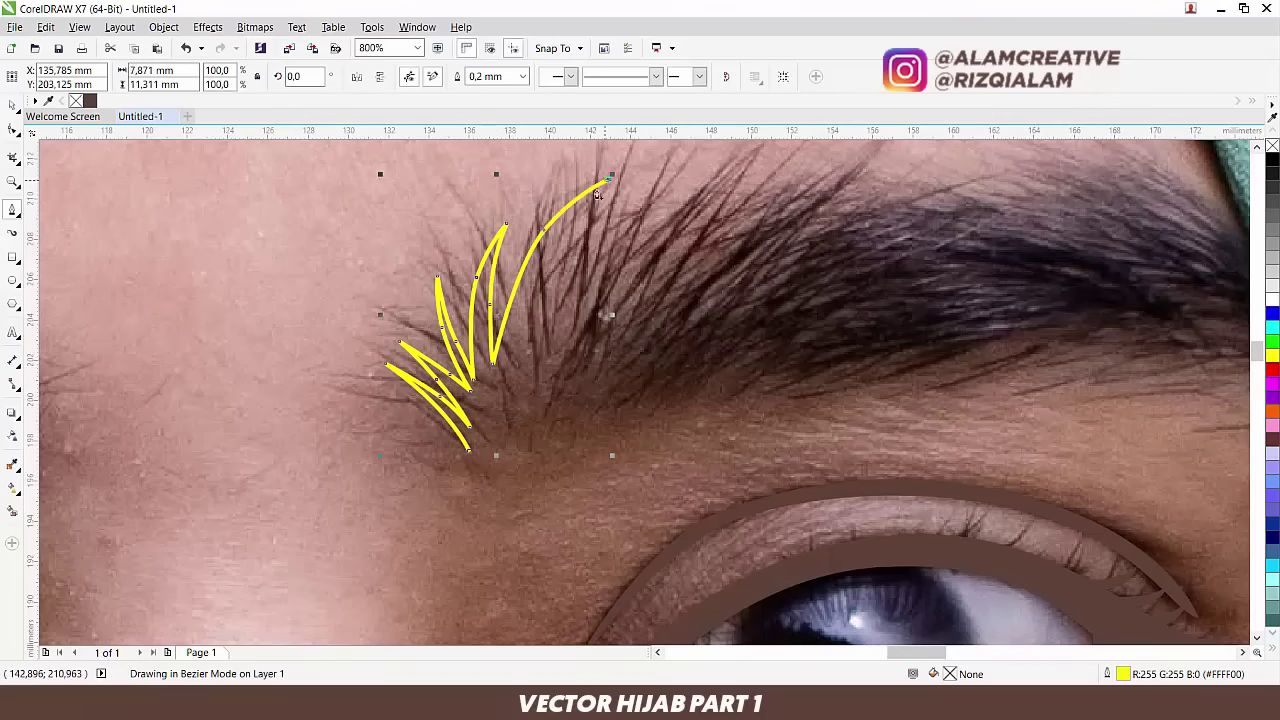
drag(551, 257, 535, 321)
click(527, 347)
click(608, 209)
click(674, 172)
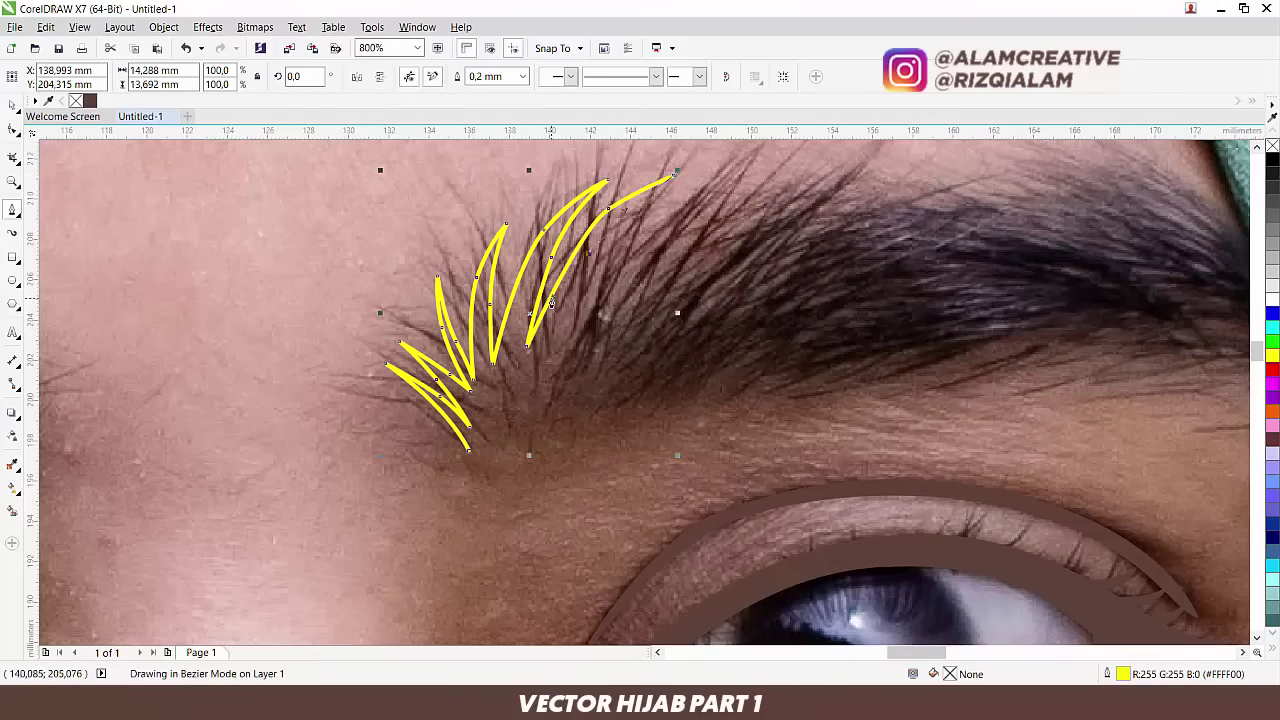
drag(572, 297, 571, 299)
click(555, 319)
Step: Extend the outline along the eyebrow's upper edge, adding pointed hair tips near the outer end and descending beside the hijab
drag(672, 207, 709, 196)
drag(932, 194, 651, 260)
click(873, 263)
mouse_move(785, 241)
mouse_down()
mouse_move(754, 240)
mouse_move(864, 249)
mouse_move(804, 225)
mouse_up()
click(752, 240)
click(924, 274)
click(804, 225)
click(872, 218)
click(945, 264)
click(1026, 396)
Step: Trace the eyebrow's outer tip and the outer half of its lower edge with thin, nearly horizontal hair spikes
drag(1053, 456, 991, 405)
click(991, 405)
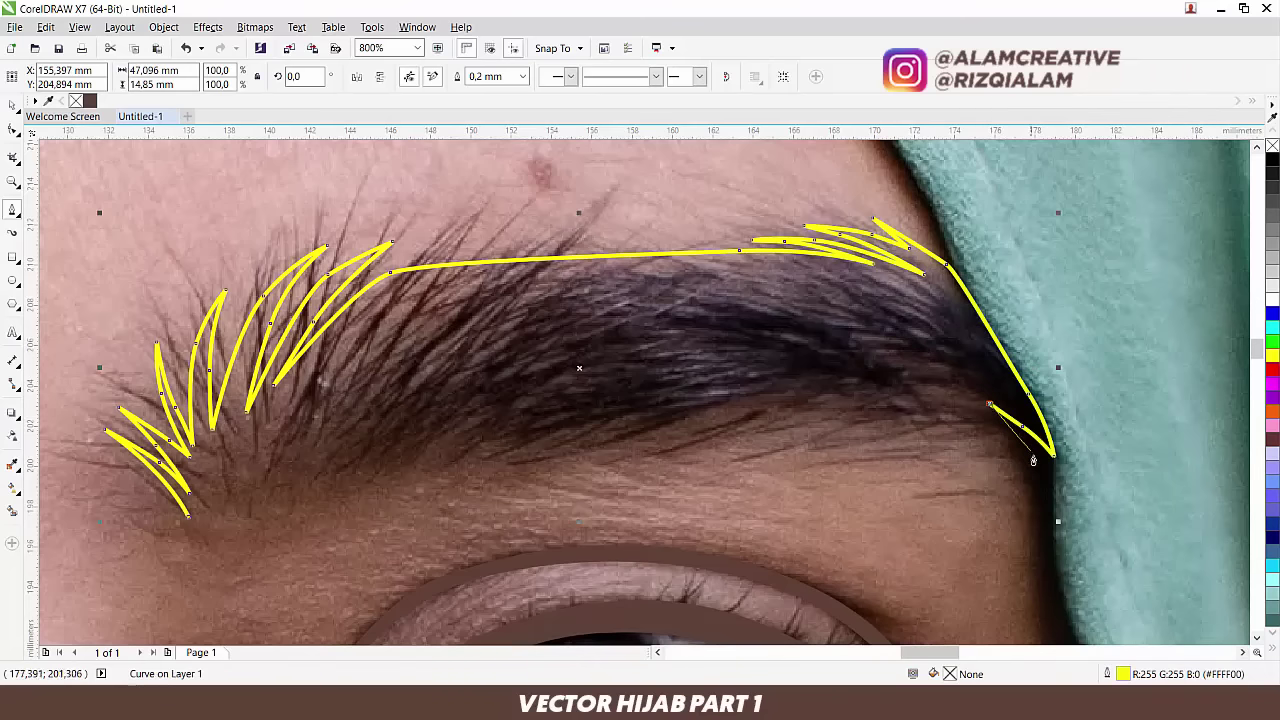
click(1050, 461)
drag(951, 455, 873, 463)
click(874, 463)
click(960, 443)
click(846, 455)
click(928, 438)
drag(791, 446, 747, 449)
click(748, 446)
drag(822, 433, 878, 423)
click(876, 424)
Step: Extend the lower eyebrow edge toward the inner end, with slanted hair spikes followed by one long gentle curve
drag(680, 440, 645, 417)
click(532, 460)
click(645, 417)
drag(568, 437, 802, 328)
click(491, 456)
click(569, 418)
click(716, 345)
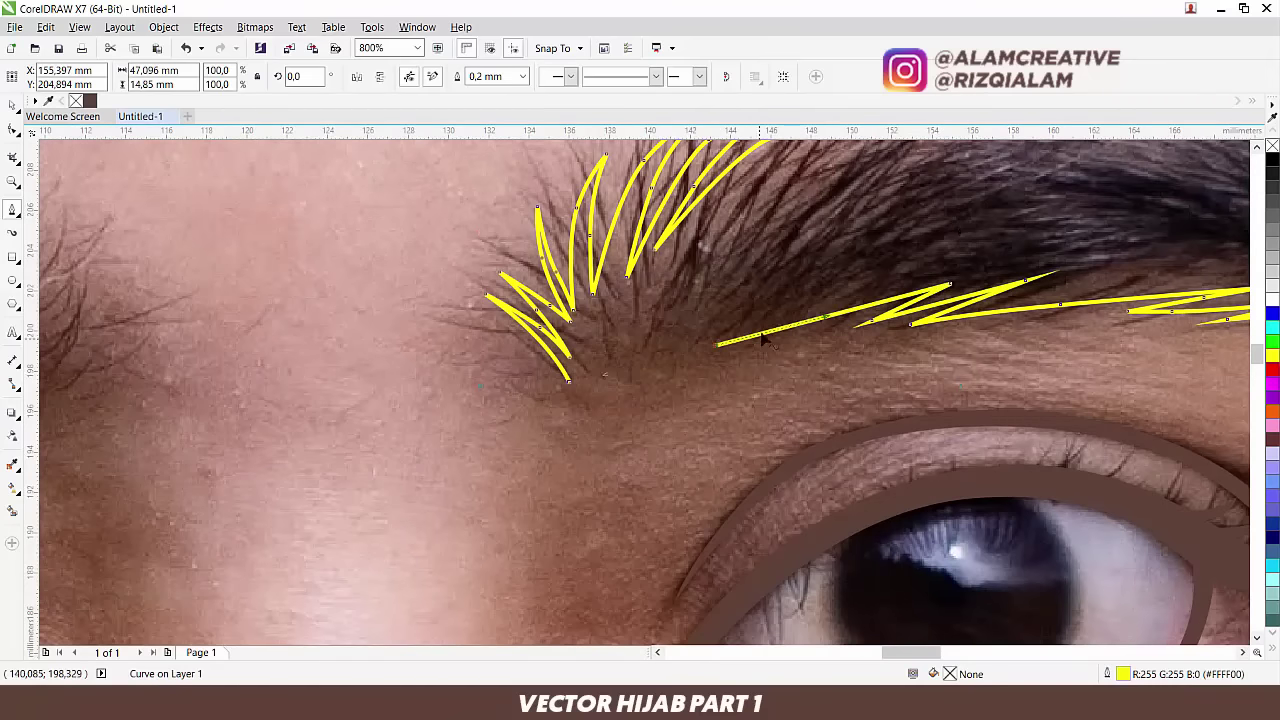
key(ctrl+z)
drag(748, 336, 646, 360)
click(644, 361)
Step: Add upright hair spikes at the eyebrow's inner base and close the outline at its starting node, about 47 × 15 mm overall
drag(684, 287, 699, 262)
click(699, 262)
click(628, 362)
drag(645, 310, 654, 286)
click(654, 286)
drag(623, 339, 609, 361)
click(604, 309)
click(592, 362)
click(579, 334)
click(589, 378)
click(573, 373)
scroll(562, 350, up, 2)
click(554, 311)
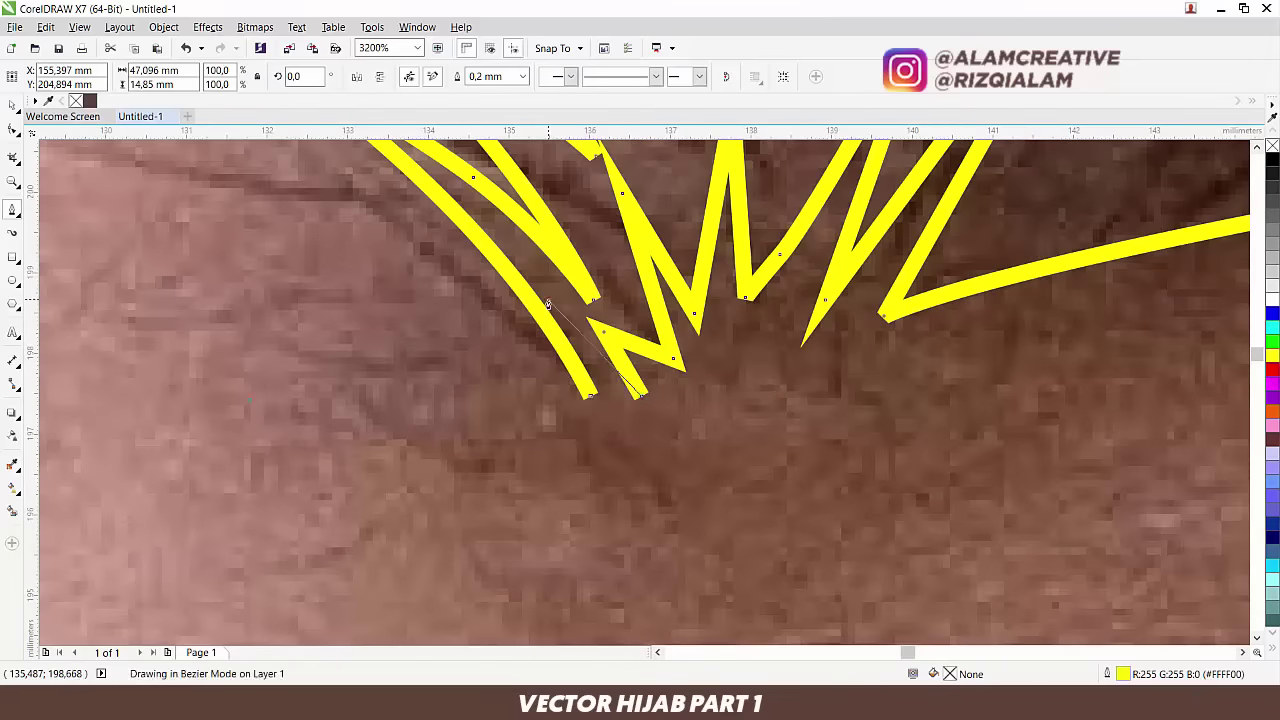
click(591, 394)
scroll(806, 292, down, 2)
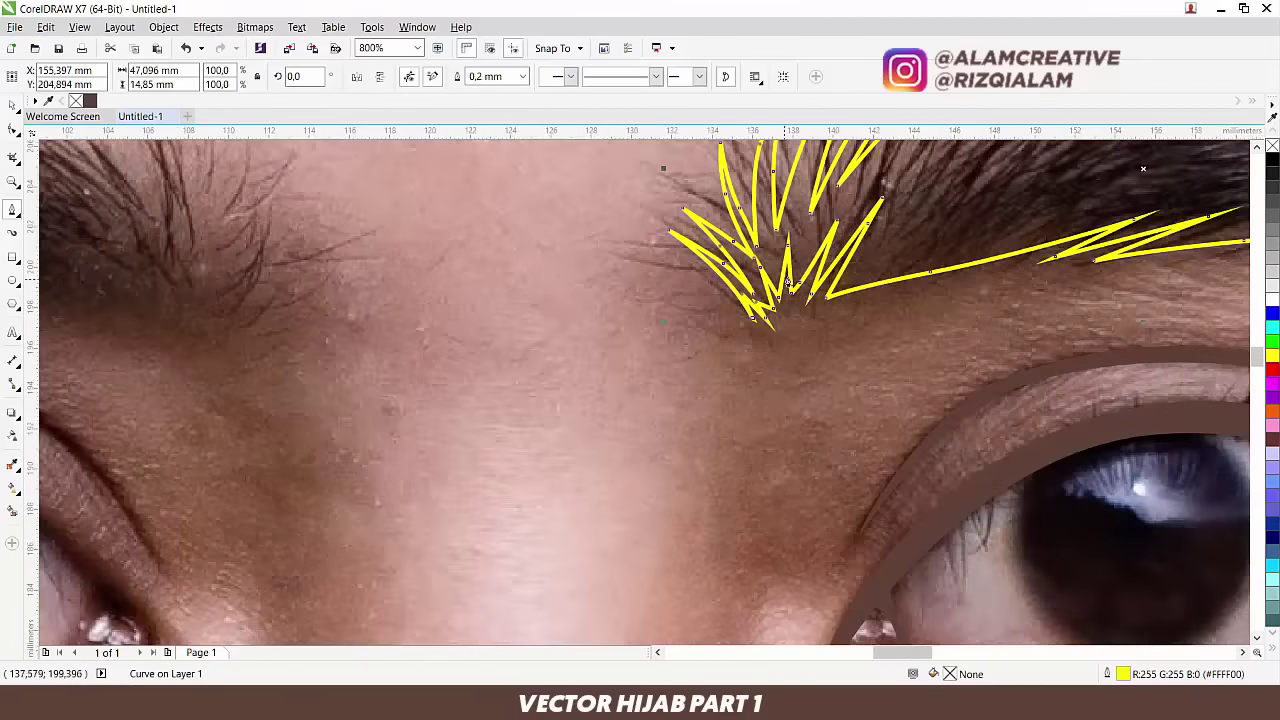
Step: Fill the eyebrow shape with the dark brown #5E4139 and remove its outline
scroll(929, 233, down, 1)
drag(1068, 200, 716, 336)
scroll(675, 332, down, 1)
scroll(715, 341, up, 1)
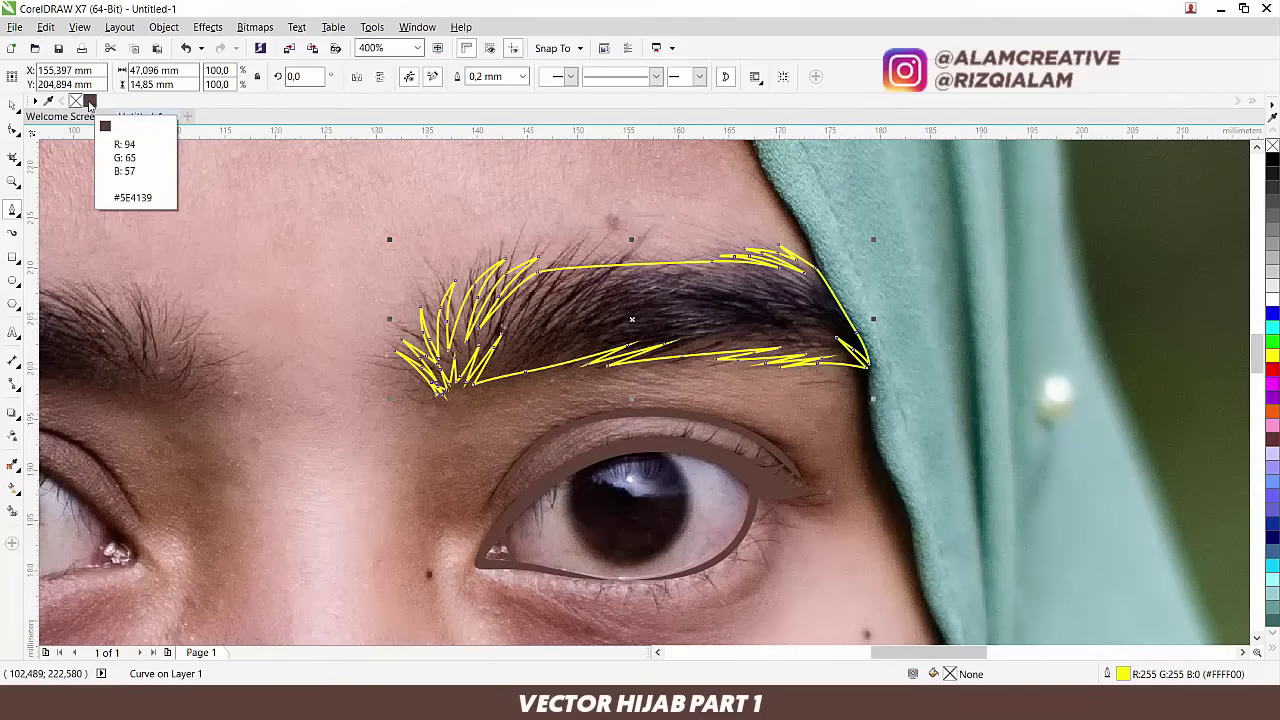
click(88, 101)
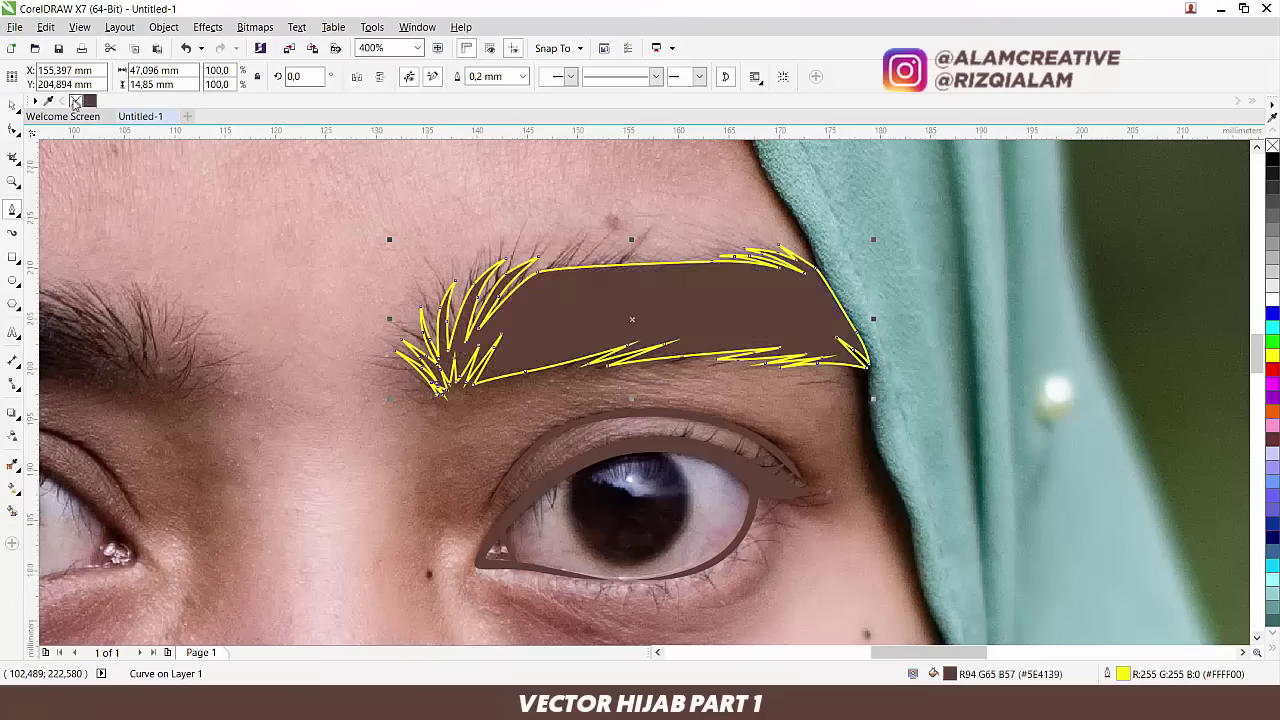
right_click(75, 101)
Step: Save the drawing as Untitled-1.cdr in the Tutorial Youtube folder
click(12, 104)
click(941, 214)
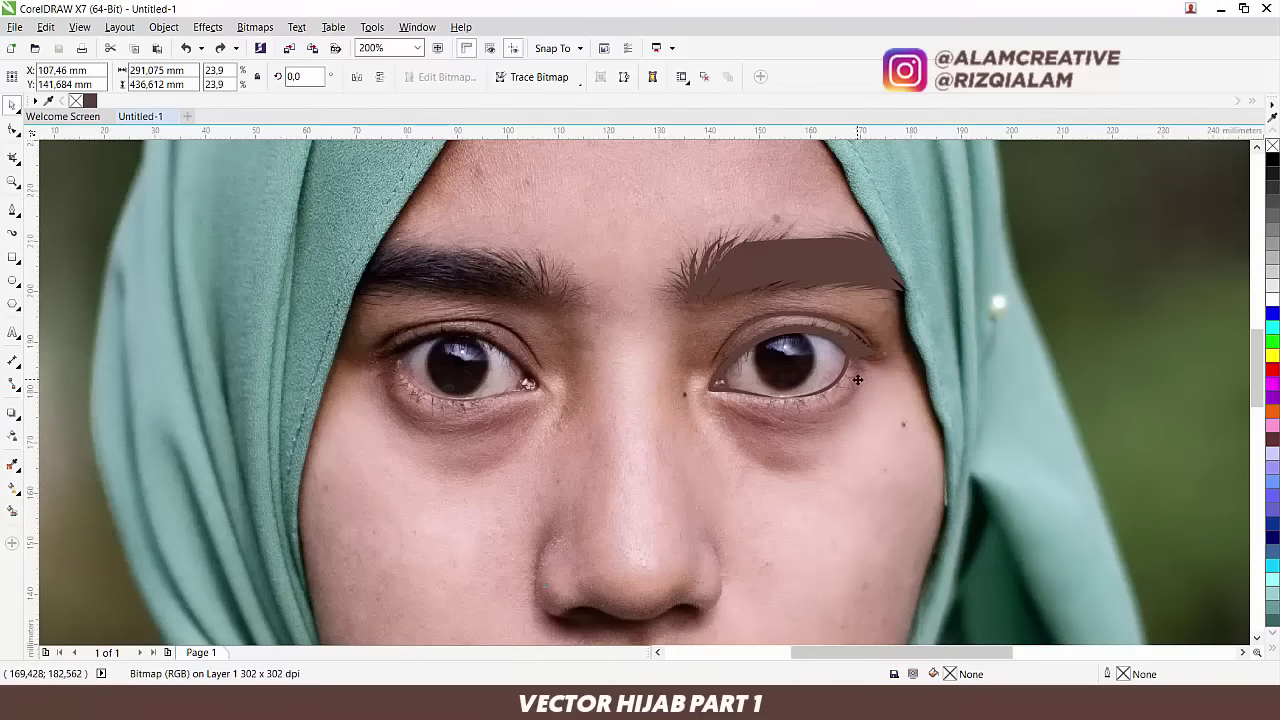
key(ctrl+s)
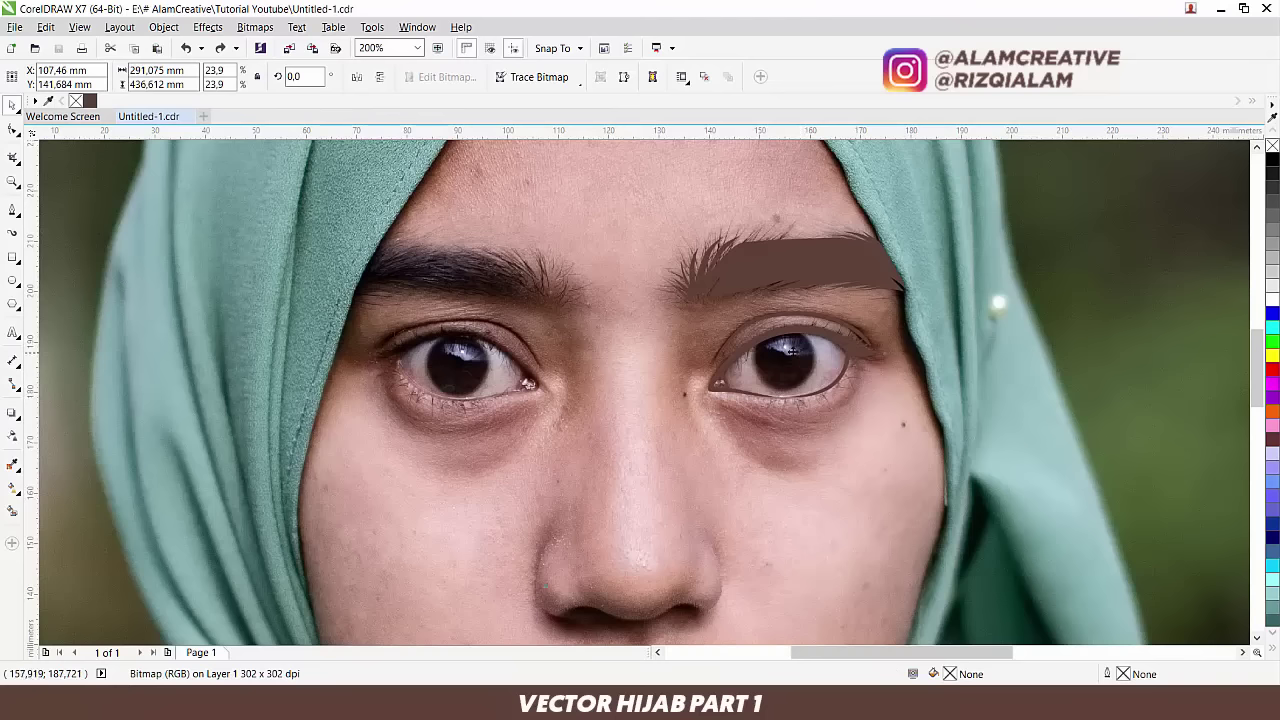
Step: Start tracing the eyeball shape inside the brown lash line, from the outer corner over the upper lid to the inner corner
click(14, 210)
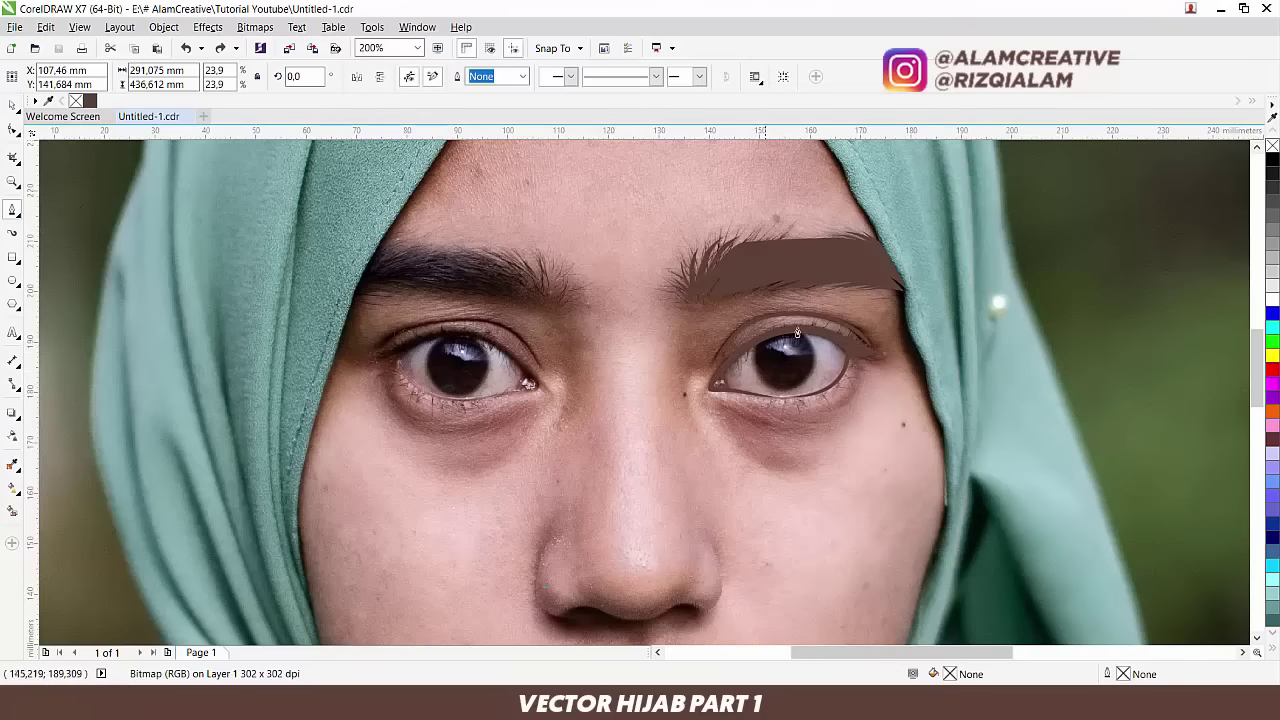
scroll(856, 334, up, 2)
scroll(856, 334, up, 1)
scroll(855, 332, down, 1)
click(851, 328)
drag(849, 319, 851, 320)
key(ctrl+z)
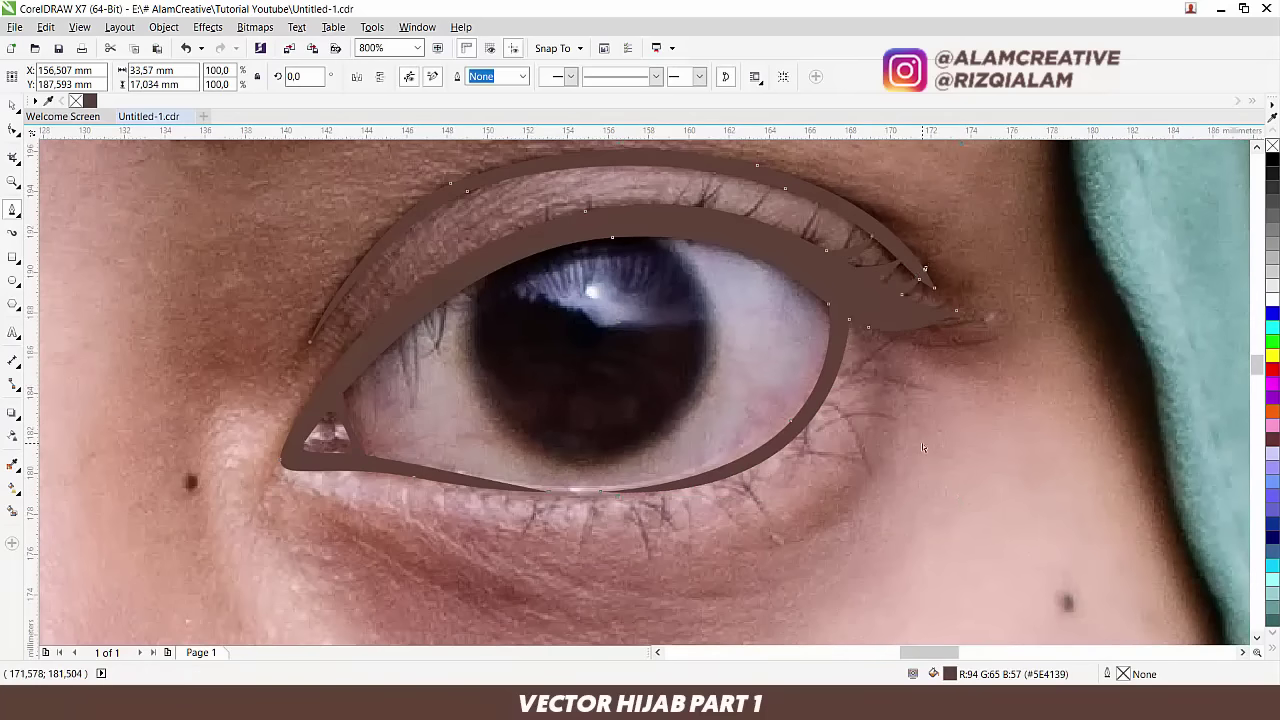
drag(488, 315, 583, 344)
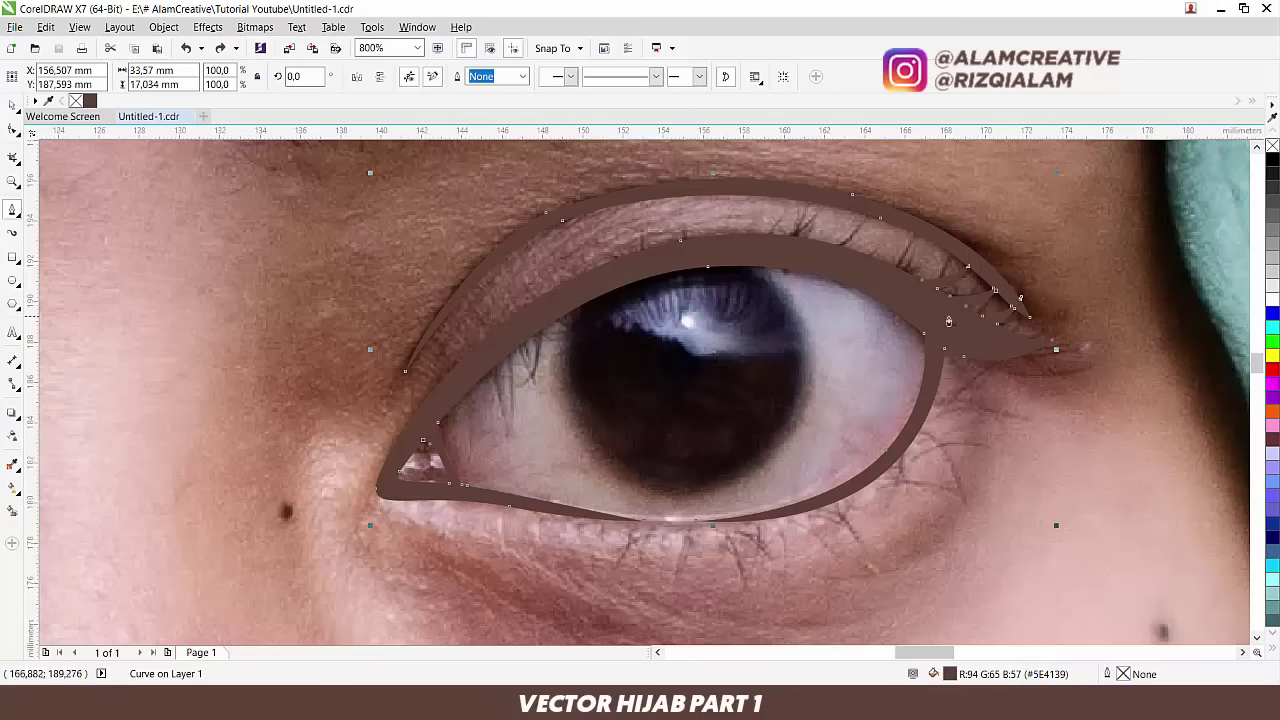
click(941, 327)
drag(710, 245, 553, 256)
drag(395, 455, 378, 481)
Step: Trace the eyeball shape along the lower lid and close it at the outer corner, about 27.6 × 13.6 mm
click(418, 496)
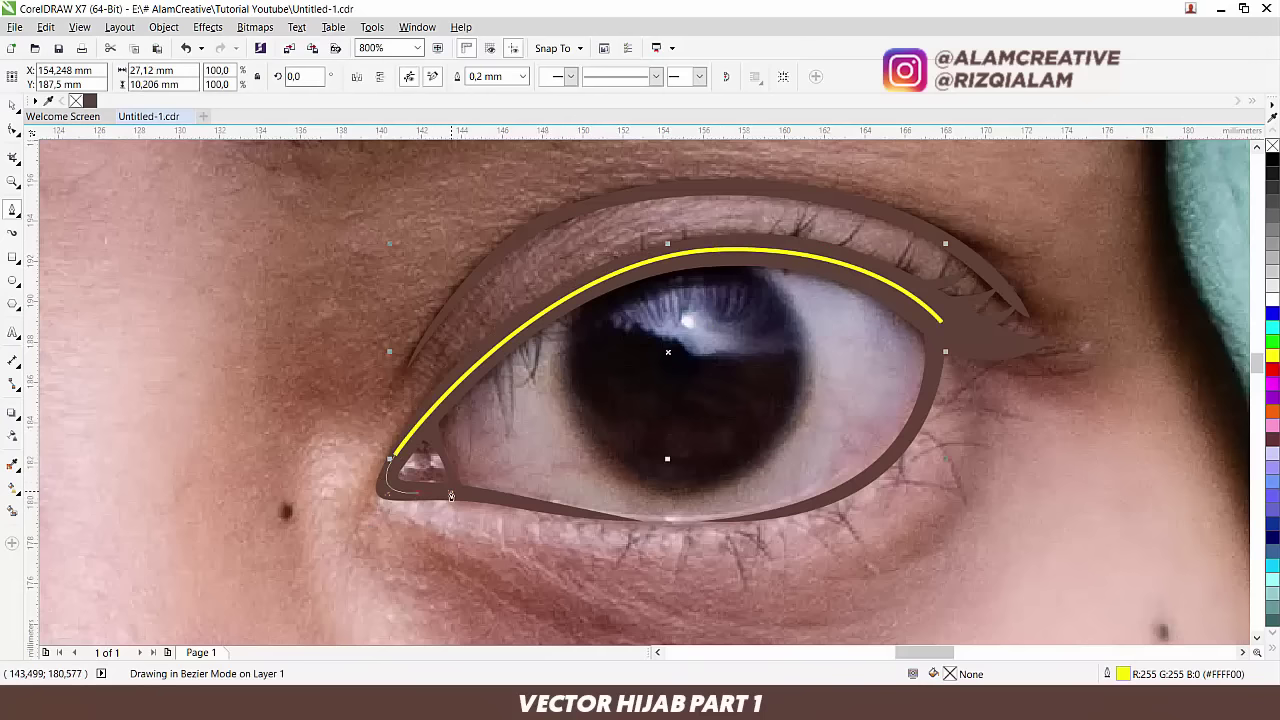
click(540, 505)
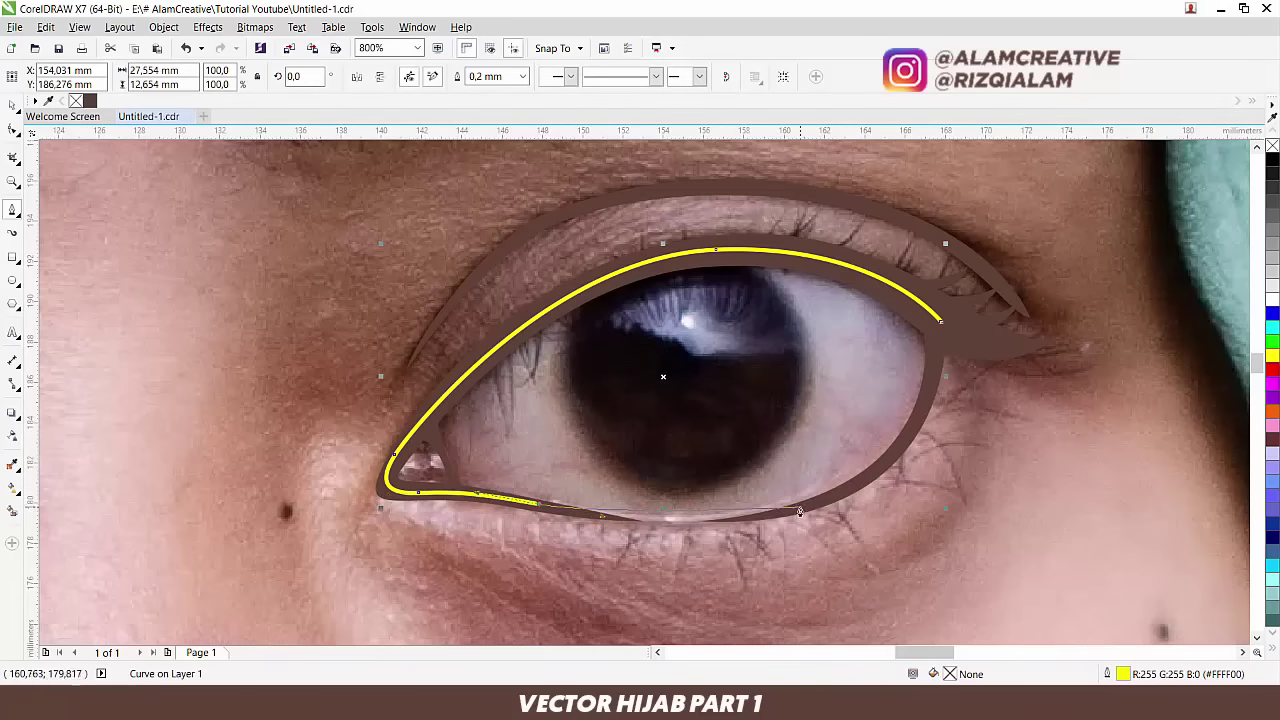
click(895, 480)
click(929, 390)
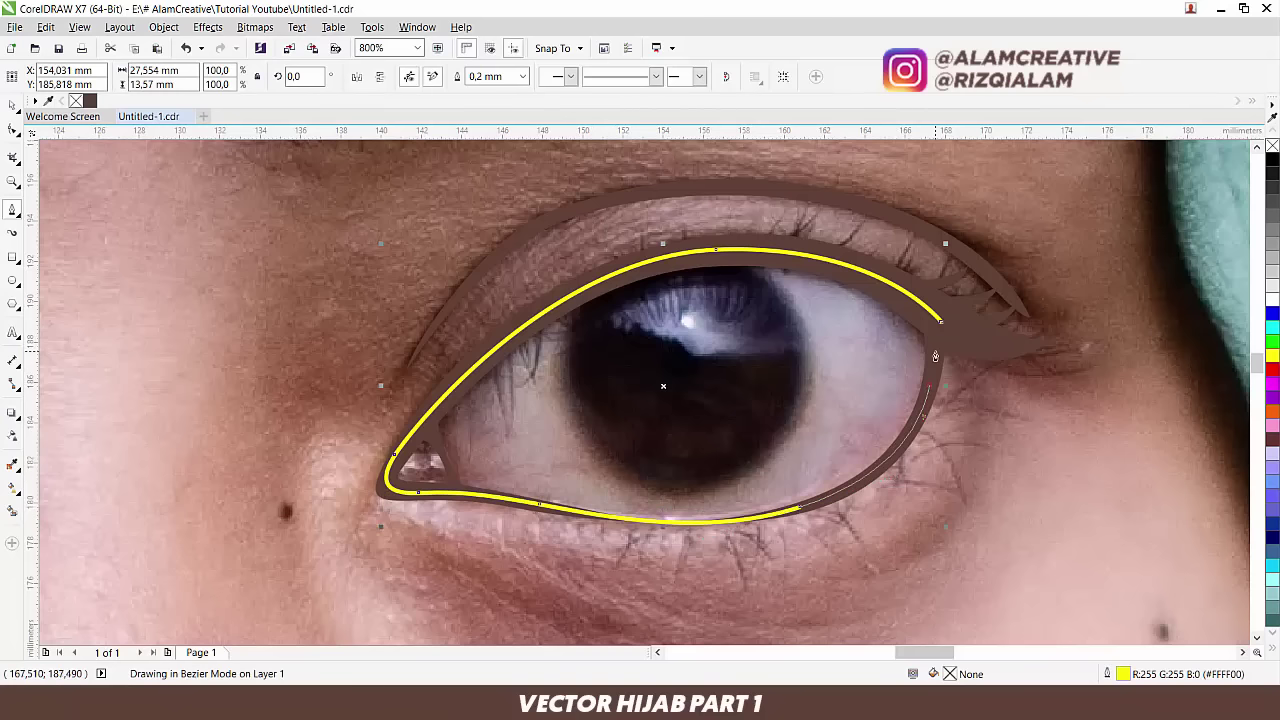
drag(940, 324, 960, 332)
key(ctrl+z)
click(941, 323)
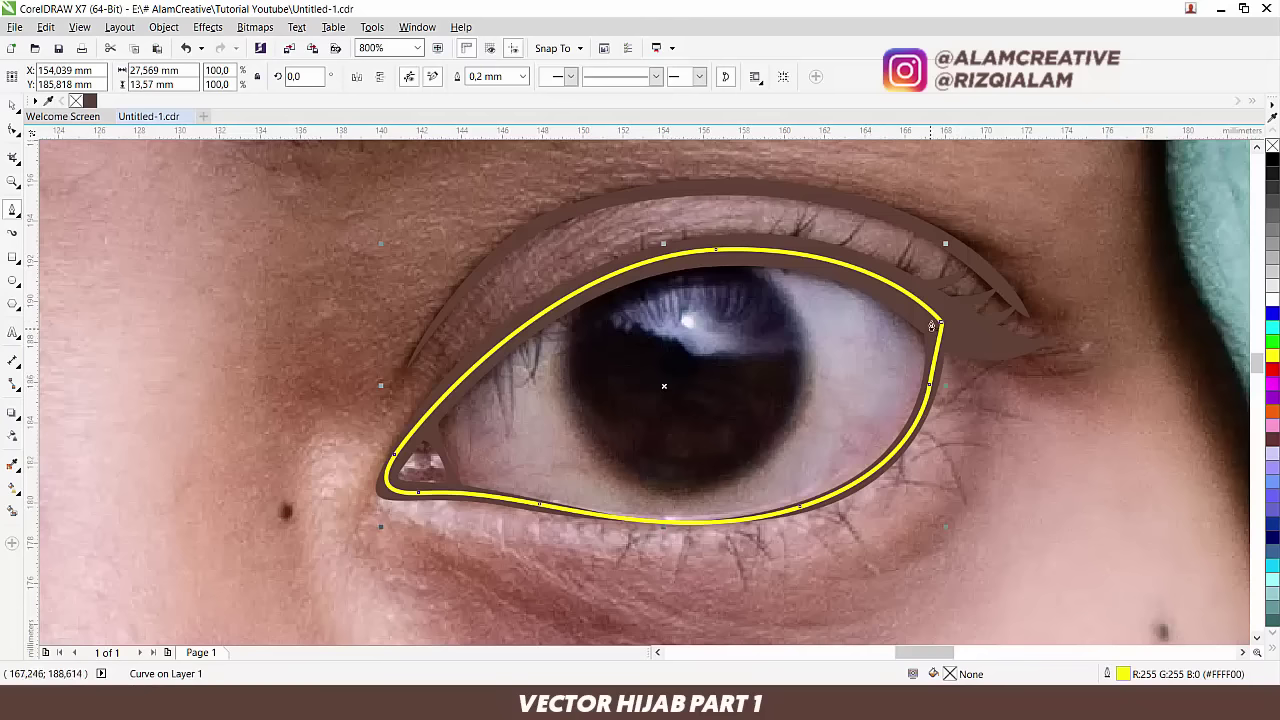
Step: Reorder the eyeball shape so it sits behind the brown eye outline but in front of the photo
click(13, 104)
key(ctrl+End)
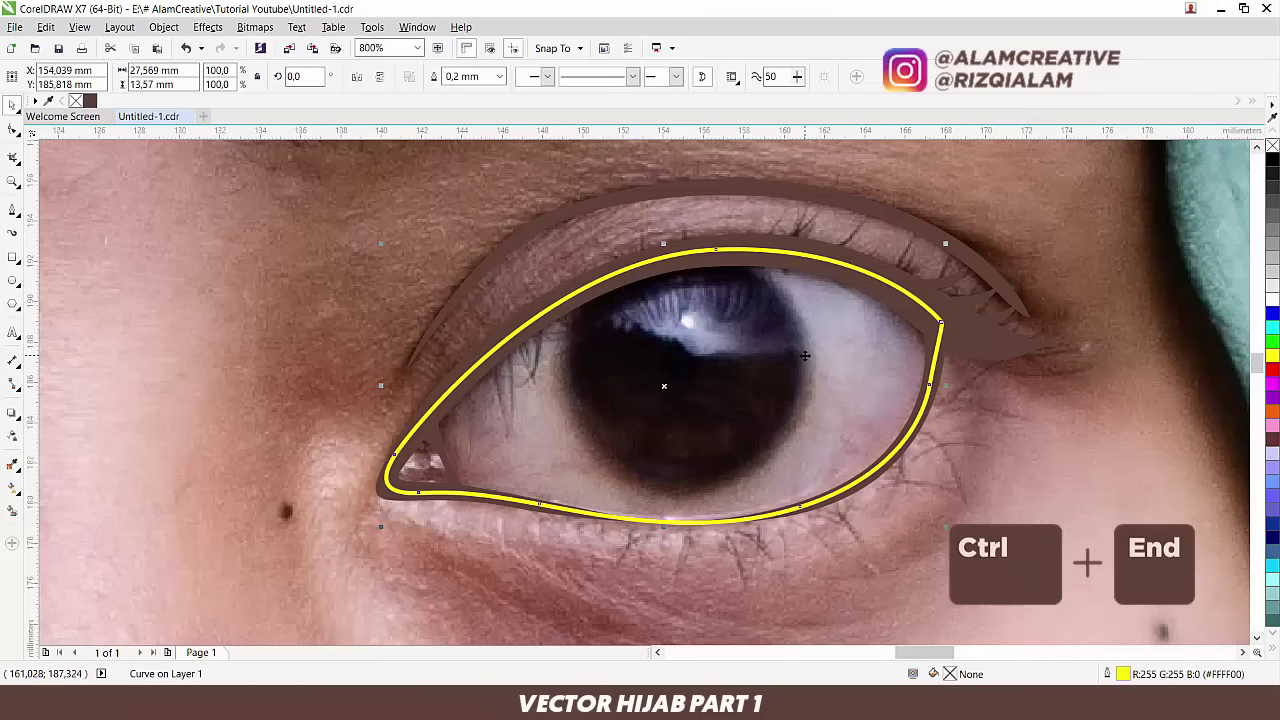
key(ctrl+Page_Up)
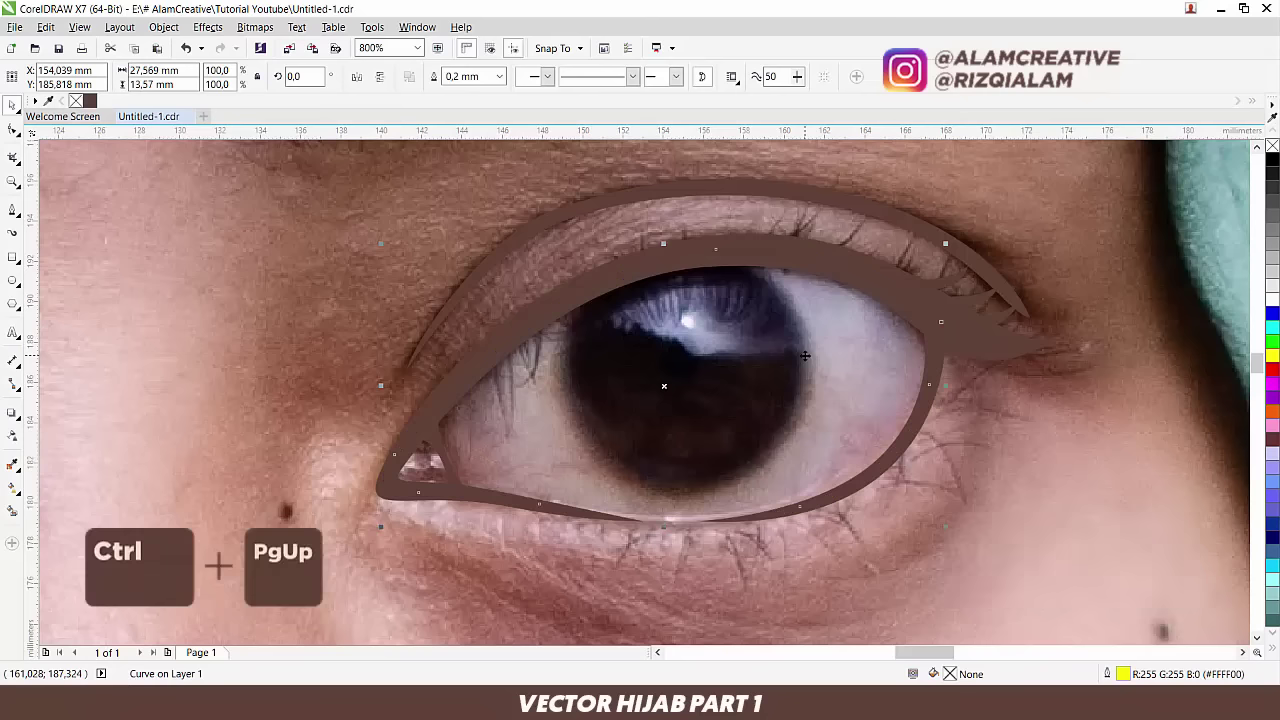
key(ctrl+Page_Up)
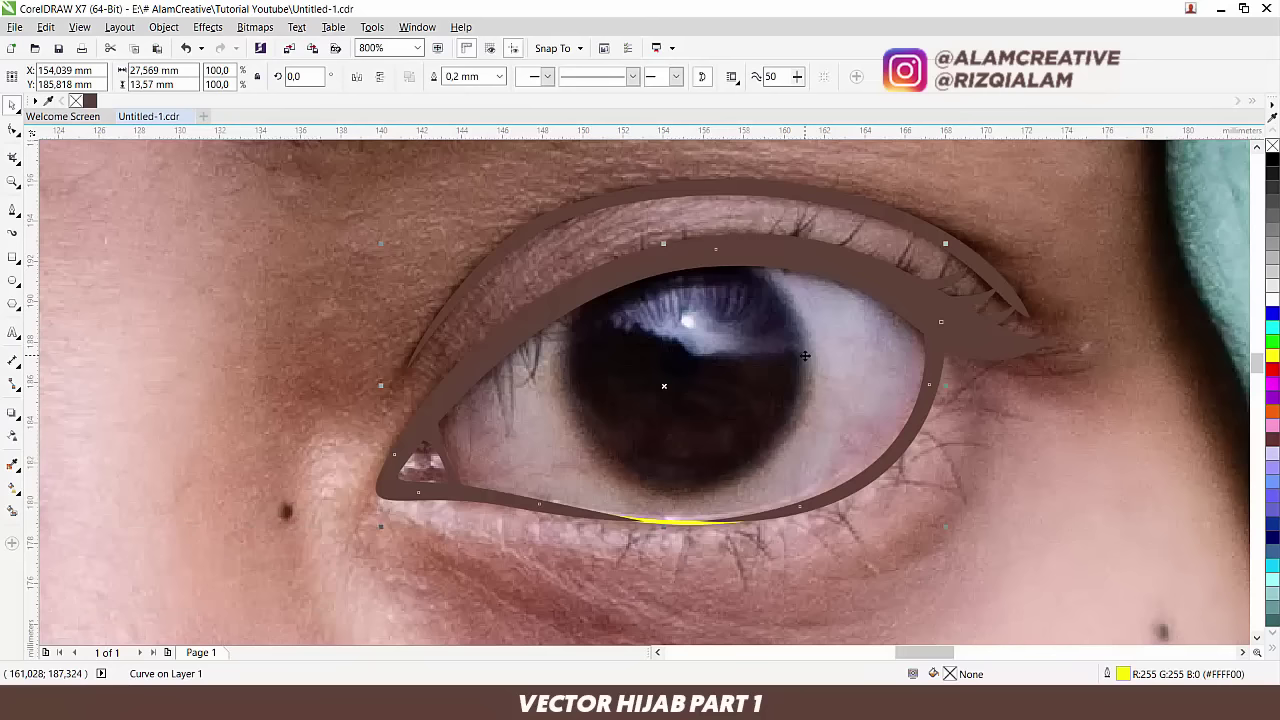
key(ctrl+Page_Up)
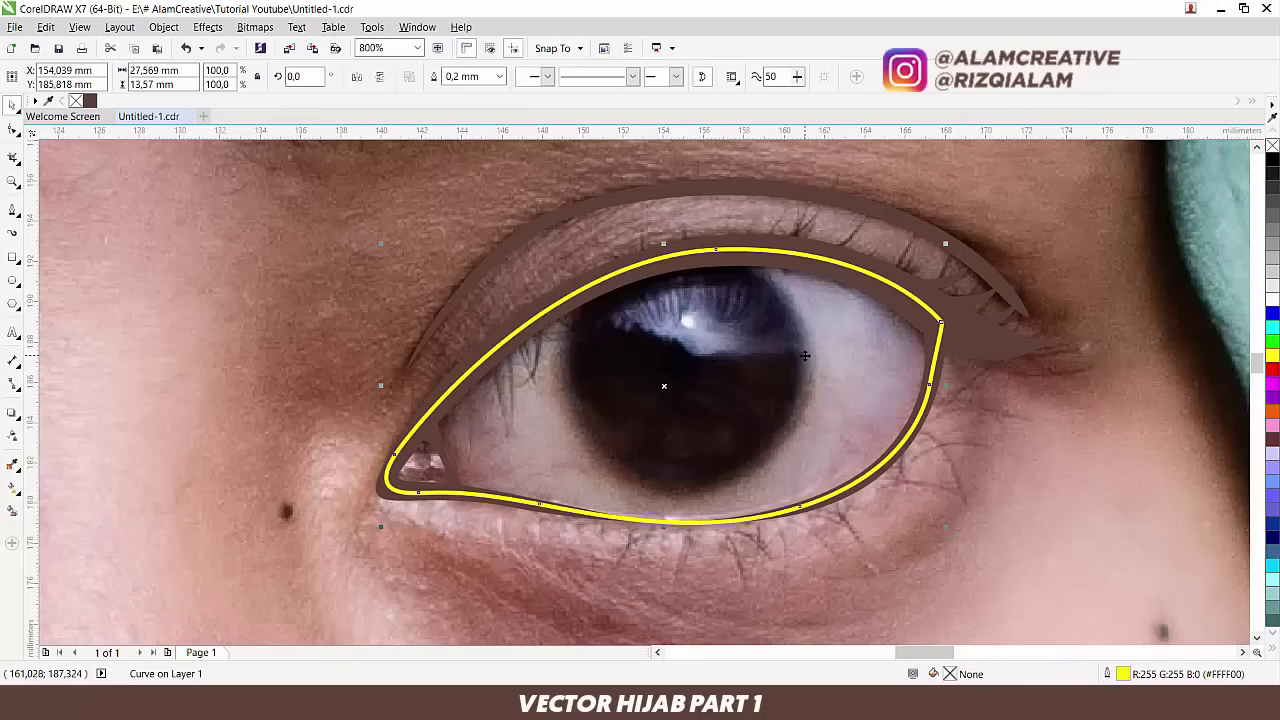
key(ctrl+Page_Down)
key(ctrl+Page_Up)
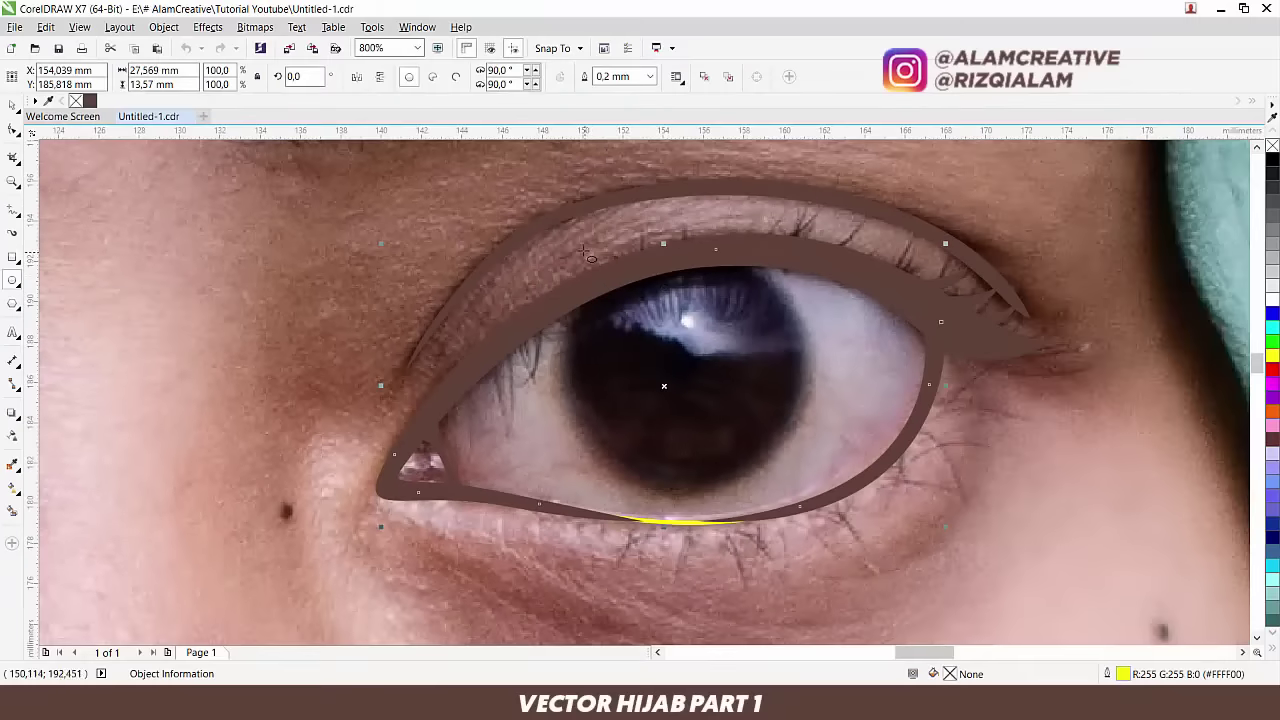
Step: Draw a circle around the iris and resize it to about 12 mm in diameter to match the photo
drag(556, 233, 816, 494)
drag(822, 226, 808, 235)
drag(549, 494, 556, 487)
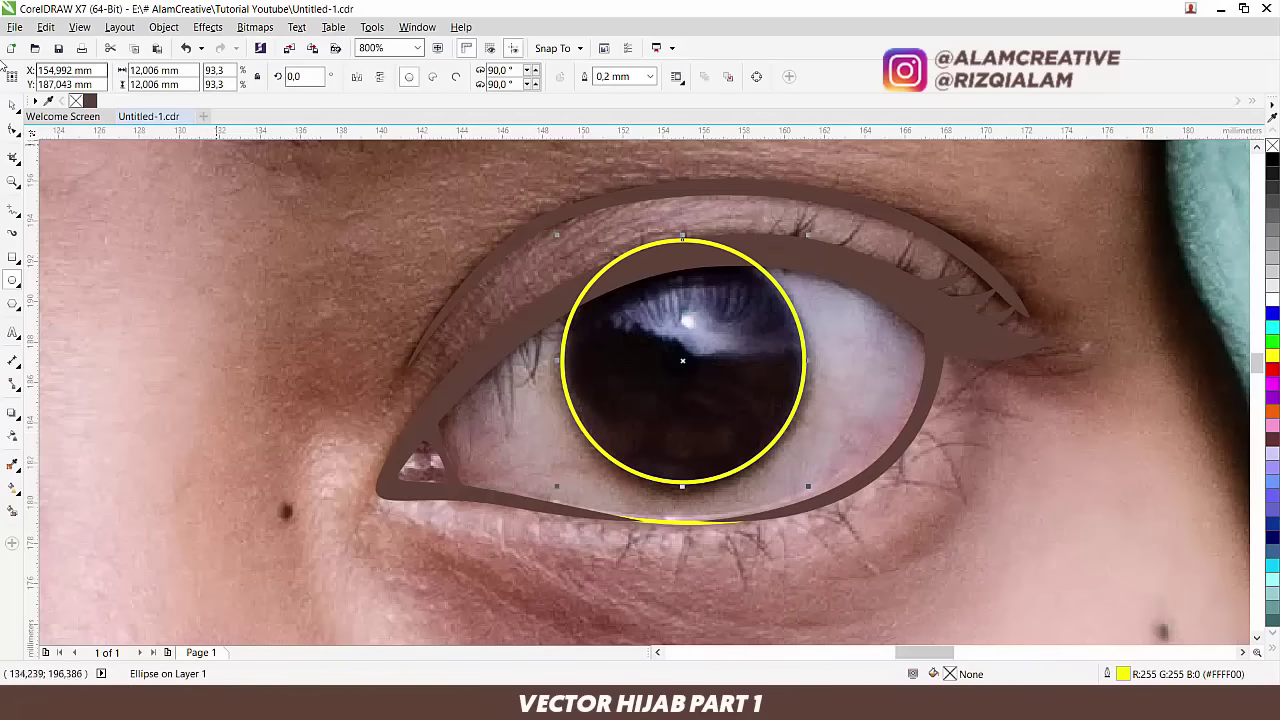
Step: Align the circle with the iris in the photo and intersect it with the eyeball shape
click(12, 105)
drag(627, 325, 628, 326)
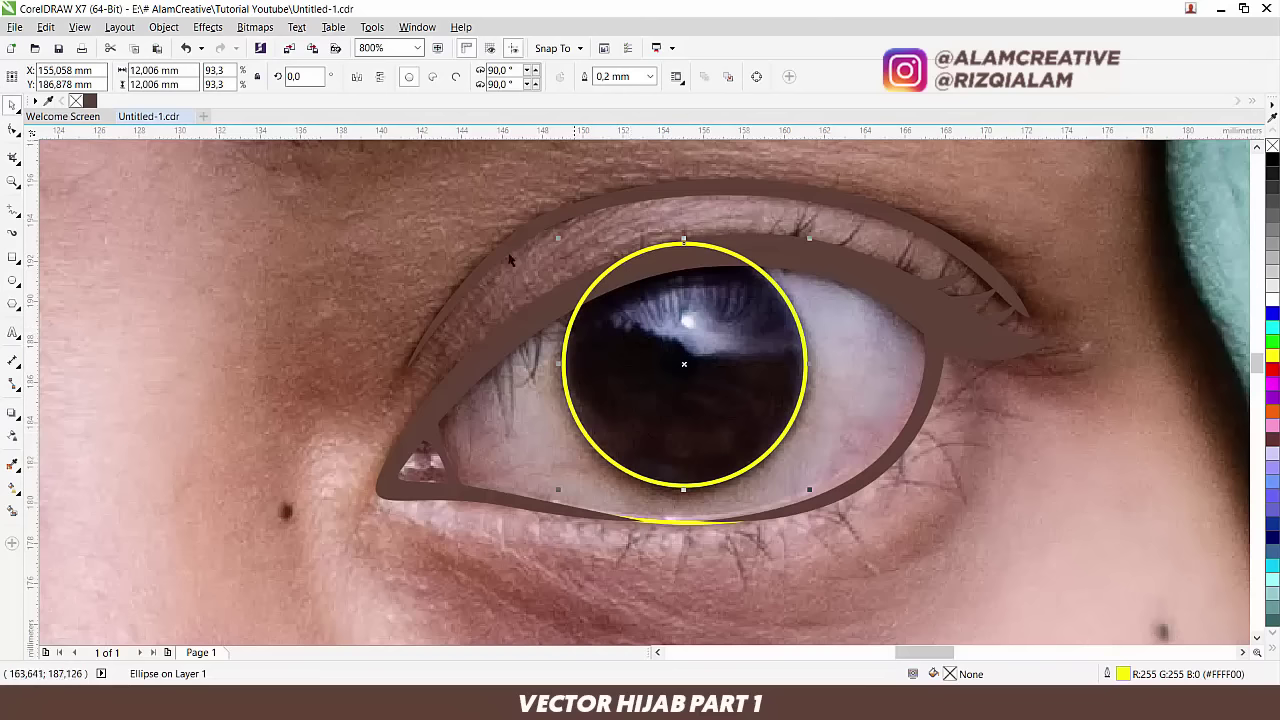
drag(742, 342, 539, 338)
key(ctrl+z)
shift+click(852, 370)
drag(847, 377, 379, 324)
key(ctrl+z)
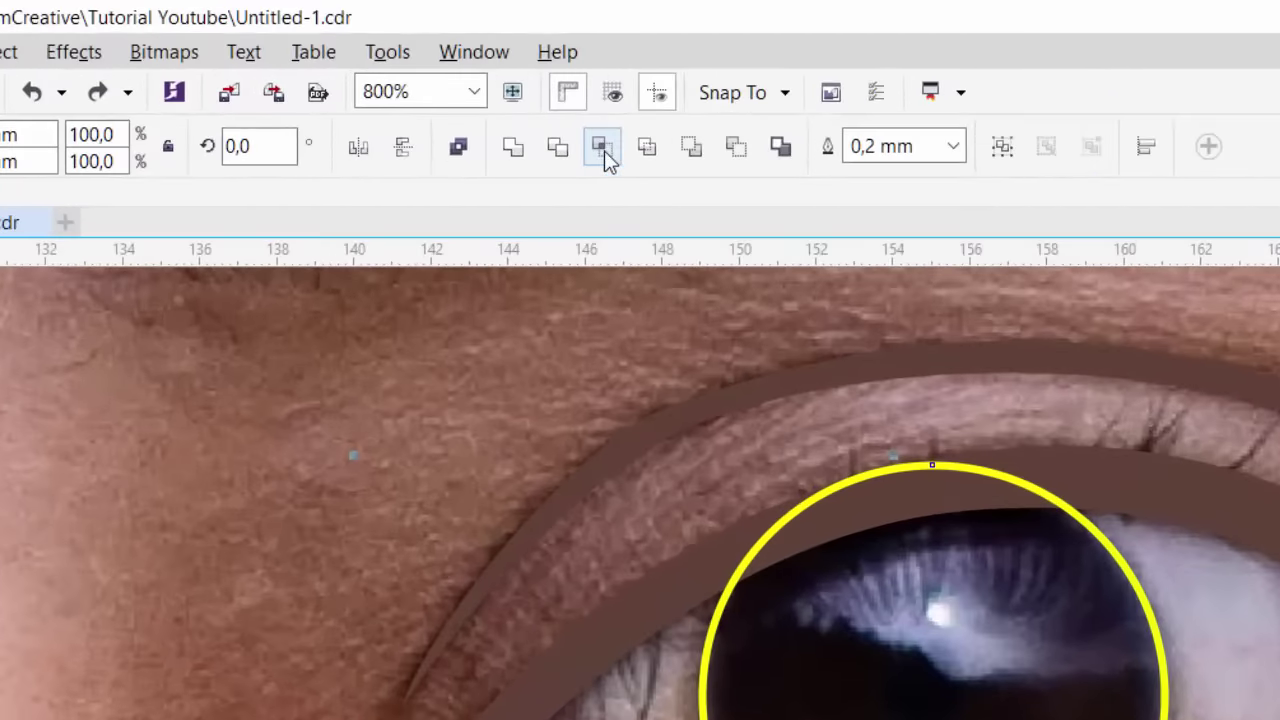
click(604, 150)
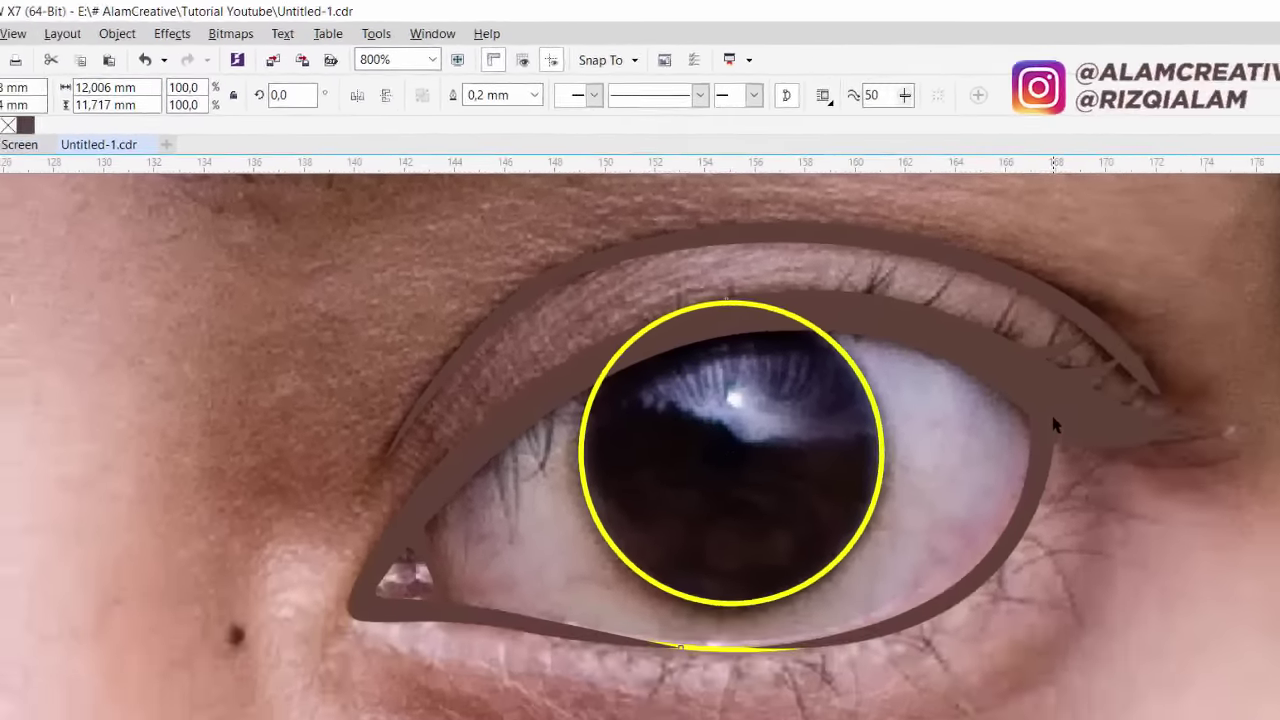
Step: Move the intersected iris shape and the original circle aside to check them, and undo these test changes
click(1053, 419)
drag(824, 450, 427, 355)
drag(768, 495, 867, 518)
drag(765, 418, 766, 420)
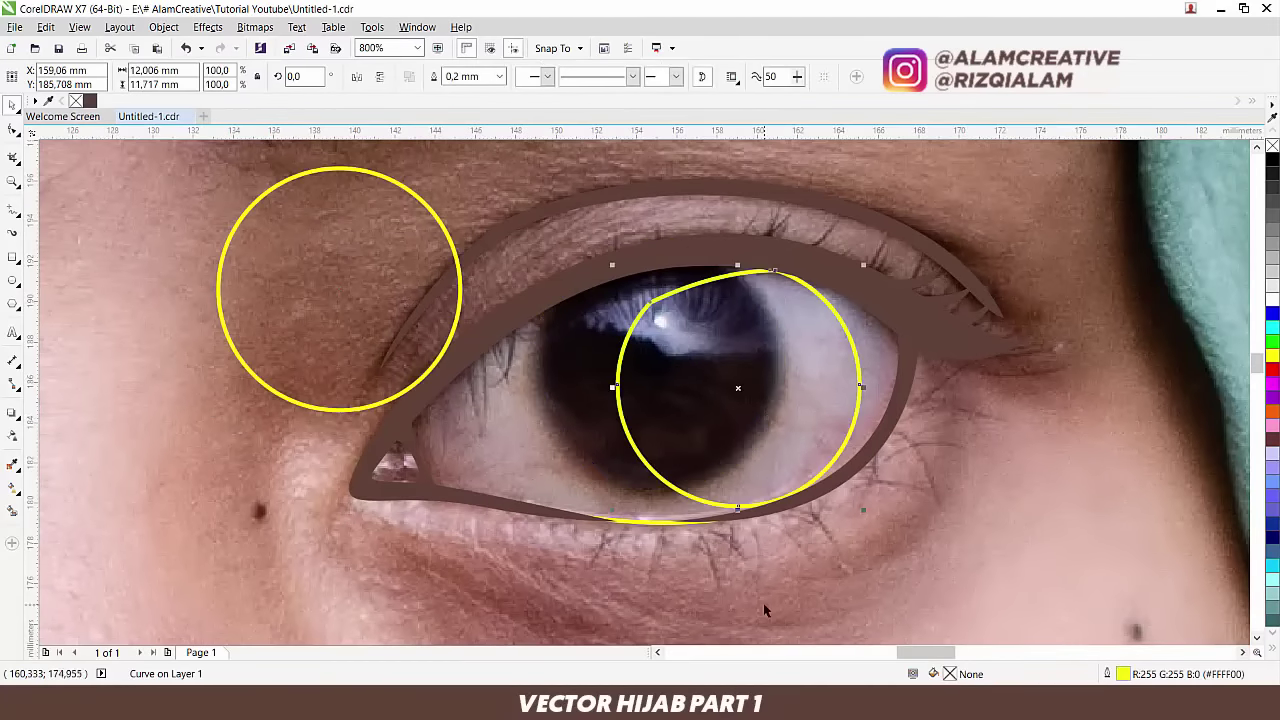
drag(680, 347, 599, 326)
drag(356, 284, 308, 291)
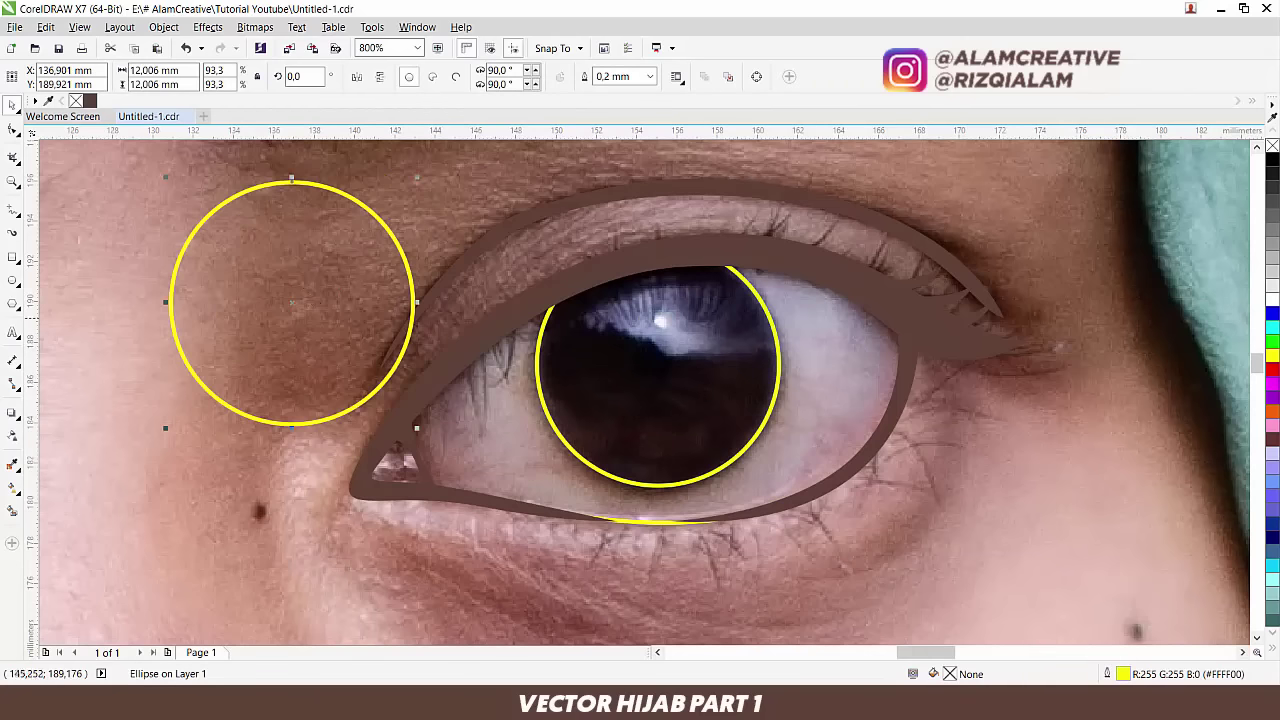
key(Delete)
drag(754, 398, 631, 380)
key(ctrl+z)
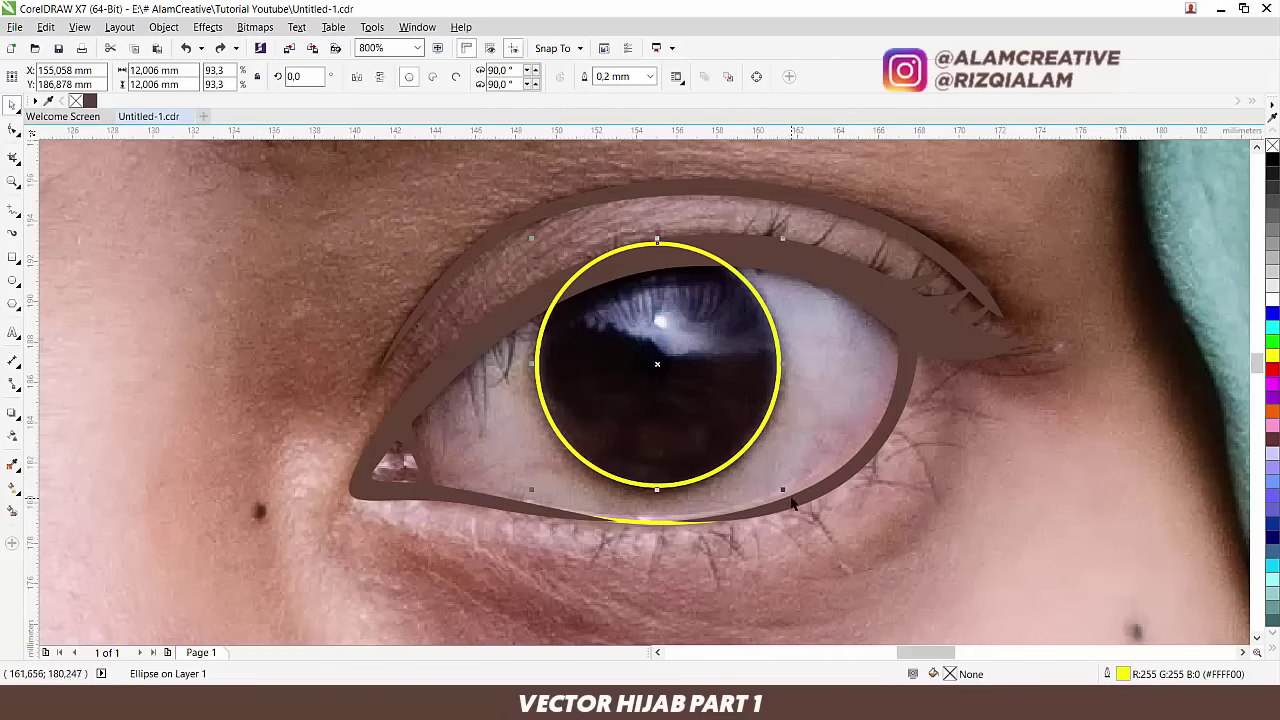
Step: Shrink the full circle concentrically to about 9.9 mm in diameter and intersect it with the trimmed iris shape
drag(783, 492, 779, 471)
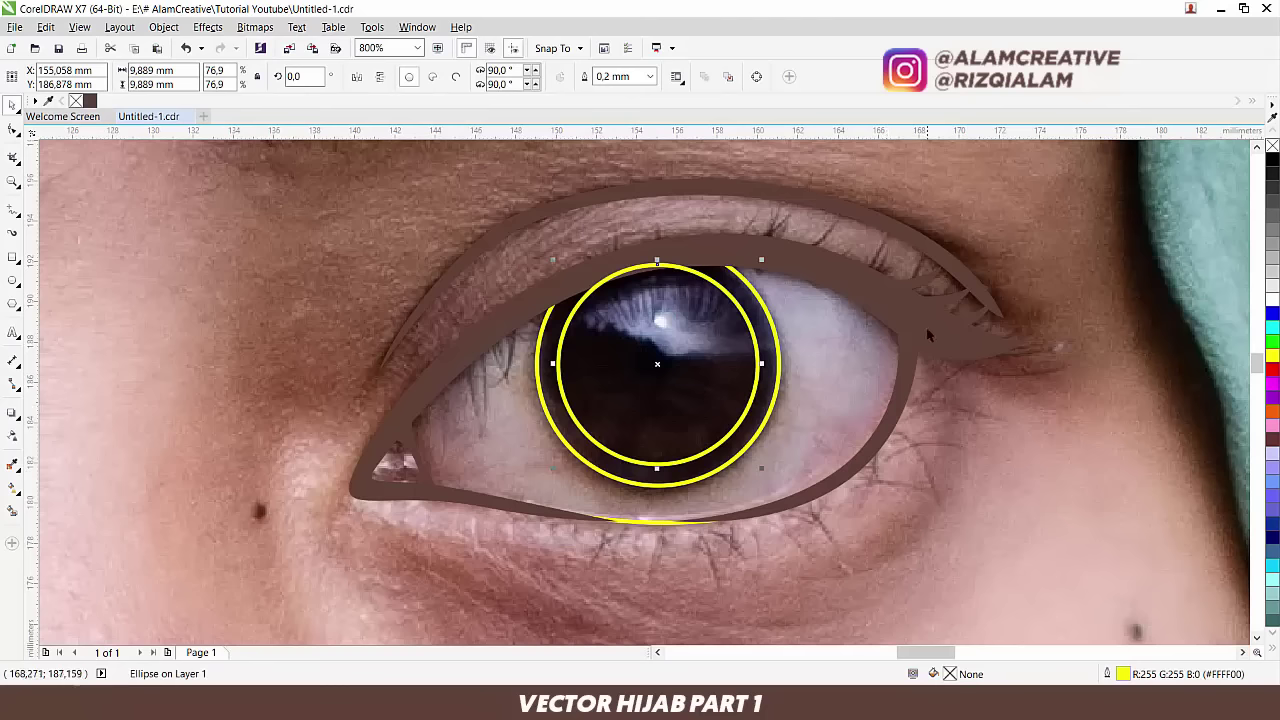
shift+click(773, 330)
drag(773, 330, 360, 261)
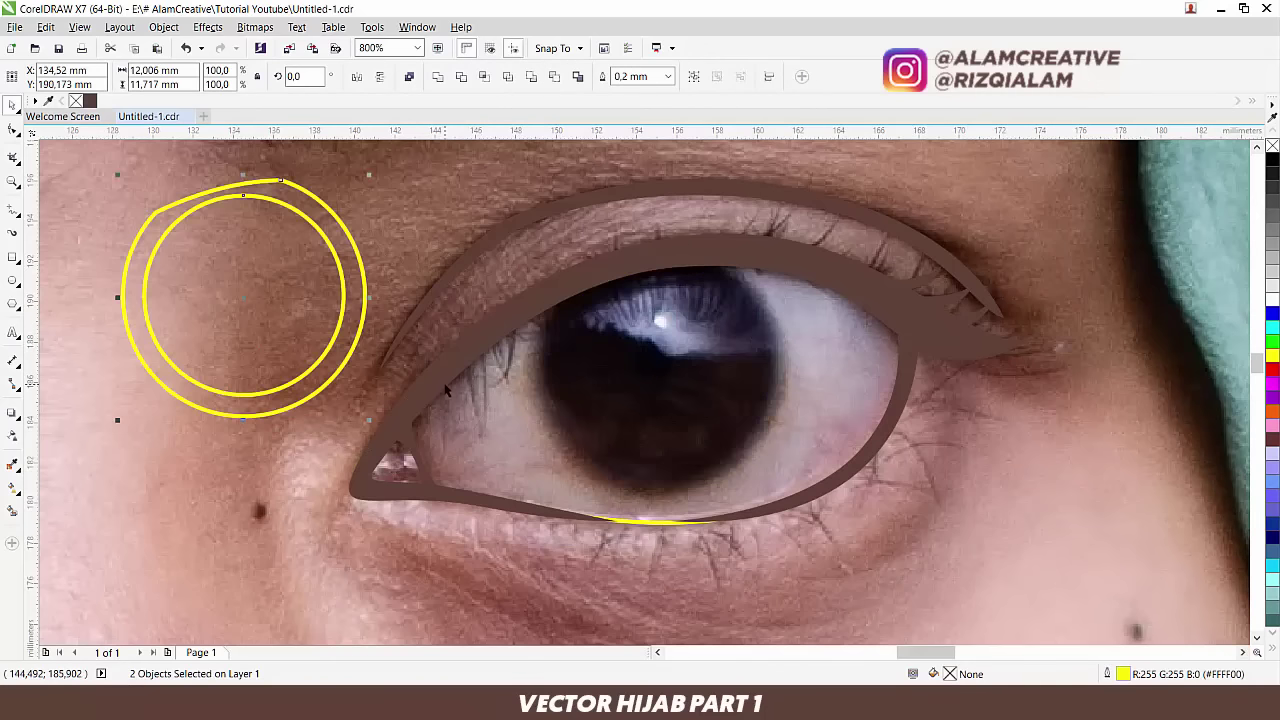
key(ctrl+z)
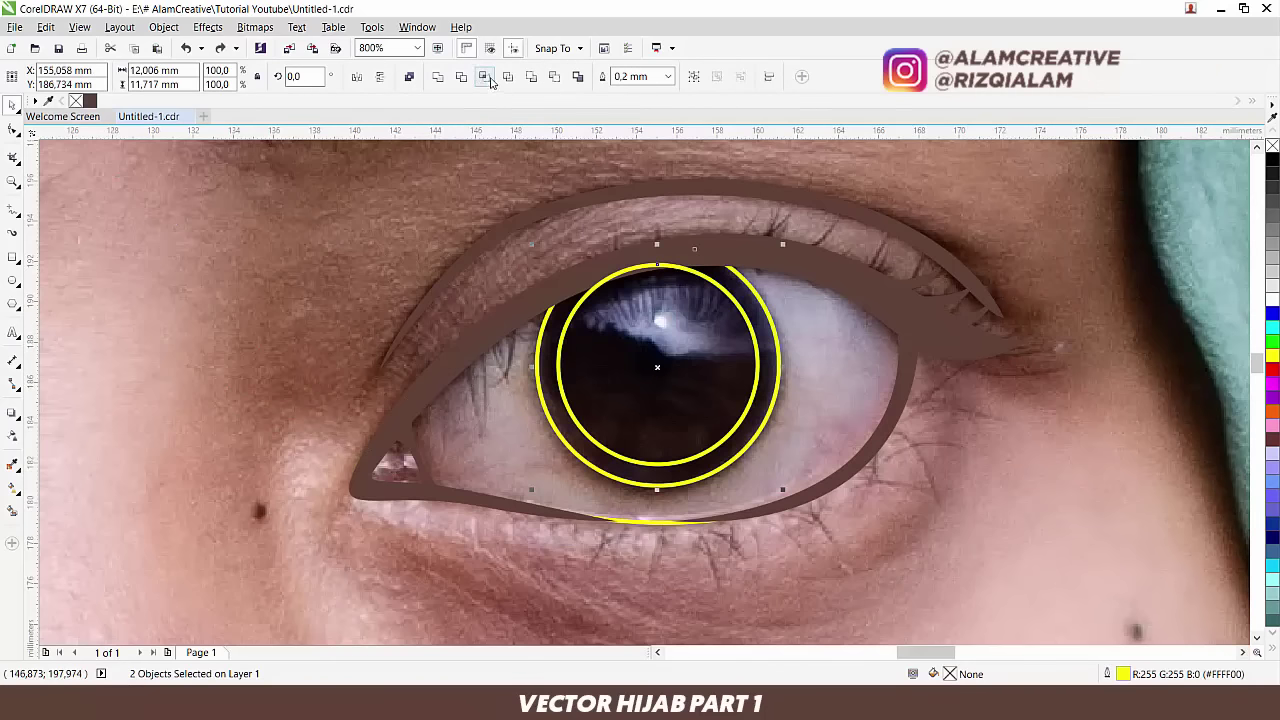
click(483, 77)
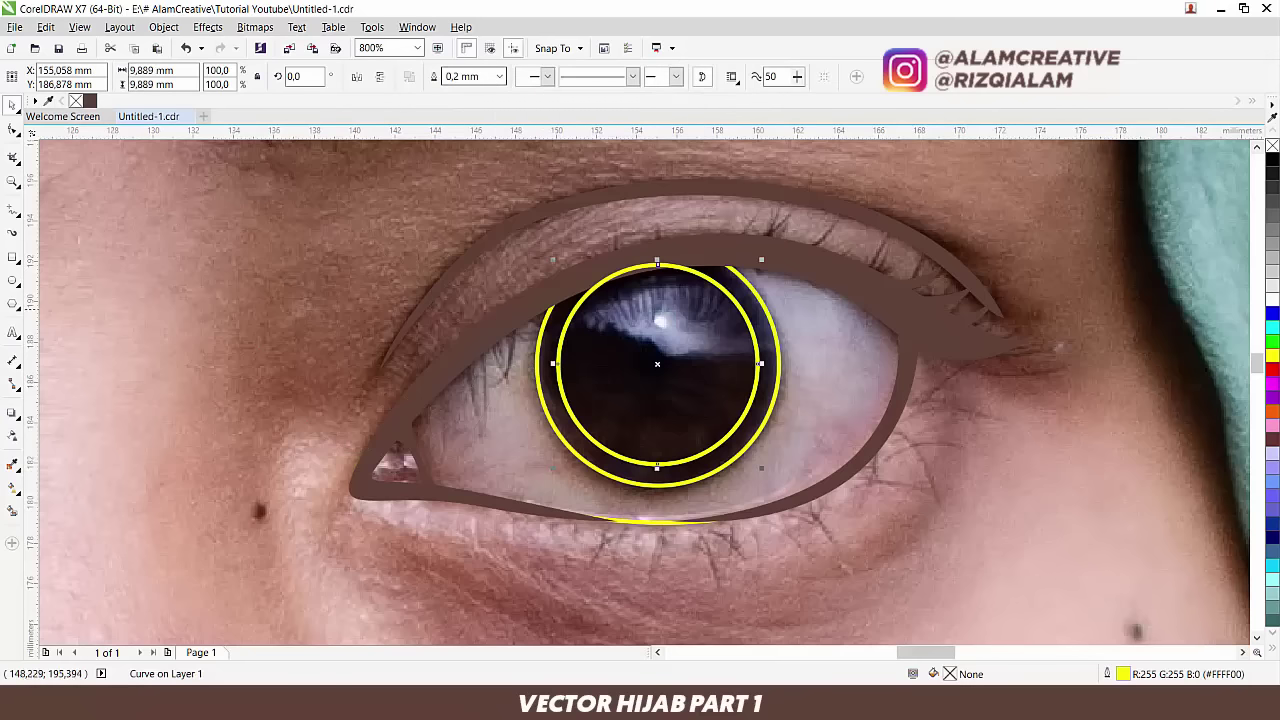
Step: Move the inner iris circle and its intersected copy aside to check them, and undo the moves
drag(695, 387, 525, 325)
drag(673, 342, 815, 369)
key(ctrl+z)
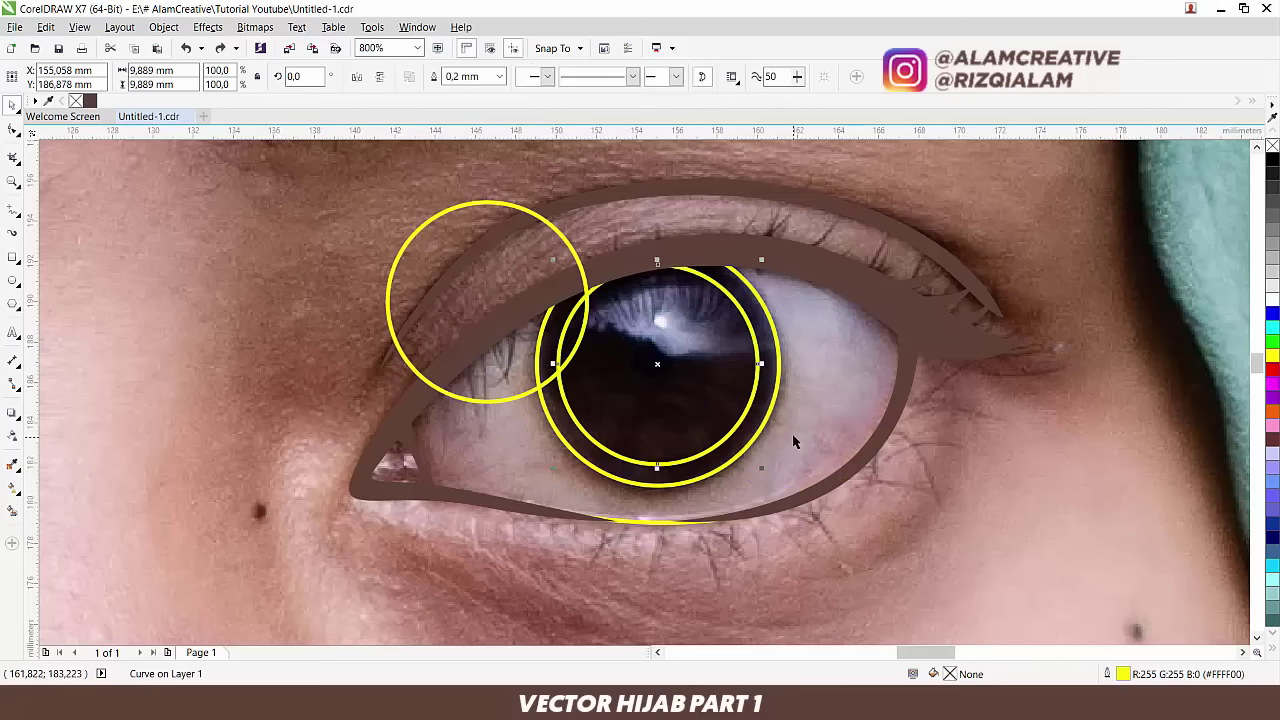
key(ctrl+z)
drag(657, 364, 514, 349)
key(ctrl+z)
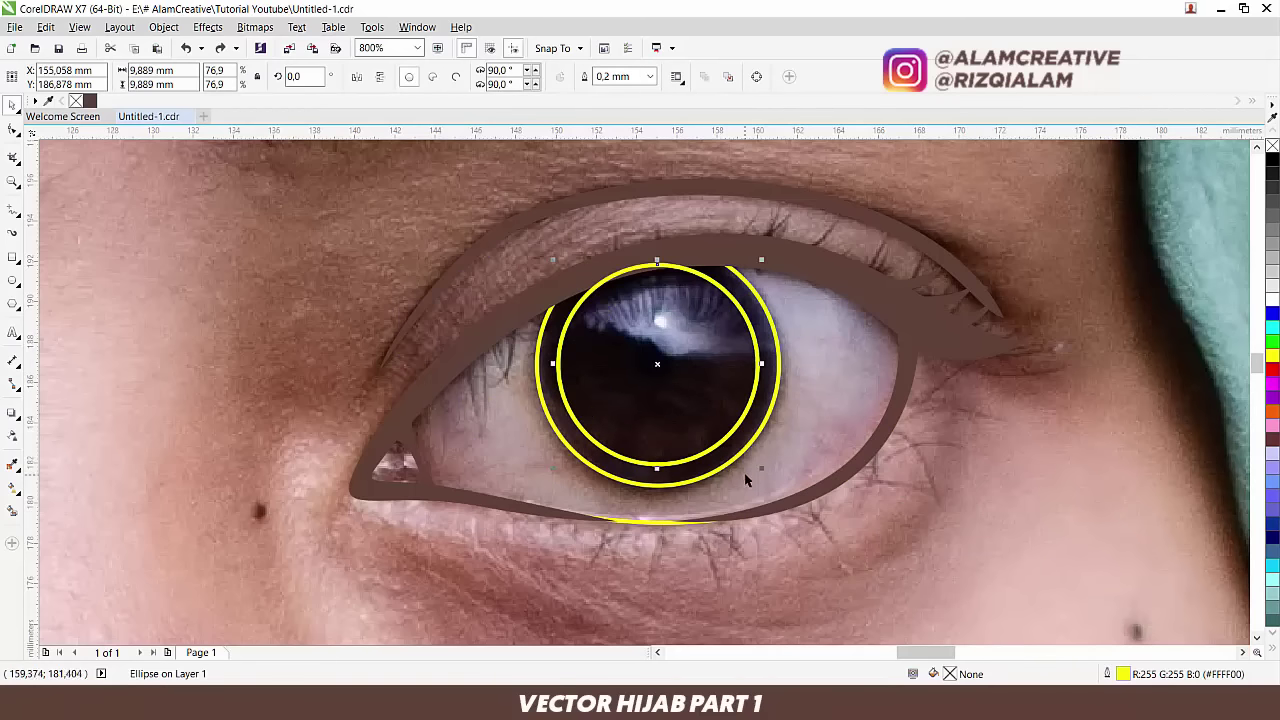
Step: Shrink the full inner circle to about 4.9 mm for the pupil and trace a leaf-shaped highlight about 7.9 × 2.5 mm across its upper part
drag(760, 471, 736, 425)
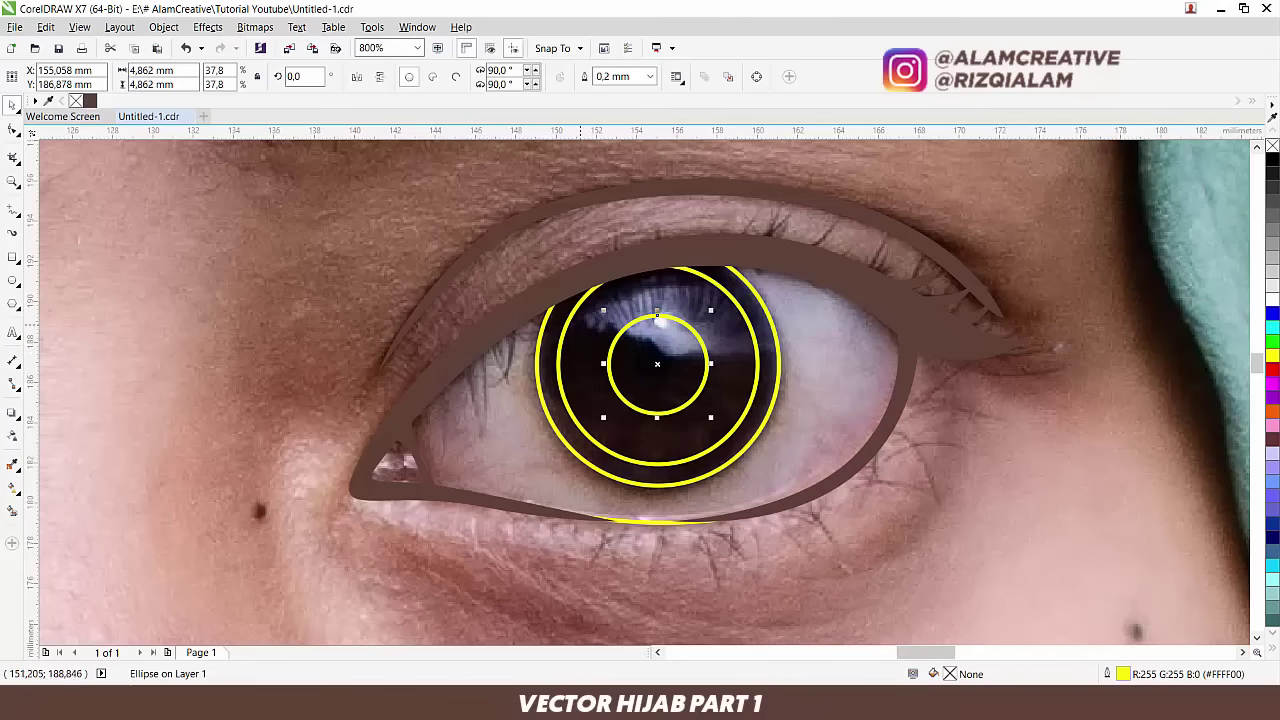
click(12, 210)
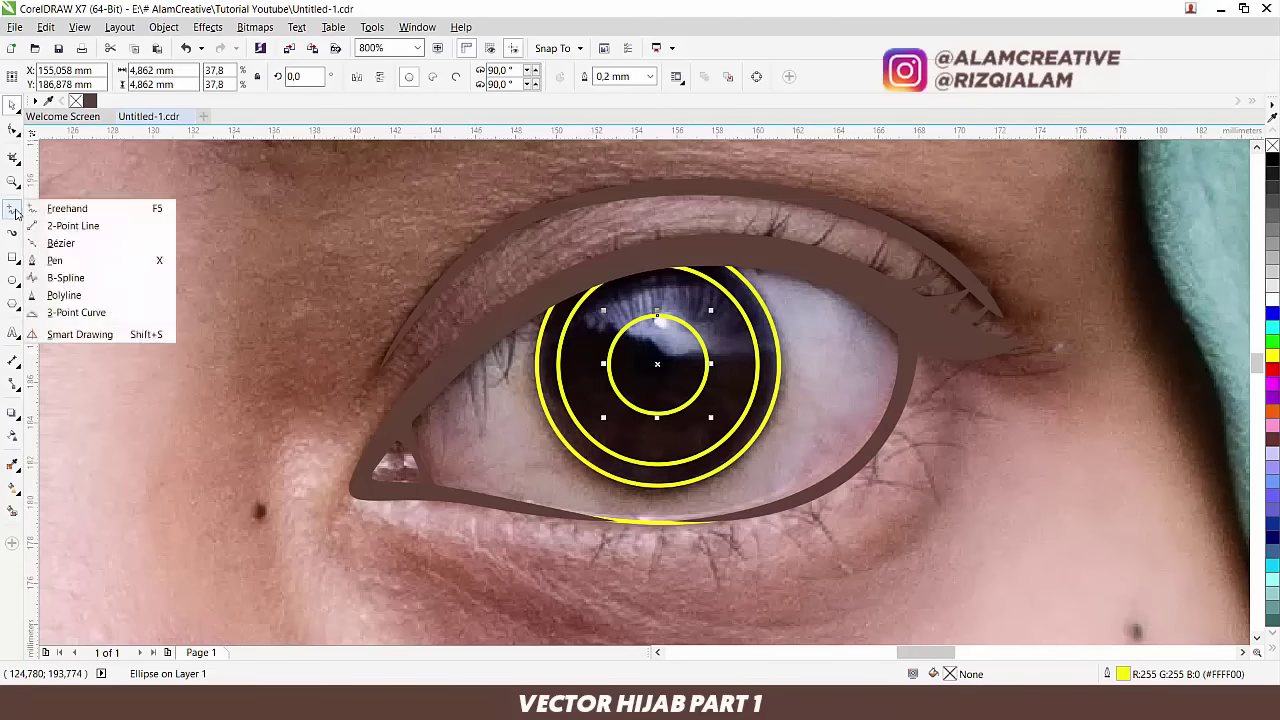
click(75, 260)
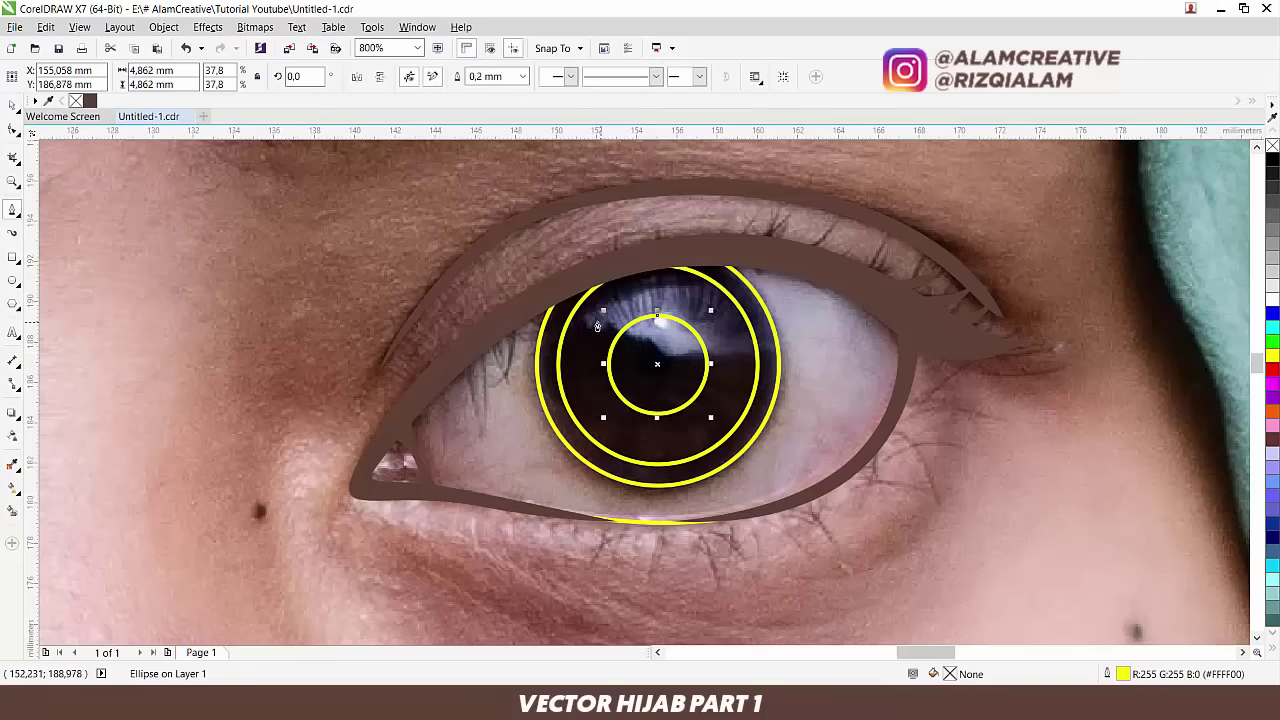
click(588, 318)
click(683, 357)
click(748, 354)
drag(669, 306, 634, 302)
click(589, 317)
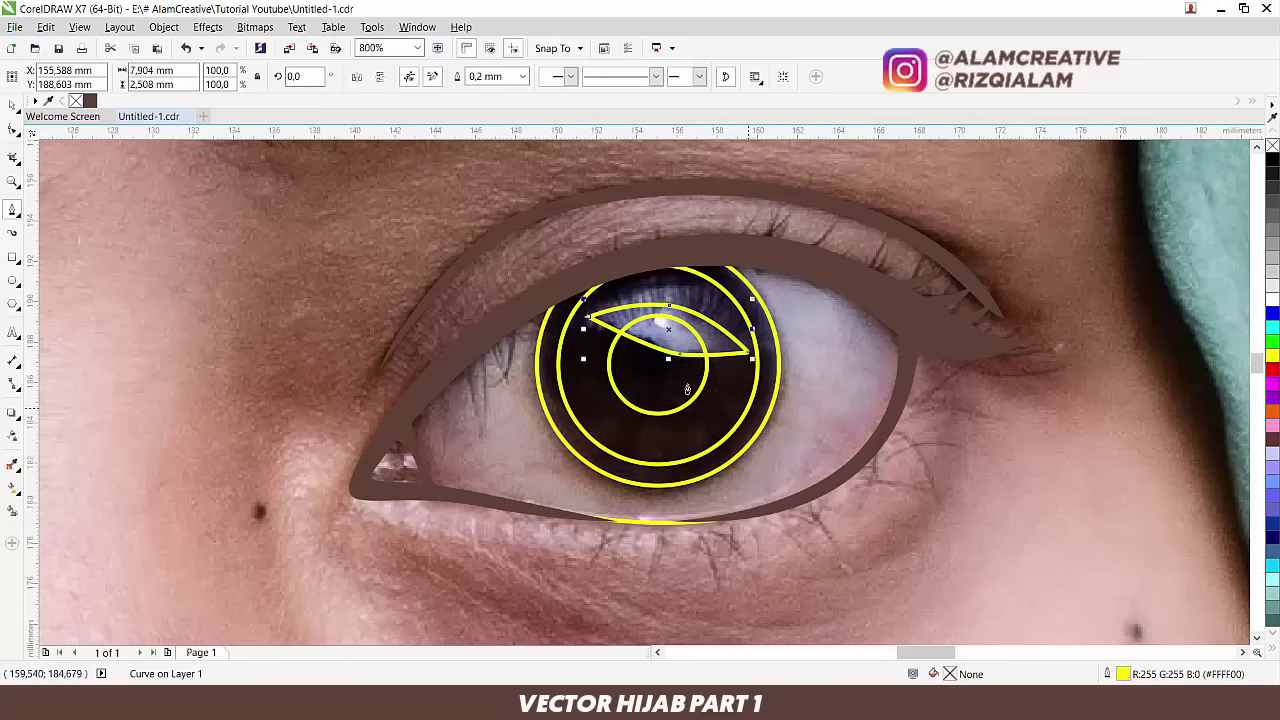
Step: Sample the blue-grey swatch in the mata row and fill the middle iris shape with it
scroll(650, 350, down, 5)
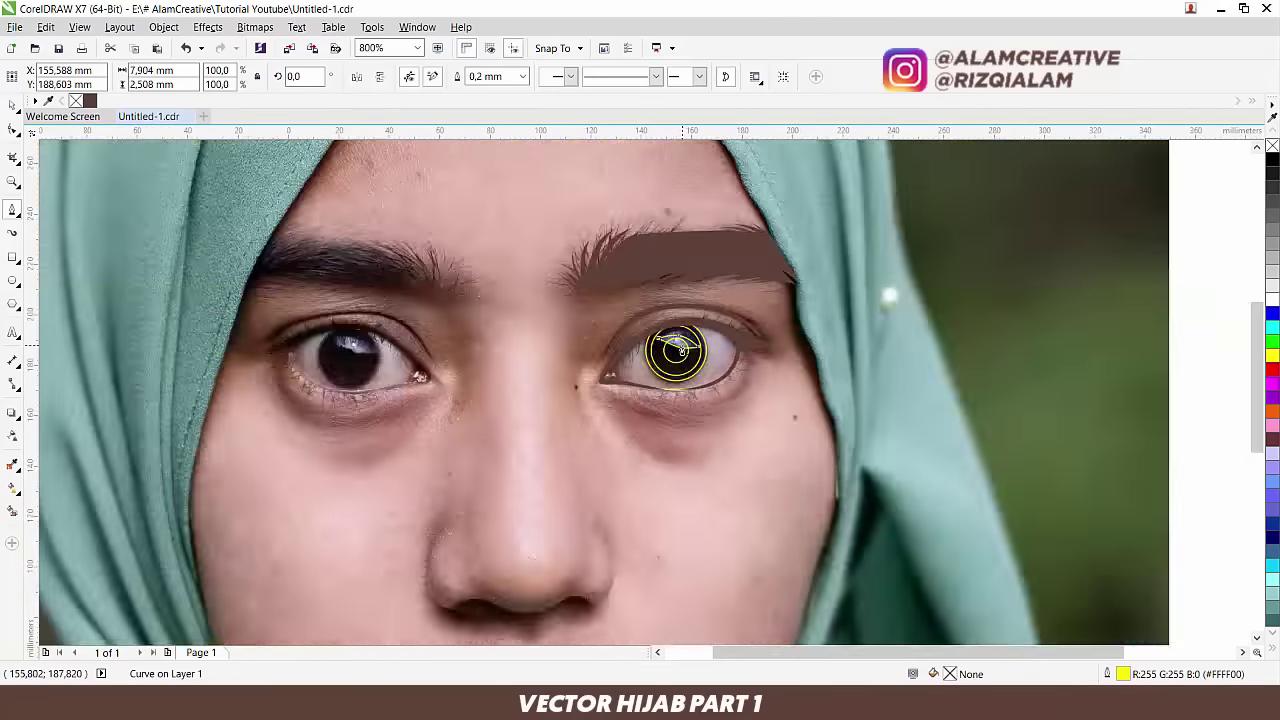
scroll(479, 415, up, 2)
scroll(479, 415, down, 2)
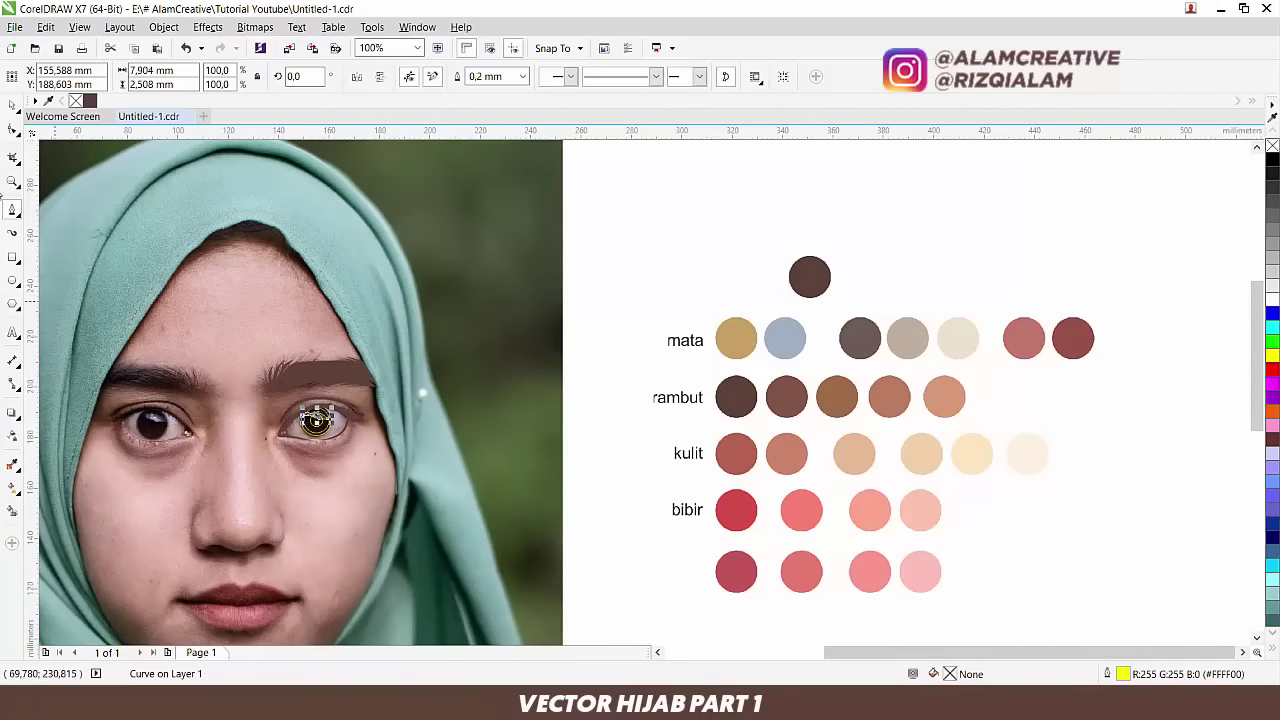
click(12, 106)
click(629, 280)
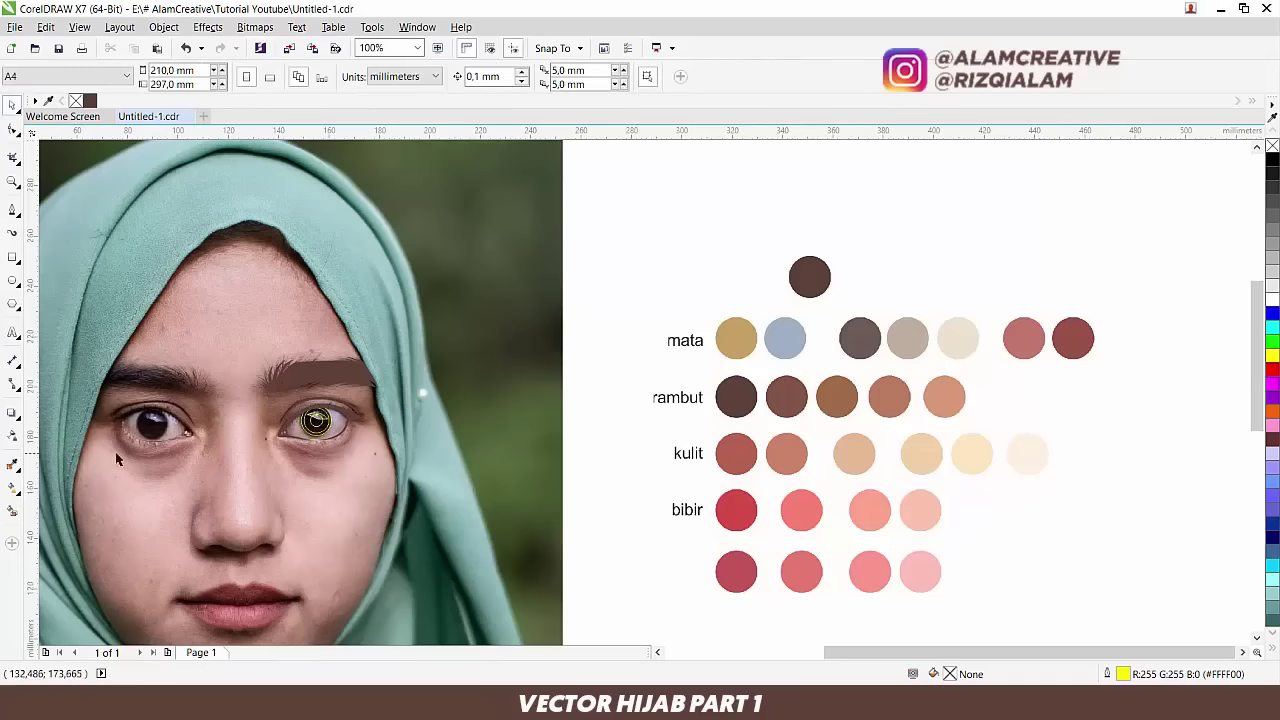
click(12, 467)
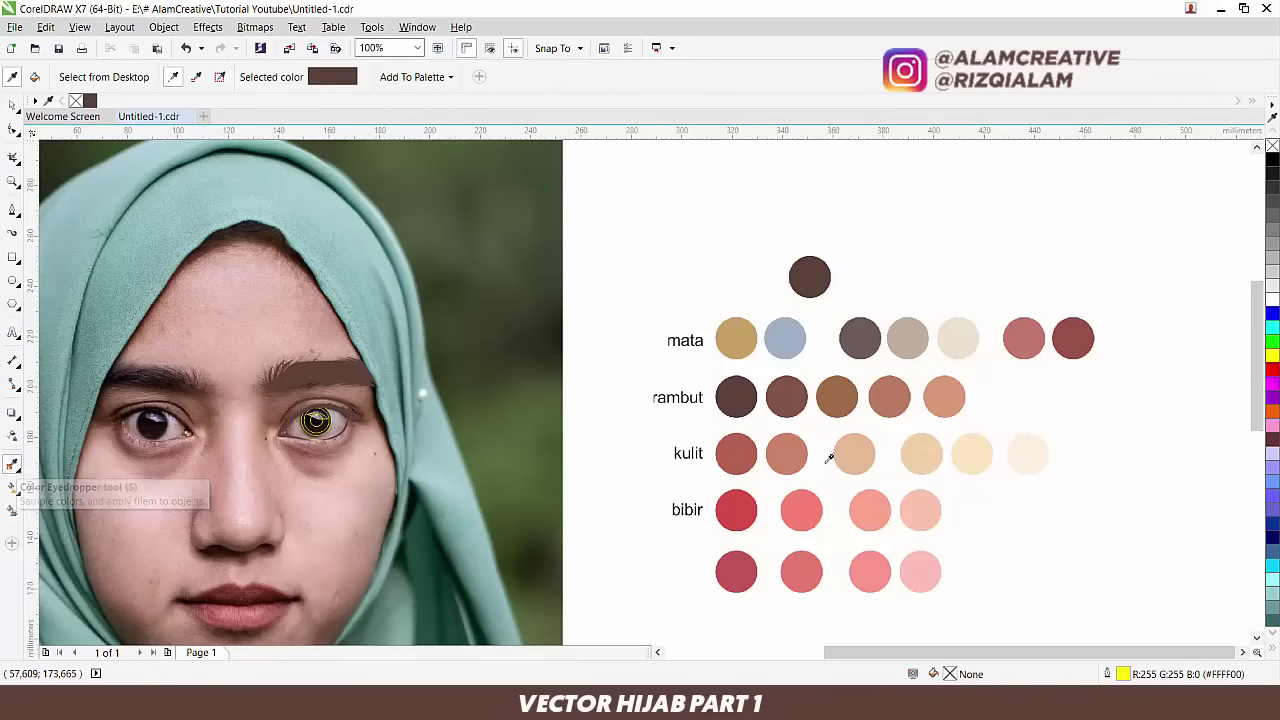
click(789, 338)
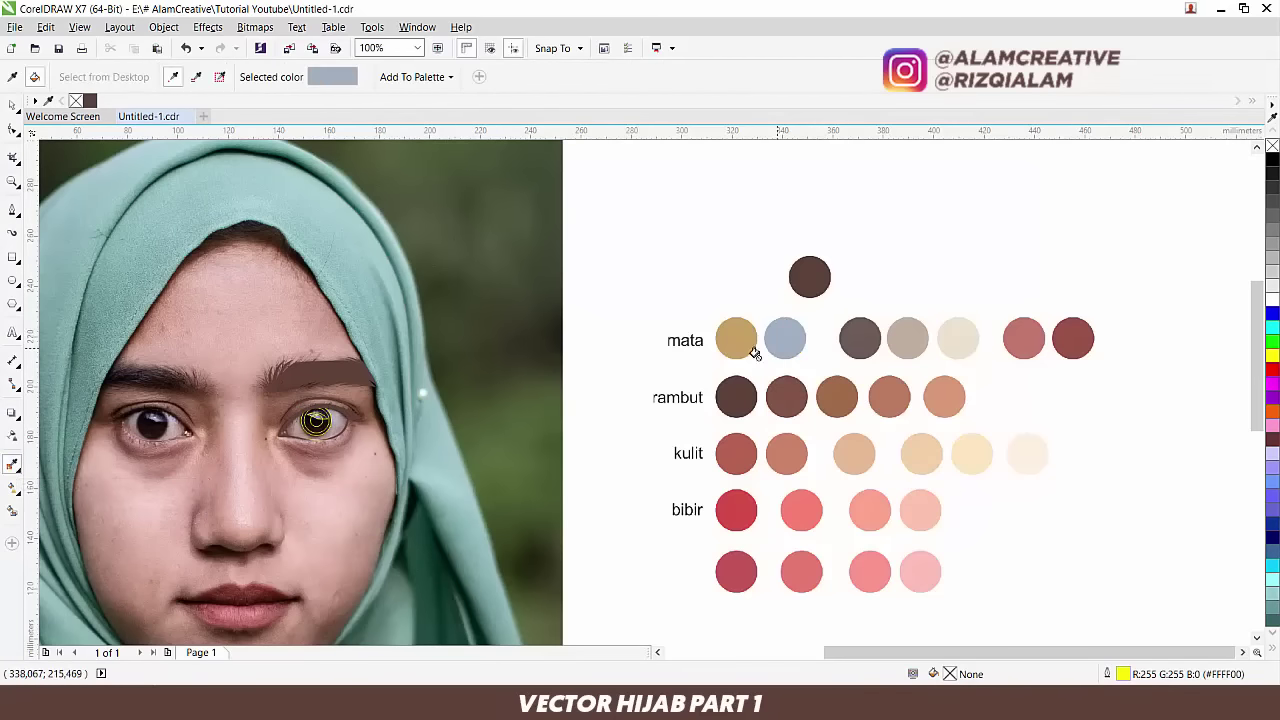
scroll(310, 433, up, 2)
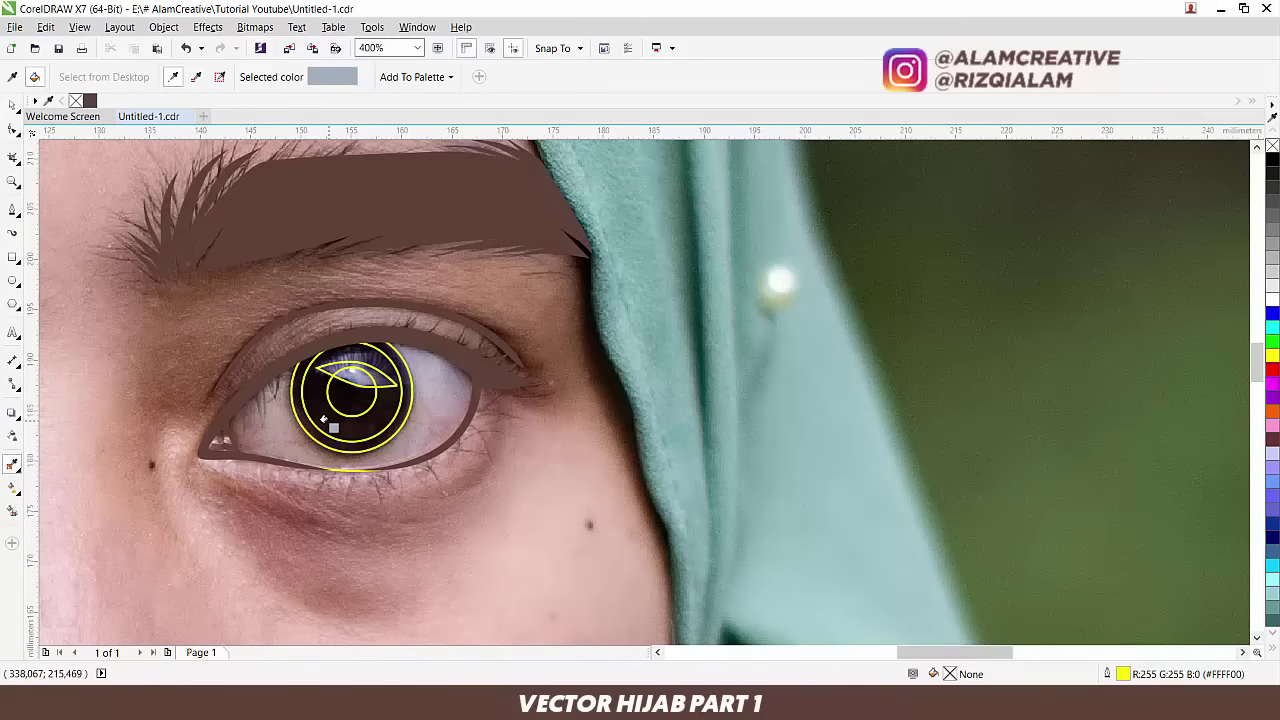
click(330, 438)
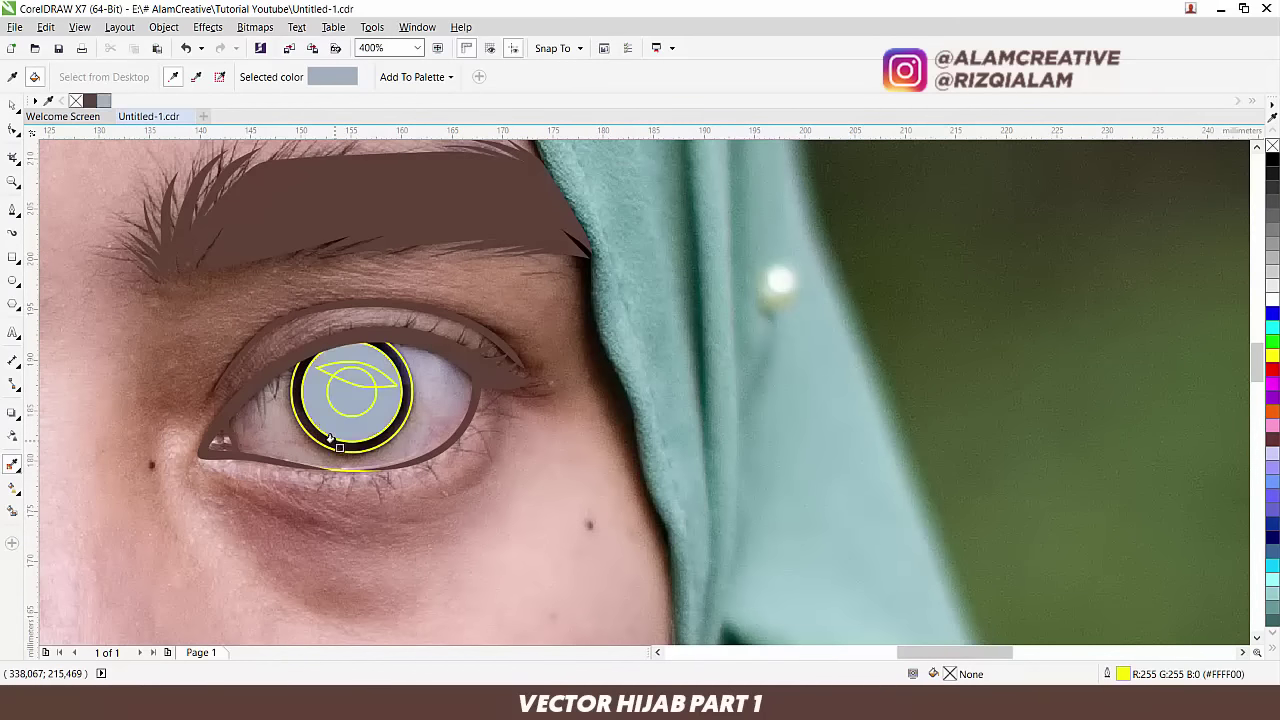
Step: Sample the eyebrow's brown (#5E4139) and fill the pupil circle and the outer iris shape with it
scroll(407, 386, down, 1)
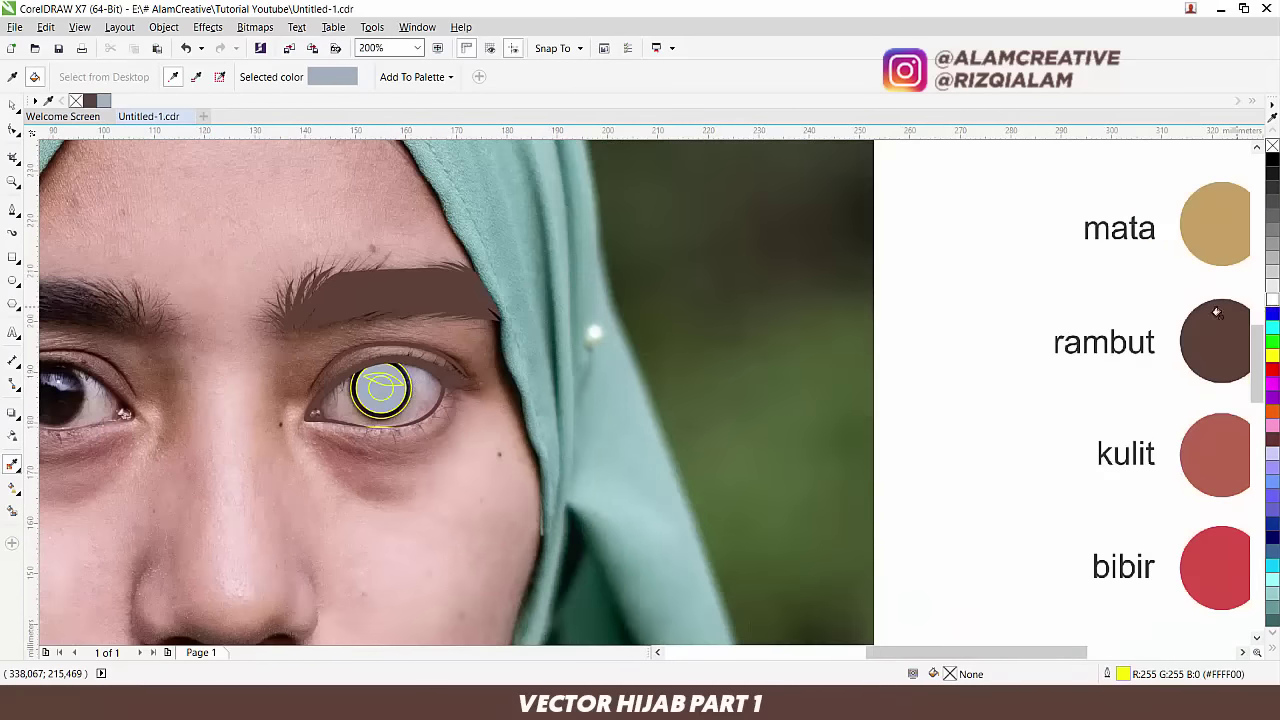
scroll(951, 289, down, 1)
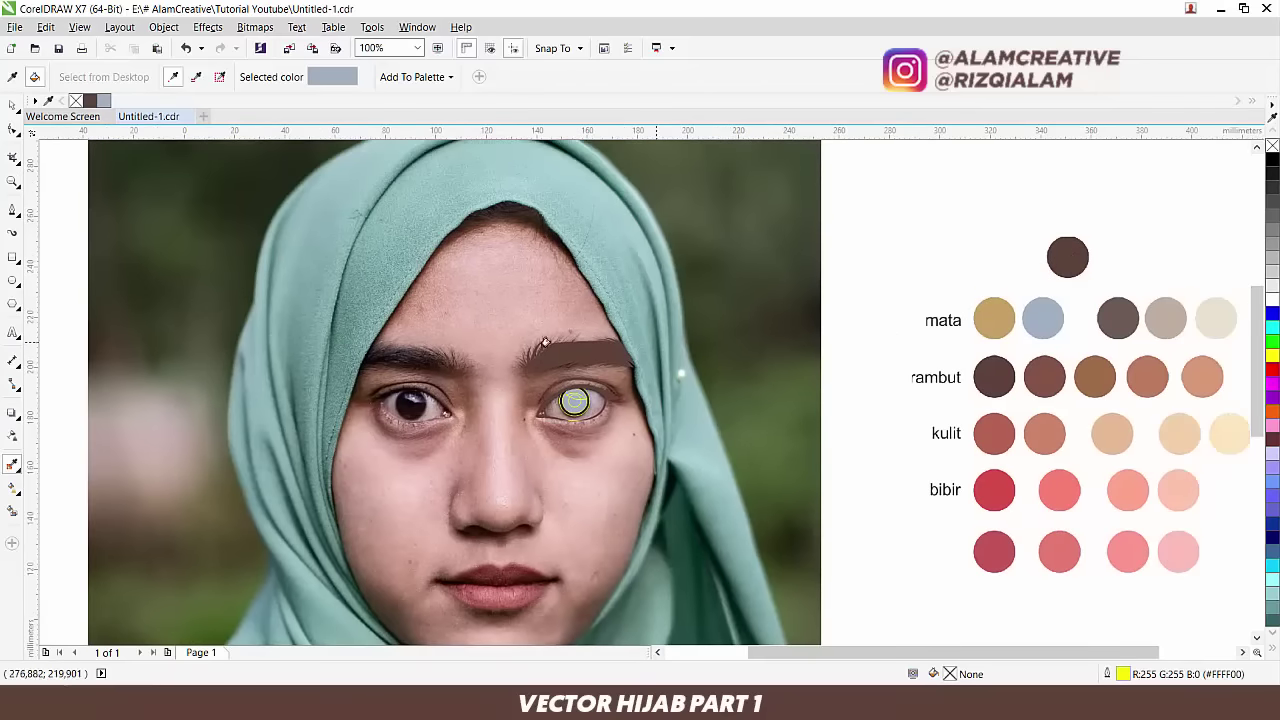
scroll(545, 343, up, 1)
key(shift)
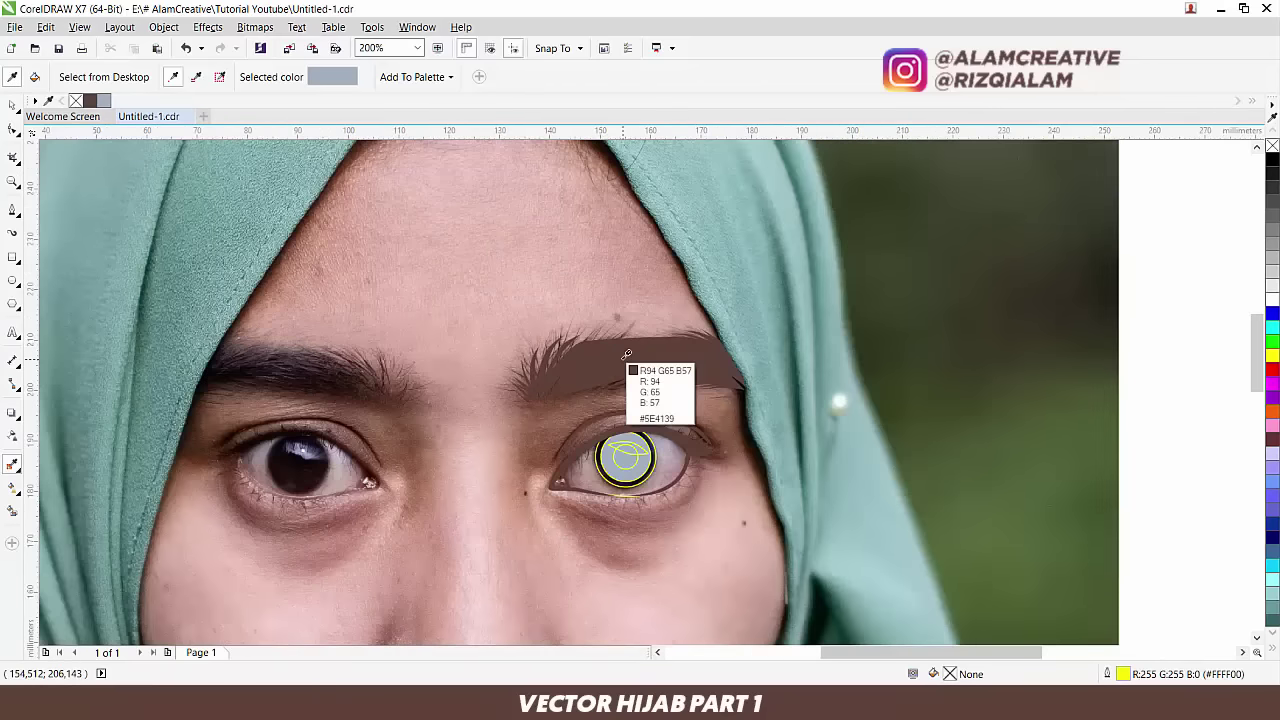
scroll(626, 354, up, 1)
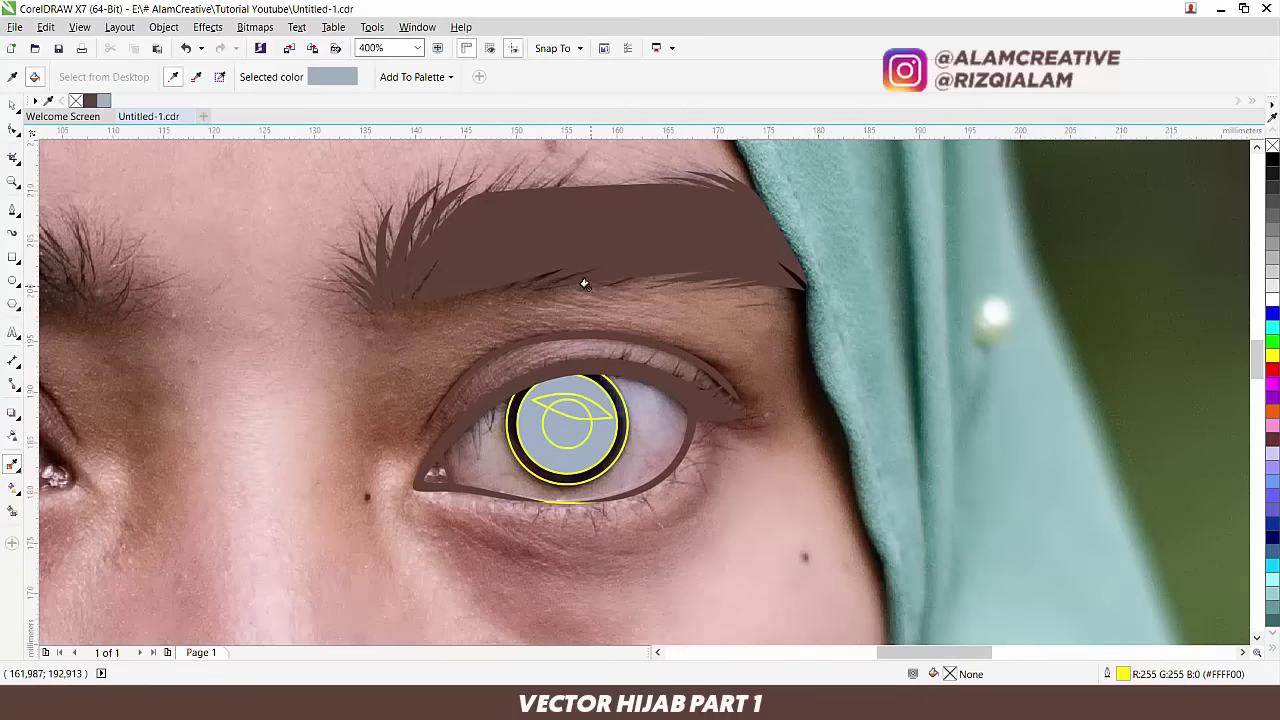
key(shift)
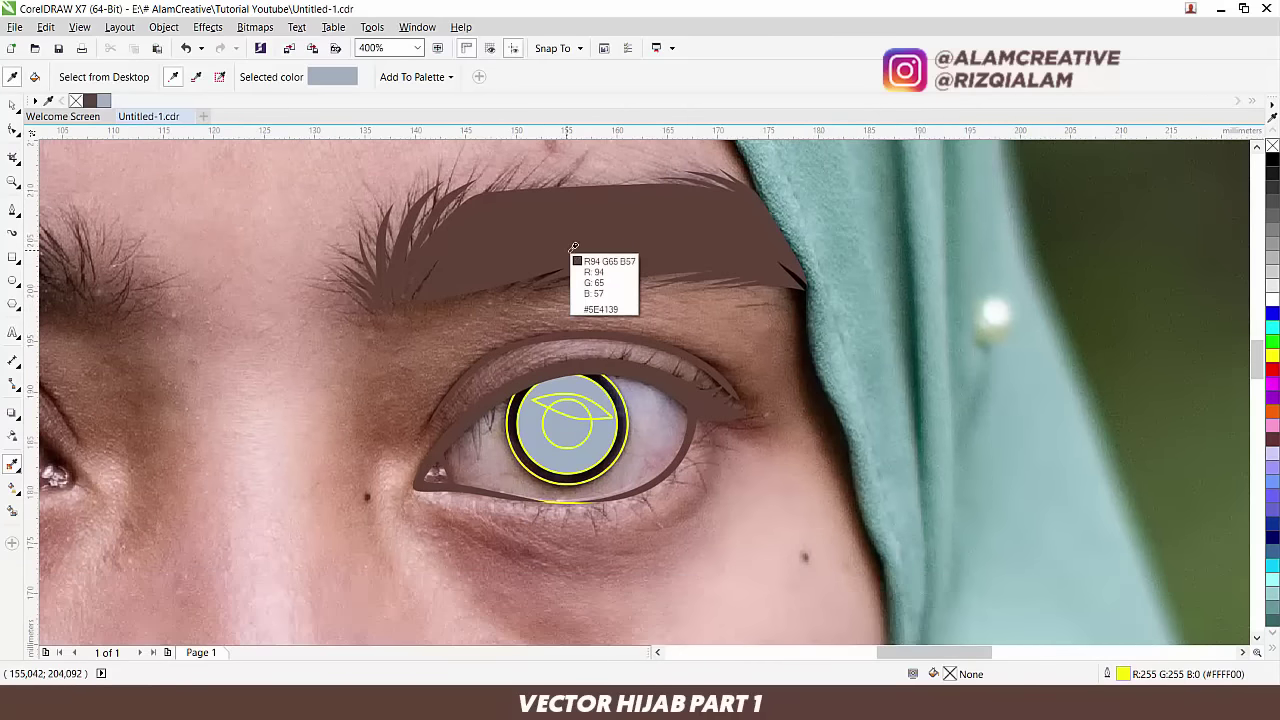
click(574, 247)
scroll(571, 420, up, 1)
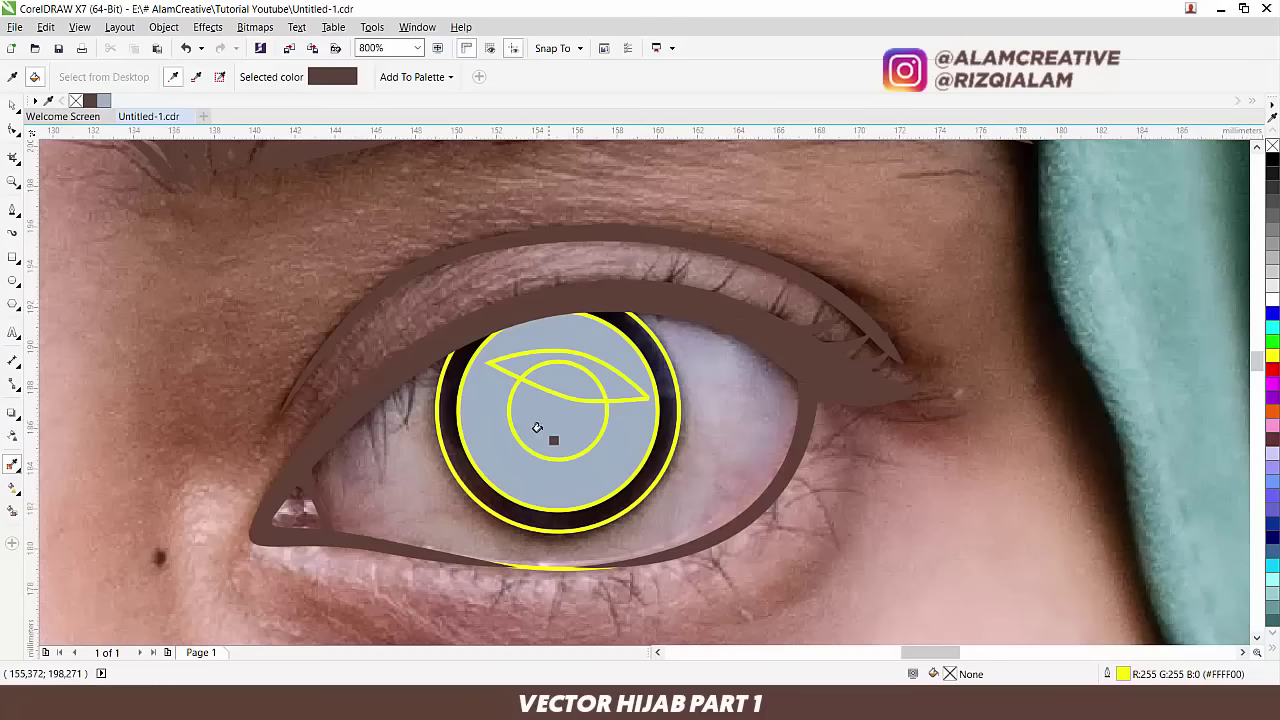
click(537, 430)
click(456, 468)
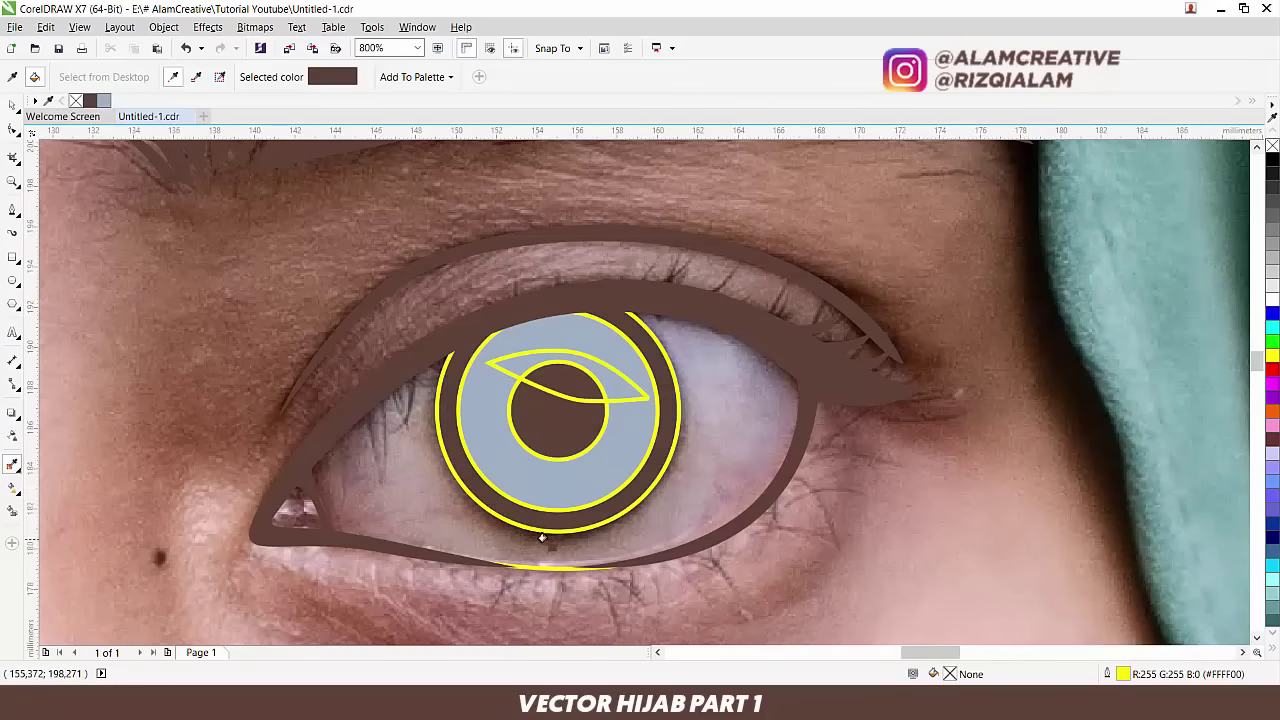
Step: Sample the light cream swatch (#ECE1CB) in the mata row and fill the leaf-shaped eye highlight with it
scroll(560, 502, down, 2)
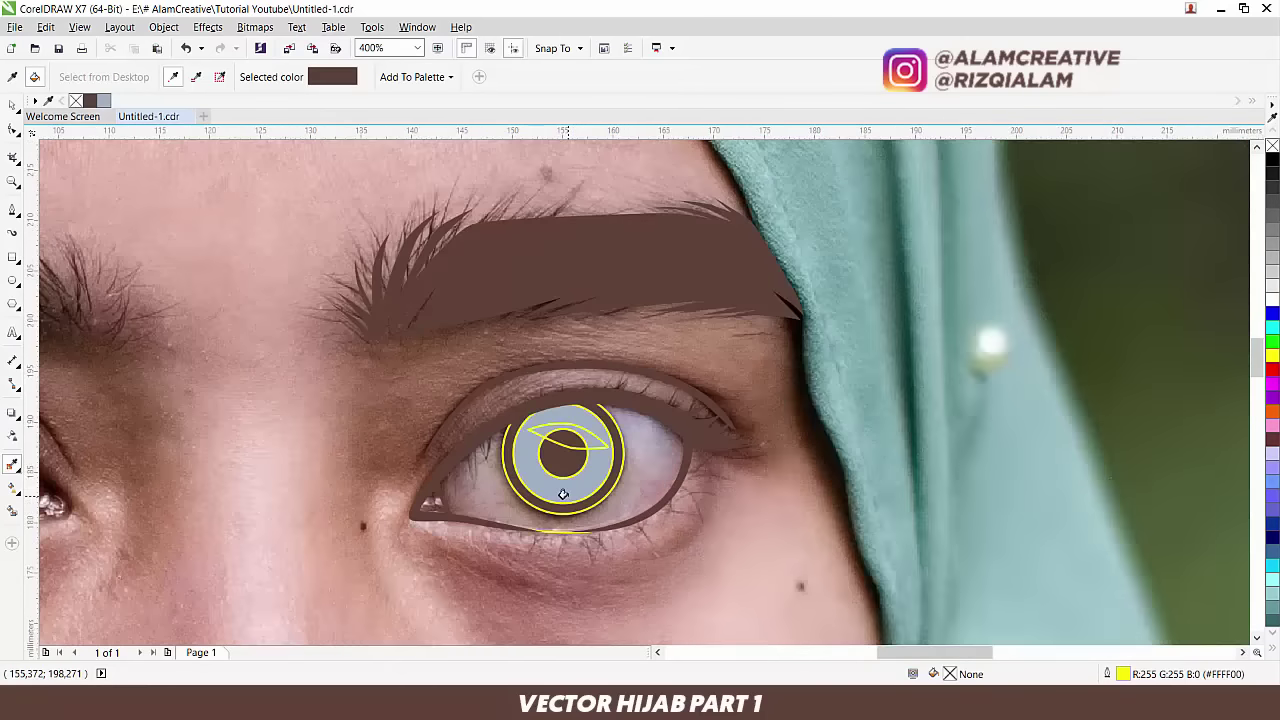
scroll(563, 494, down, 2)
scroll(565, 488, up, 3)
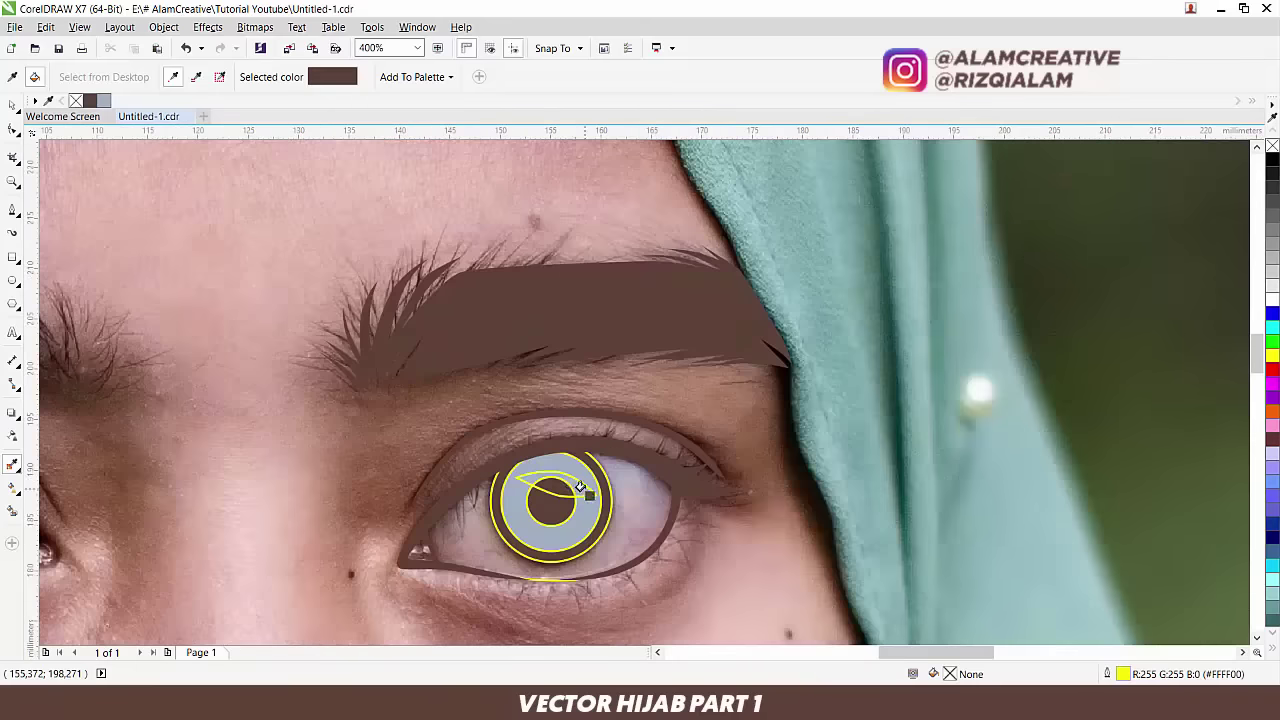
scroll(578, 476, down, 2)
drag(769, 426, 474, 349)
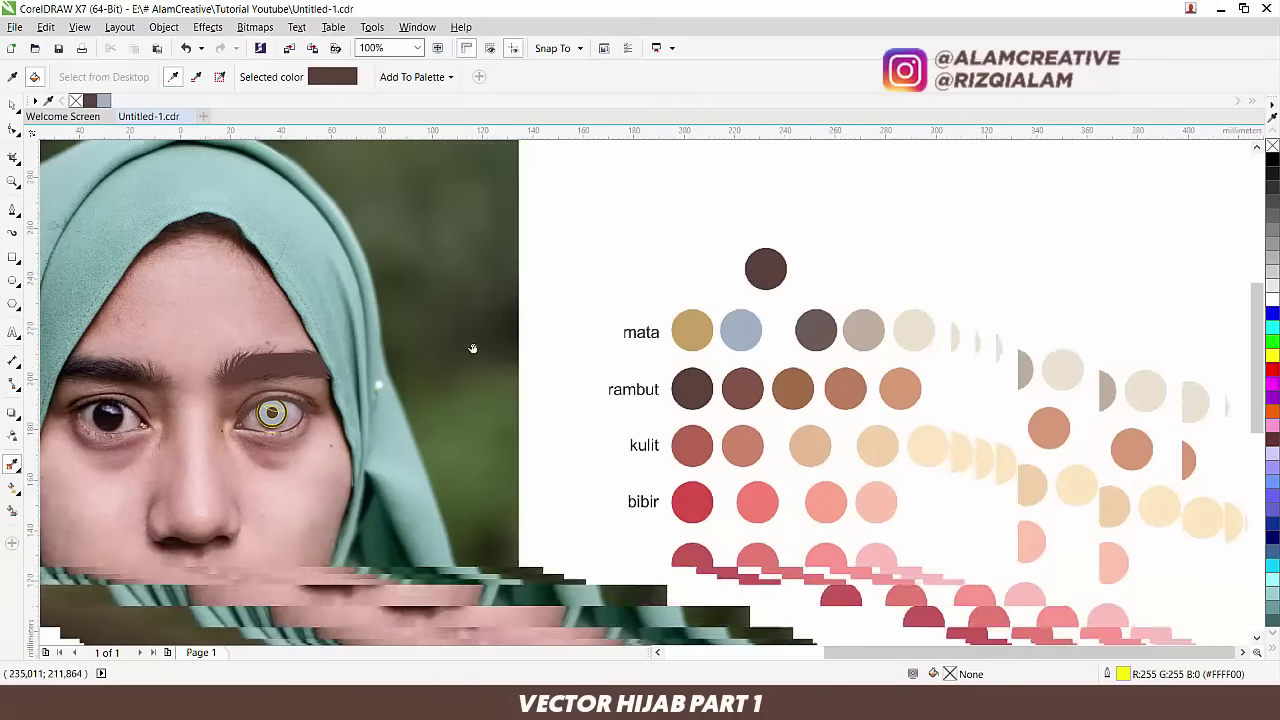
key(shift)
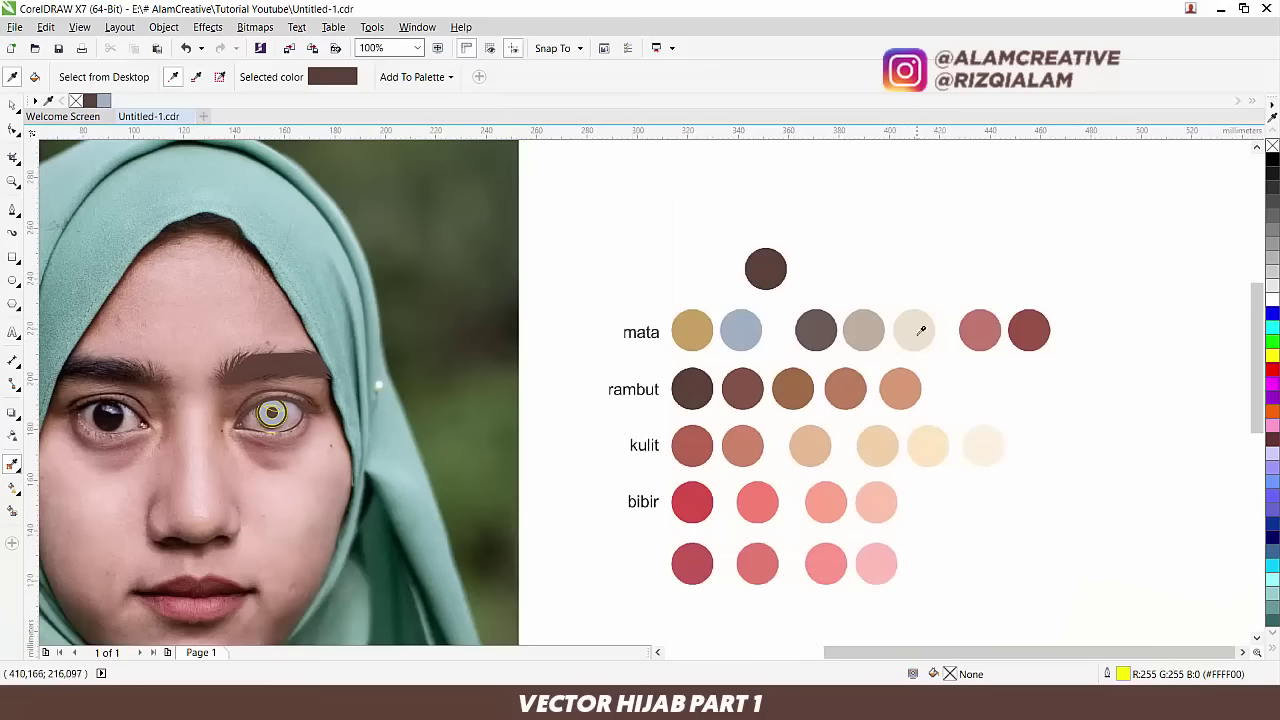
click(922, 325)
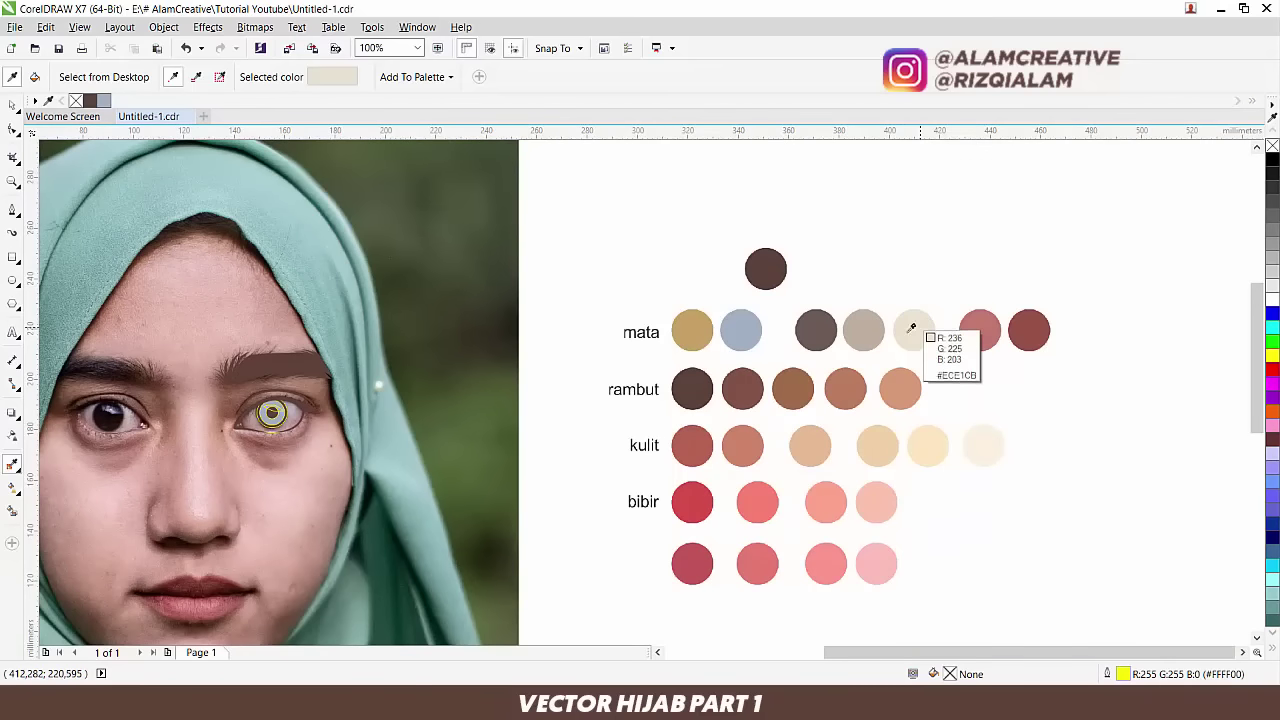
scroll(248, 409, up, 2)
scroll(248, 409, up, 1)
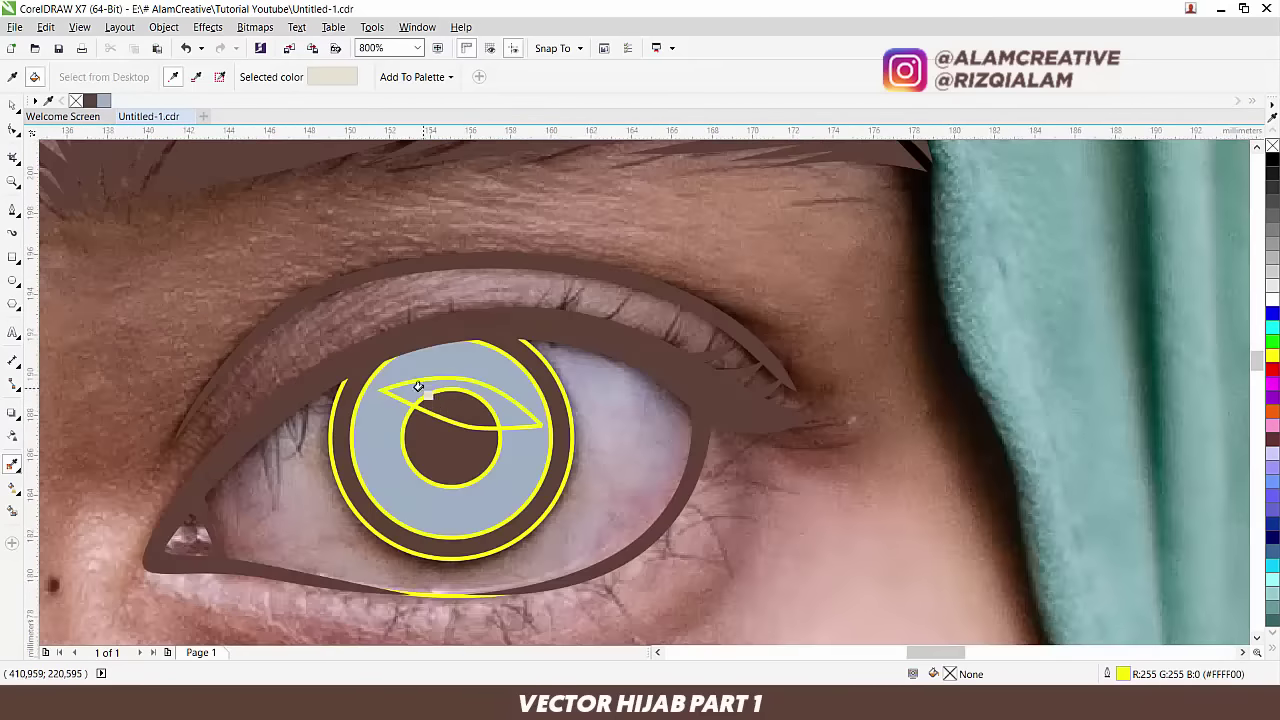
click(418, 386)
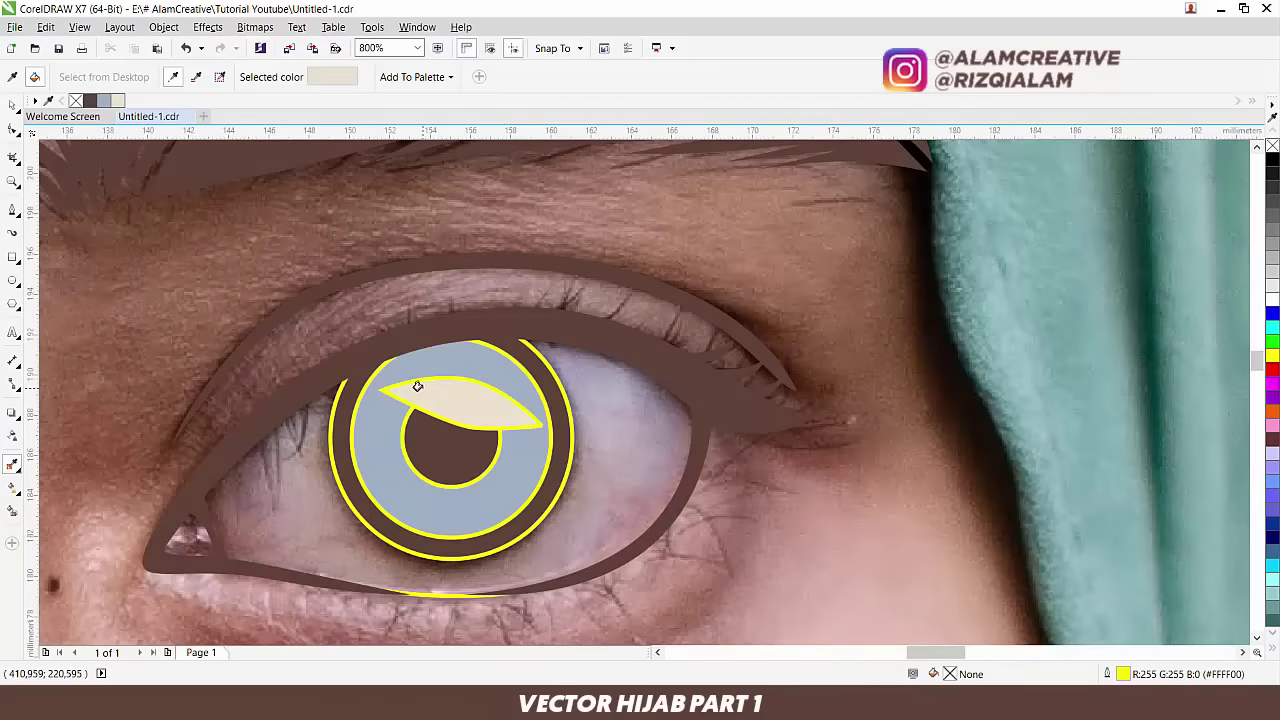
Step: Select the outer and inner iris shapes, the pupil and the highlight together and remove their yellow outlines
scroll(418, 386, down, 2)
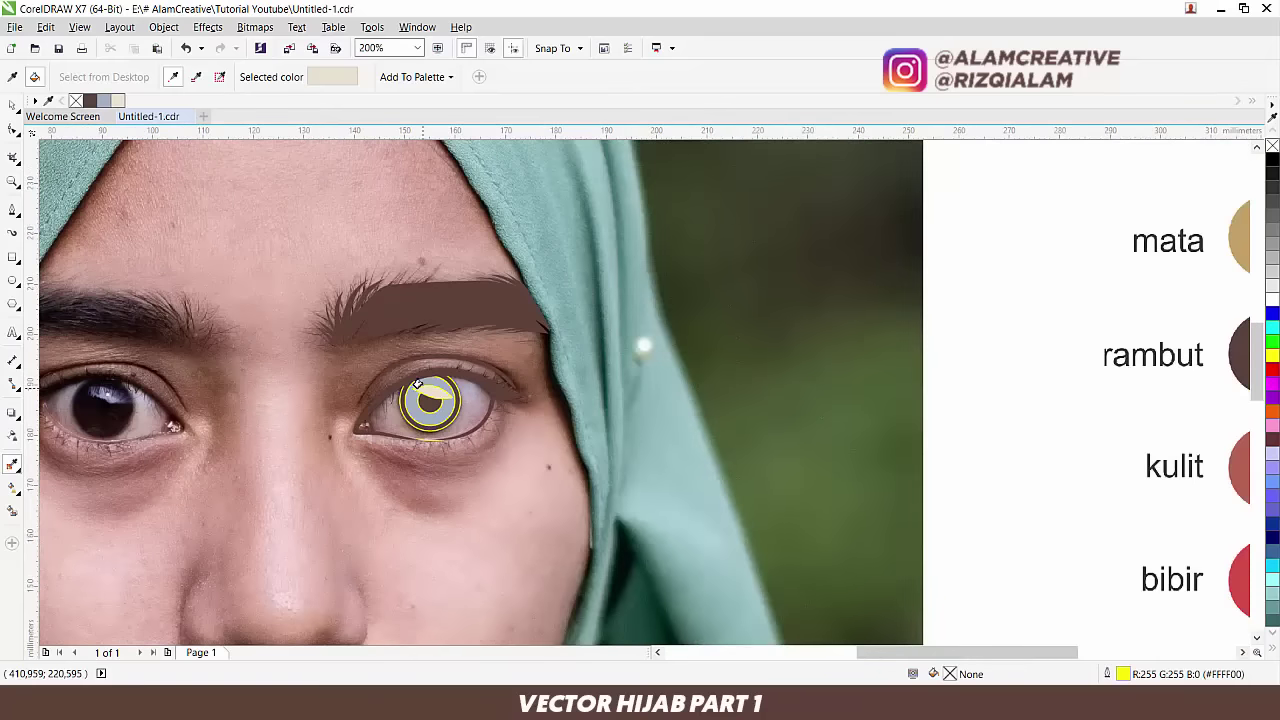
click(12, 104)
scroll(430, 380, up, 2)
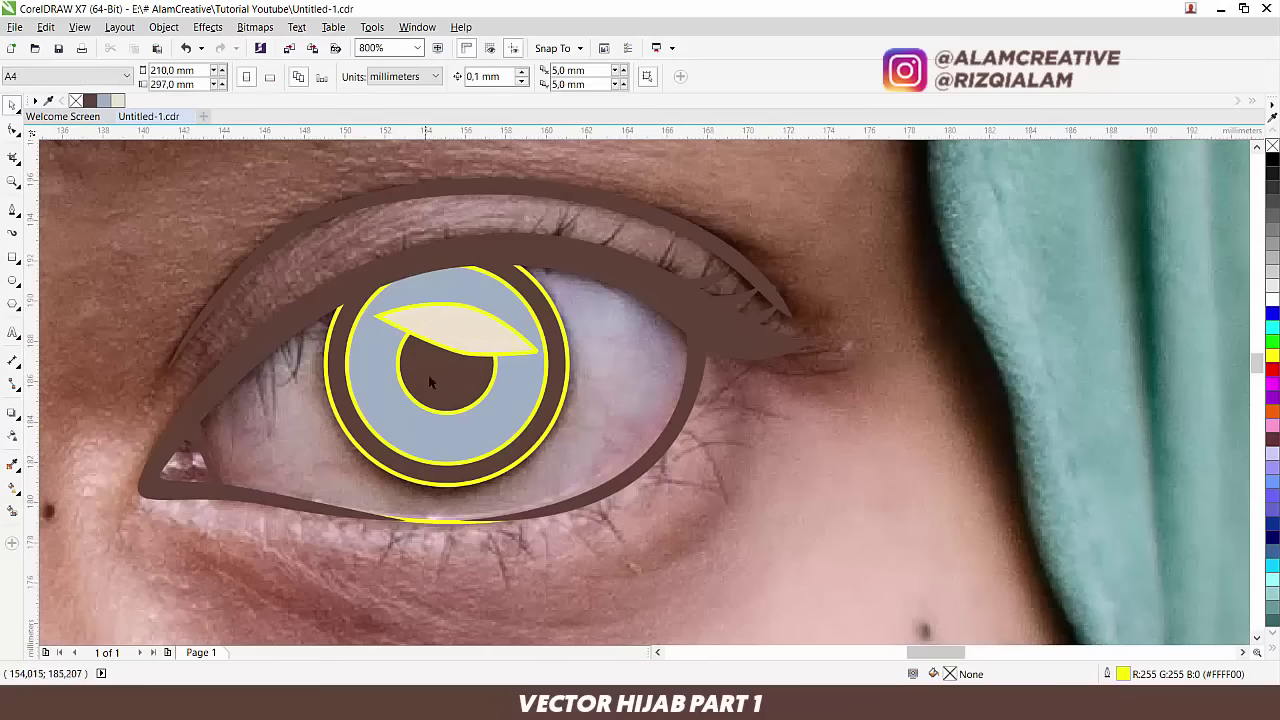
click(432, 318)
shift+click(384, 398)
shift+click(384, 397)
shift+click(351, 414)
drag(352, 414, 765, 463)
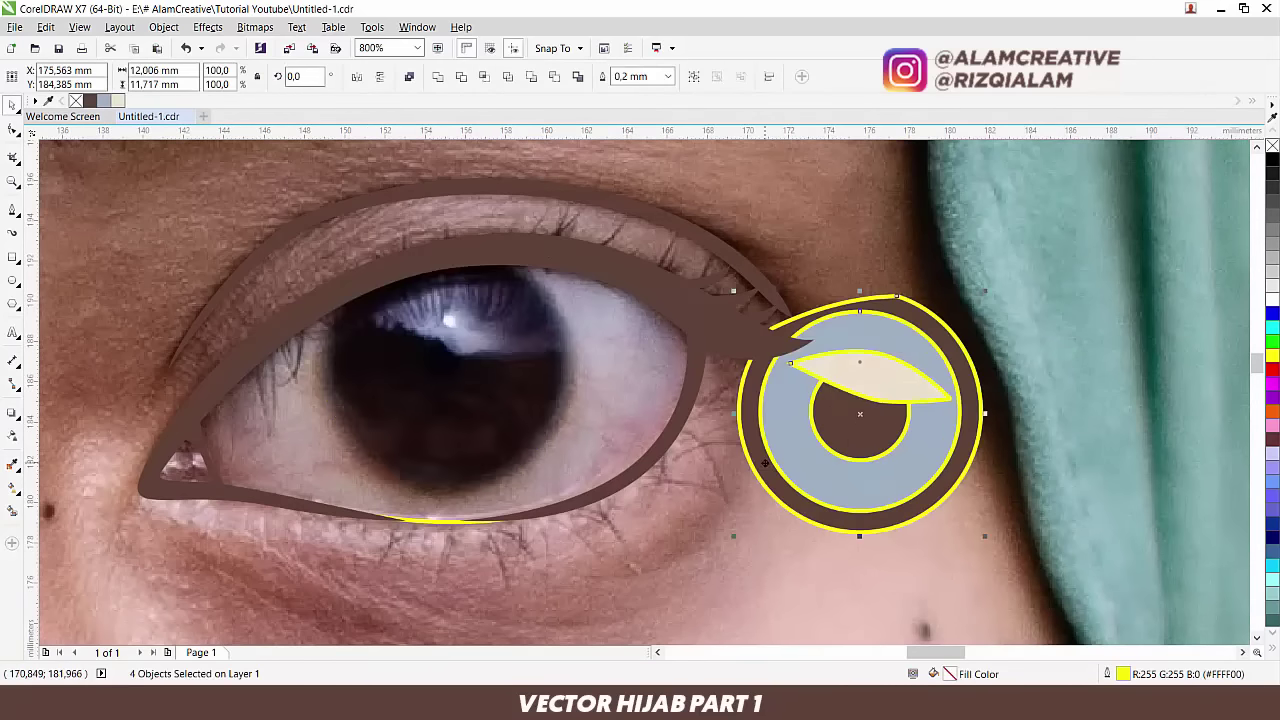
key(ctrl+z)
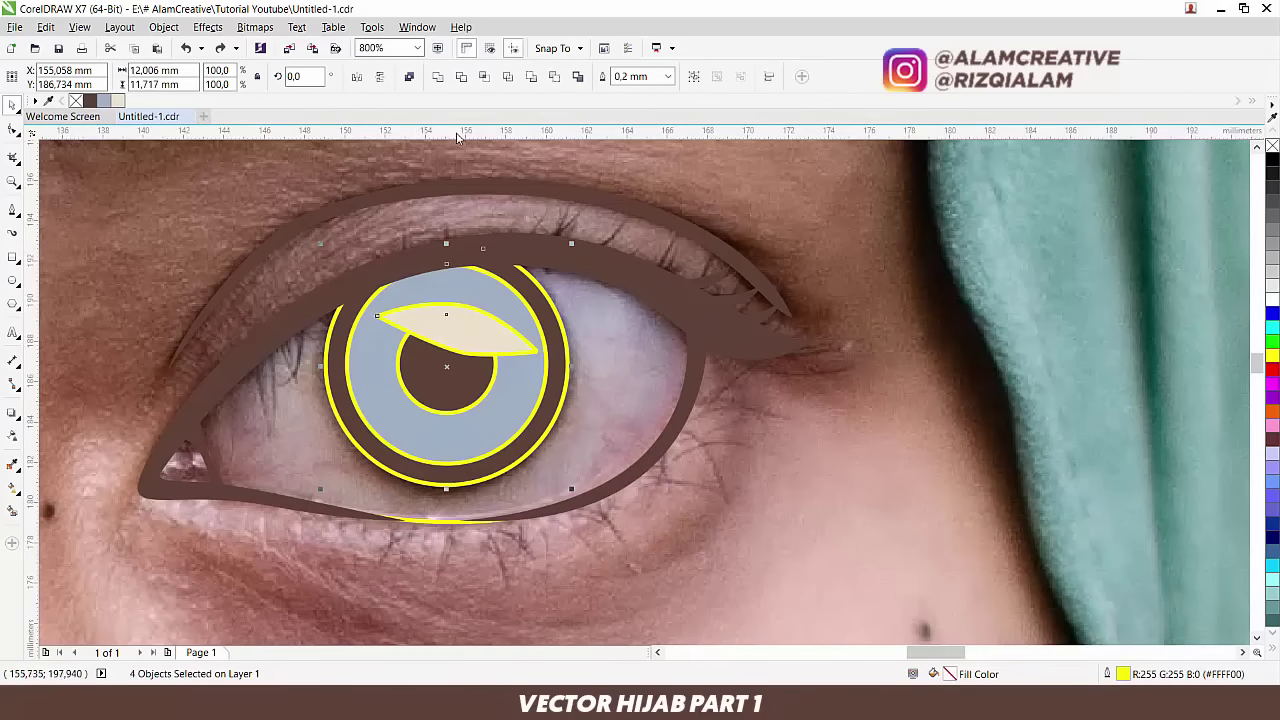
right_click(76, 101)
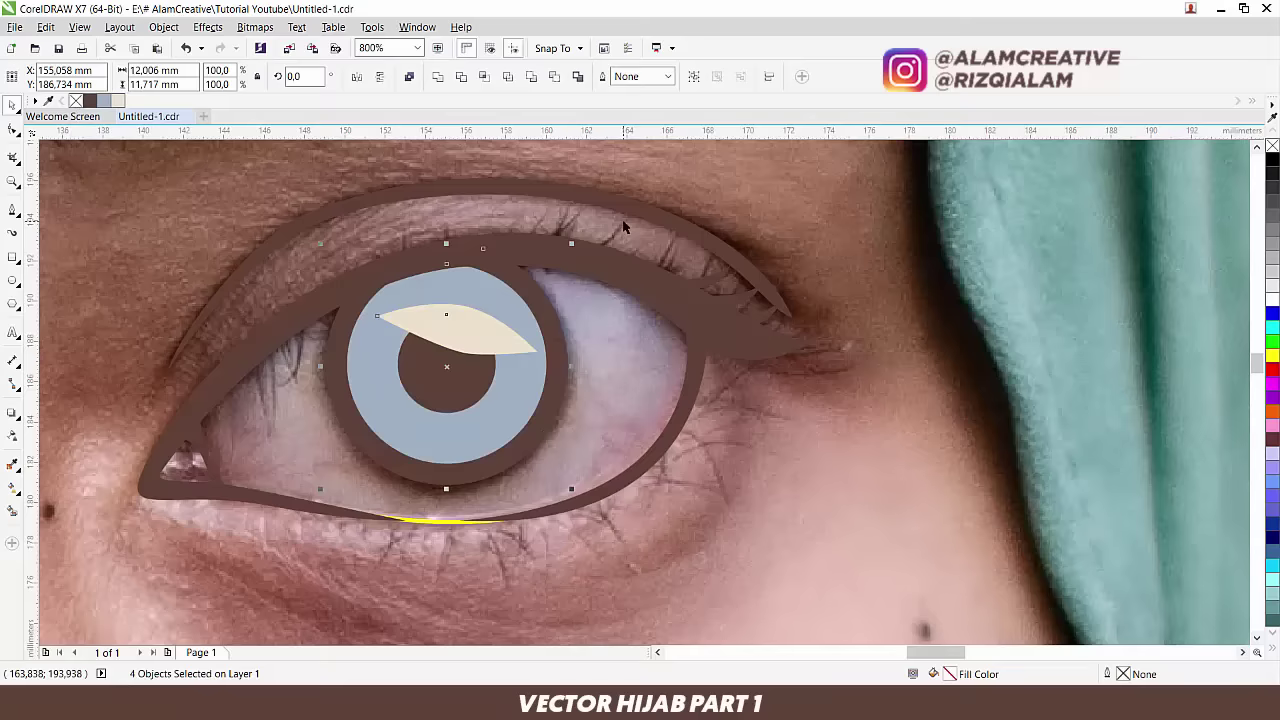
click(623, 228)
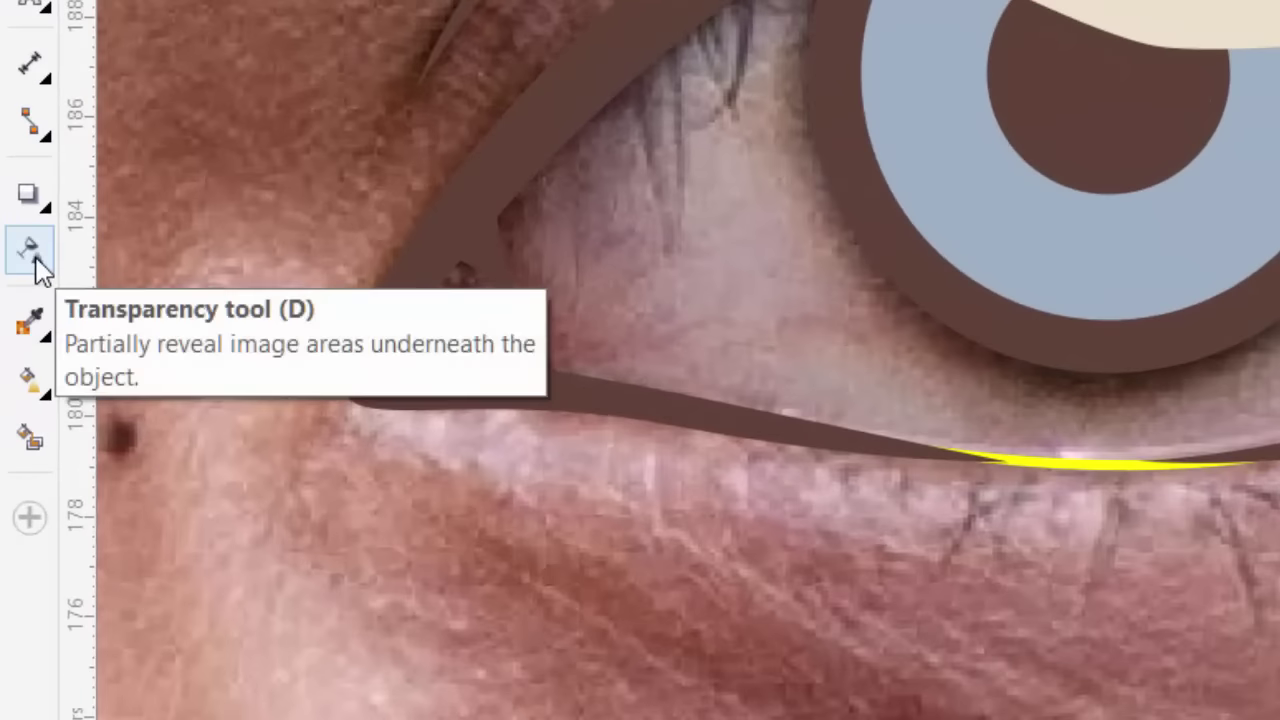
Step: Apply a linear transparency to the blue-grey iris shape, fading it from its lower edge upward to 100 just above the pupil's centre
click(33, 258)
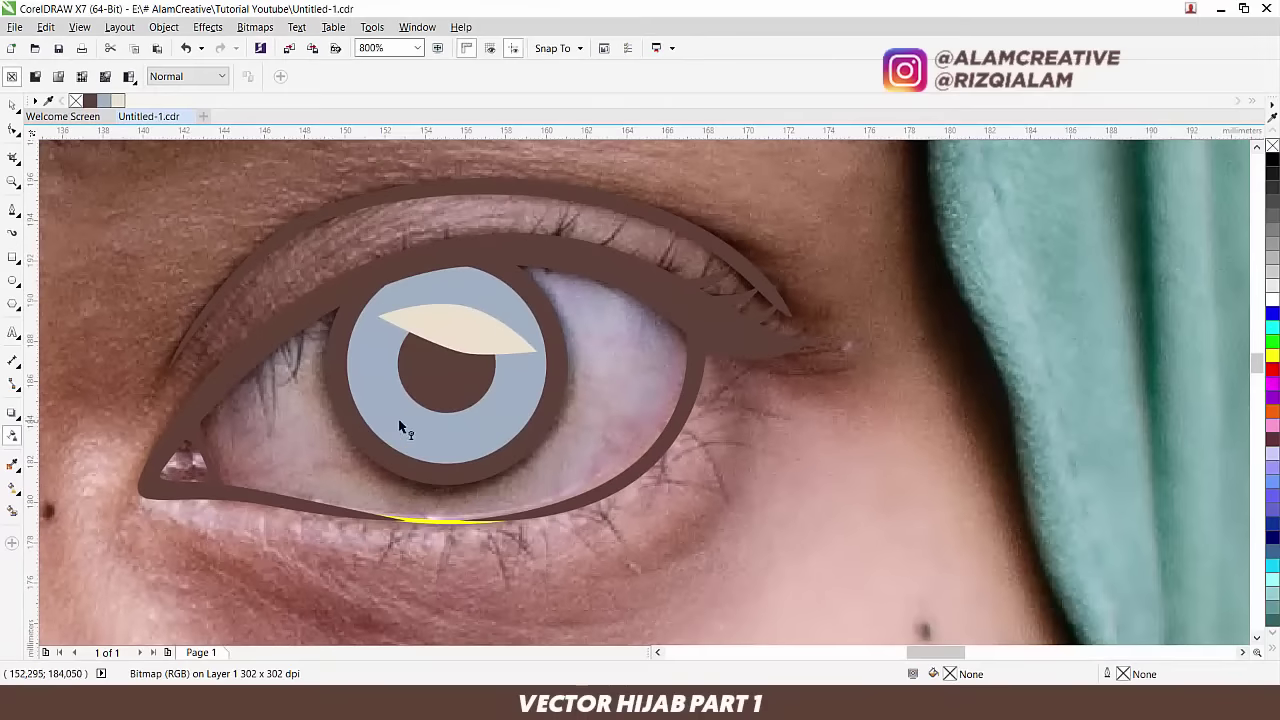
click(407, 422)
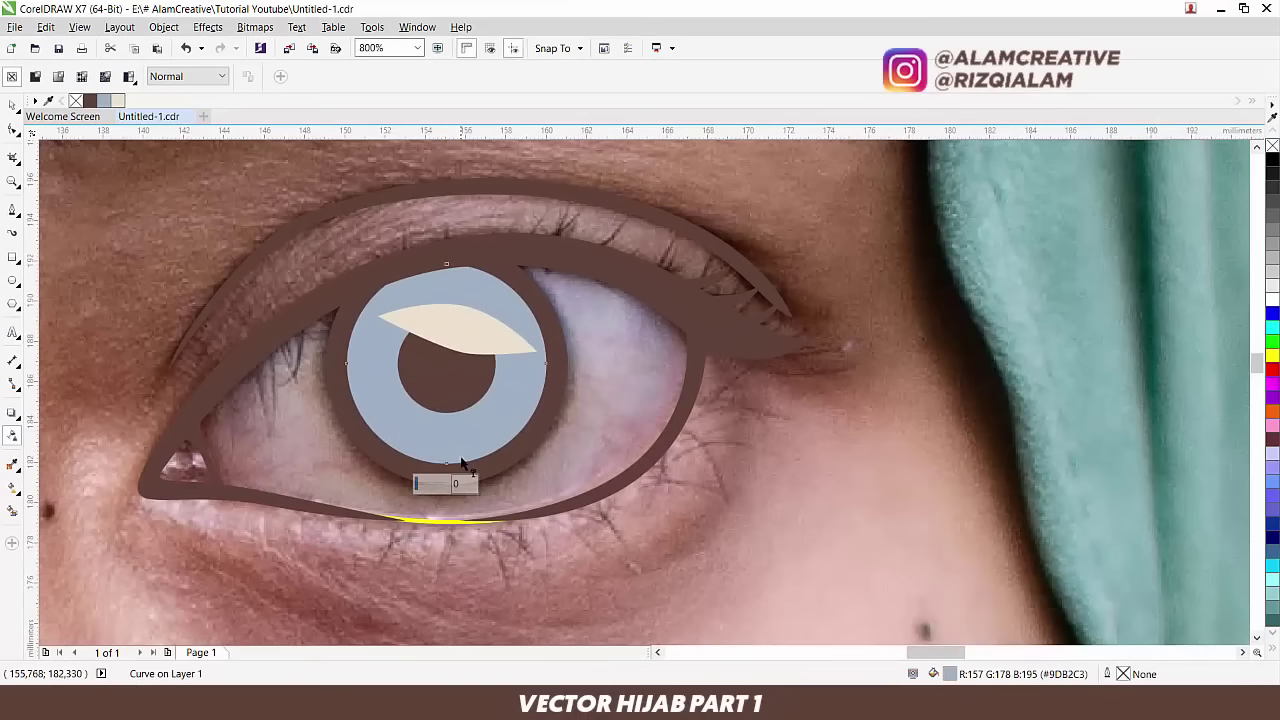
drag(461, 462, 460, 352)
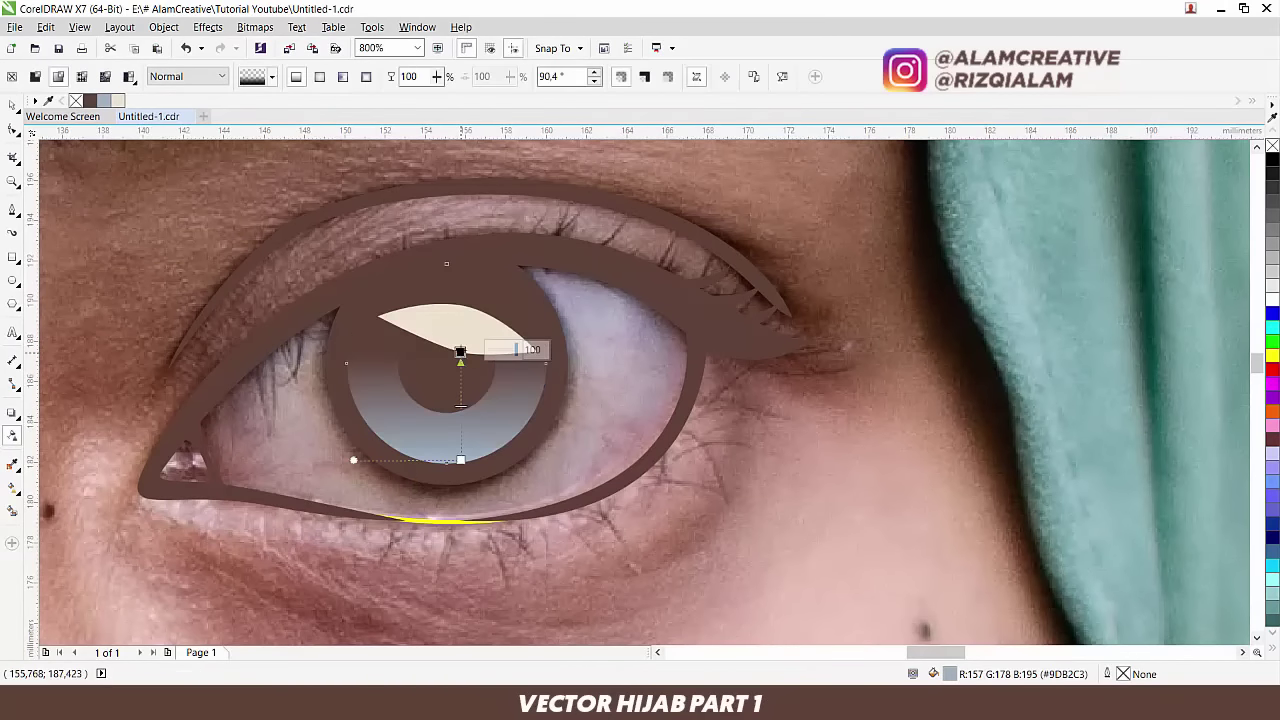
Step: Apply a linear transparency to the cream highlight, fading it from just below its lower edge toward the upper eyelid
click(462, 337)
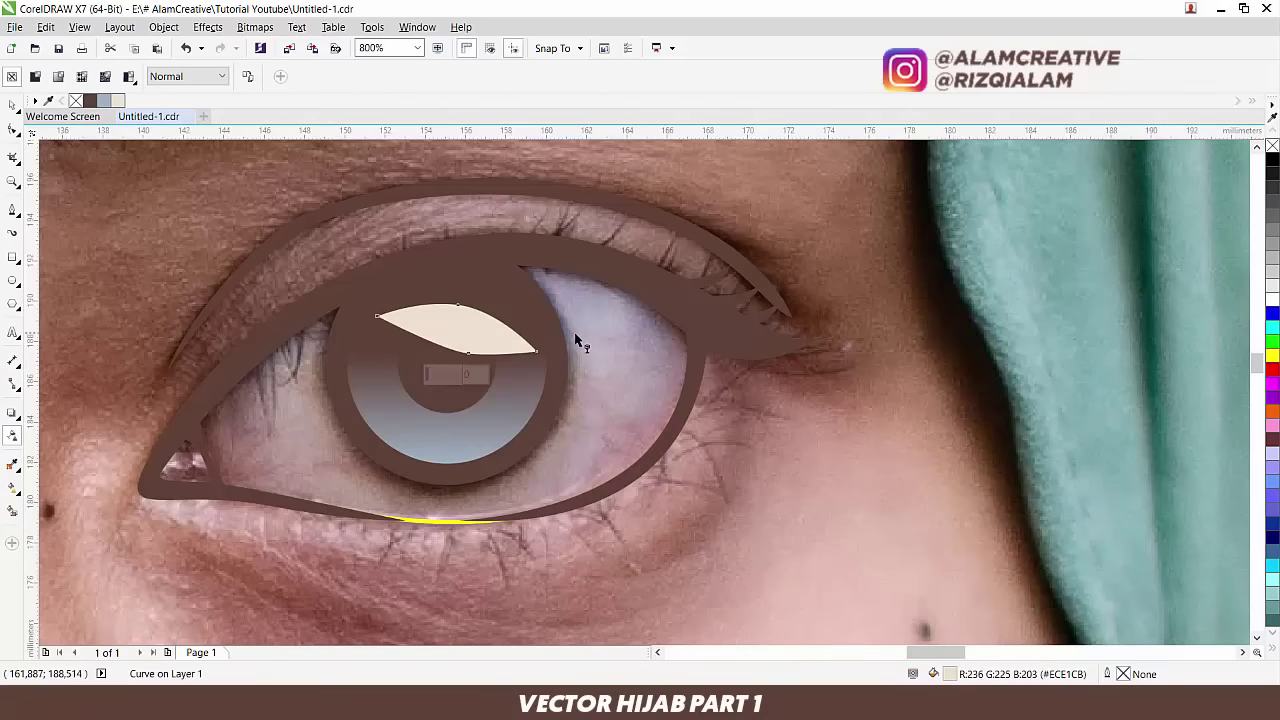
drag(463, 349, 477, 287)
drag(461, 346, 461, 365)
key(space)
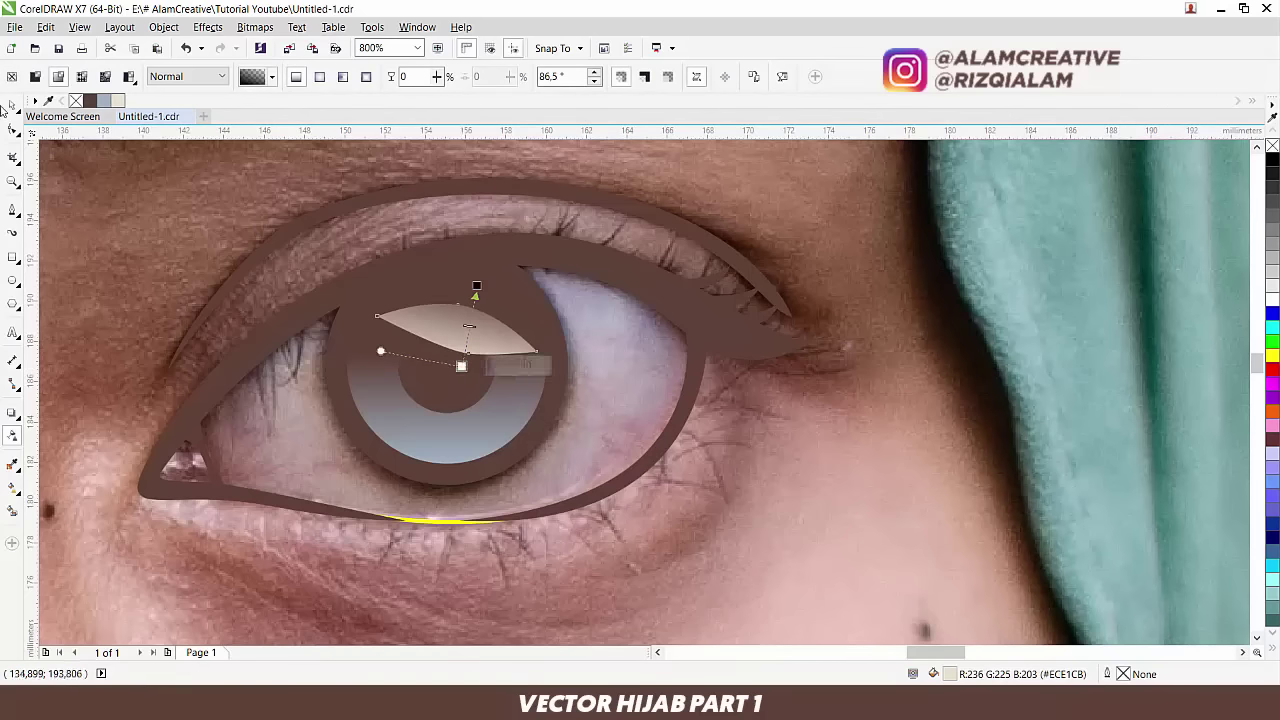
Step: Move the photo aside to check the drawn eye and eyebrow on the blank page, and undo the move
scroll(623, 333, down, 1)
click(708, 296)
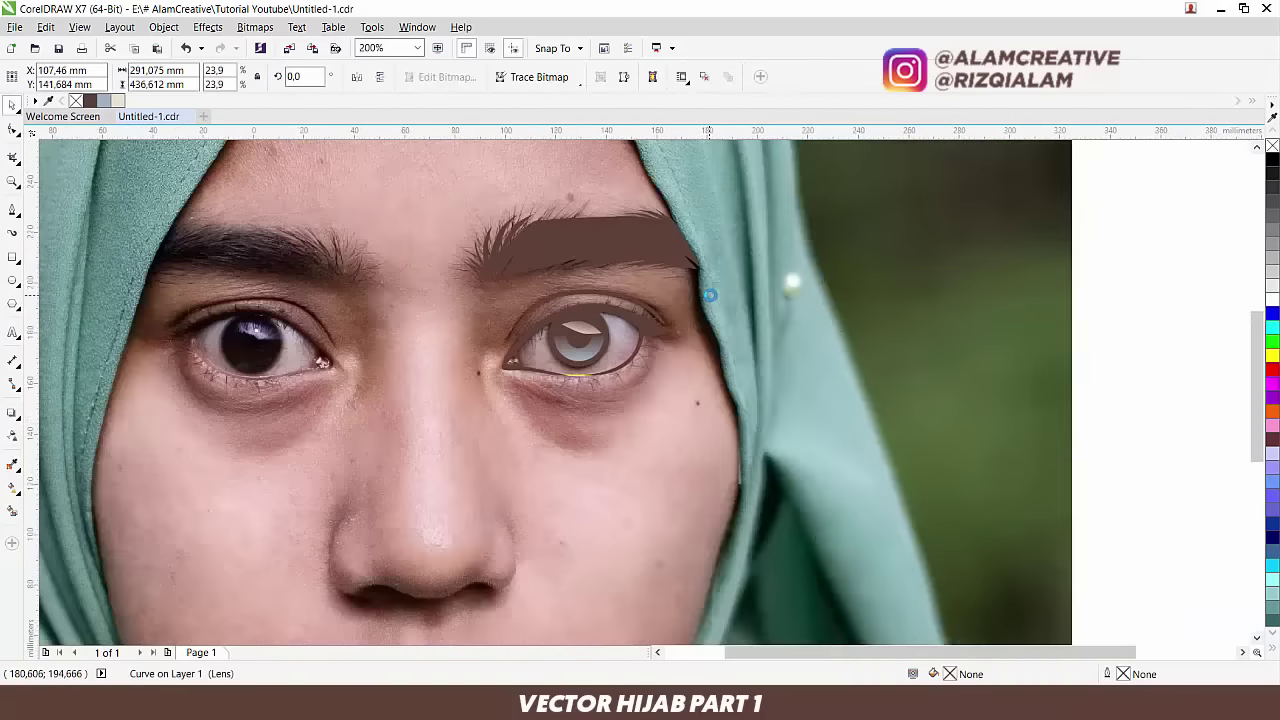
scroll(709, 293, down, 1)
drag(752, 326, 394, 326)
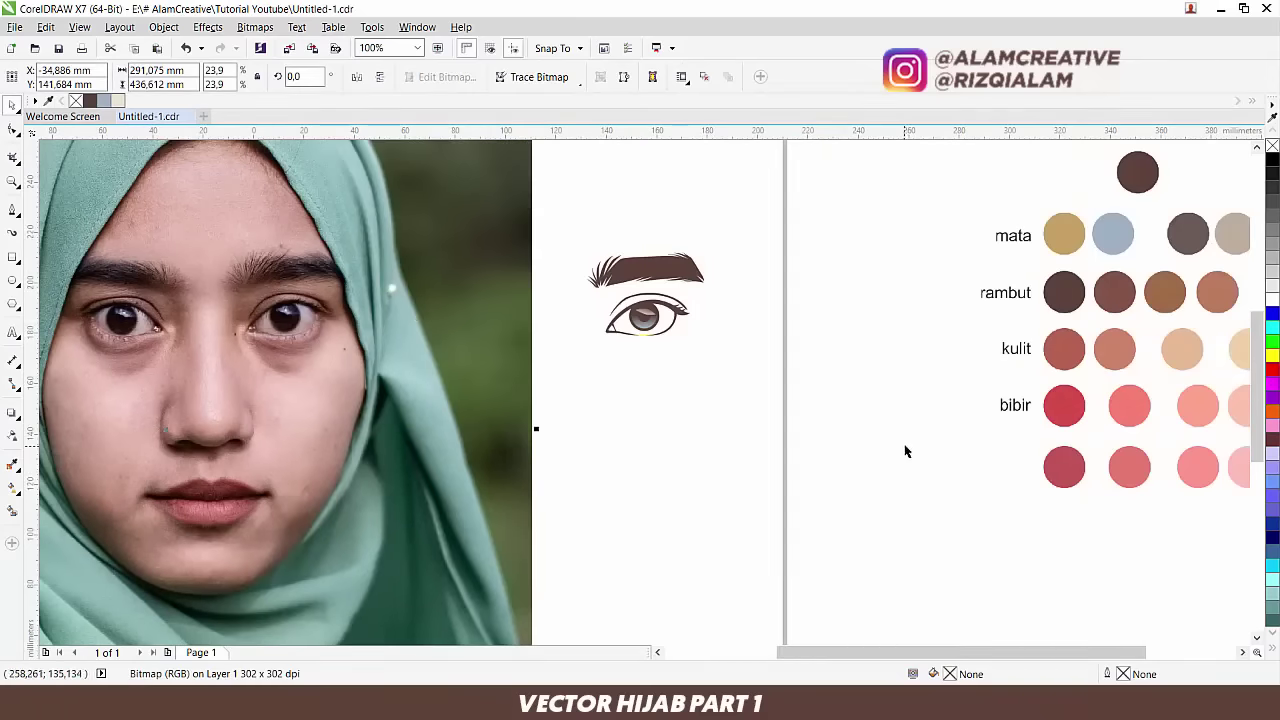
key(ctrl+z)
scroll(634, 316, up, 2)
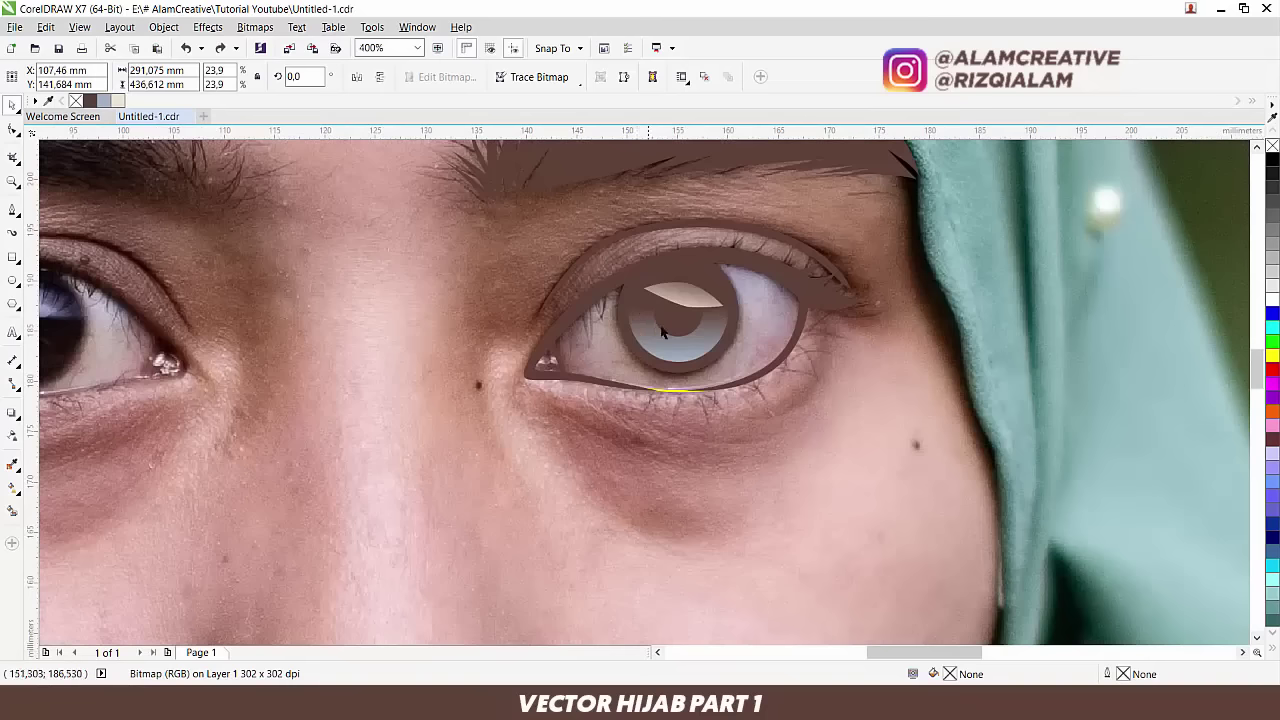
drag(687, 310, 593, 358)
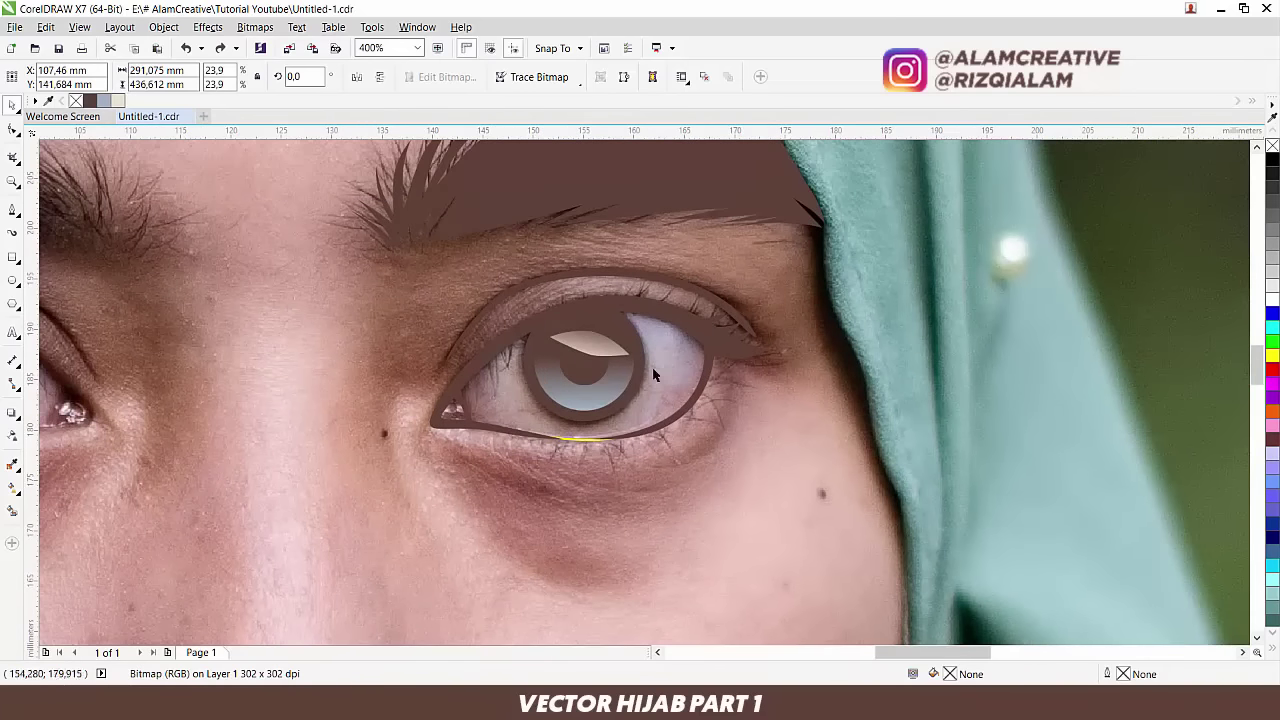
Step: Draw a closed, curved triangle about 5 × 5.9 mm around the tear duct at the eye's inner corner with the Pen tool
click(14, 211)
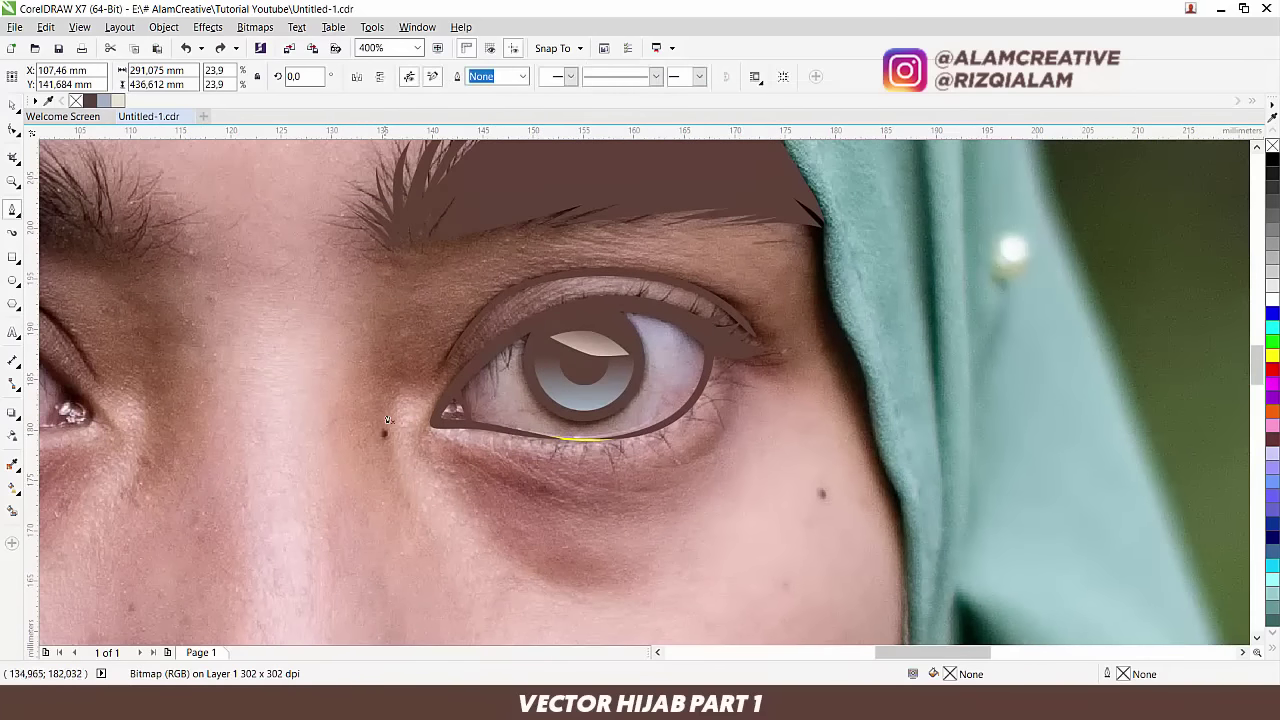
scroll(379, 399, up, 2)
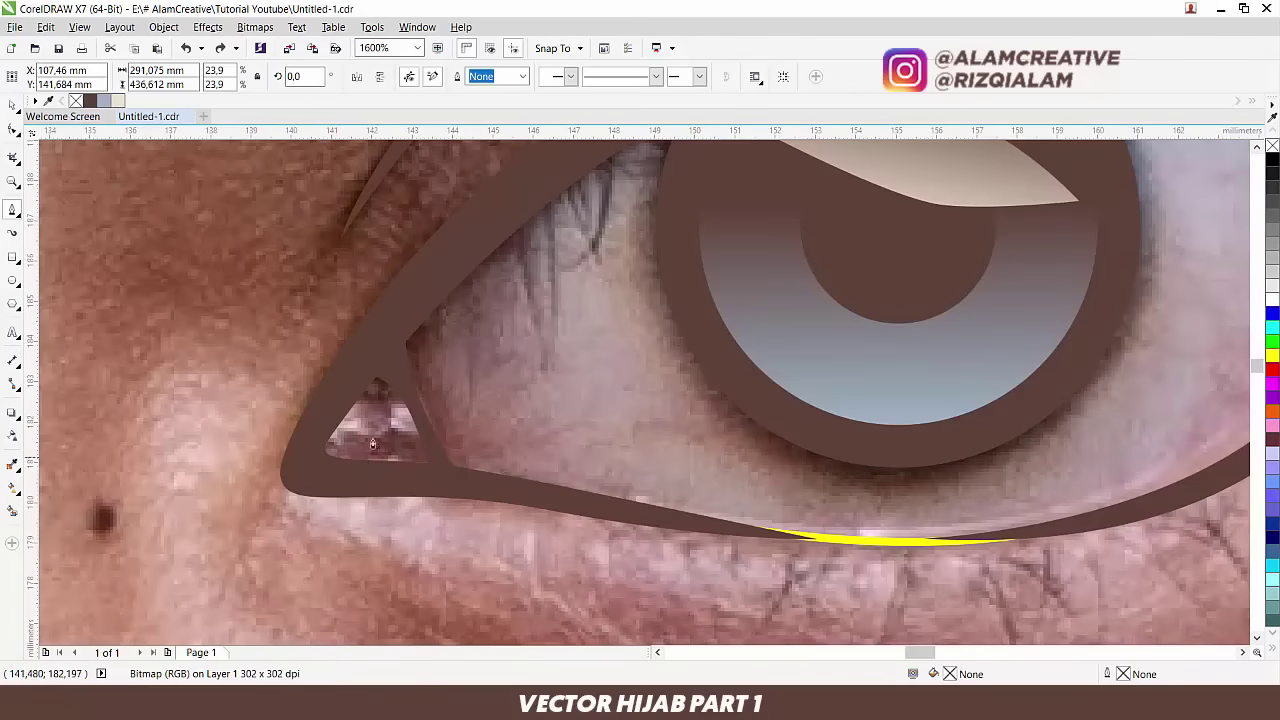
click(350, 297)
drag(433, 447, 457, 537)
click(458, 535)
drag(262, 497, 240, 450)
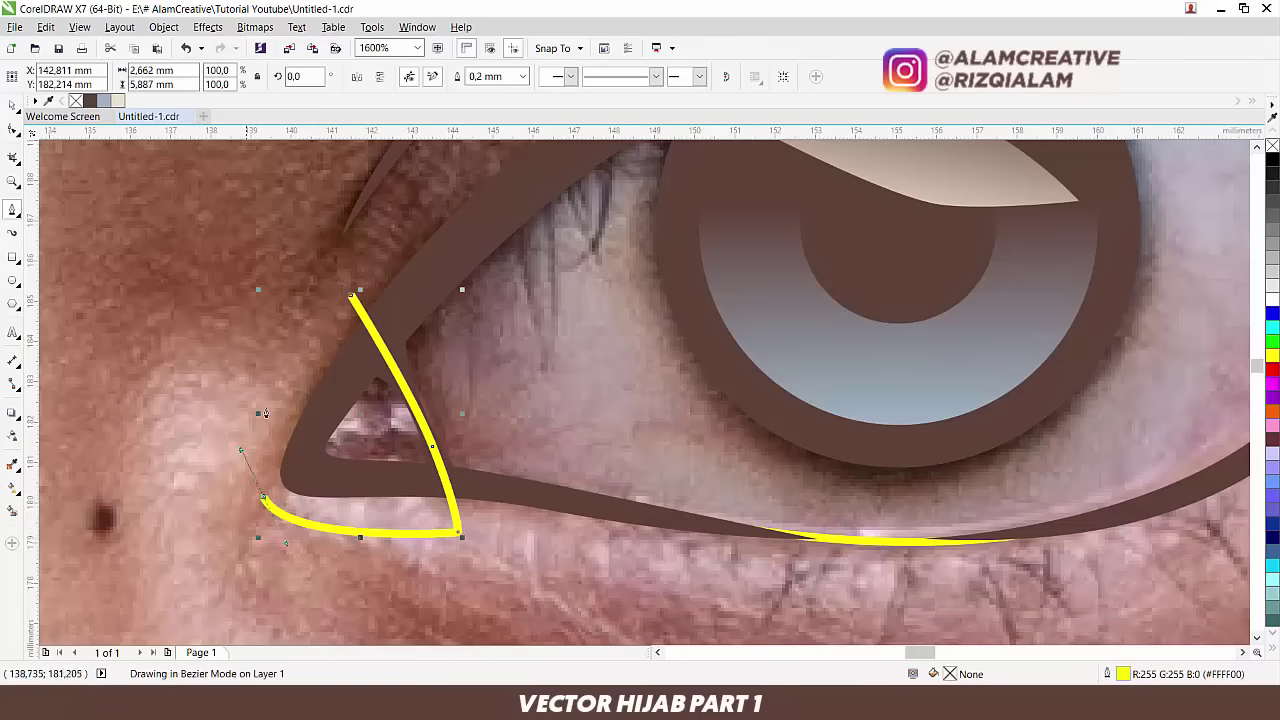
drag(350, 299, 422, 262)
key(ctrl+z)
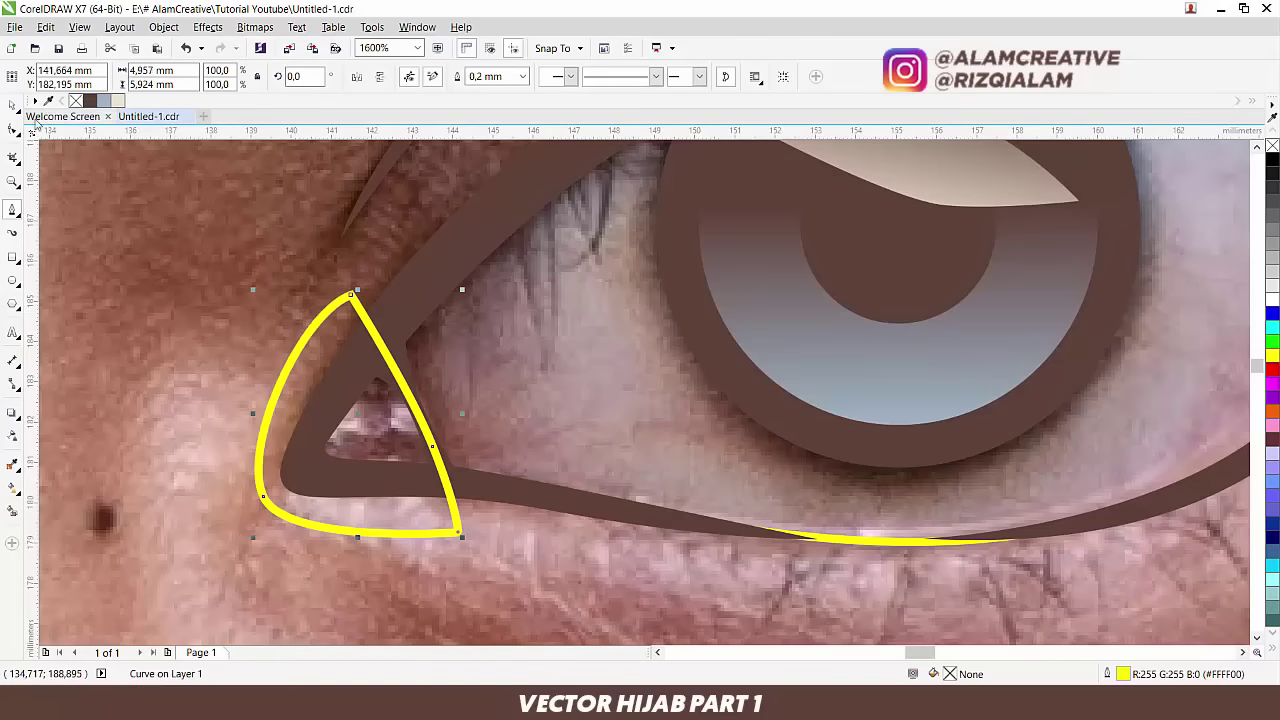
Step: Intersect the tear-duct triangle with the eye-white shape beneath the lash line and delete the leftover triangle
click(12, 106)
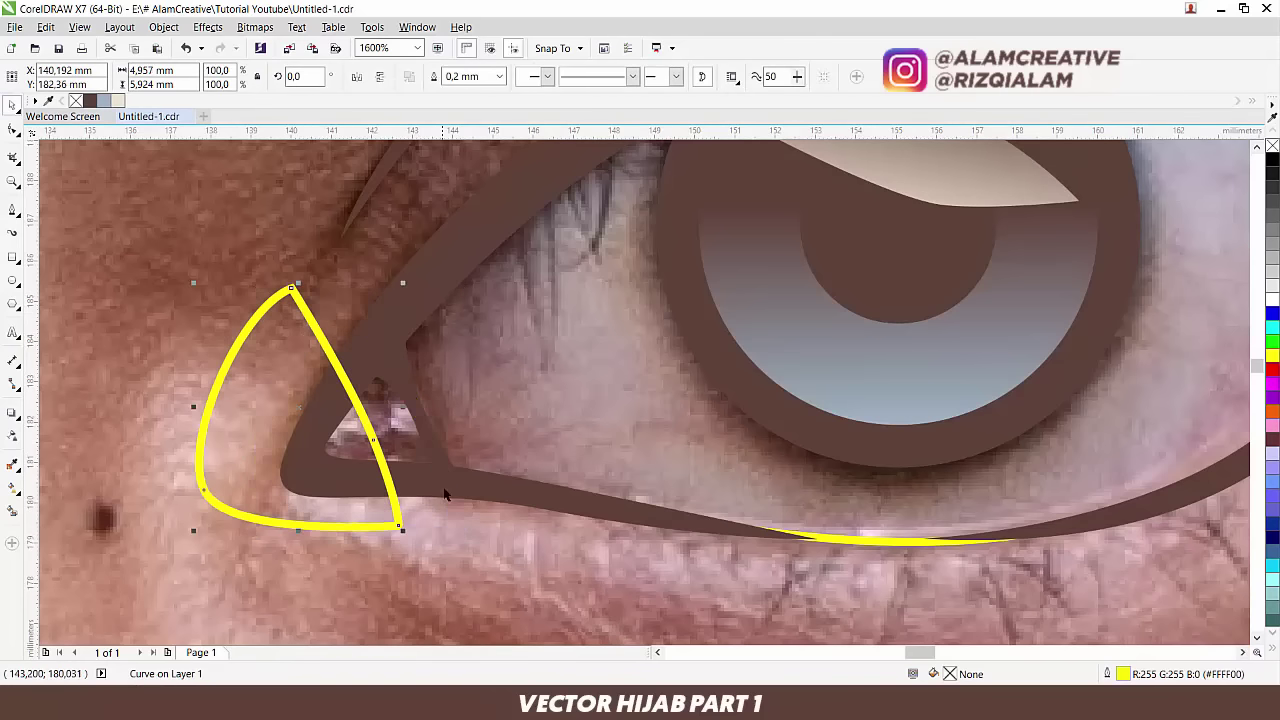
shift+click(493, 405)
drag(497, 414, 470, 464)
scroll(427, 511, down, 1)
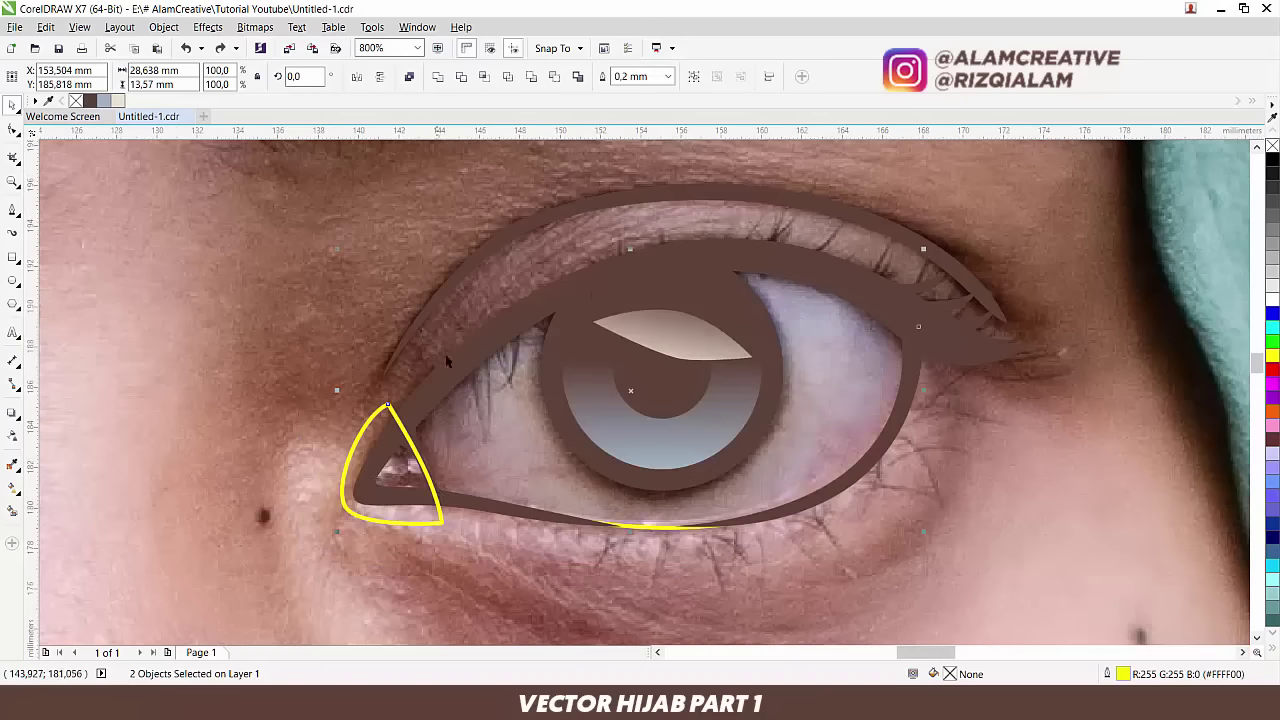
click(484, 77)
drag(395, 467, 205, 487)
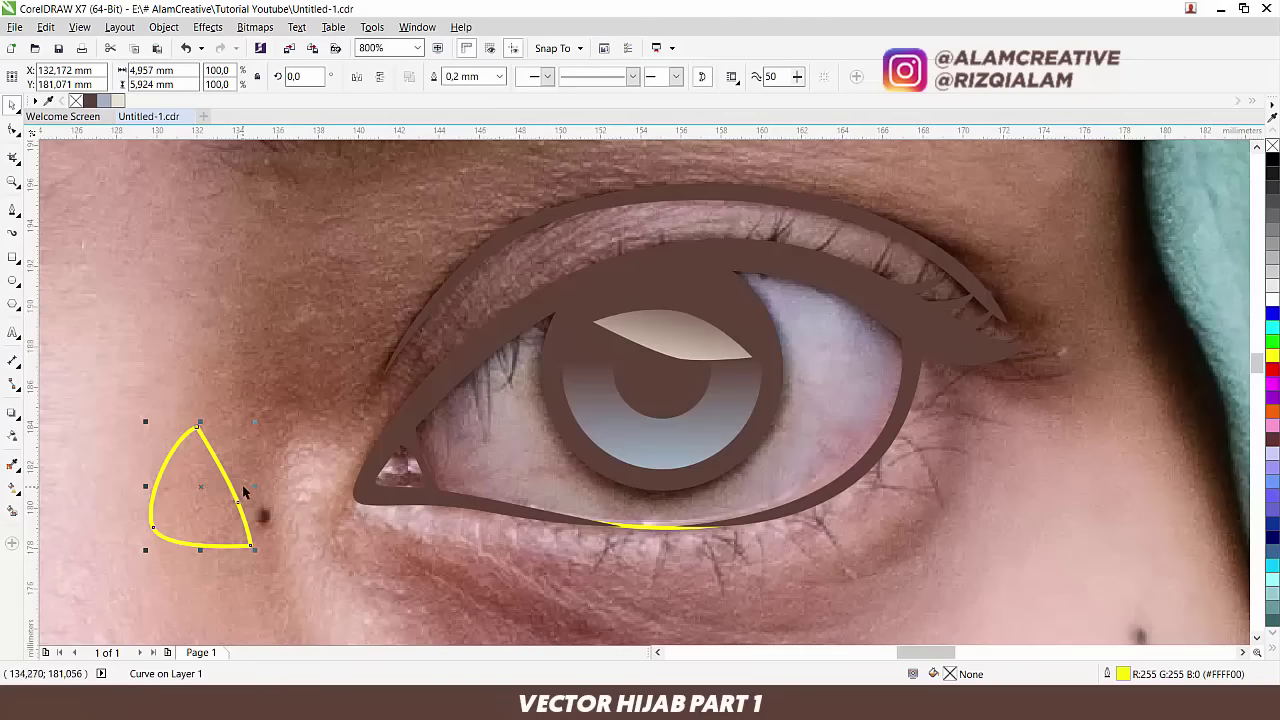
key(Delete)
scroll(400, 482, up, 2)
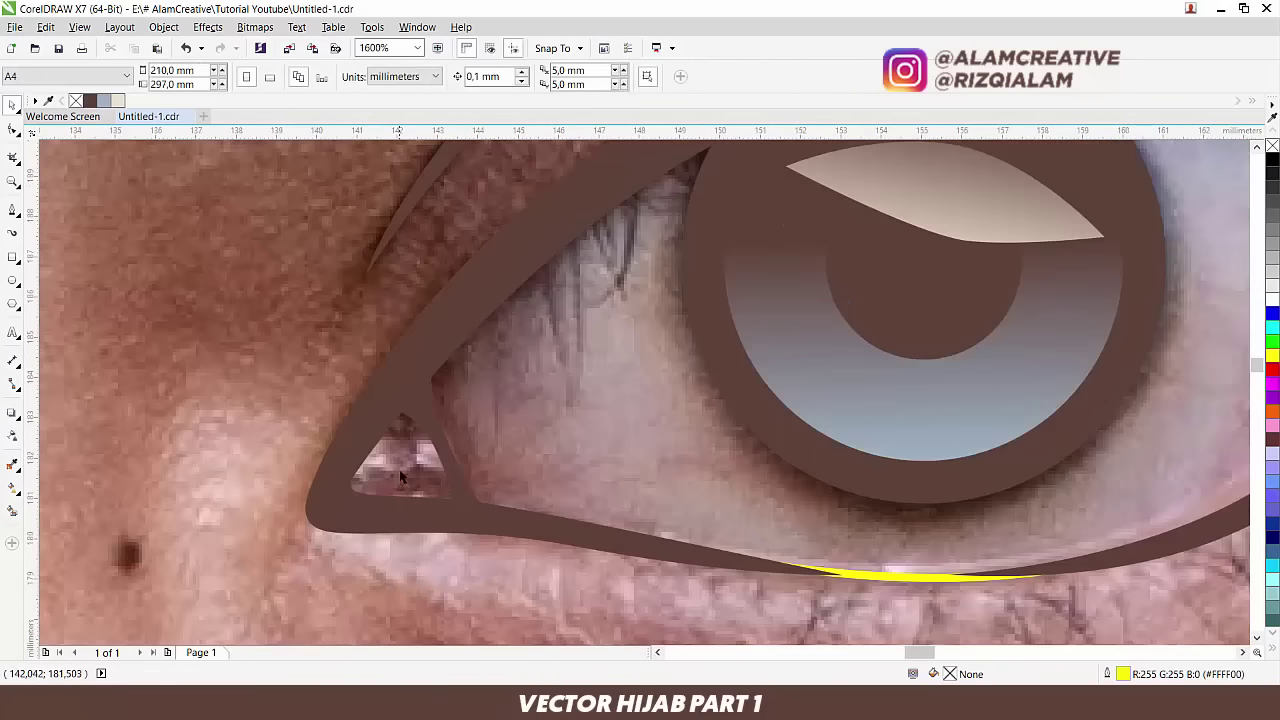
key(ctrl+z)
key(ctrl+z)
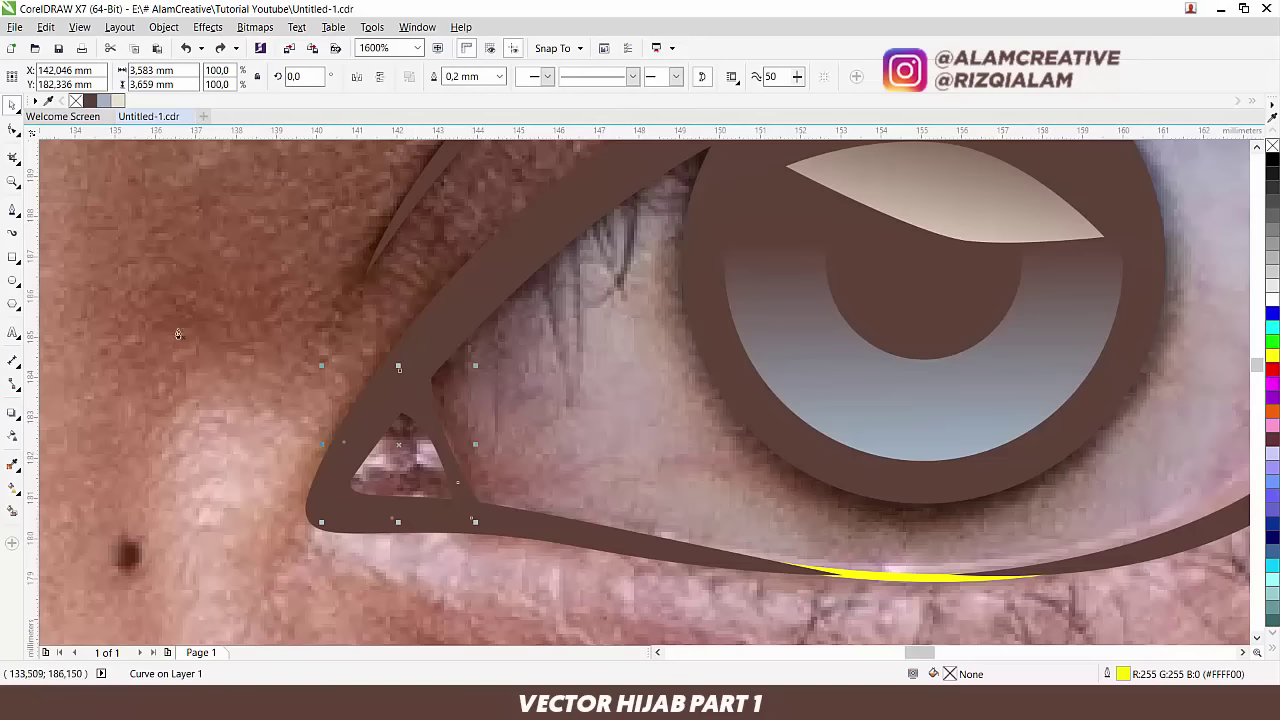
drag(404, 512, 326, 511)
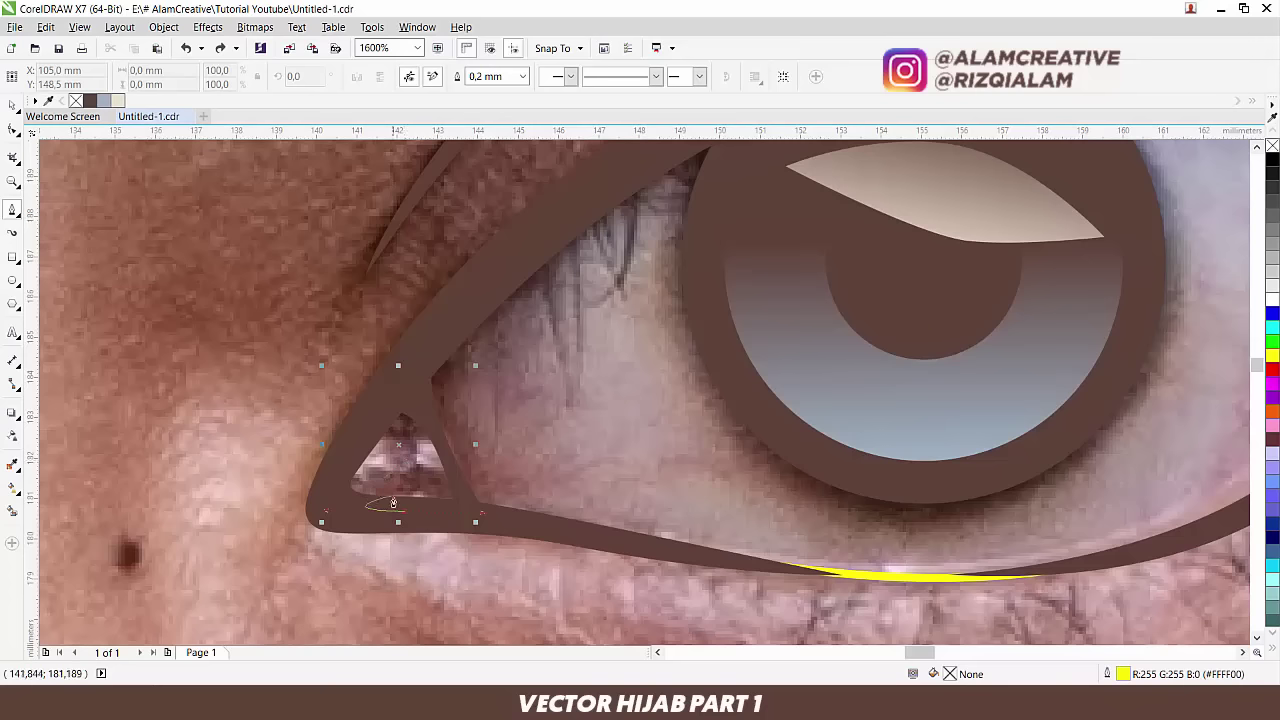
drag(349, 457, 367, 436)
drag(403, 497, 411, 533)
click(469, 526)
drag(419, 453, 418, 428)
click(431, 420)
click(420, 330)
drag(262, 543, 337, 636)
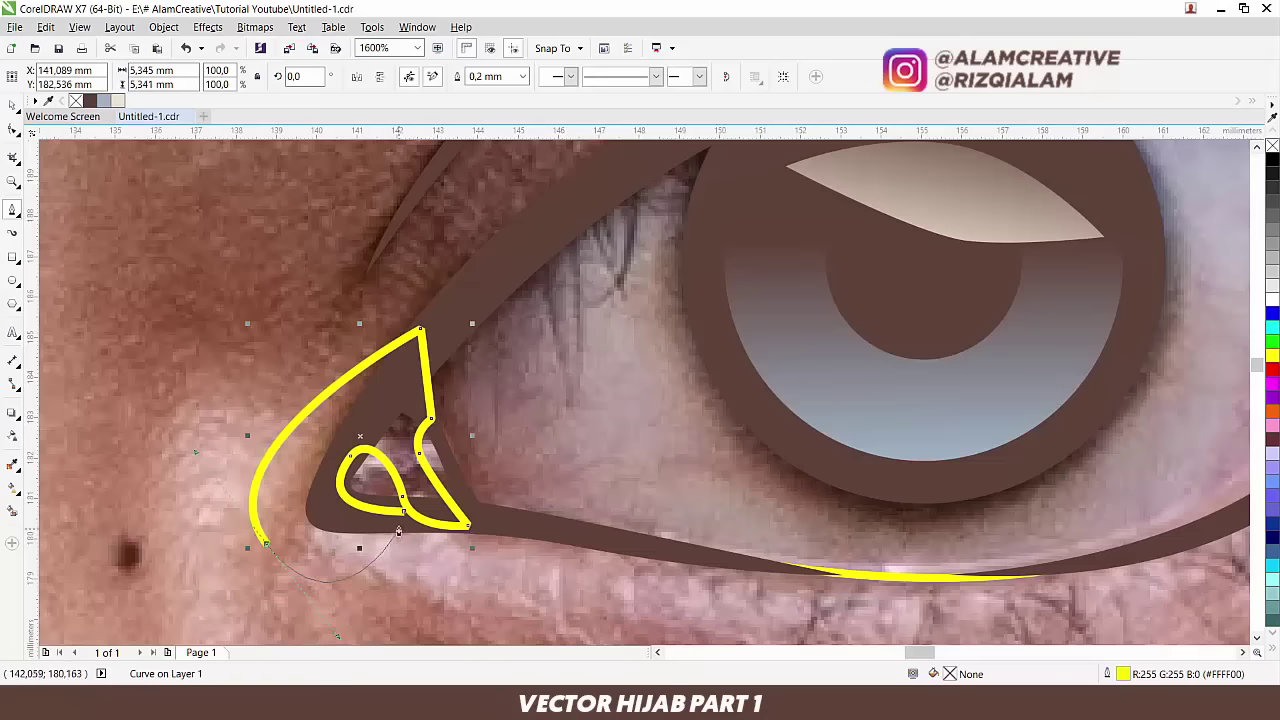
key(ctrl+z)
key(ctrl+z)
key(ctrl+z)
key(ctrl+z)
key(ctrl+z)
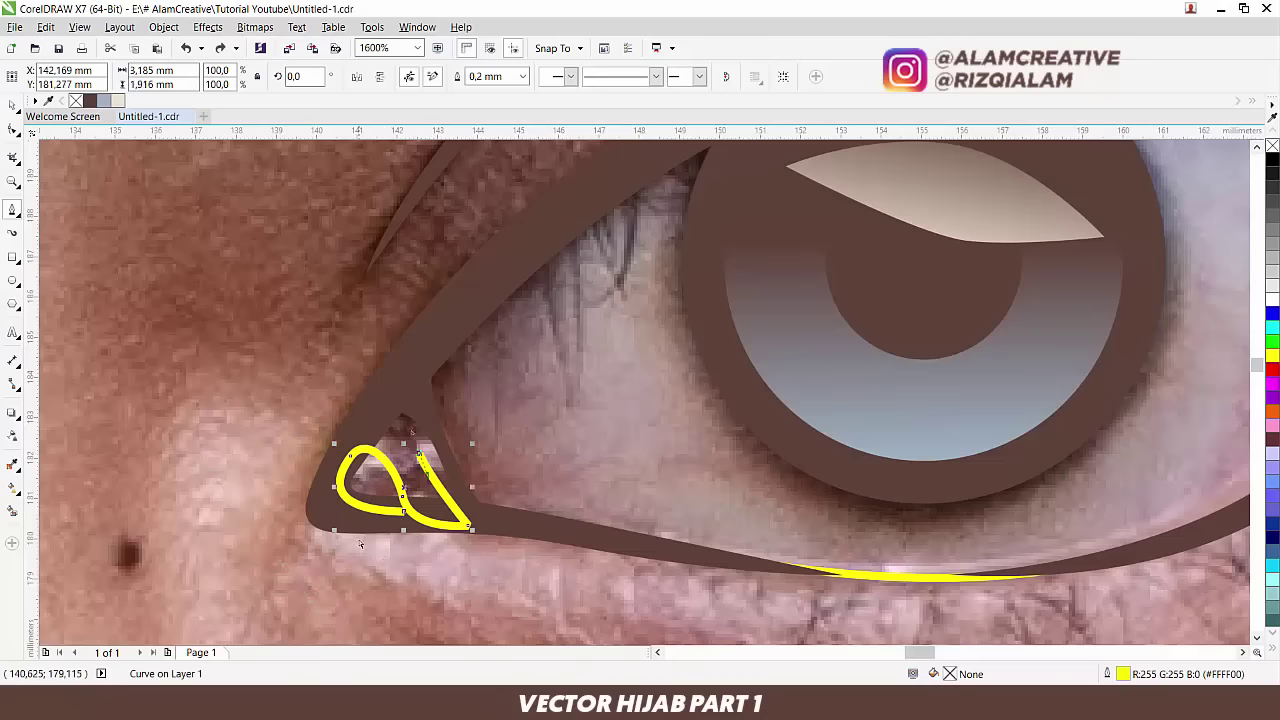
key(ctrl+z)
key(ctrl+z)
Step: Draw a closed shape about 5.2 × 3.7 mm over the lower tear duct, with a narrow neck rising to its upper tip
drag(384, 475, 424, 480)
click(371, 423)
click(418, 395)
click(438, 428)
click(454, 474)
click(460, 522)
drag(318, 544, 212, 540)
click(306, 474)
drag(316, 470, 250, 446)
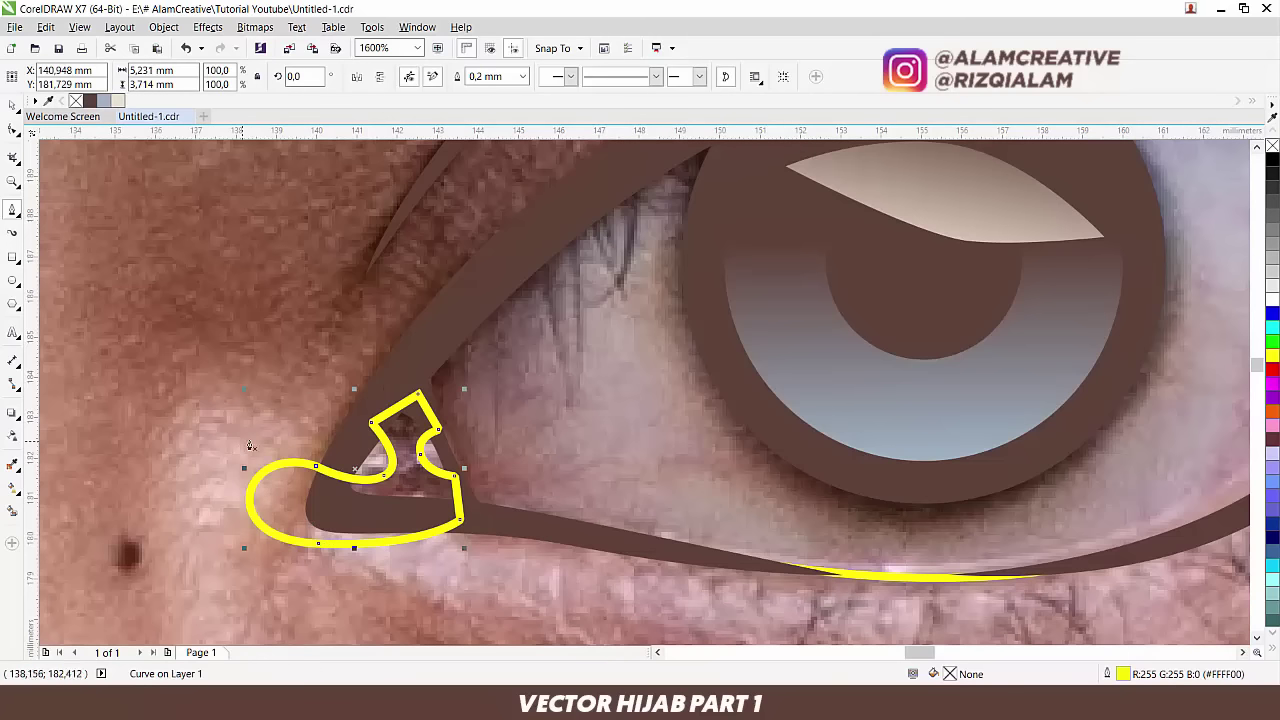
Step: Intersect the narrow-necked lower shape with the tear-duct triangle and delete the leftover shape
click(13, 106)
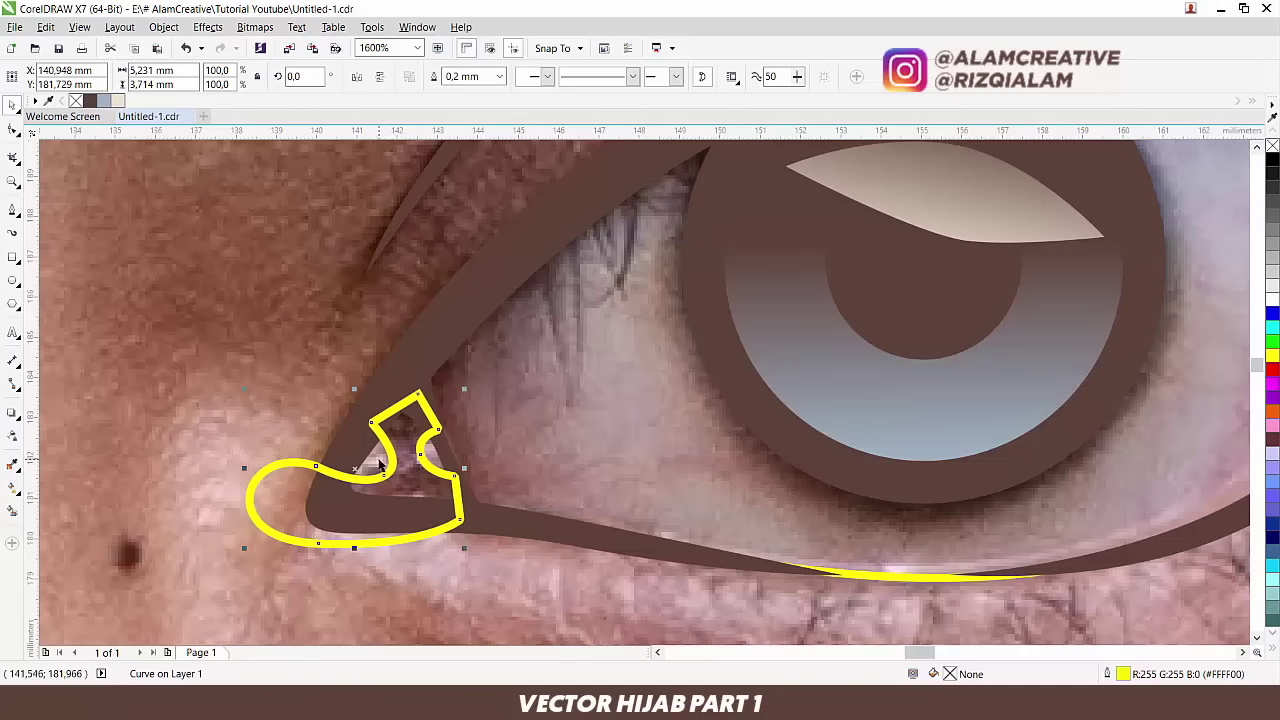
shift+click(379, 463)
drag(381, 466, 162, 316)
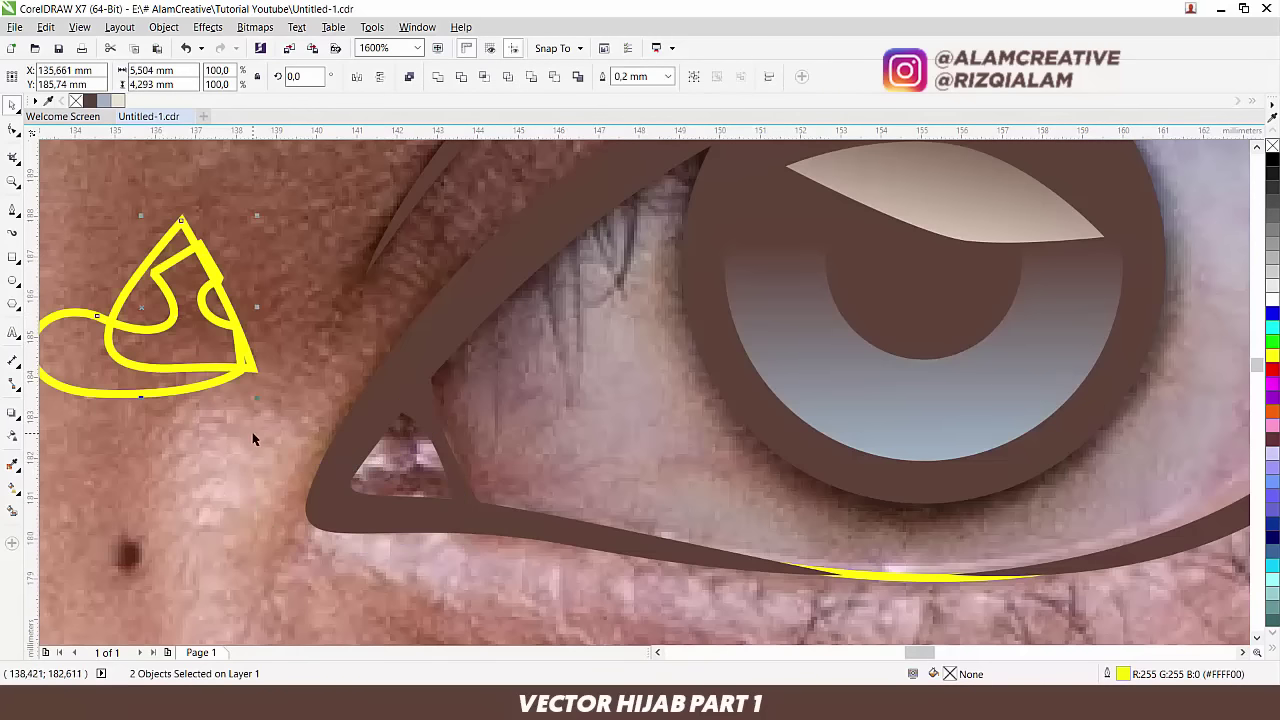
key(ctrl+z)
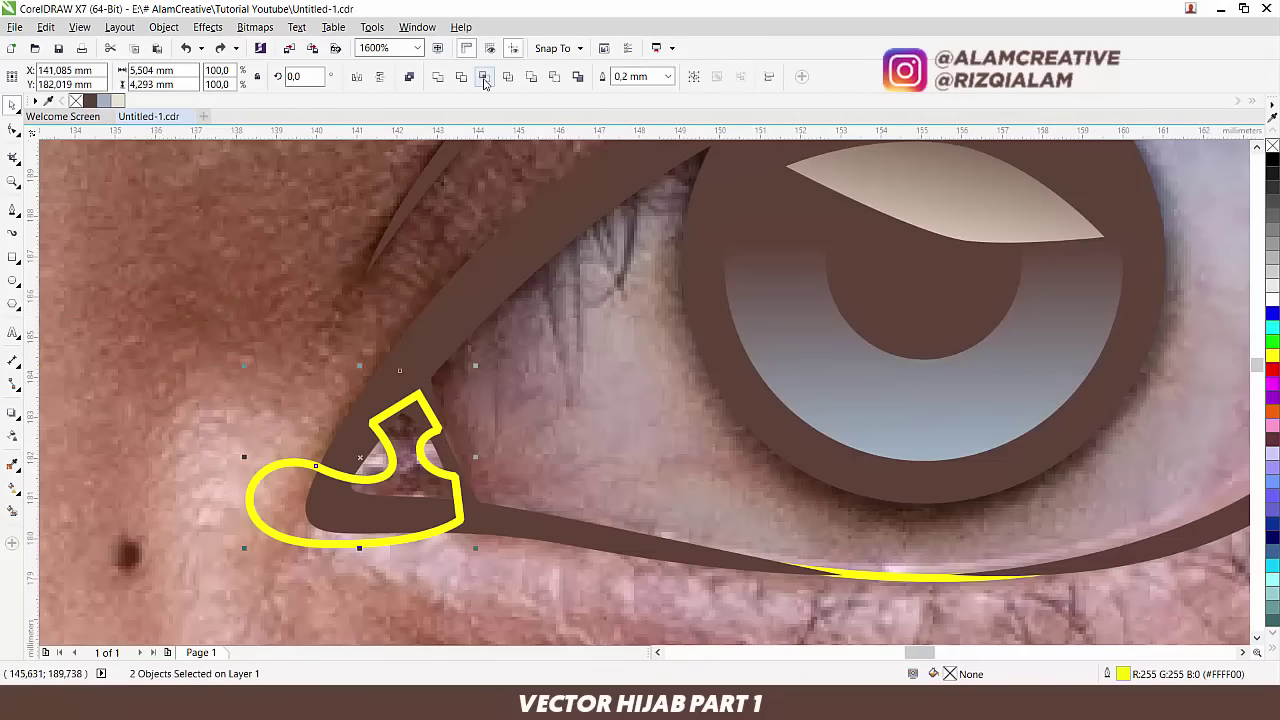
click(484, 78)
drag(423, 482, 249, 482)
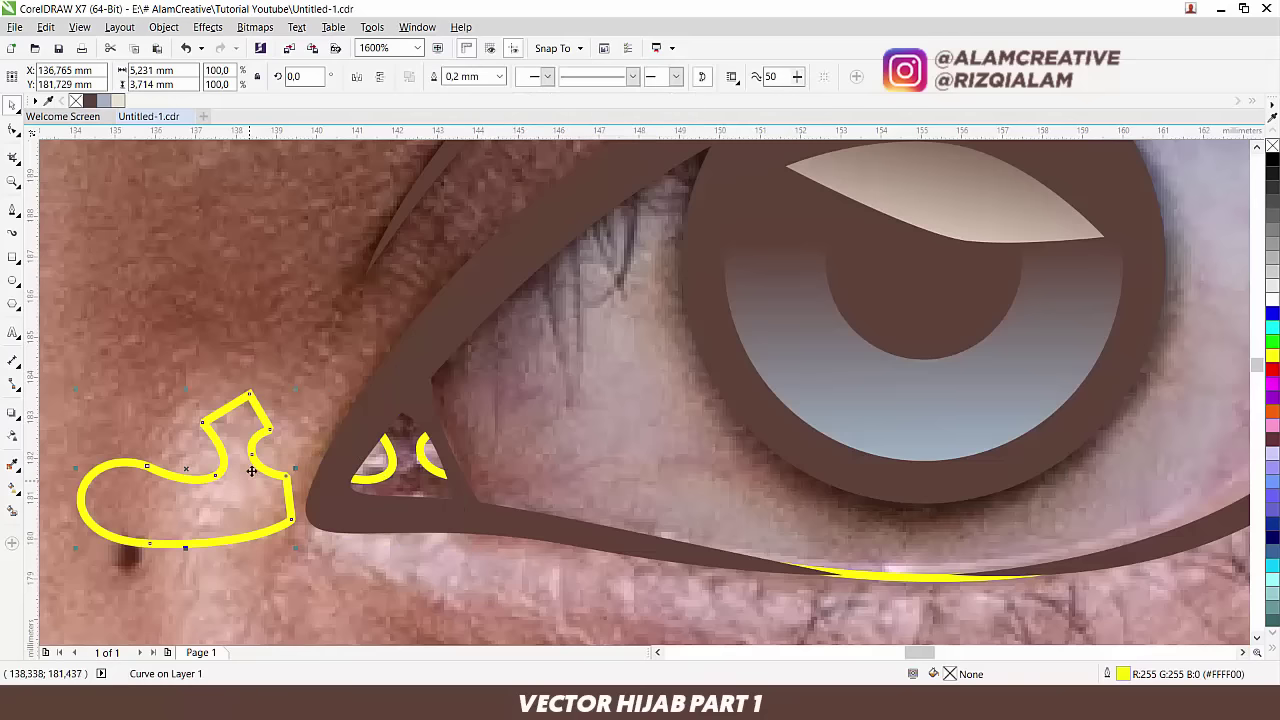
key(Delete)
Step: Sample the pink #C4786A swatch from the mata row and fill the tear-duct triangle with it
scroll(307, 455, down, 4)
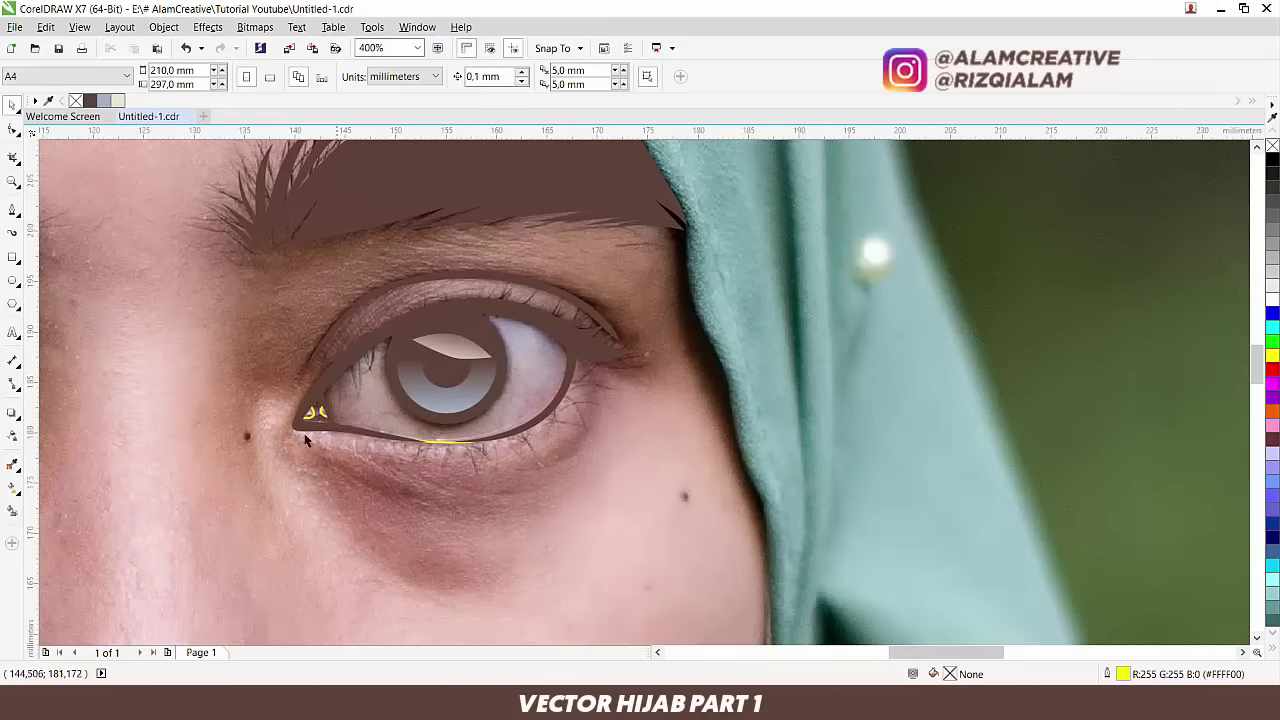
click(12, 465)
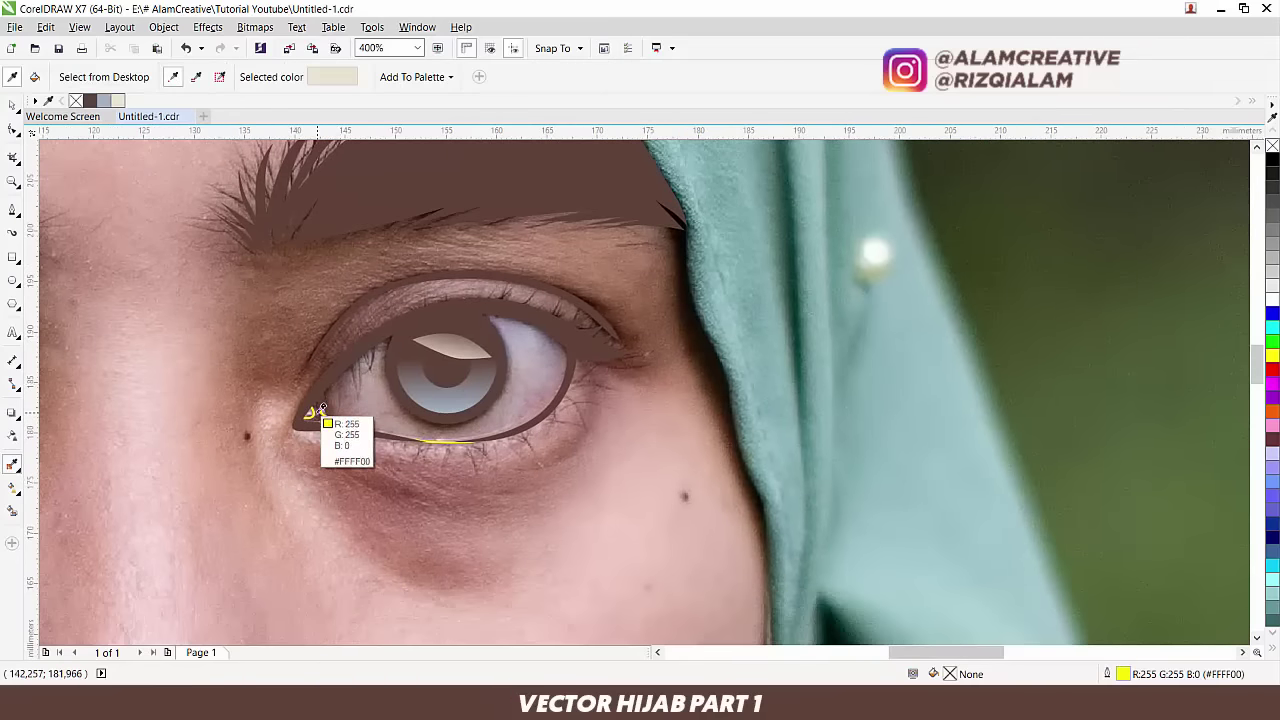
scroll(553, 325, down, 2)
scroll(553, 325, down, 2)
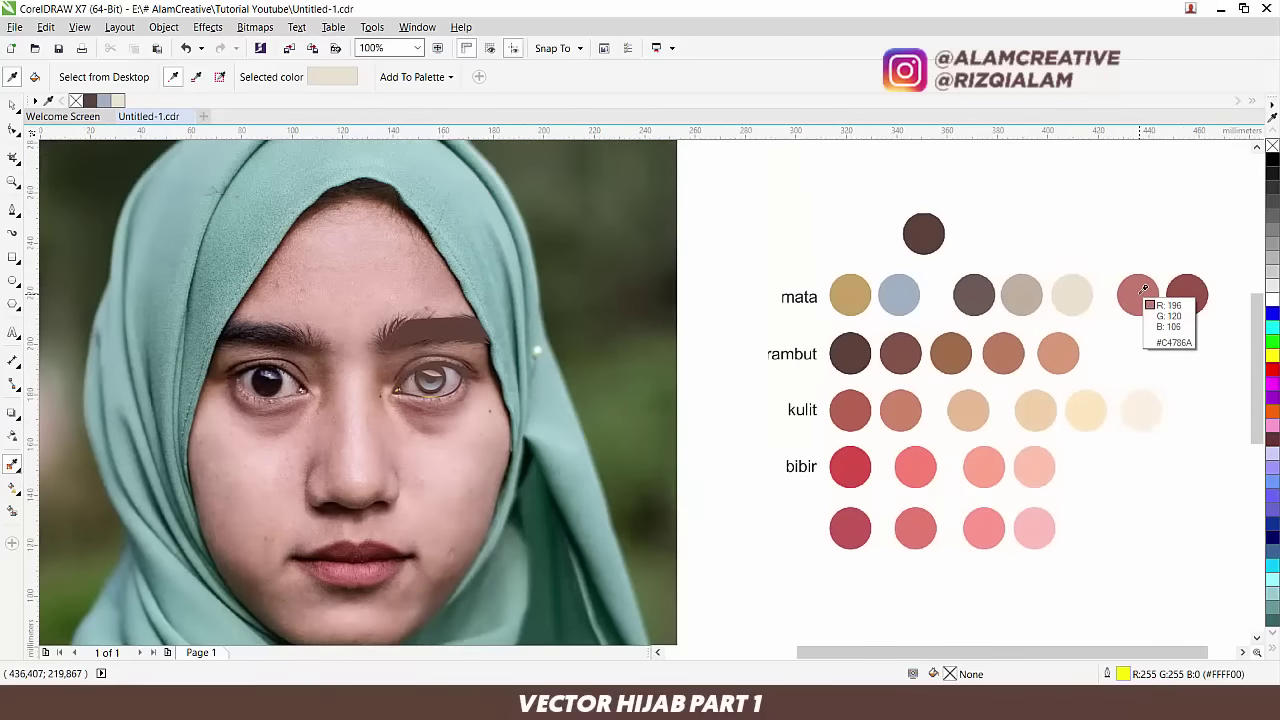
click(1140, 292)
scroll(405, 385, up, 8)
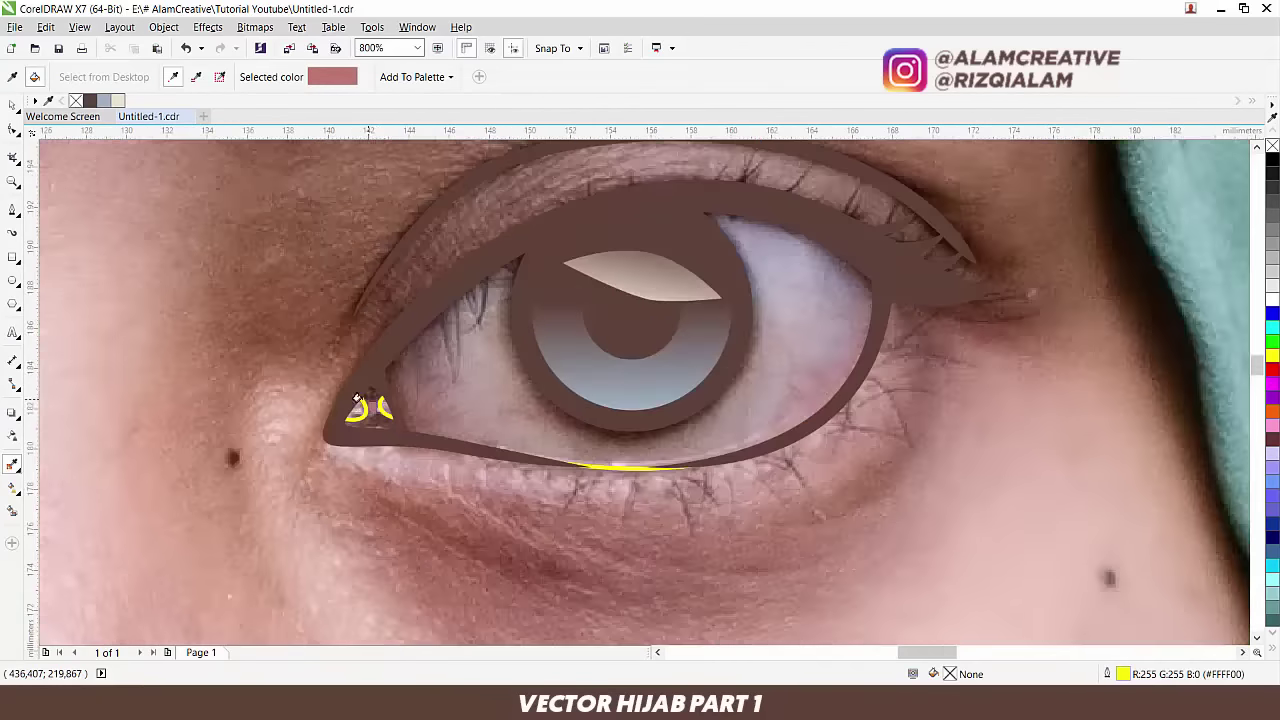
click(347, 421)
Step: Sample the dark red #9A5246 swatch from the mata row and fill the intersected inner tear-duct shape with it
scroll(347, 421, down, 3)
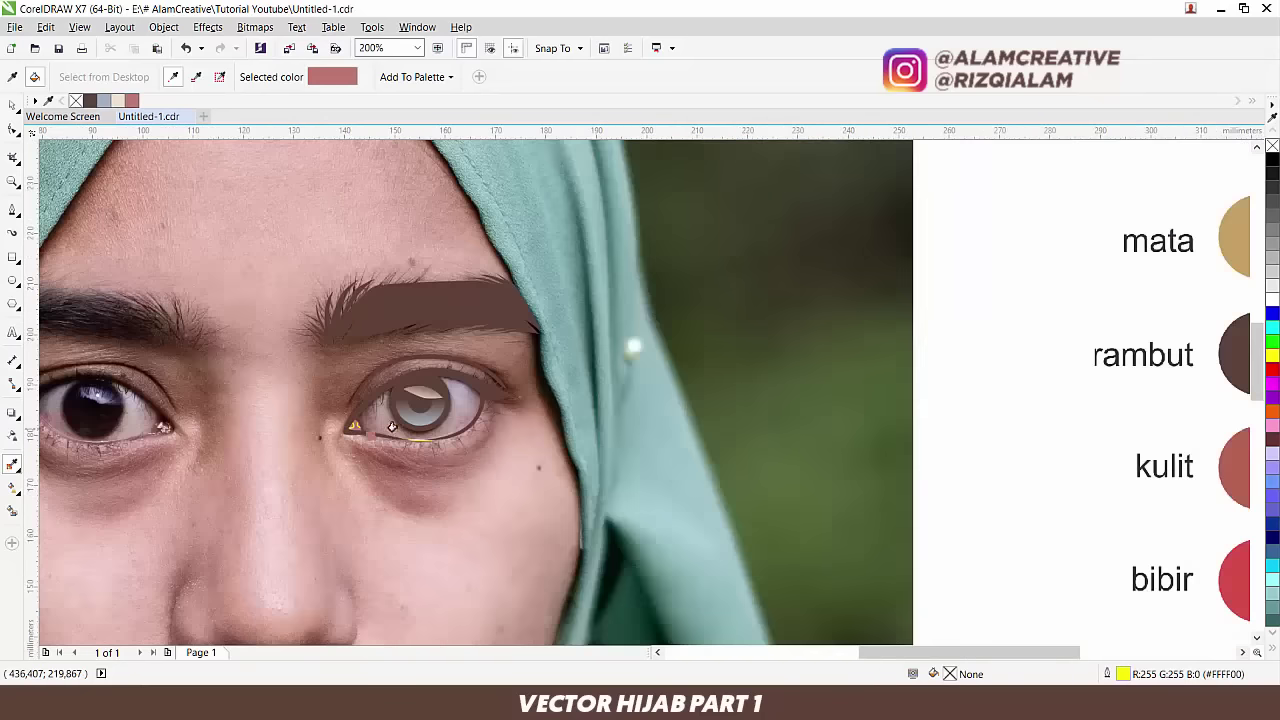
scroll(497, 421, down, 1)
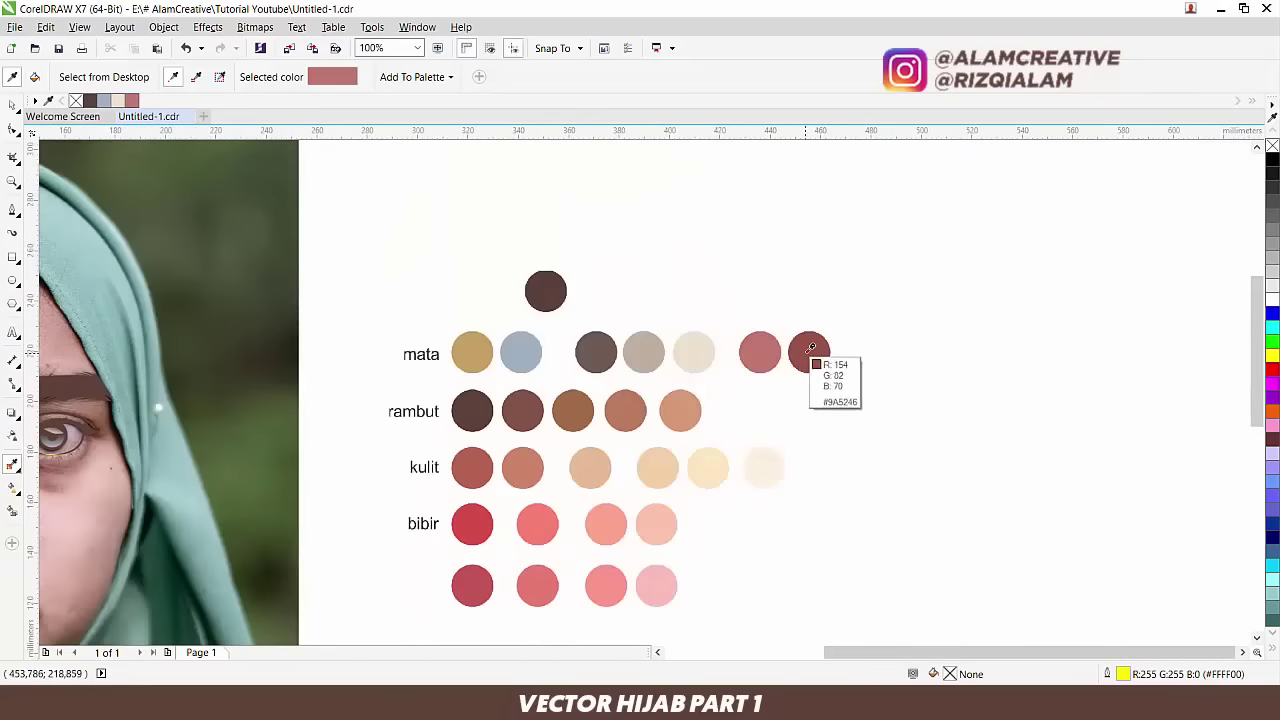
click(809, 352)
scroll(352, 437, left, 2)
scroll(352, 437, up, 8)
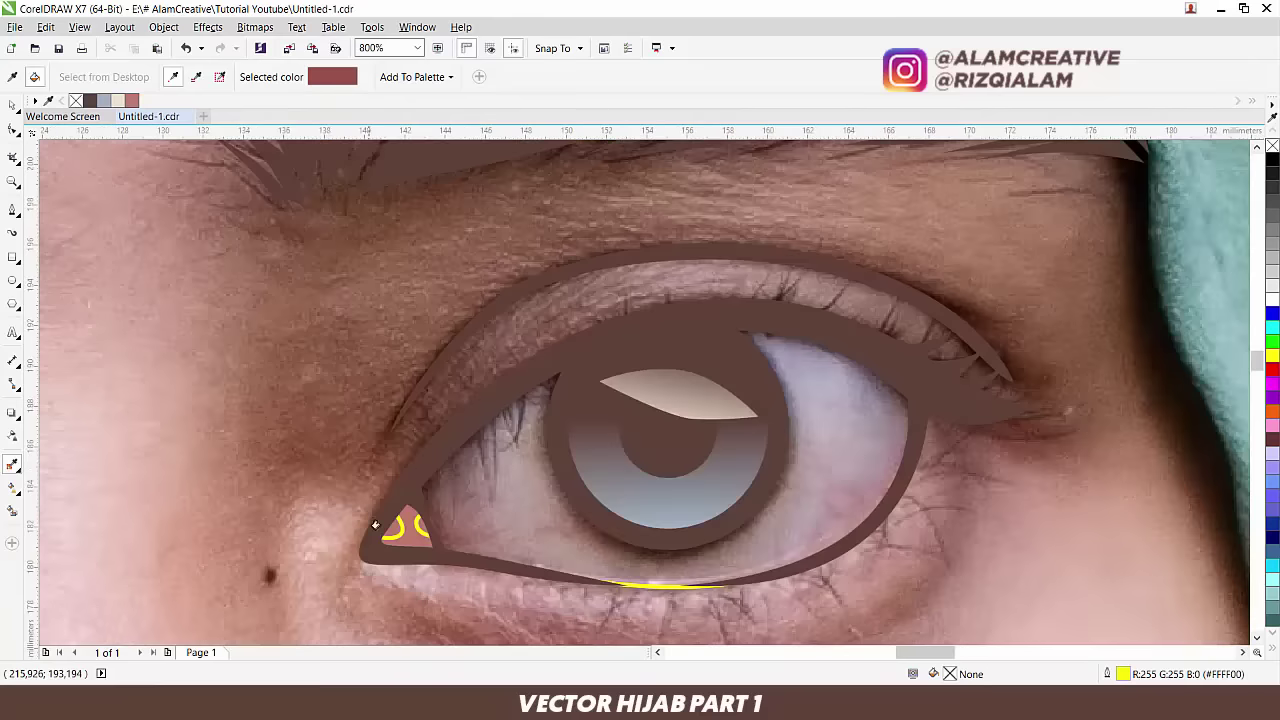
click(420, 516)
Step: Remove the yellow outlines from both filled tear-duct shapes
scroll(421, 516, down, 3)
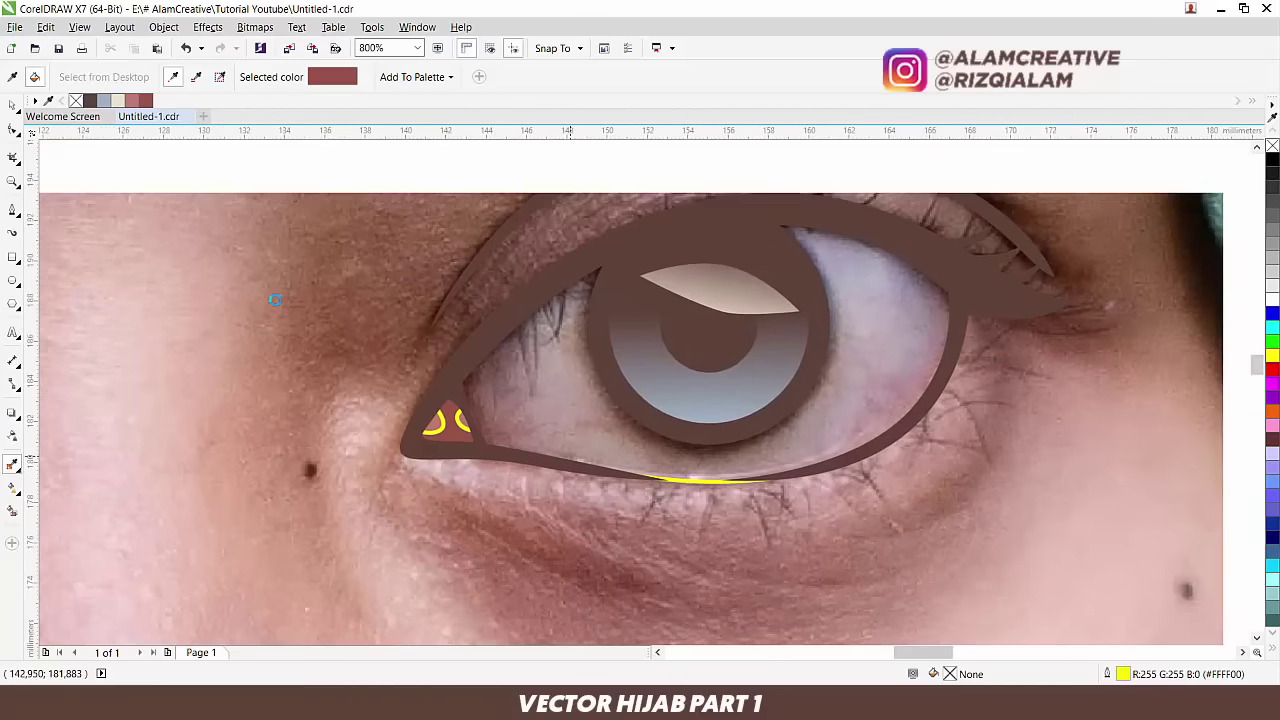
click(12, 105)
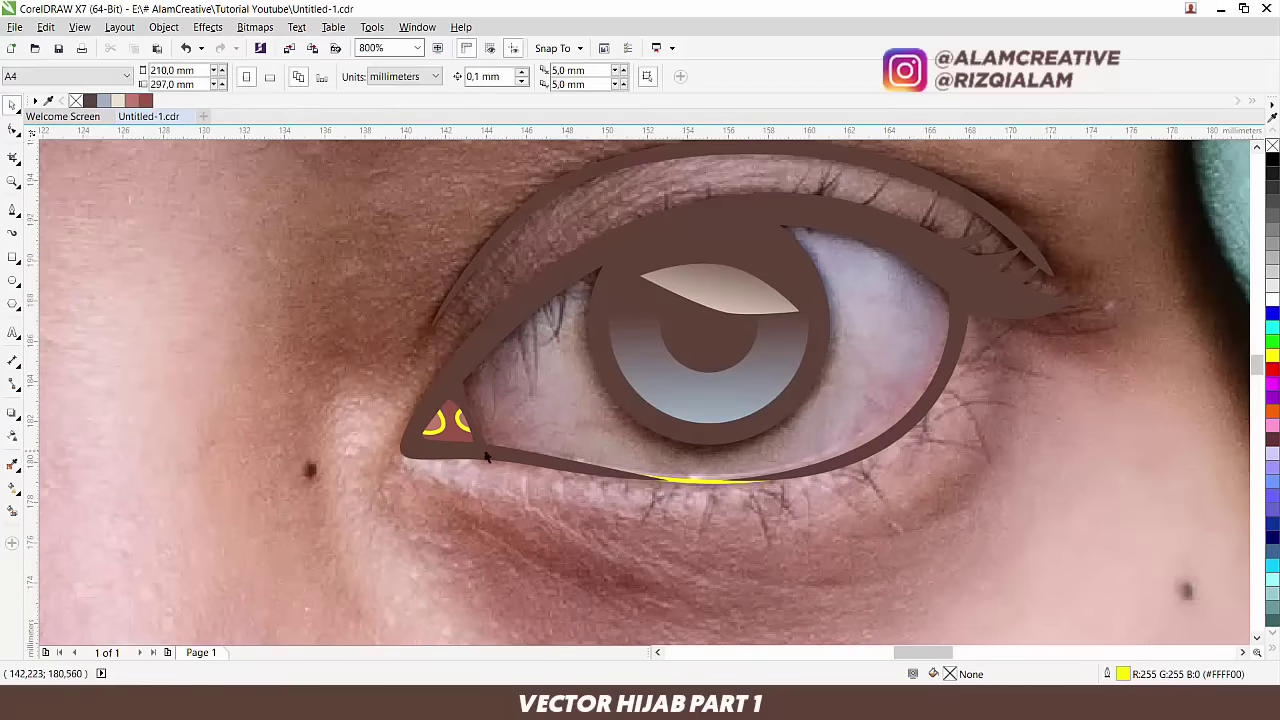
scroll(424, 420, up, 1)
click(458, 435)
shift+click(484, 443)
drag(485, 451, 307, 310)
key(ctrl+z)
right_click(75, 101)
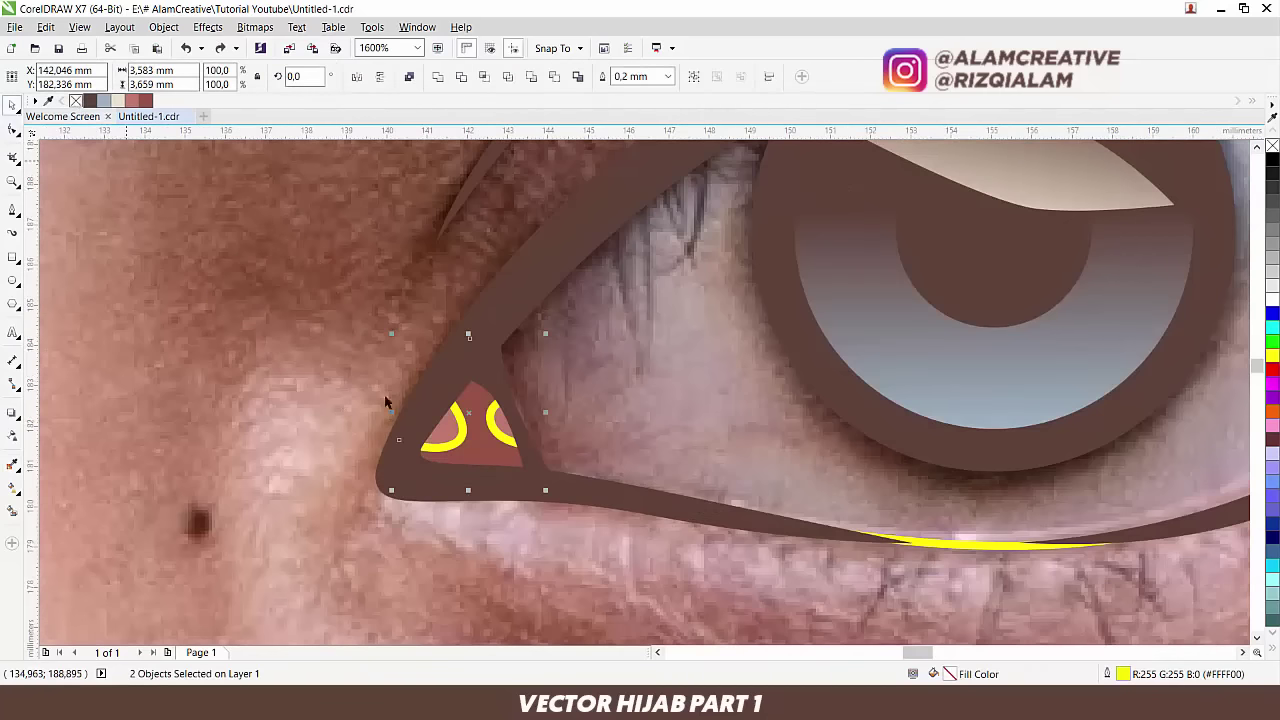
scroll(598, 538, down, 2)
click(601, 562)
Step: Draw a closed shadow shape about 33.9 × 20.4 mm around the eye with the Pen tool, its inner edge curving through the eye white around the iris
scroll(700, 548, up, 2)
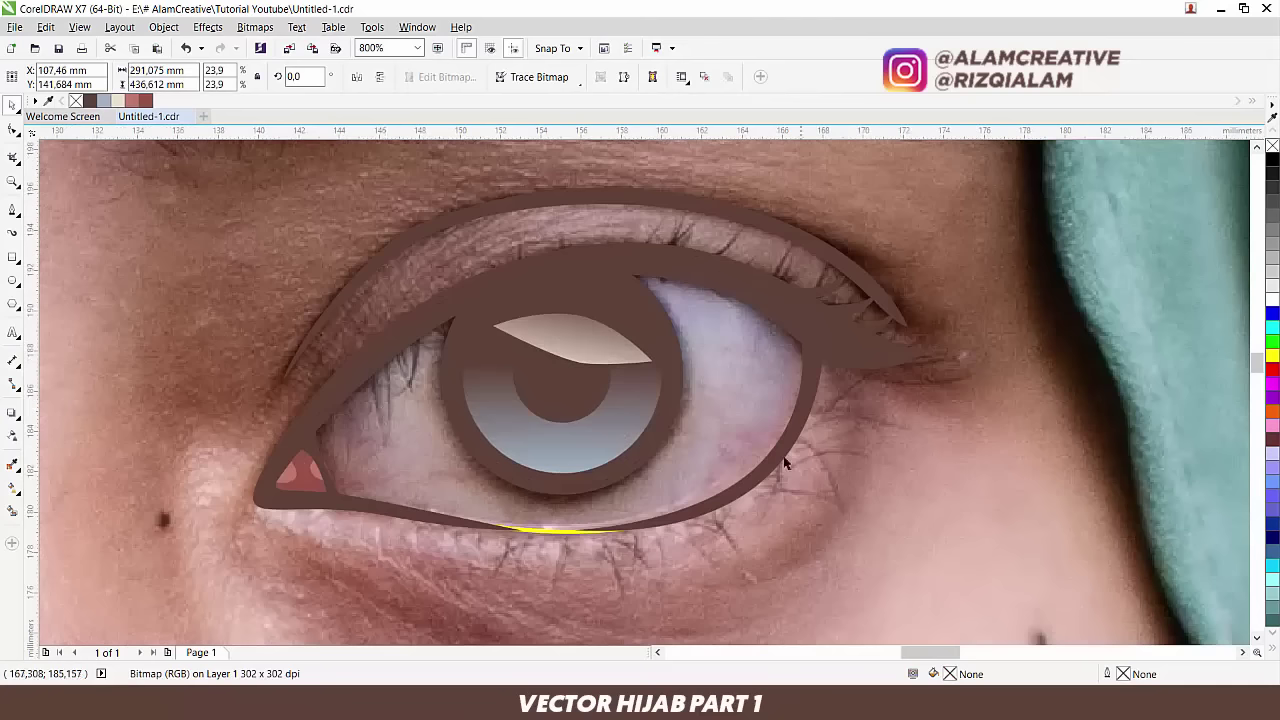
click(14, 207)
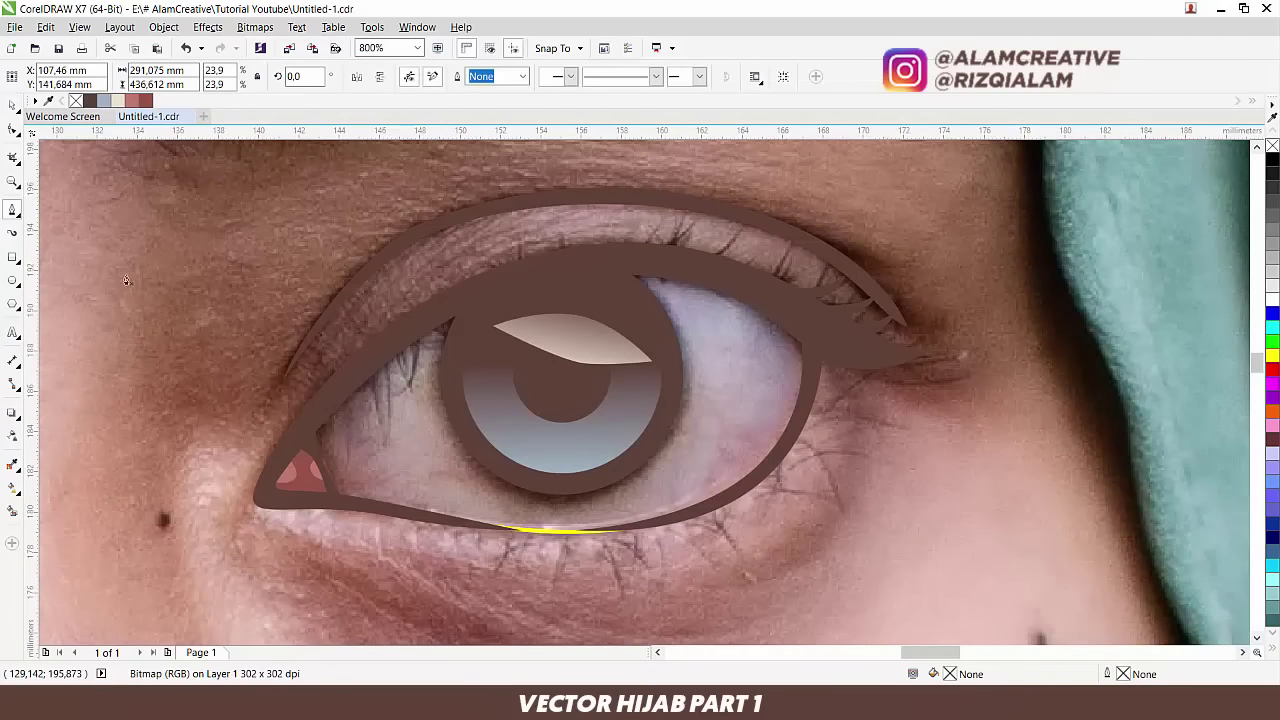
click(473, 528)
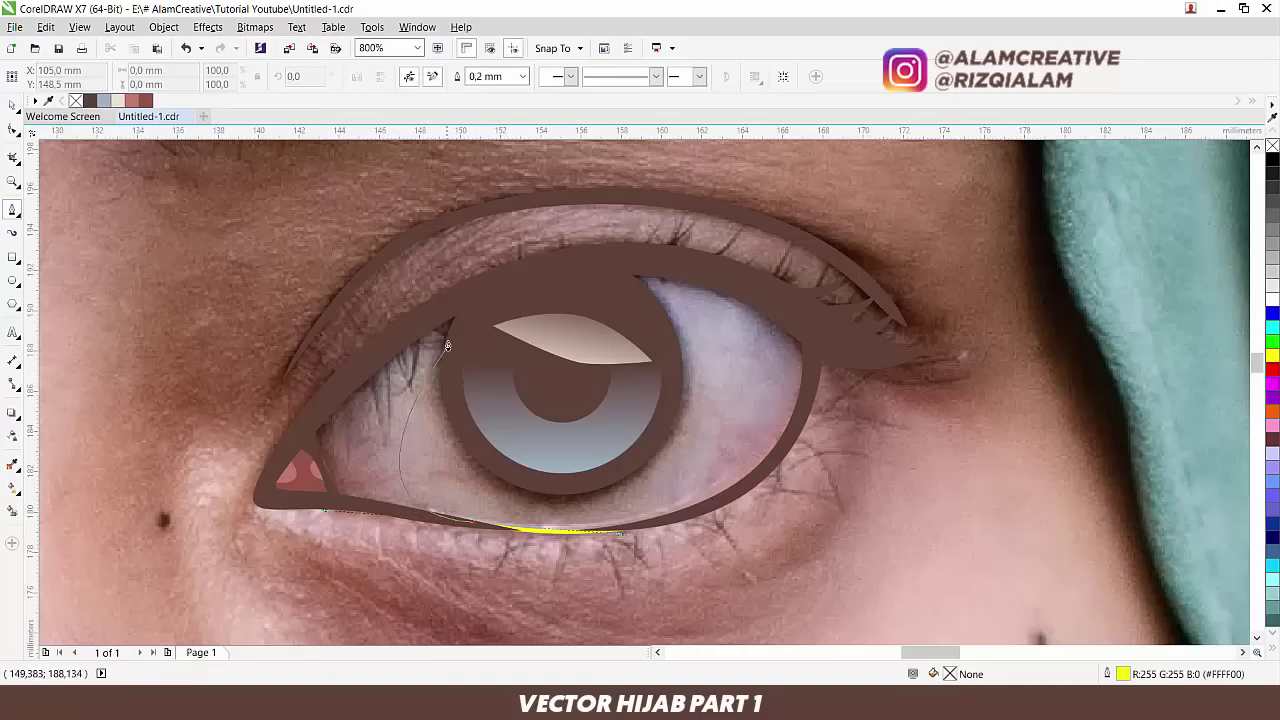
drag(448, 334, 477, 330)
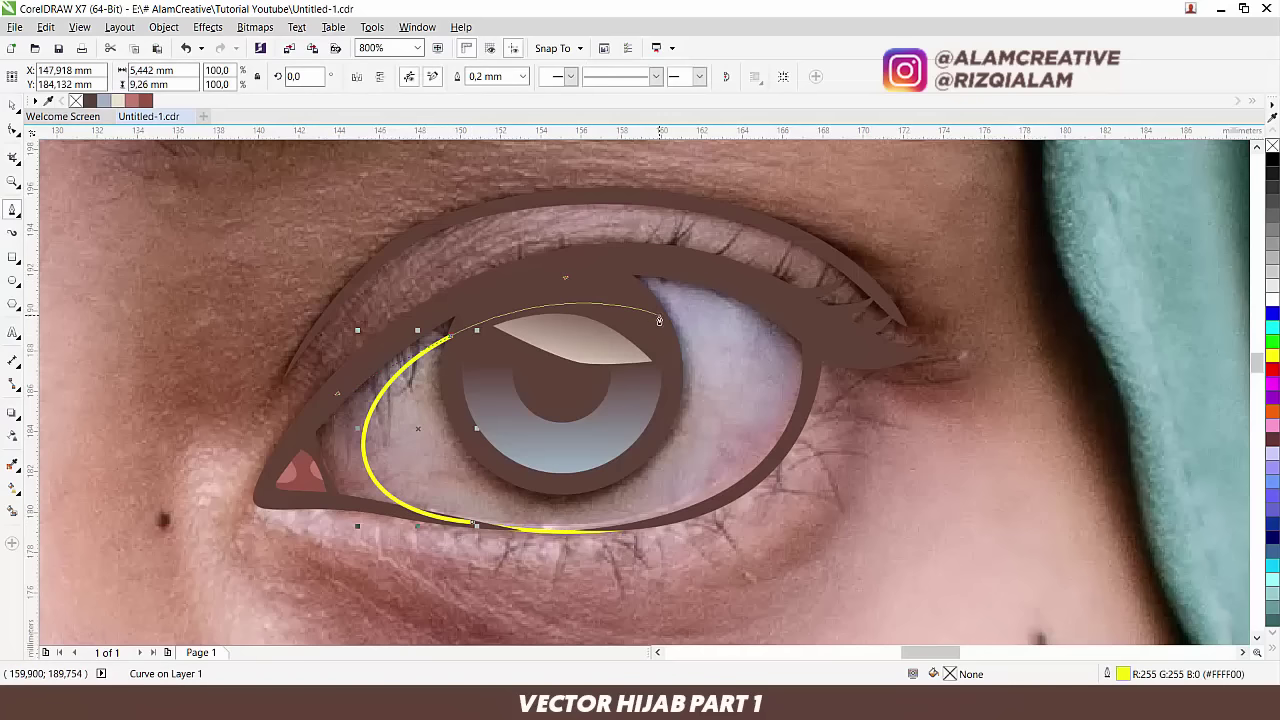
drag(768, 352, 829, 408)
click(727, 509)
drag(904, 391, 948, 230)
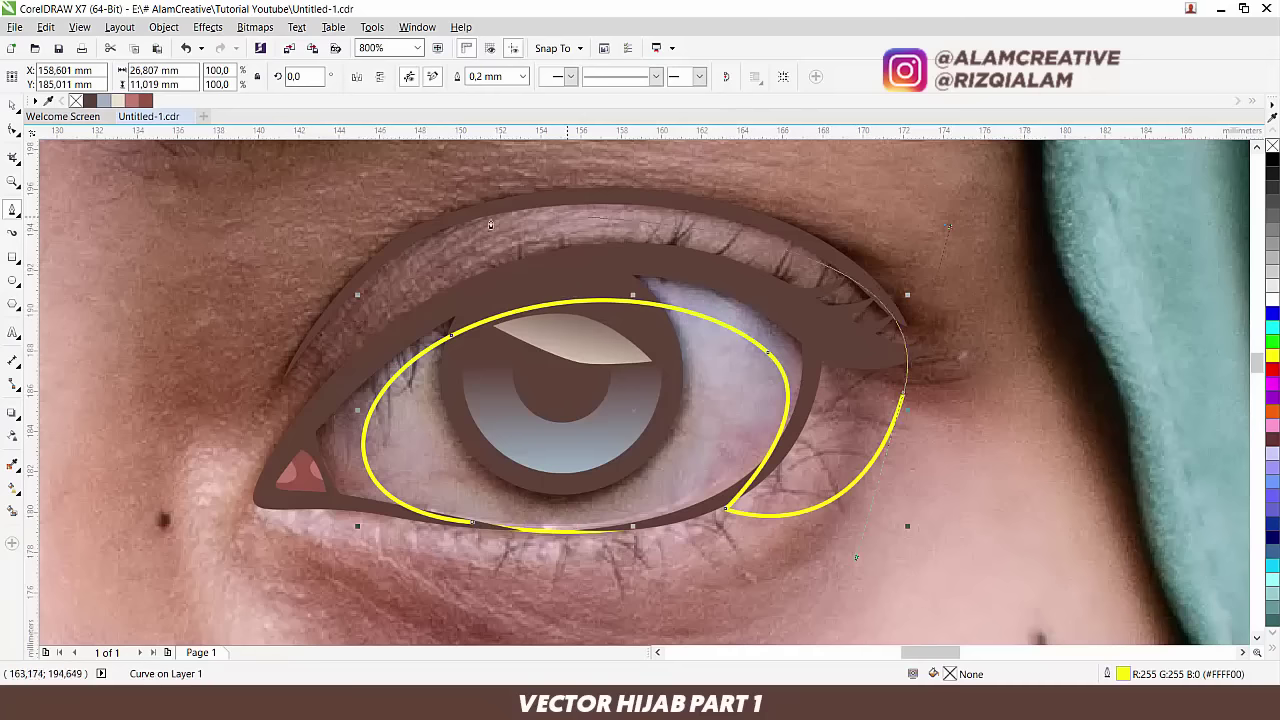
drag(326, 268, 157, 412)
drag(380, 608, 547, 604)
click(474, 524)
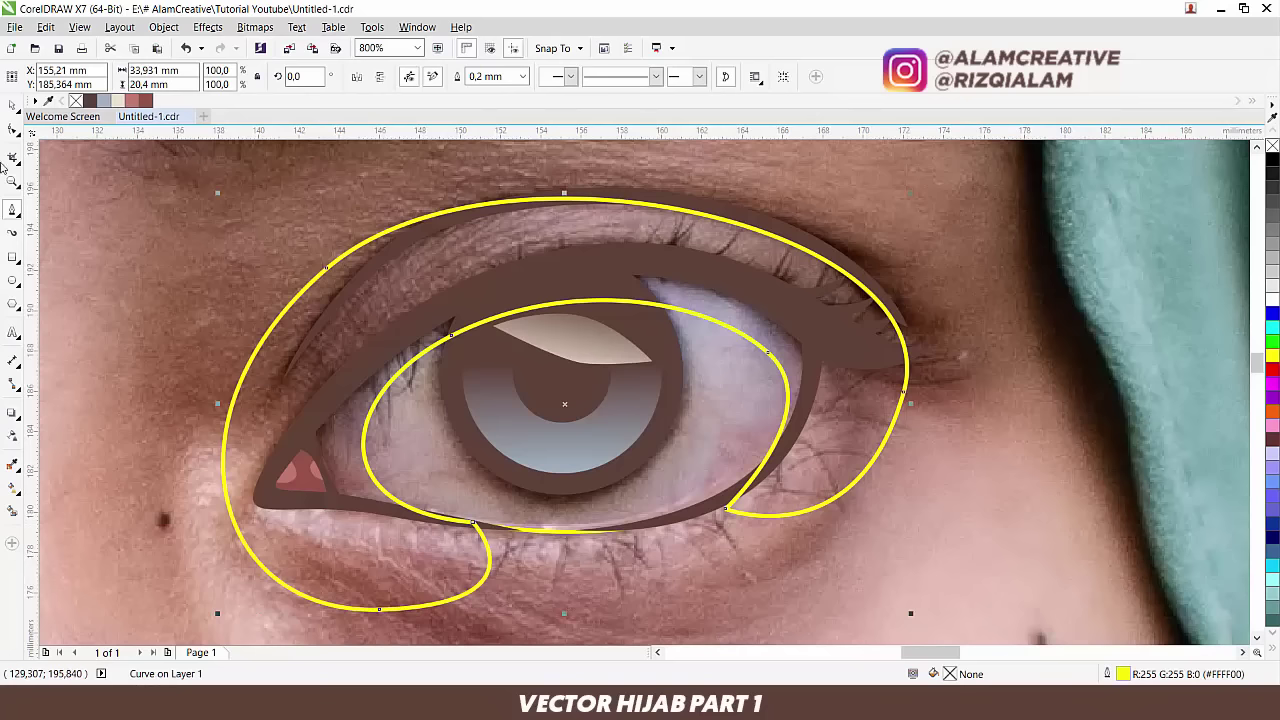
Step: Intersect the large shadow shape with the eye-white shape and delete the leftover curve
click(12, 106)
shift+click(412, 446)
drag(409, 425, 422, 527)
key(ctrl+z)
click(485, 78)
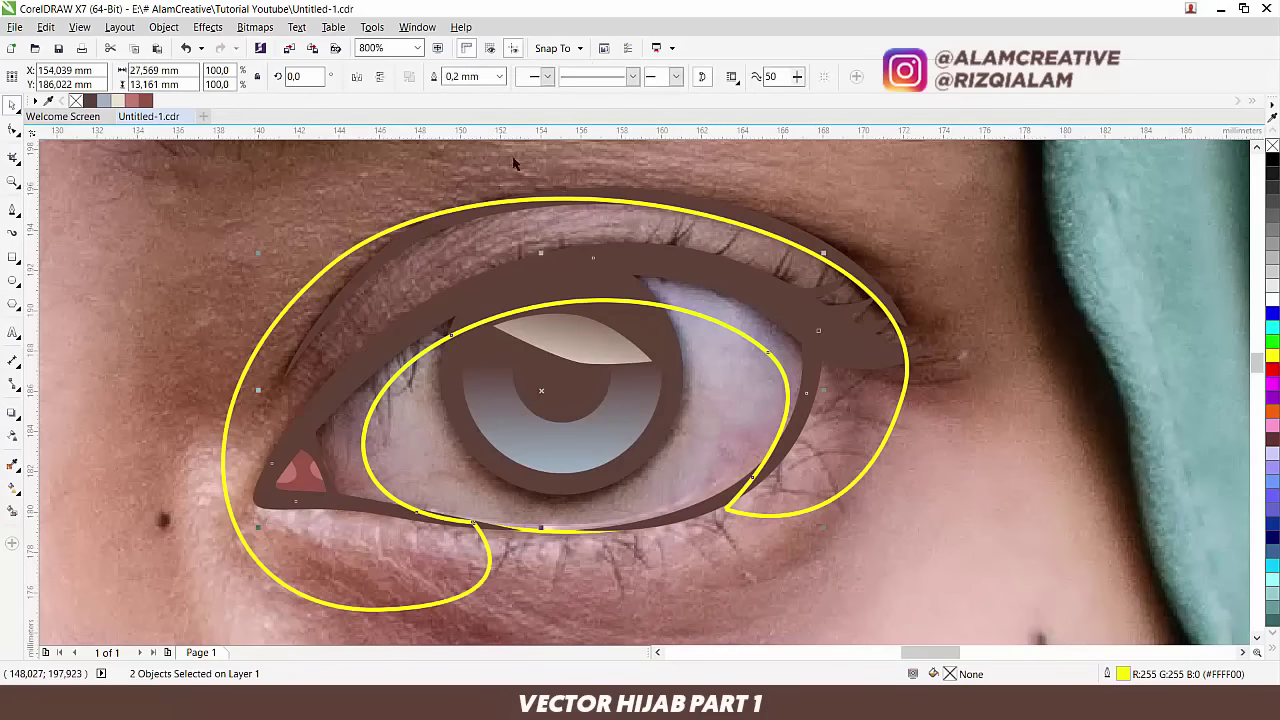
drag(730, 319, 657, 410)
key(Delete)
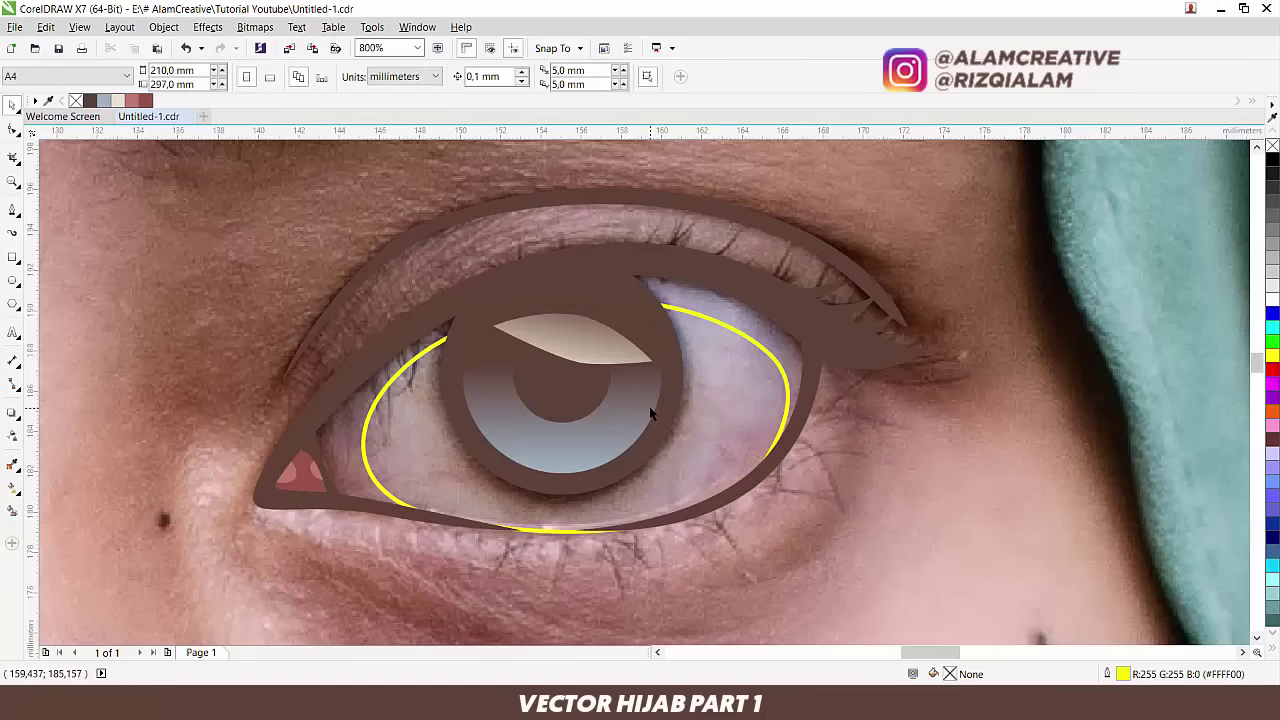
Step: Draw a closed oval about 17.5 × 8.4 mm around the iris, inside the shadow shape's inner edge
scroll(585, 380, down, 2)
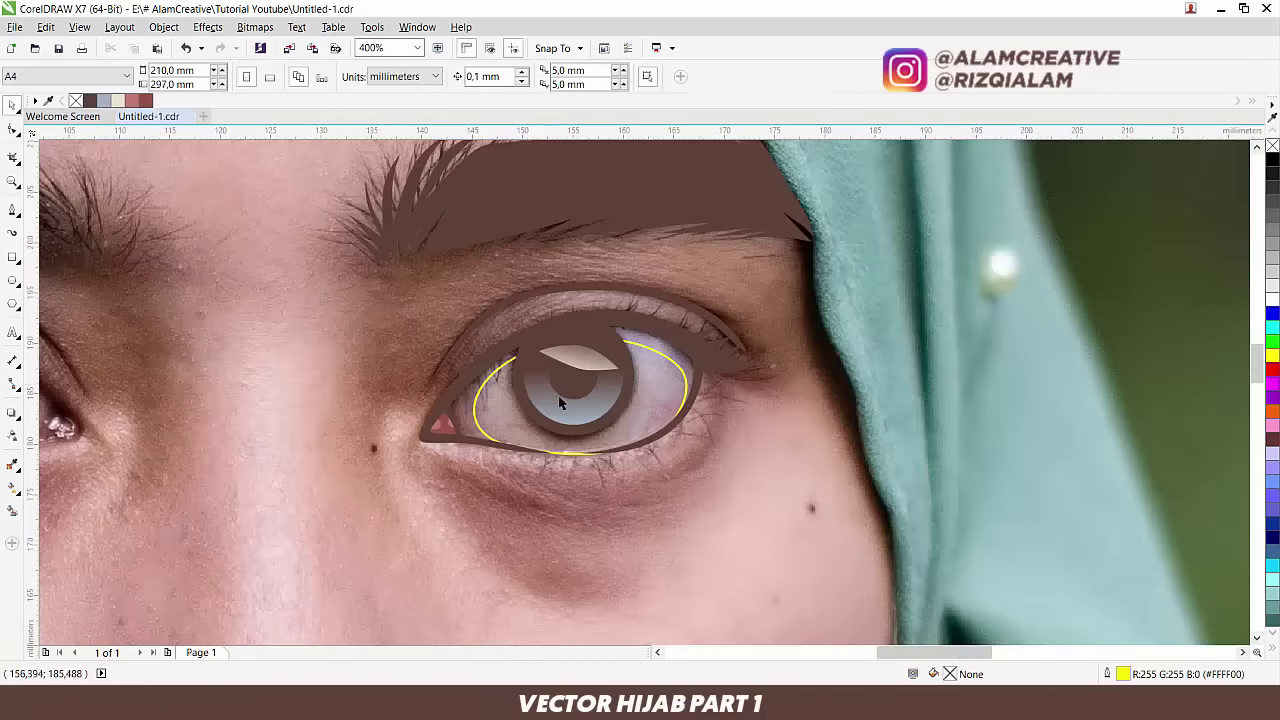
scroll(560, 402, up, 2)
key(F5)
click(641, 300)
drag(771, 360, 786, 416)
drag(563, 470, 458, 472)
drag(425, 373, 411, 295)
drag(553, 316, 557, 316)
key(space)
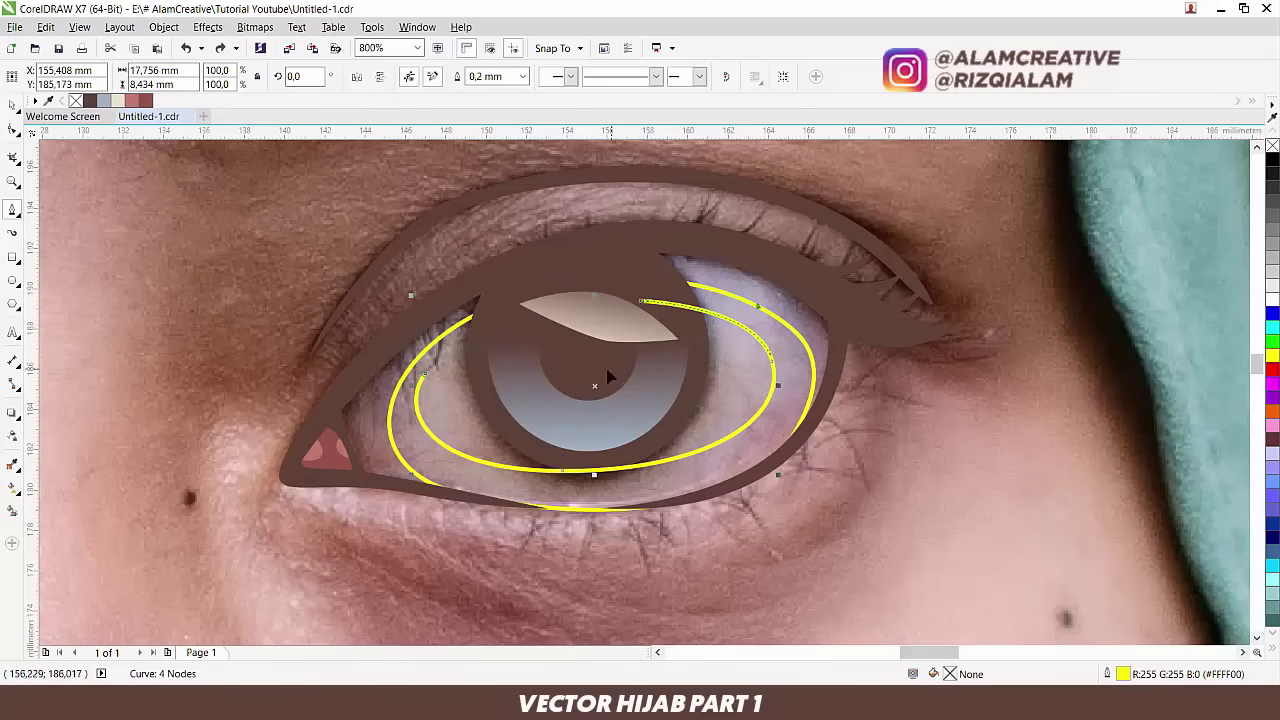
key(ctrl+z)
drag(430, 368, 453, 333)
drag(641, 301, 555, 308)
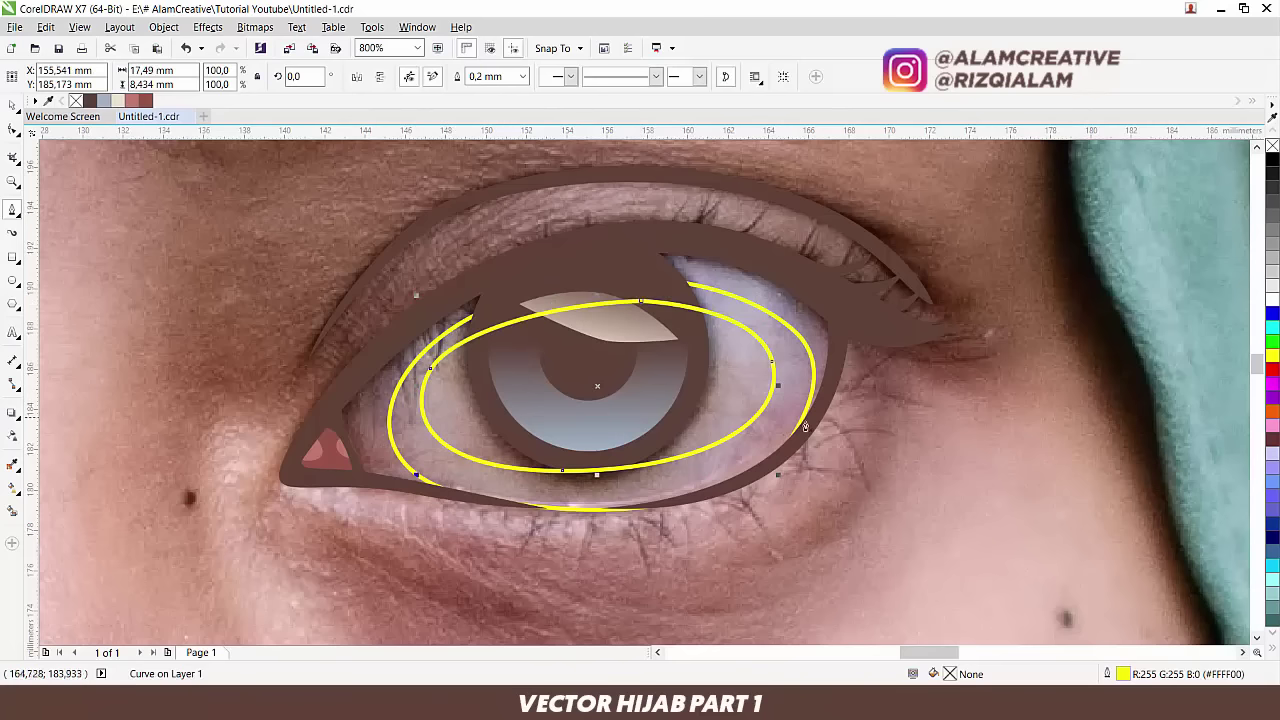
Step: Intersect the inner oval with the eye-white shape and delete the leftover oval
click(12, 104)
drag(732, 409, 621, 430)
key(ctrl+z)
shift+click(748, 456)
drag(750, 459, 262, 492)
key(ctrl+z)
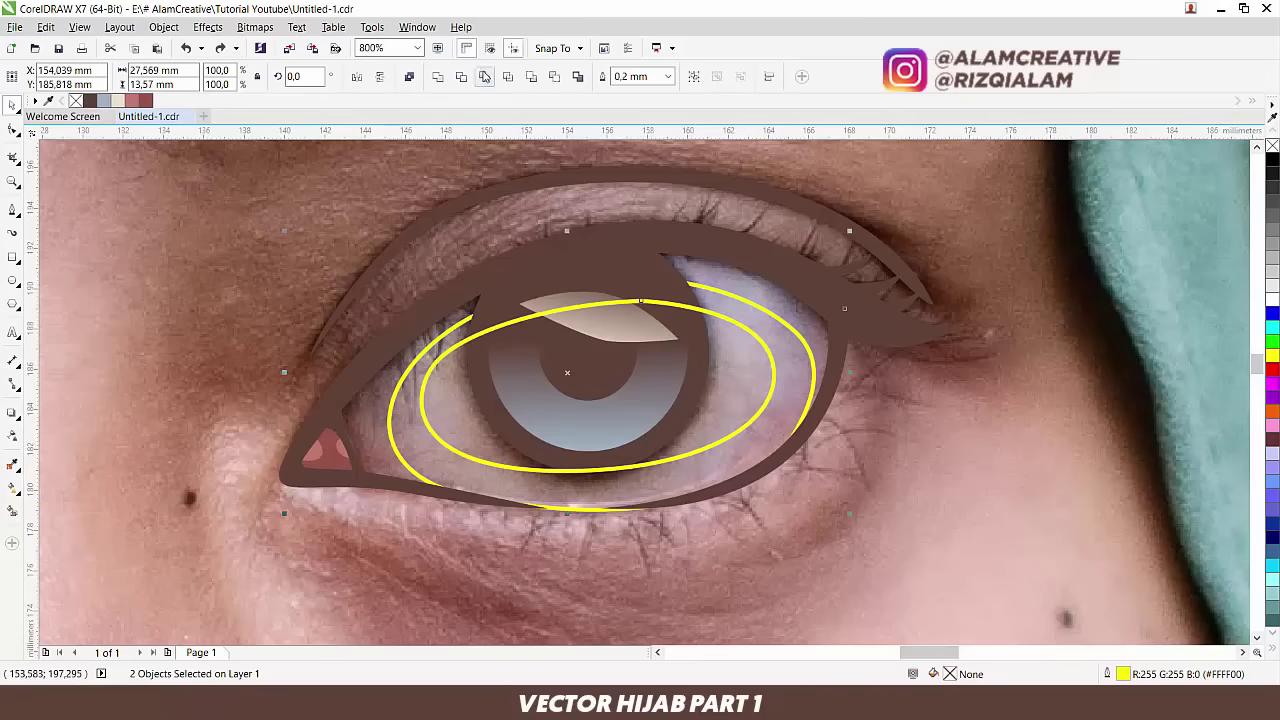
click(484, 78)
drag(722, 371, 680, 503)
key(Delete)
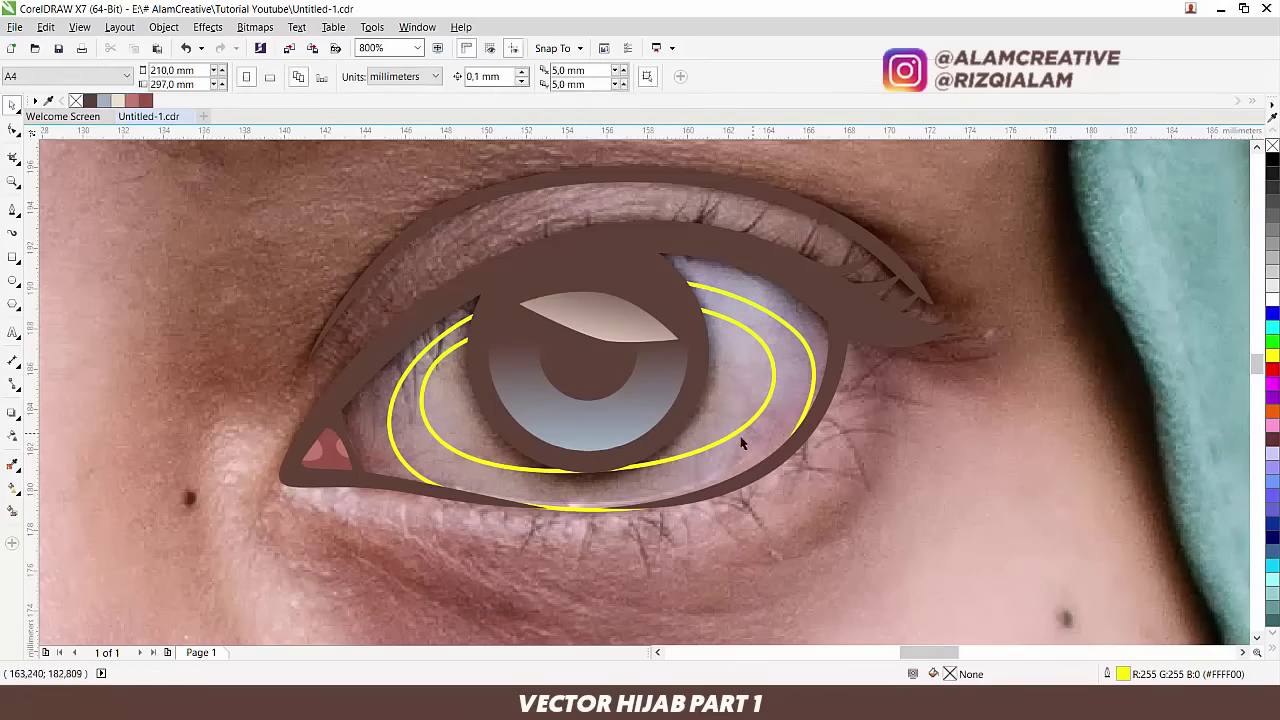
Step: Sample the dark grey-brown swatch from the mata row and fill the outer shadow shape of the eye white with it
scroll(711, 446, down, 1)
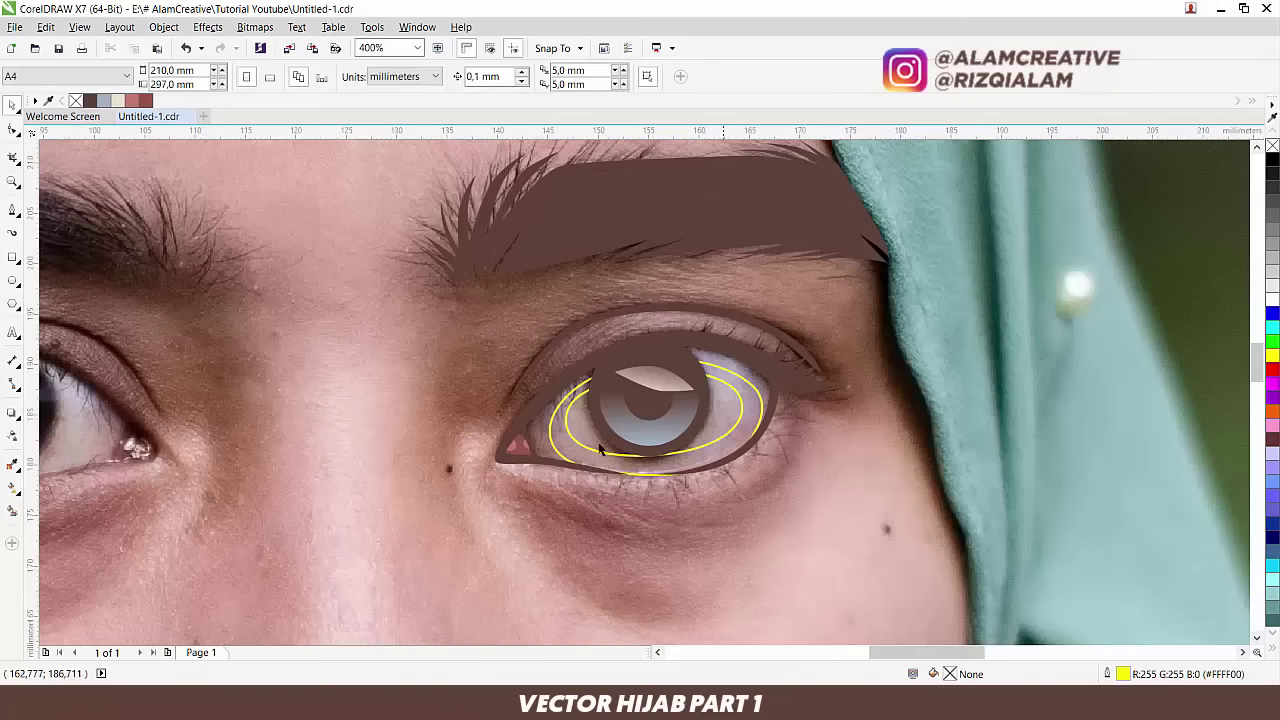
click(12, 465)
scroll(500, 470, down, 2)
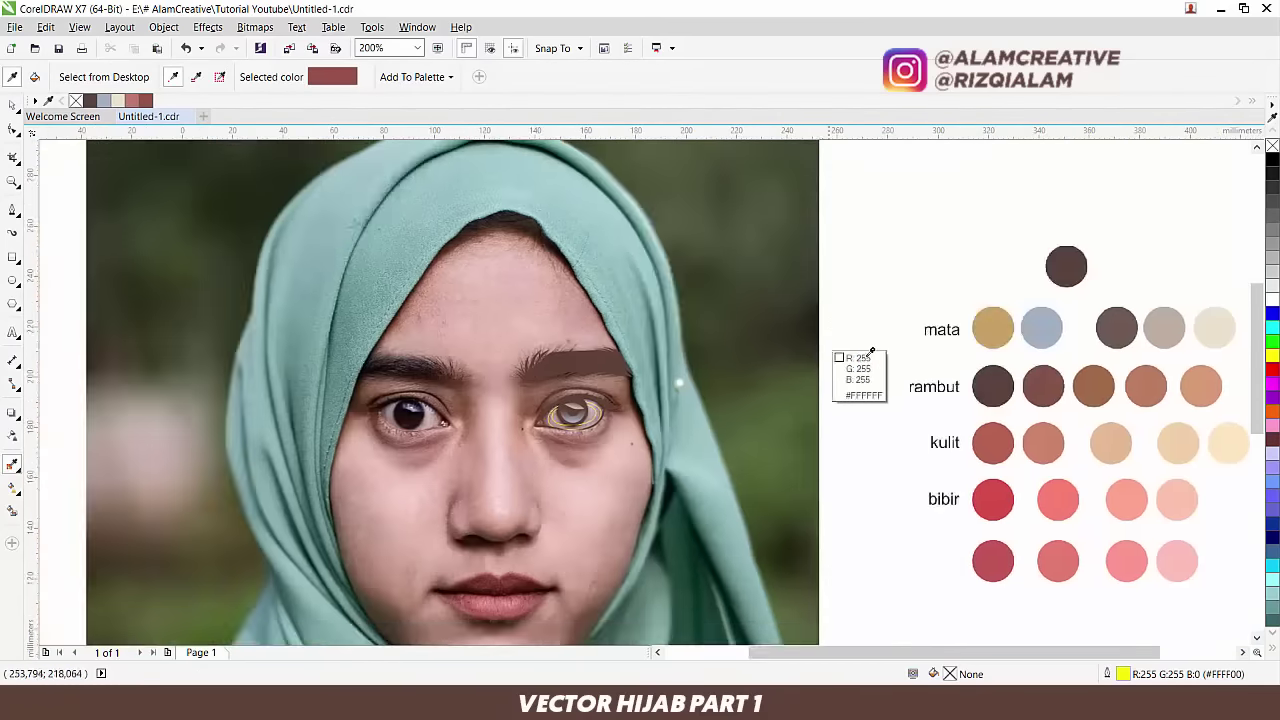
scroll(872, 352, down, 1)
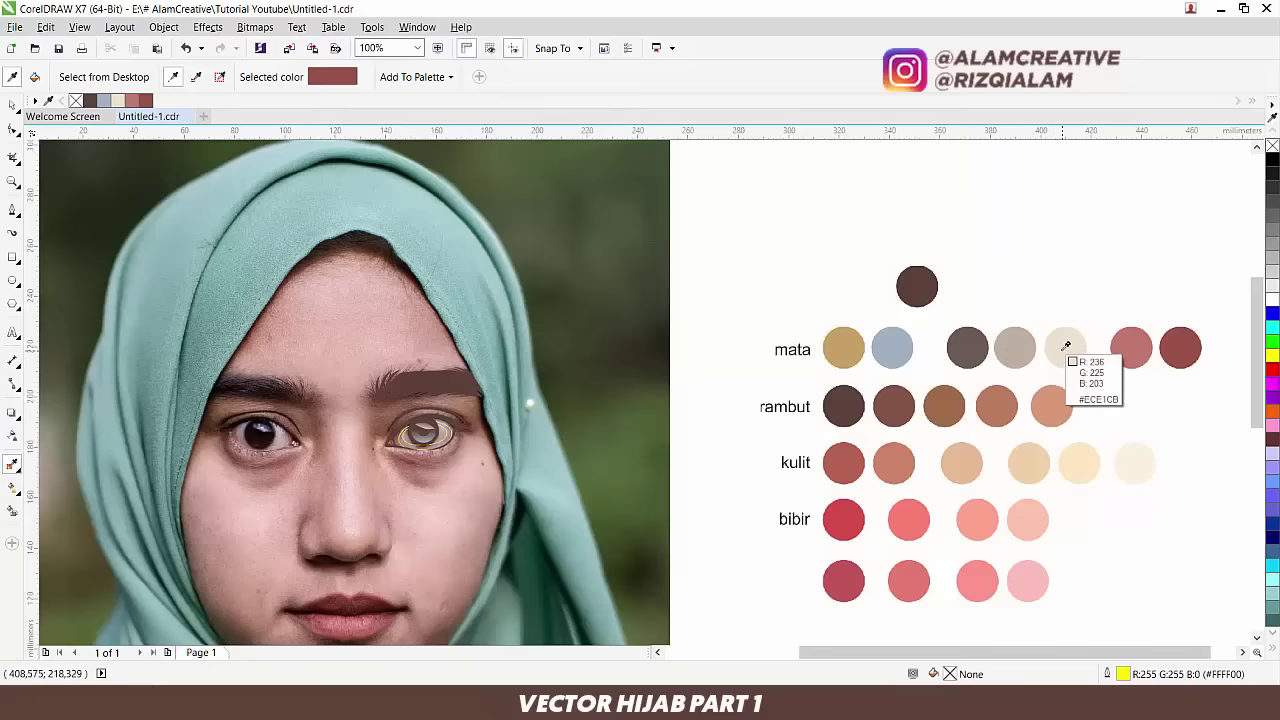
click(967, 345)
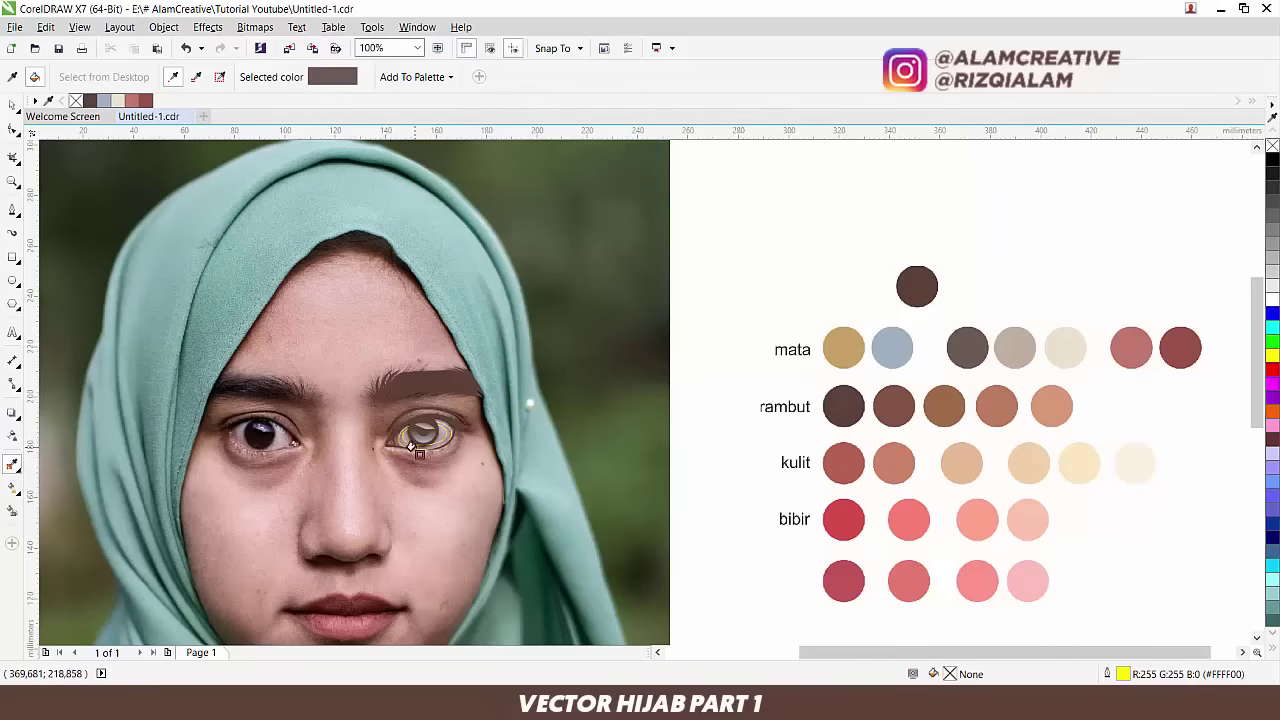
scroll(410, 447, up, 3)
click(256, 373)
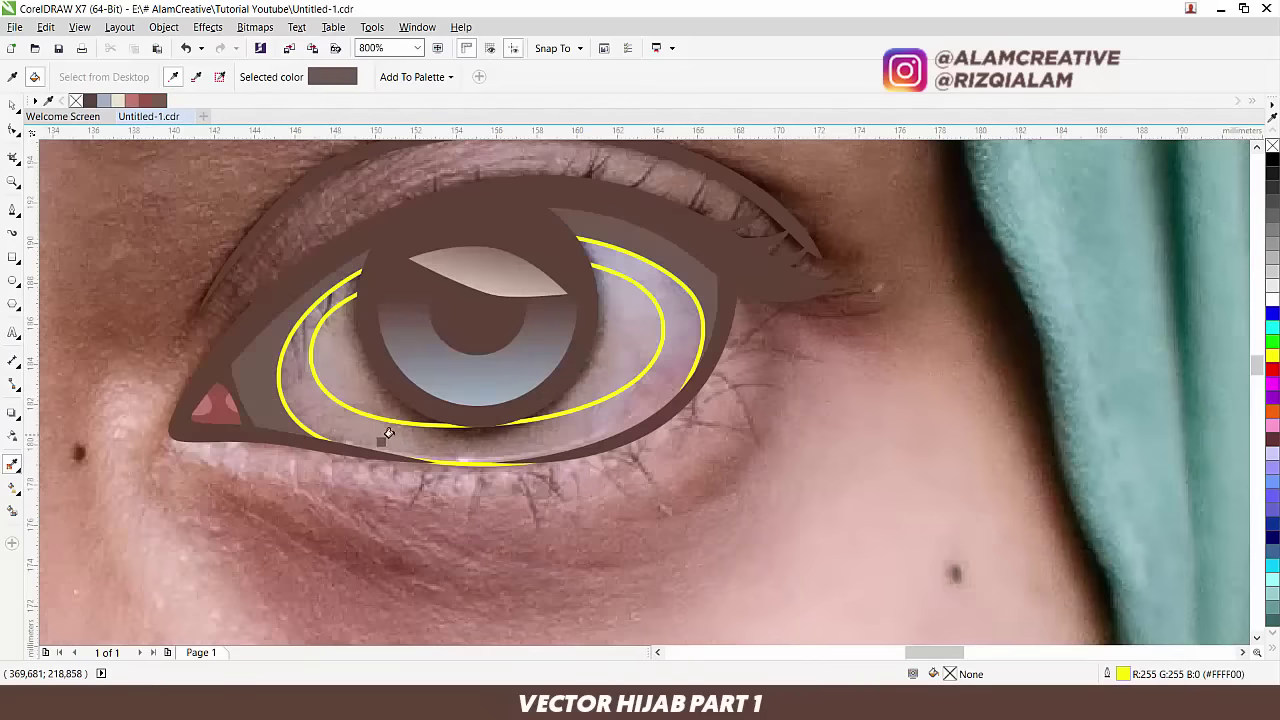
Step: Sample the light taupe swatch from the mata row and fill the eye white between the shadow and the inner oval
scroll(466, 413, down, 3)
scroll(704, 395, up, 1)
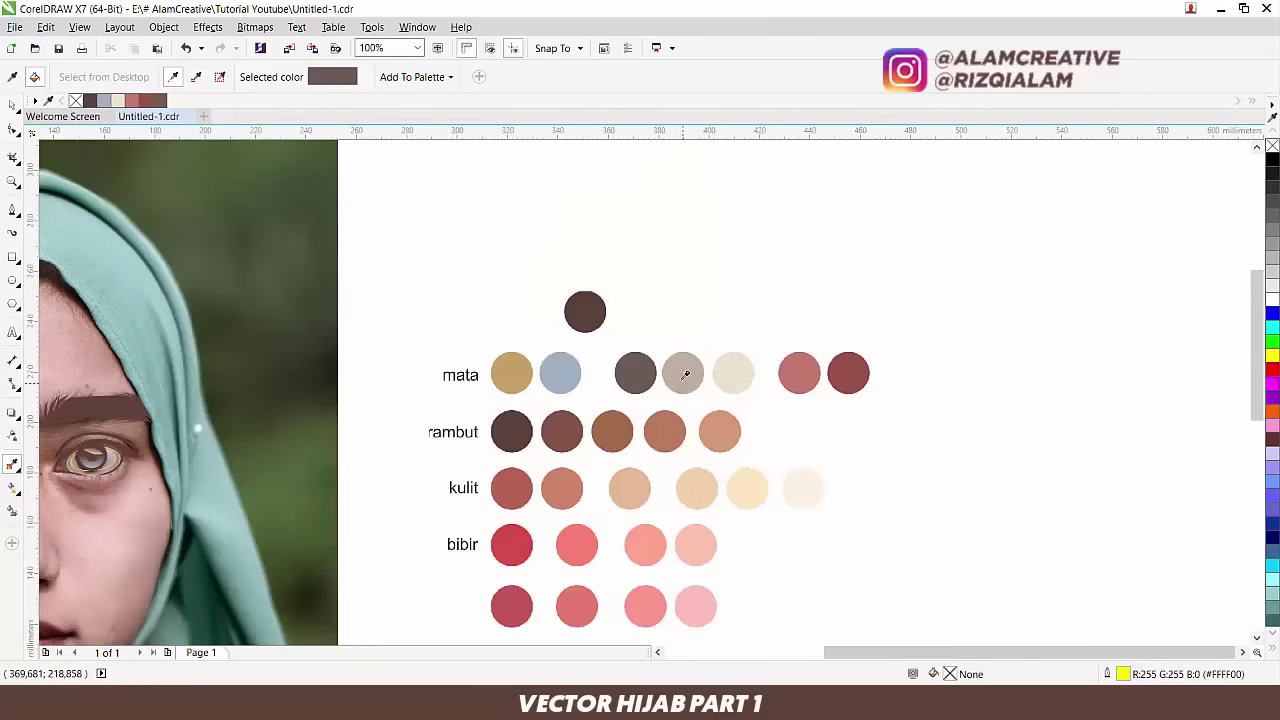
click(699, 388)
scroll(572, 456, up, 2)
scroll(572, 456, up, 2)
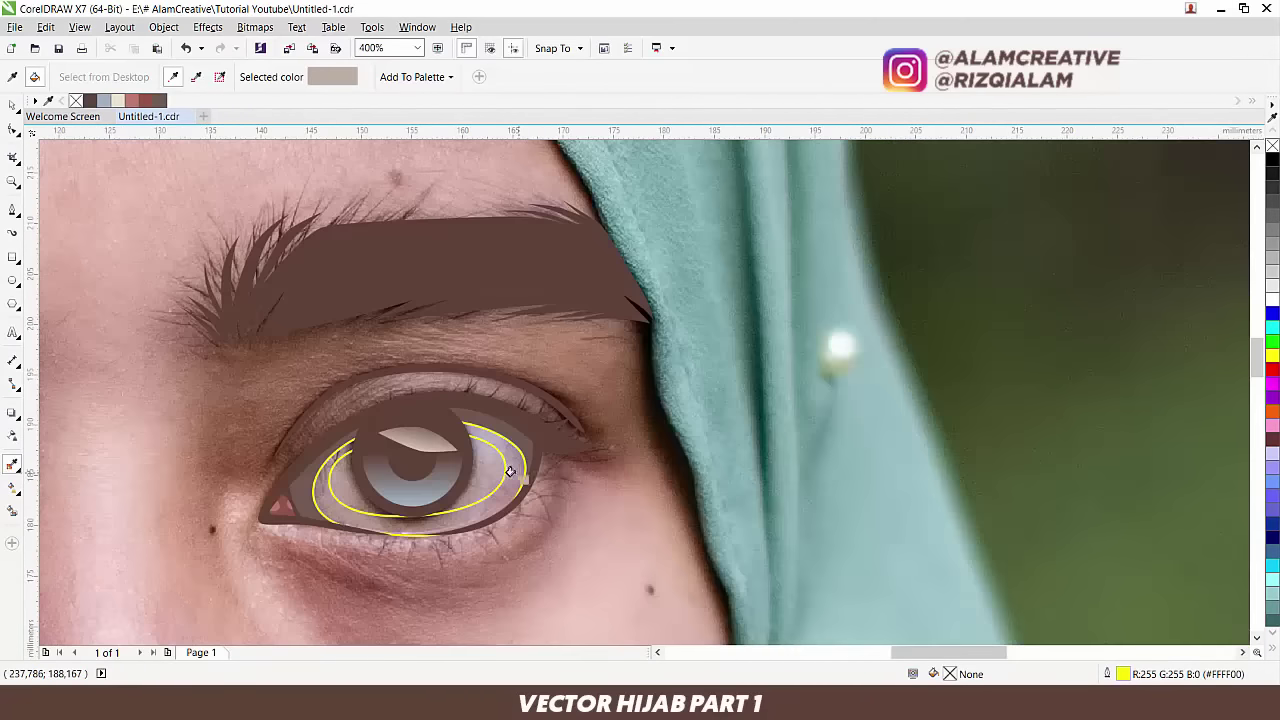
click(508, 470)
scroll(558, 507, down, 2)
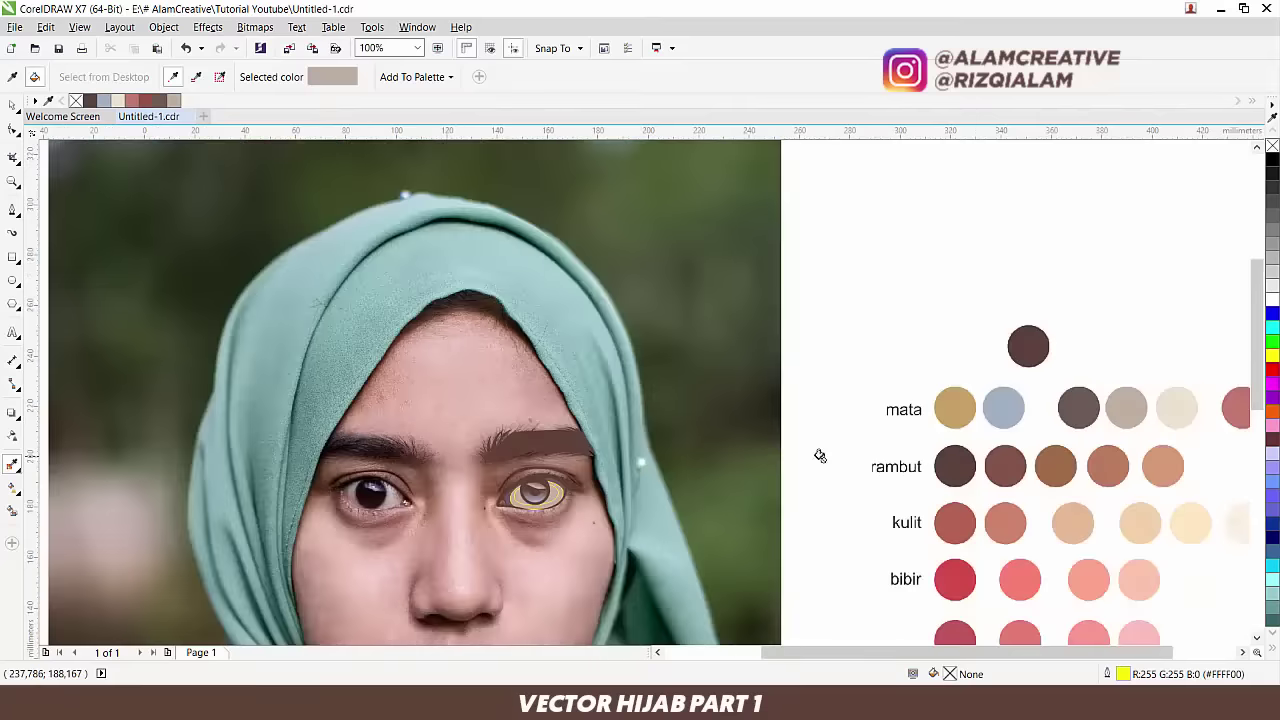
Step: Sample the cream swatch from the mata row and fill the inner oval of the eye white with it
drag(880, 436, 842, 425)
click(1142, 397)
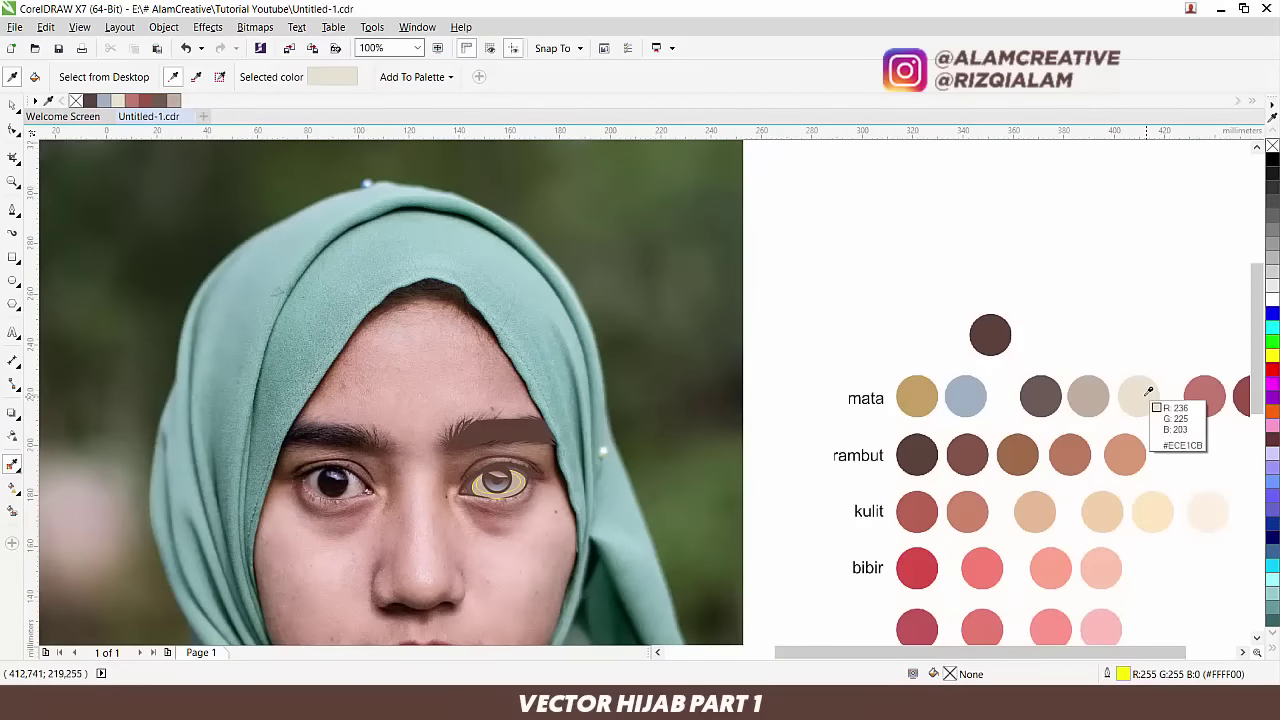
scroll(527, 476, up, 2)
click(841, 494)
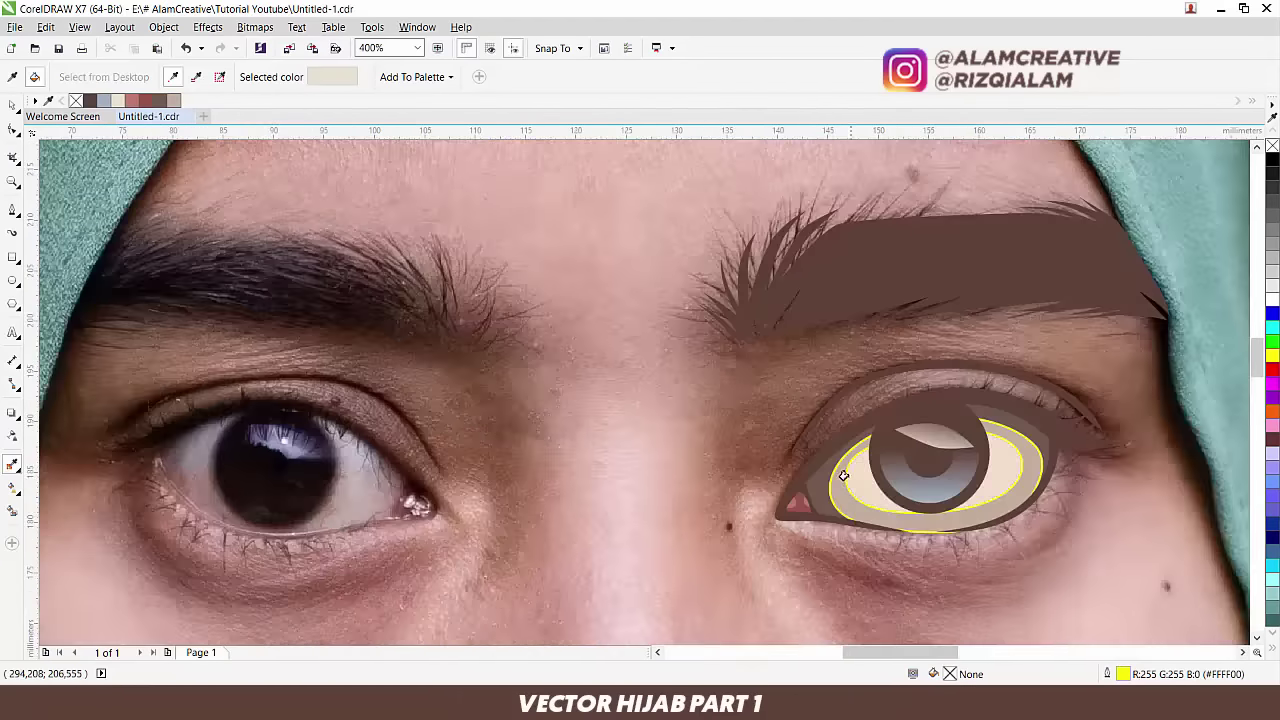
Step: Remove the yellow outlines from all the traced shapes of the eye
scroll(791, 417, down, 1)
key(space)
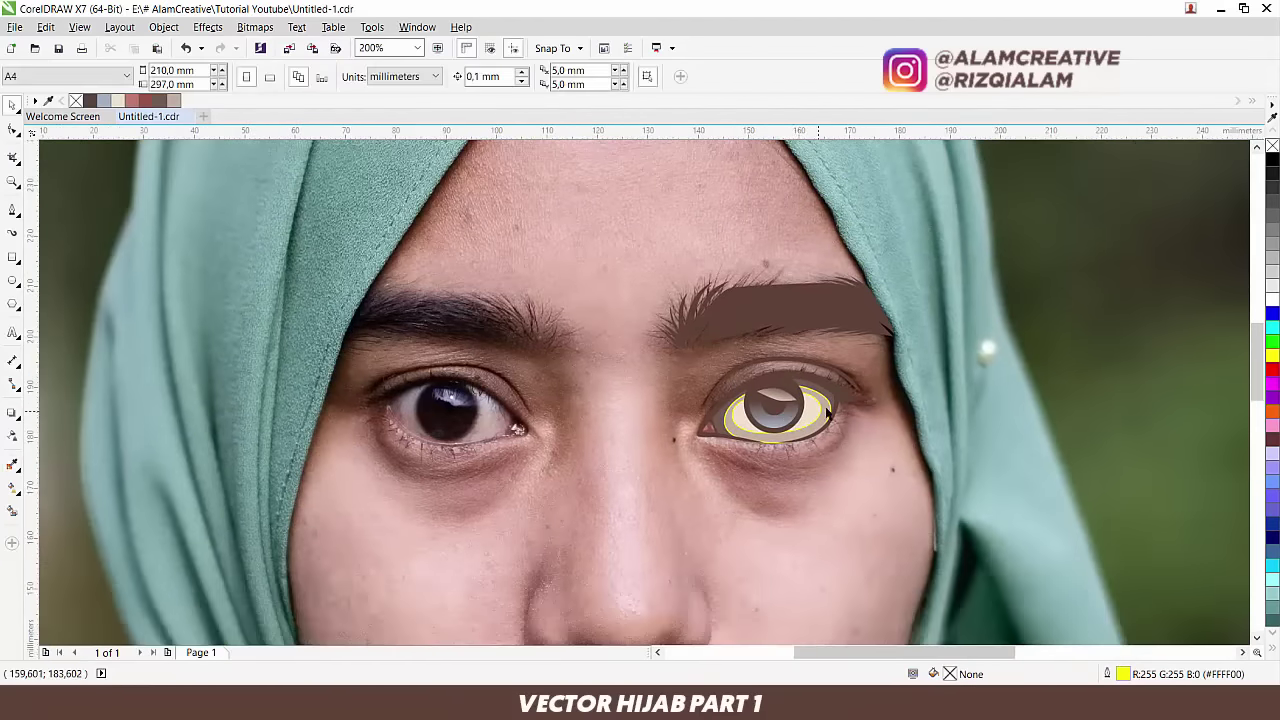
scroll(800, 410, down, 1)
drag(1063, 351, 729, 486)
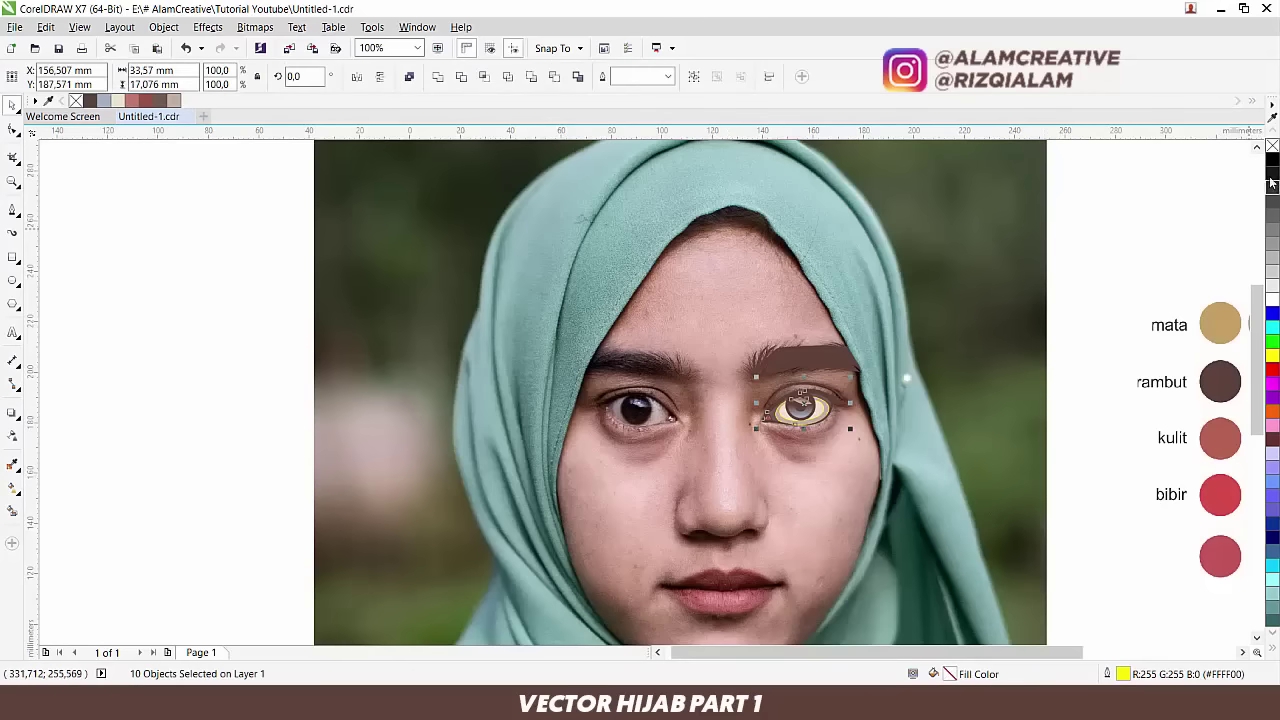
click(1057, 480)
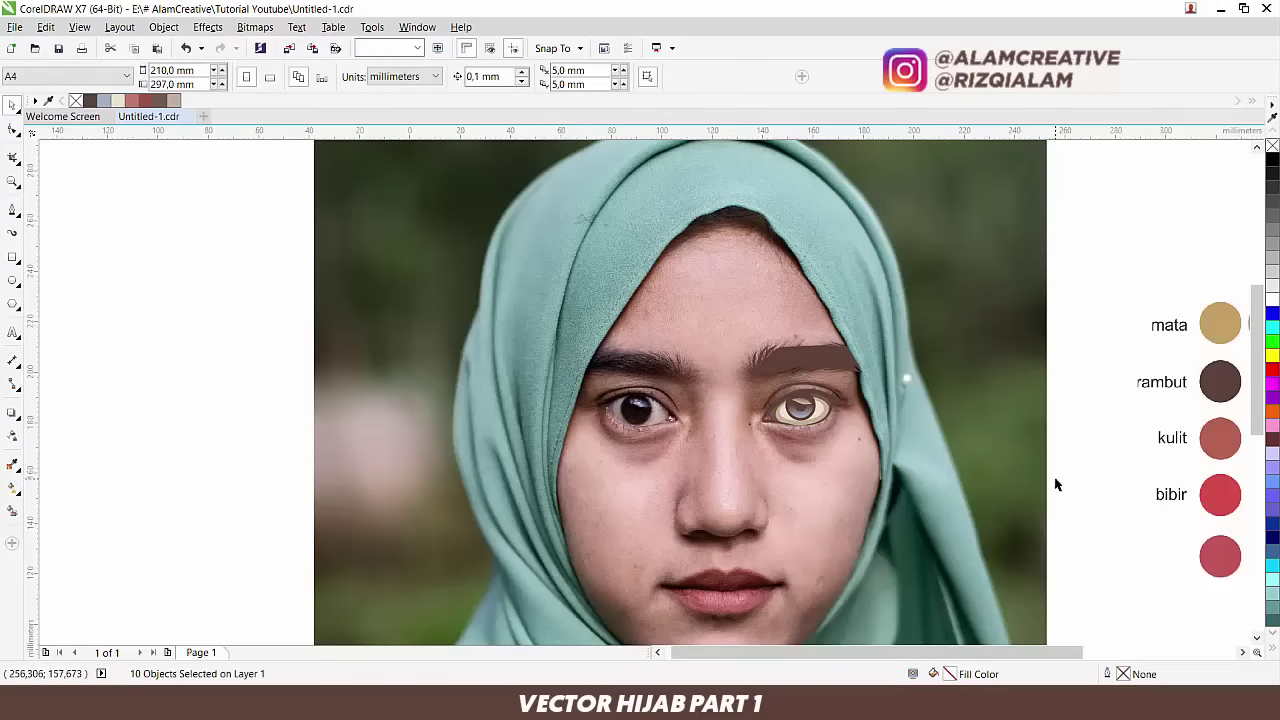
Step: Apply a vertical gradient transparency to the dark grey-brown shadow shape of the eye white, fading towards the lower lid
scroll(803, 410, up, 2)
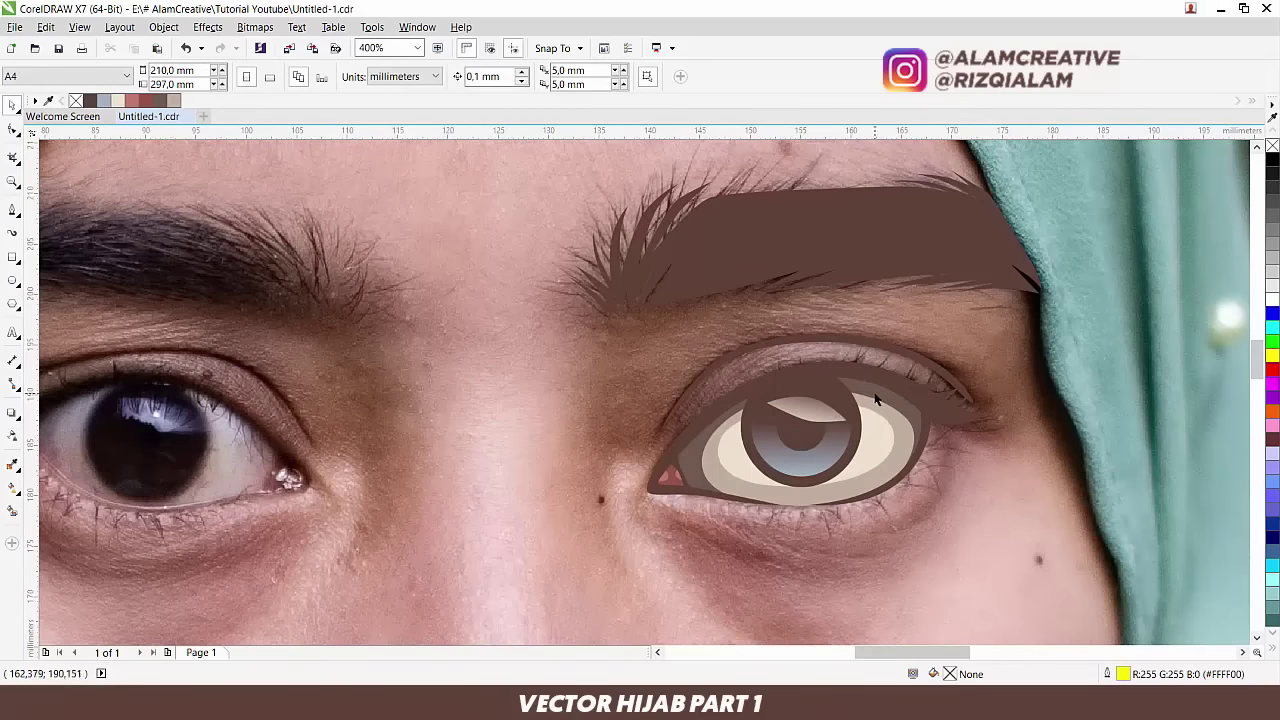
click(875, 400)
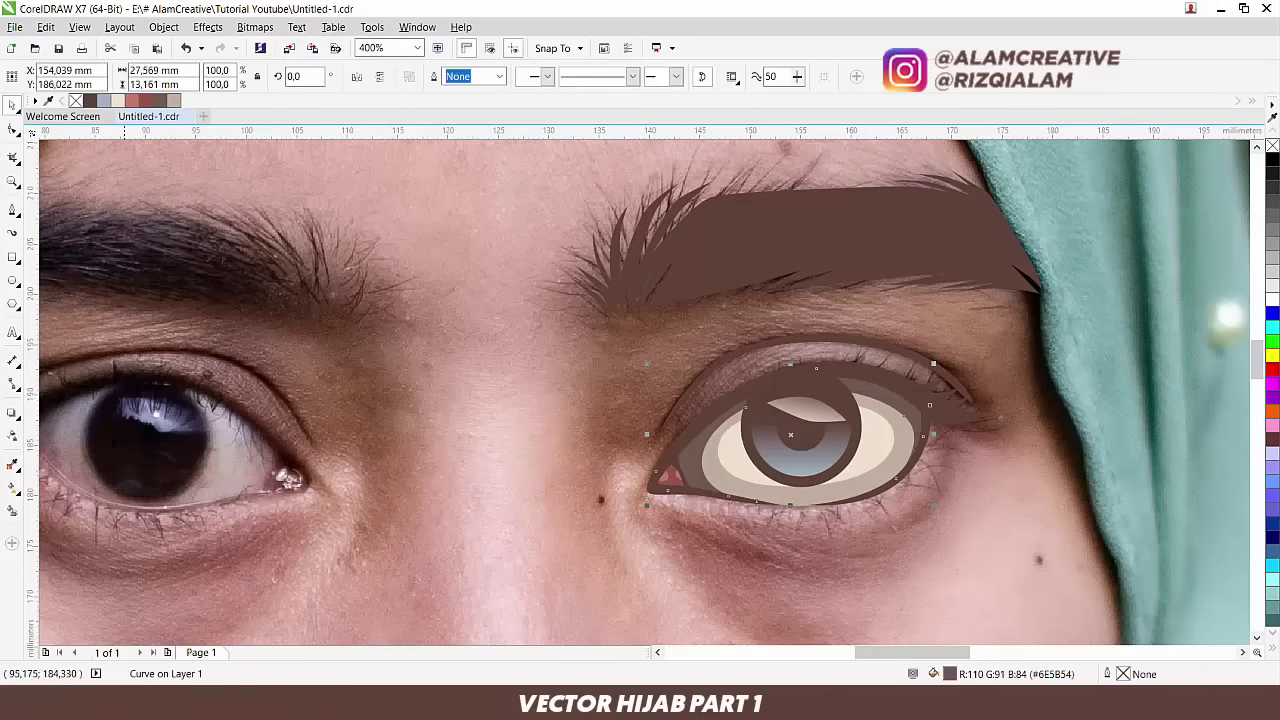
click(12, 438)
drag(808, 391, 831, 530)
key(space)
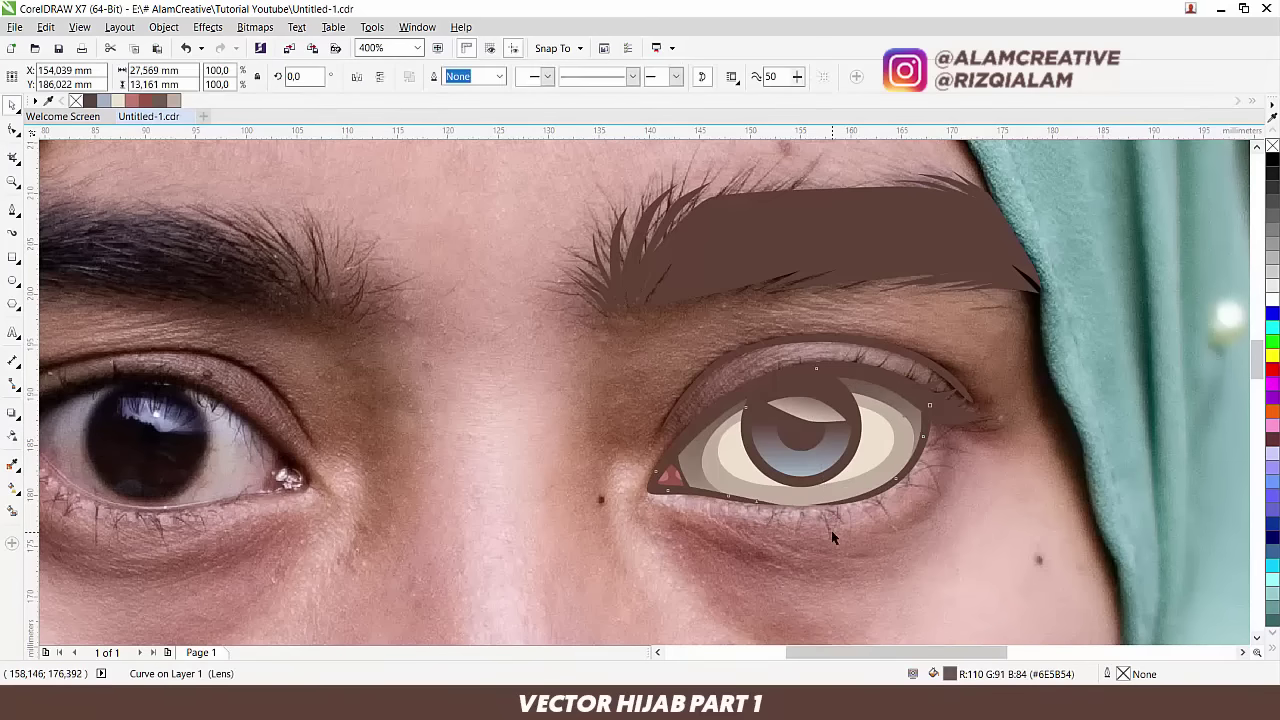
Step: Move the photo off the page to check the finished eye on white, and undo the move
scroll(843, 541, down, 1)
click(970, 493)
scroll(968, 486, down, 2)
drag(1008, 430, 479, 440)
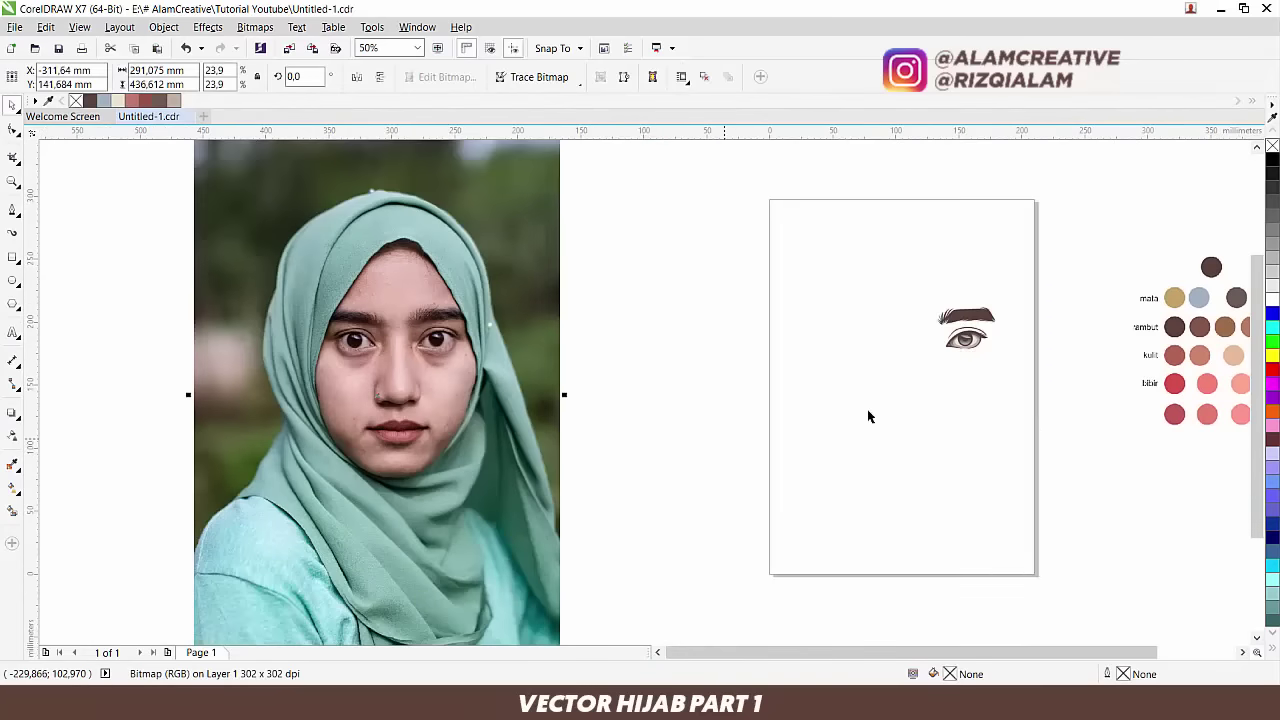
scroll(970, 336, up, 4)
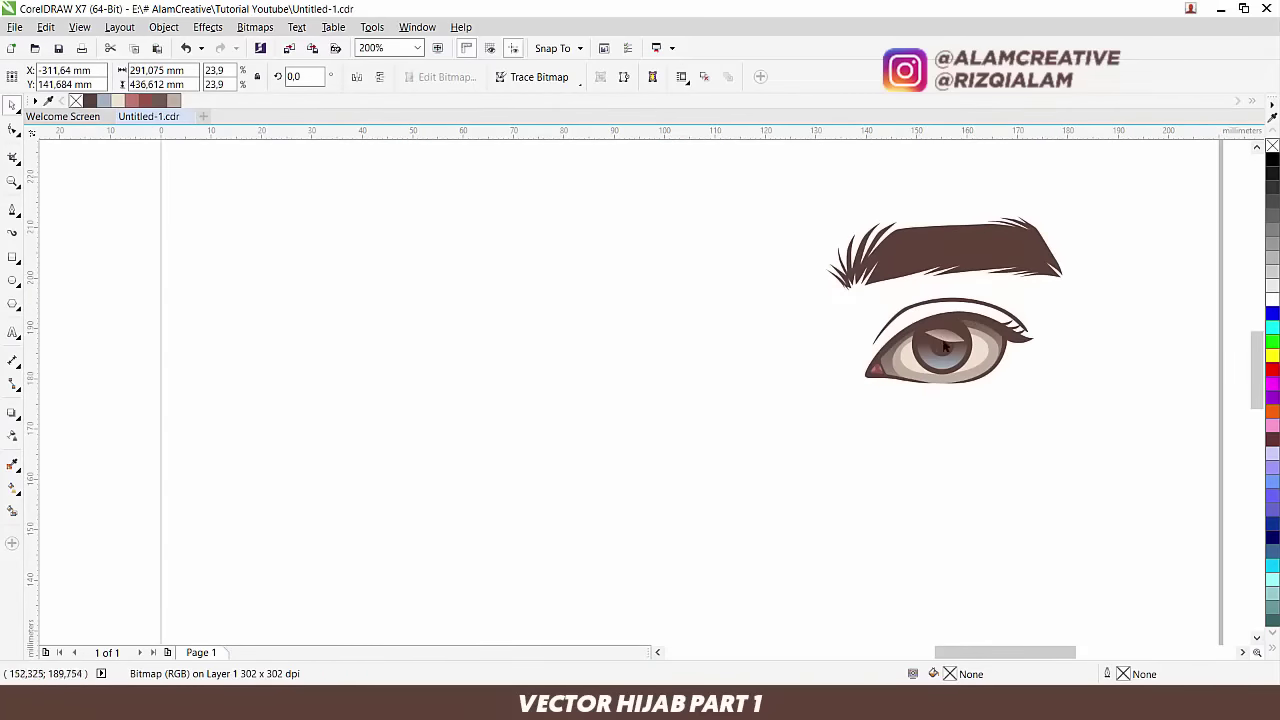
key(ctrl+z)
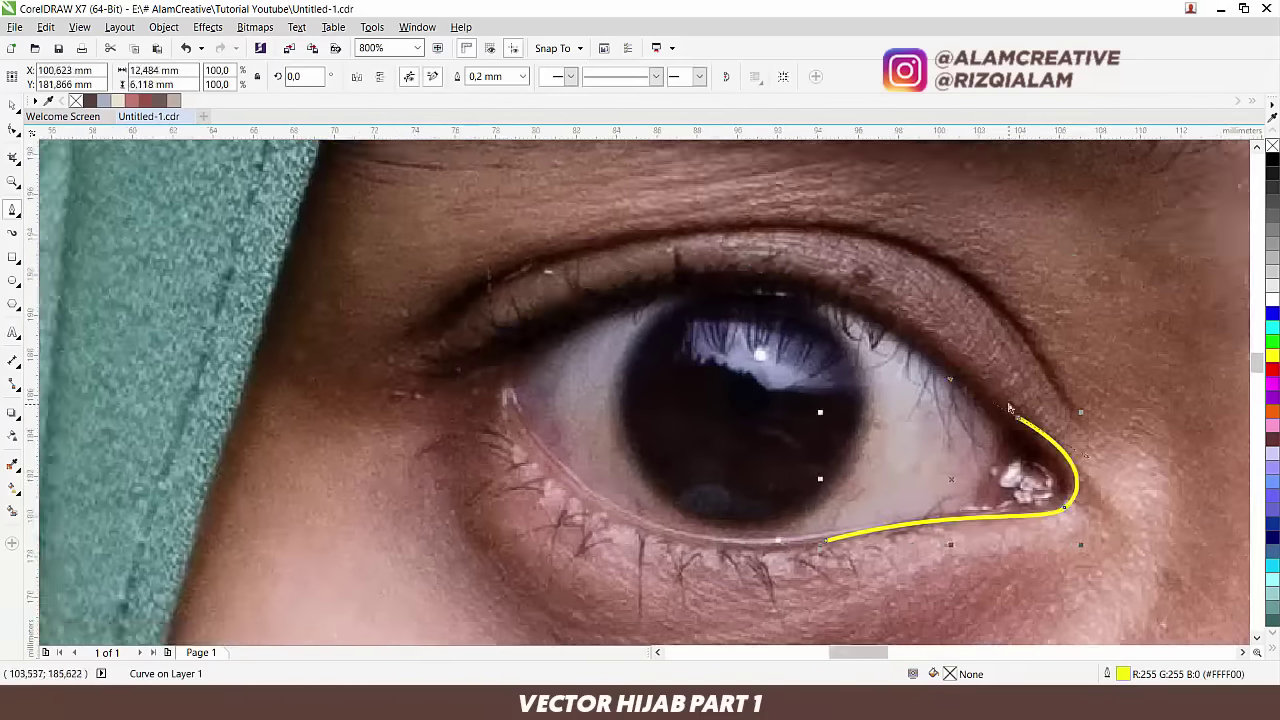
Step: Trace the thick upper lash line and the thin lower lid line around the other eye as closed shapes
click(830, 283)
click(487, 390)
click(567, 395)
click(817, 313)
click(1087, 437)
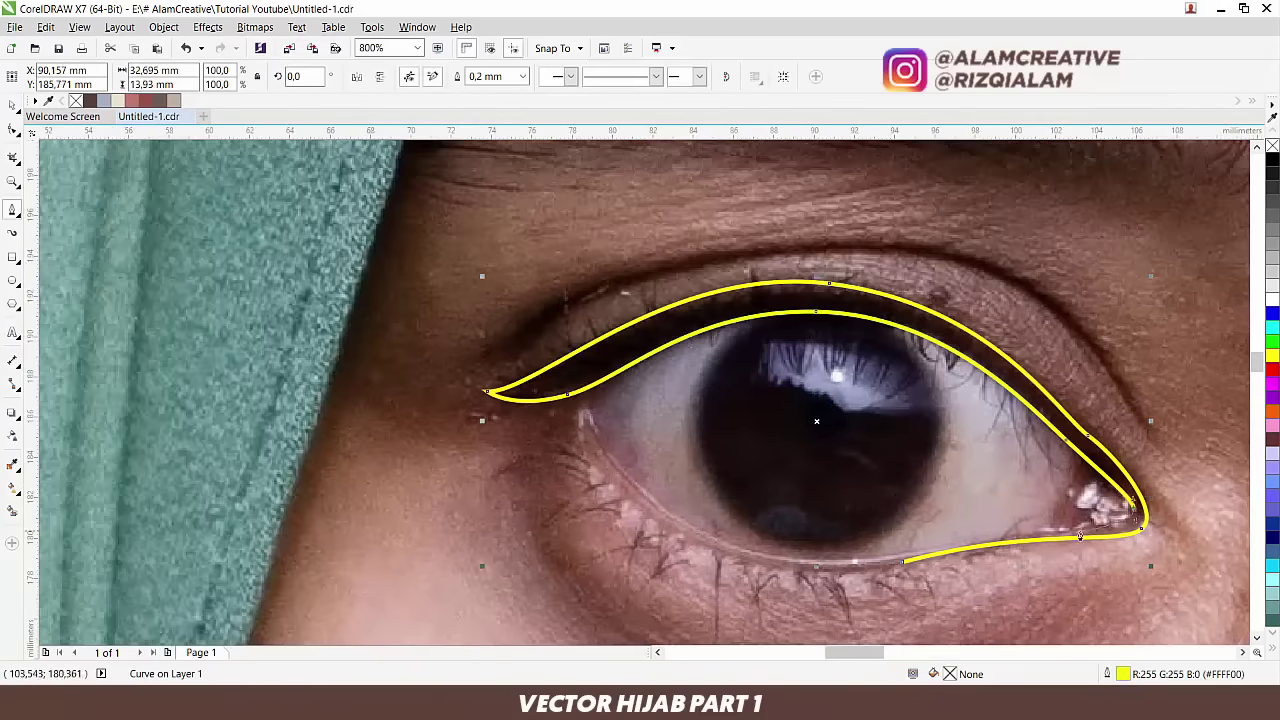
scroll(1055, 535, up, 1)
click(617, 373)
drag(887, 552, 985, 552)
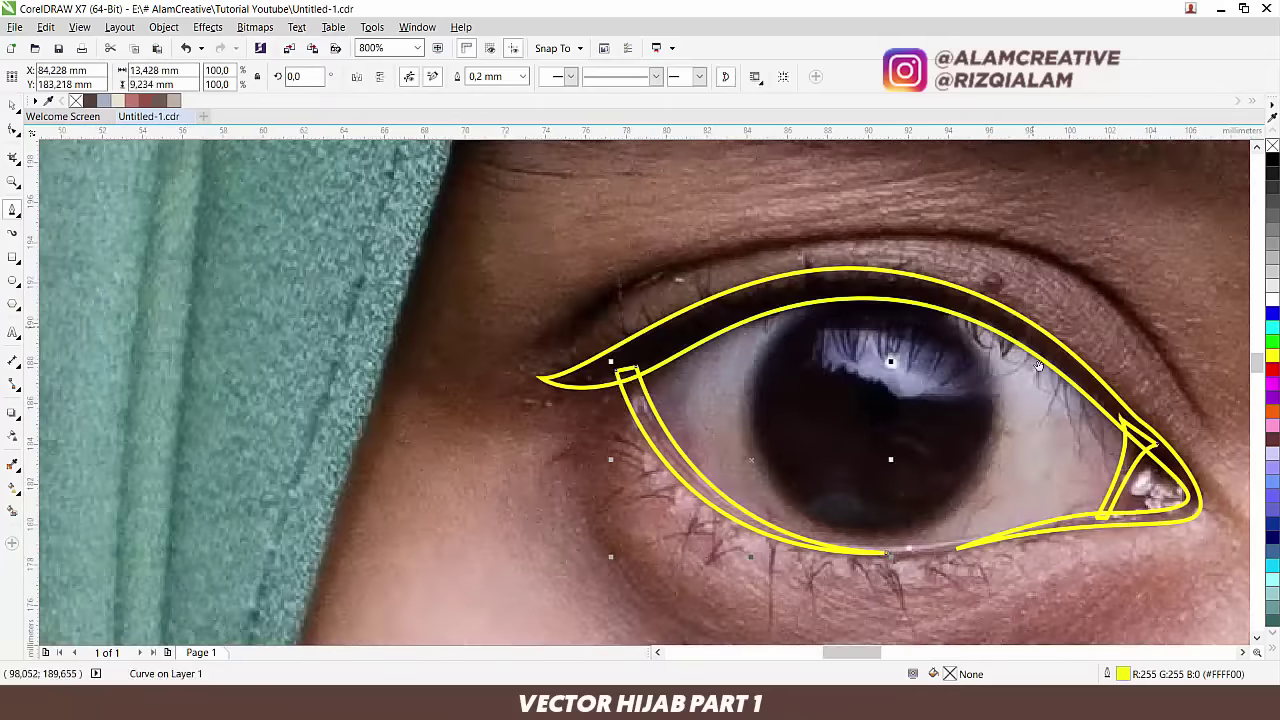
Step: Trace the lashes at the eye's outer corner and the curved eyelid crease above the lash line
click(490, 372)
click(455, 396)
click(549, 353)
drag(621, 376, 660, 370)
click(1100, 485)
drag(940, 325, 820, 267)
click(460, 398)
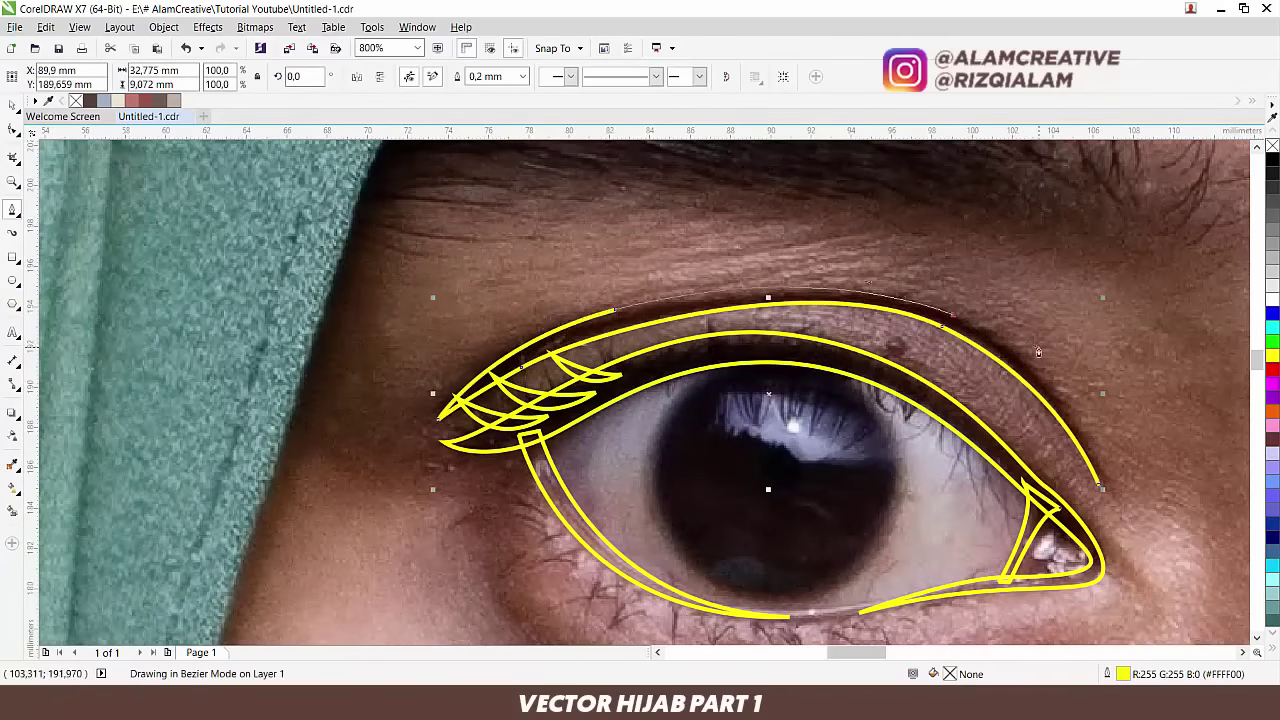
click(1100, 485)
Step: Select the lash line, lid, lash and crease shapes and fill them with the dark brown palette swatch
scroll(1085, 473, down, 1)
scroll(611, 351, down, 1)
drag(660, 355, 880, 490)
click(90, 101)
Step: Outline the pointed hair strands at the inner end of the second eyebrow
scroll(884, 359, up, 2)
click(873, 301)
click(816, 399)
click(843, 257)
click(820, 217)
click(735, 183)
click(604, 164)
Step: Continue the eyebrow outline along its upper edge, adding hair strands at the outer end
drag(480, 172, 945, 285)
click(738, 261)
click(578, 290)
click(690, 243)
click(577, 273)
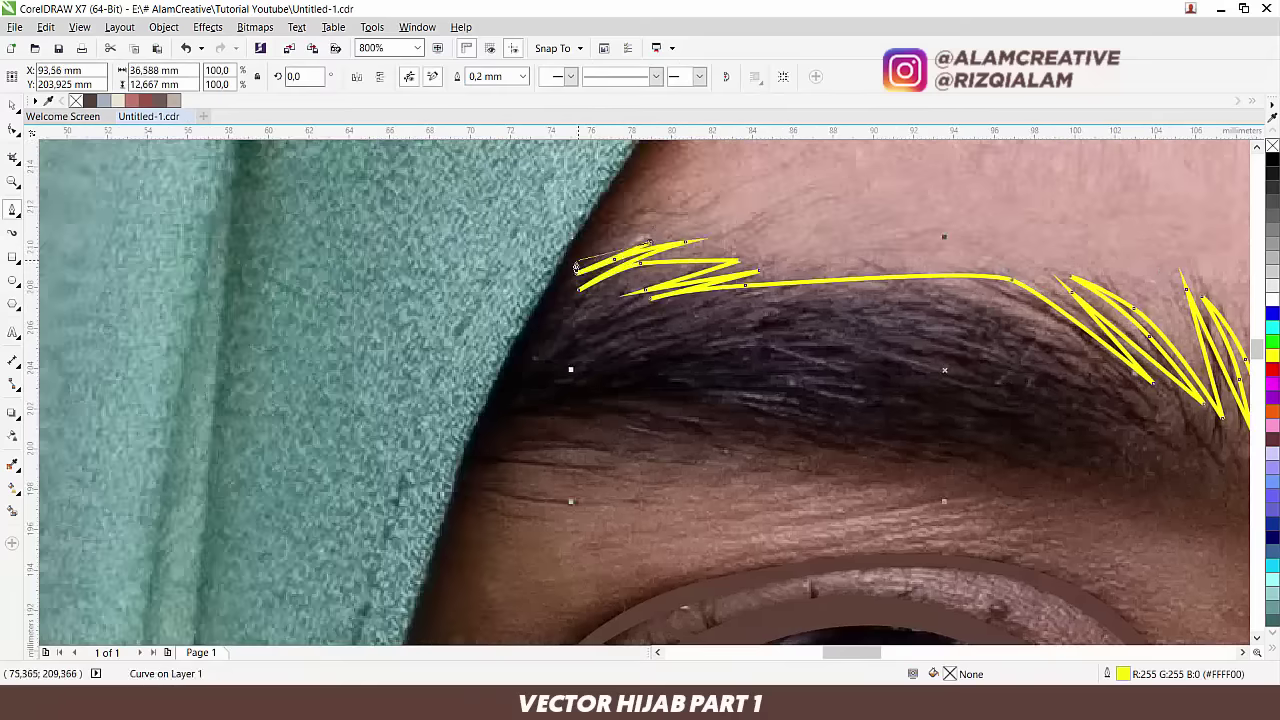
Step: Trace the eyebrow's lower edge with small hair strands and close the outline
click(586, 366)
click(815, 347)
click(700, 321)
click(784, 367)
click(865, 386)
click(905, 400)
Step: Fill the closed eyebrow outline with the dark brown palette swatch
scroll(800, 277, down, 2)
key(ctrl+a)
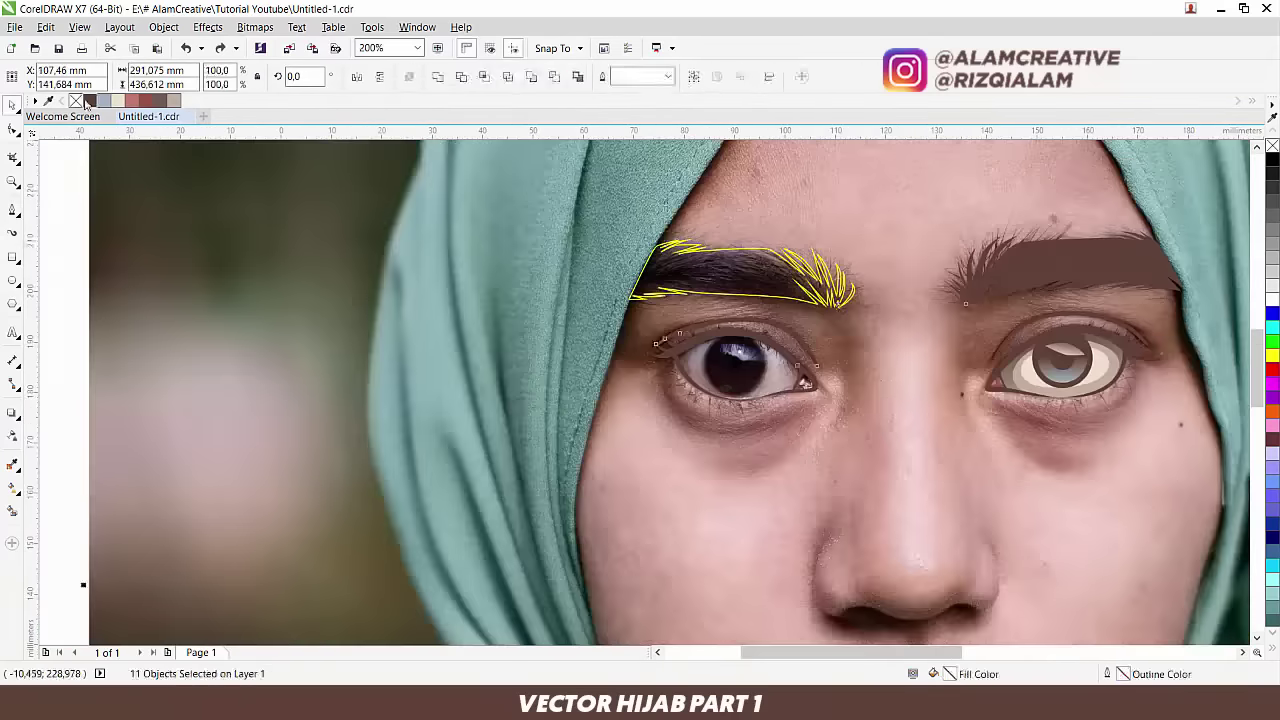
click(90, 101)
Step: Draw the closed eye-white shape of the second eye, keeping its edge within the lash line and lower lid
scroll(1065, 246, down, 1)
scroll(921, 303, up, 3)
click(545, 396)
click(482, 290)
click(574, 436)
click(883, 466)
click(1052, 438)
click(1000, 366)
drag(969, 287, 1057, 407)
click(831, 334)
click(566, 406)
Step: Draw a circle over the iris and intersect it with the eye-white shape
drag(418, 240, 670, 492)
drag(539, 383, 526, 366)
shift+click(700, 462)
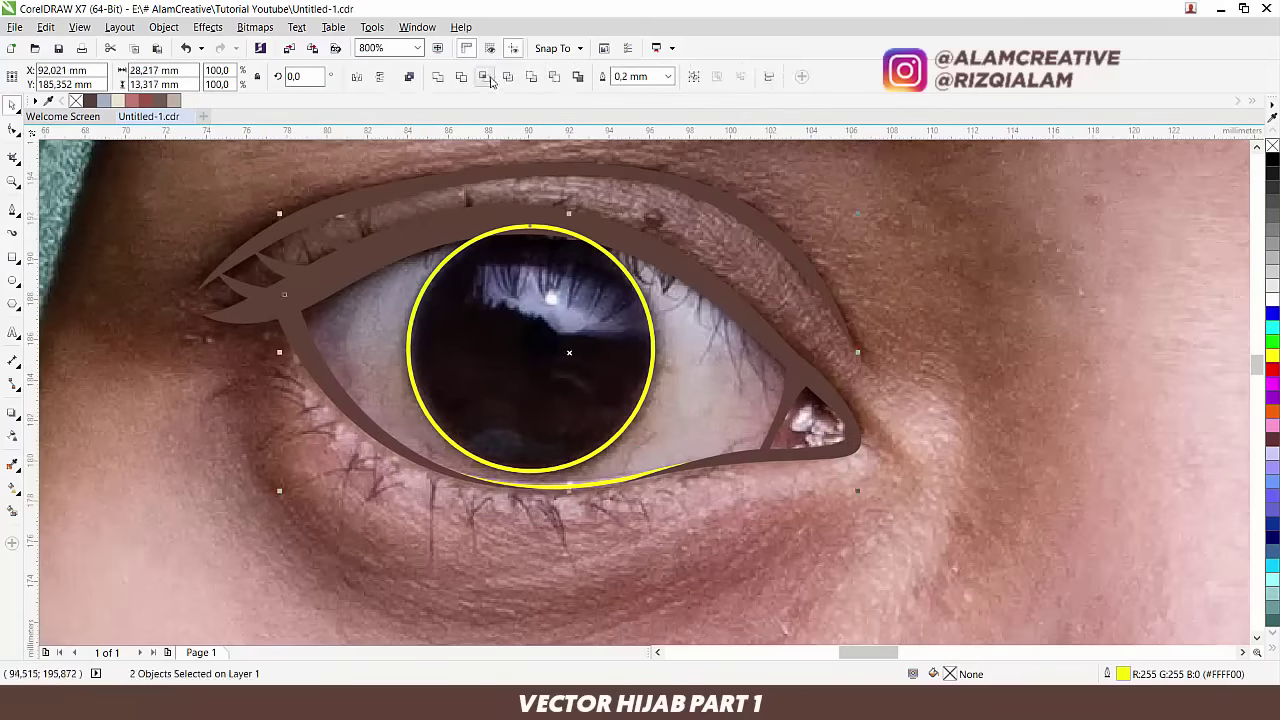
click(460, 382)
Step: Create smaller concentric circles inside the iris for its inner ring and pupil
scroll(460, 382, down, 2)
scroll(465, 383, up, 2)
drag(628, 473, 548, 394)
scroll(389, 440, down, 1)
scroll(389, 440, up, 1)
Step: Draw the curved light reflection across the upper iris and delete the leftover shape
click(757, 369)
click(686, 540)
click(757, 369)
scroll(766, 488, up, 1)
click(783, 520)
click(745, 424)
drag(917, 458, 929, 565)
key(Delete)
scroll(929, 565, down, 1)
Step: Draw the shadow shape and the inner oval of the eye white around the iris
click(714, 563)
click(277, 494)
click(562, 381)
drag(736, 466, 780, 533)
click(527, 538)
drag(562, 381, 268, 370)
Step: Fill the iris, eye-white layers and tear duct with the blue-grey, grey-brown, taupe, cream and red palette swatches
click(543, 327)
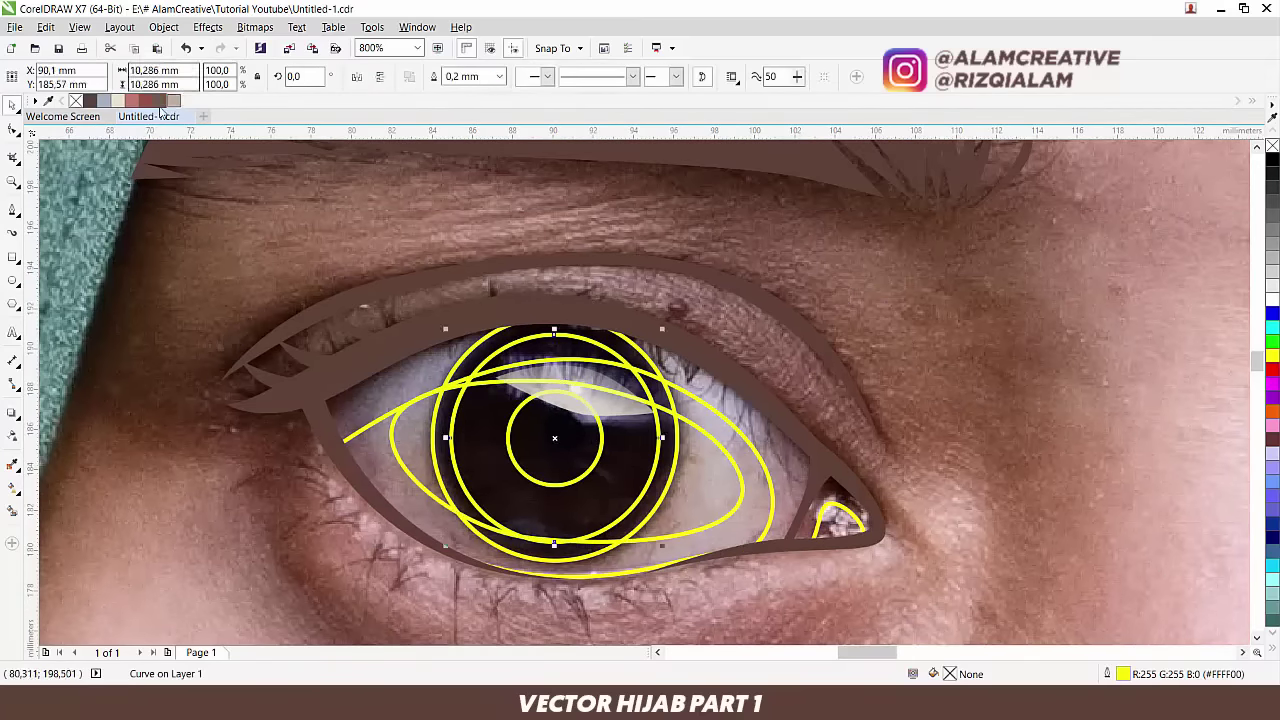
click(104, 101)
click(160, 101)
click(174, 101)
click(118, 101)
click(132, 101)
Step: Select all objects and remove their outlines
scroll(663, 426, down, 1)
key(ctrl+a)
right_click(75, 101)
Step: Move the photo aside to inspect both finished eyes and eyebrows on white, and undo the moves
click(609, 440)
drag(757, 473, 457, 443)
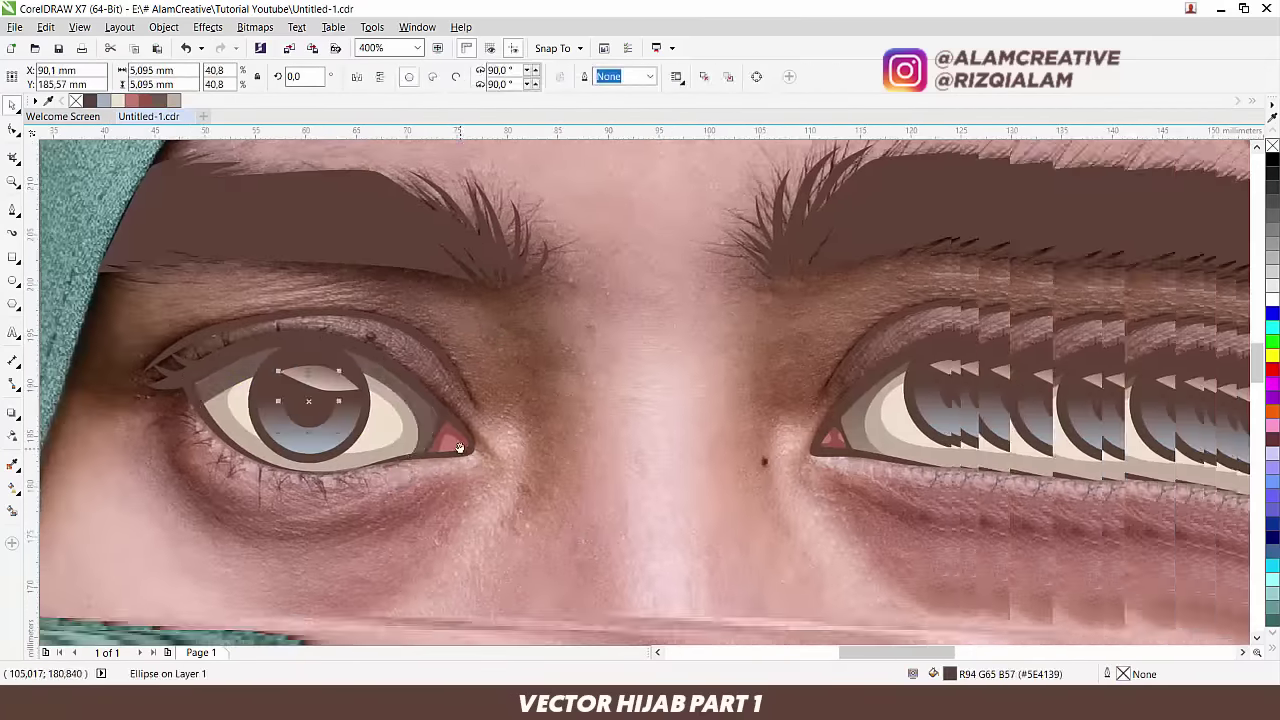
scroll(640, 400, down, 3)
drag(629, 486, 231, 486)
scroll(554, 474, up, 1)
key(ctrl+z)
scroll(667, 415, up, 1)
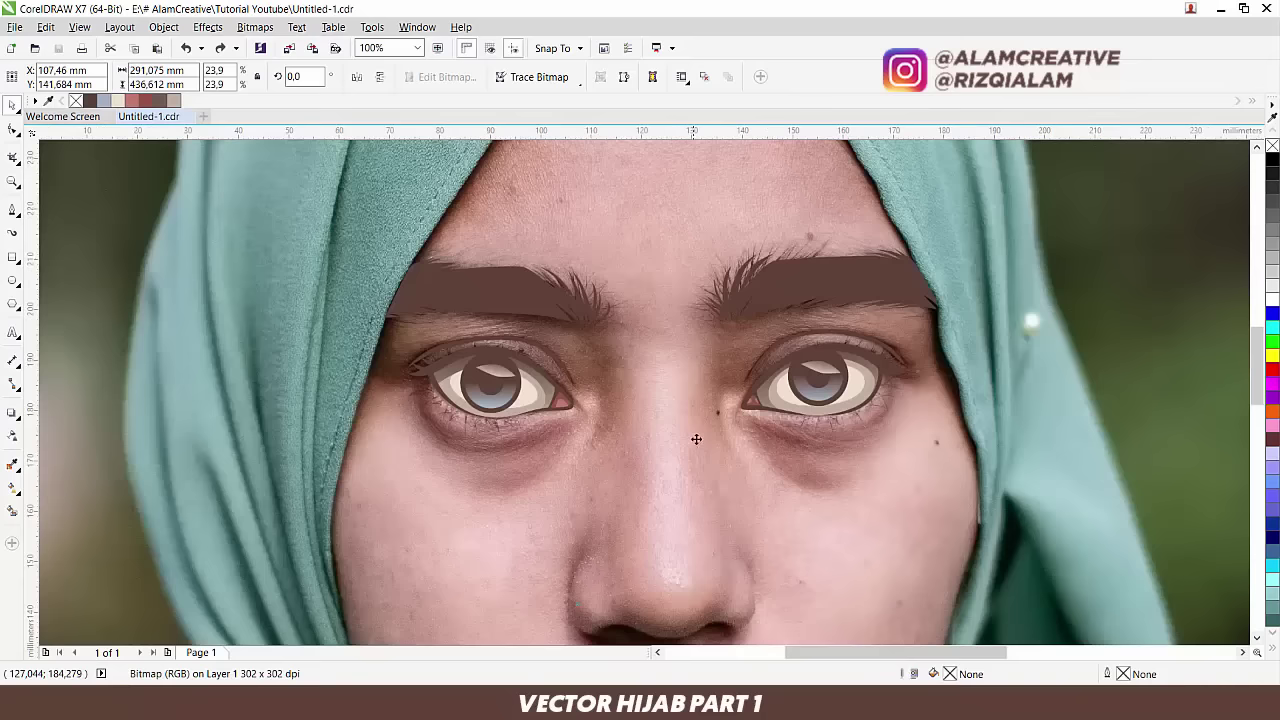
drag(980, 512, 84, 400)
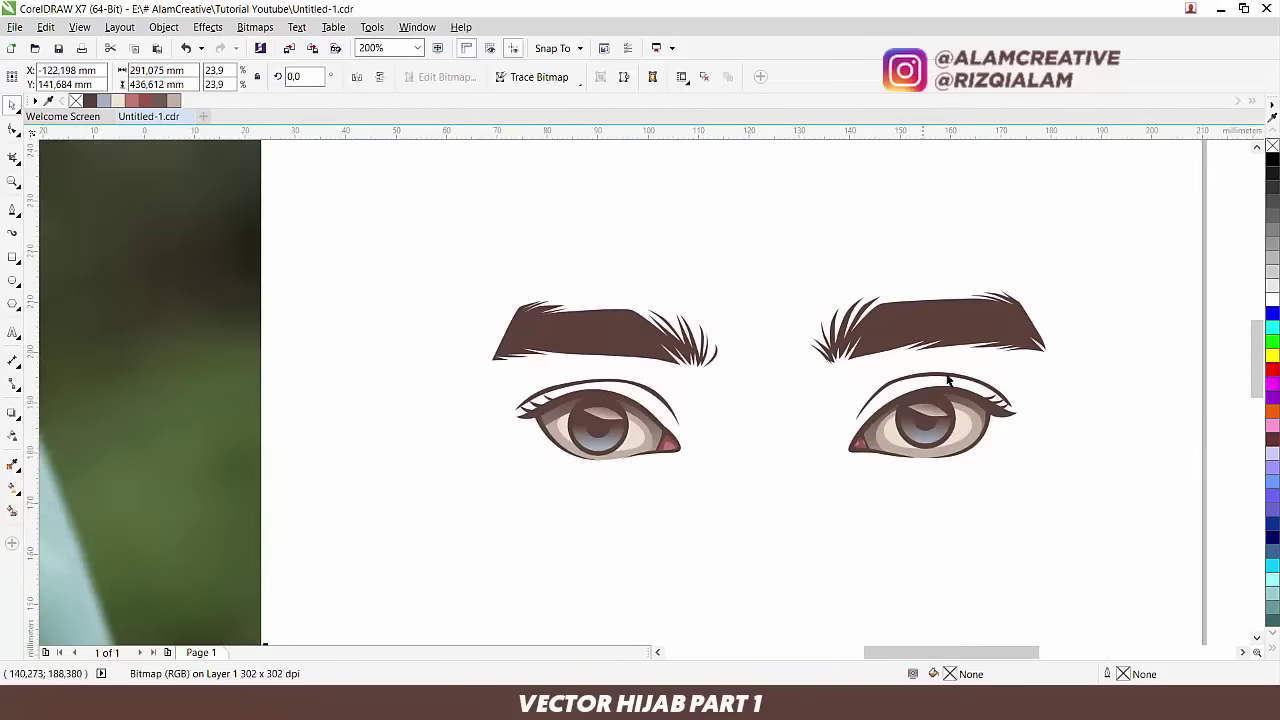
key(ctrl+z)
Step: Trace the wavy upper edge of the nose's underside with the Pen tool, from nostril to nostril, about 26.5 mm wide
drag(829, 491, 783, 279)
drag(879, 431, 832, 400)
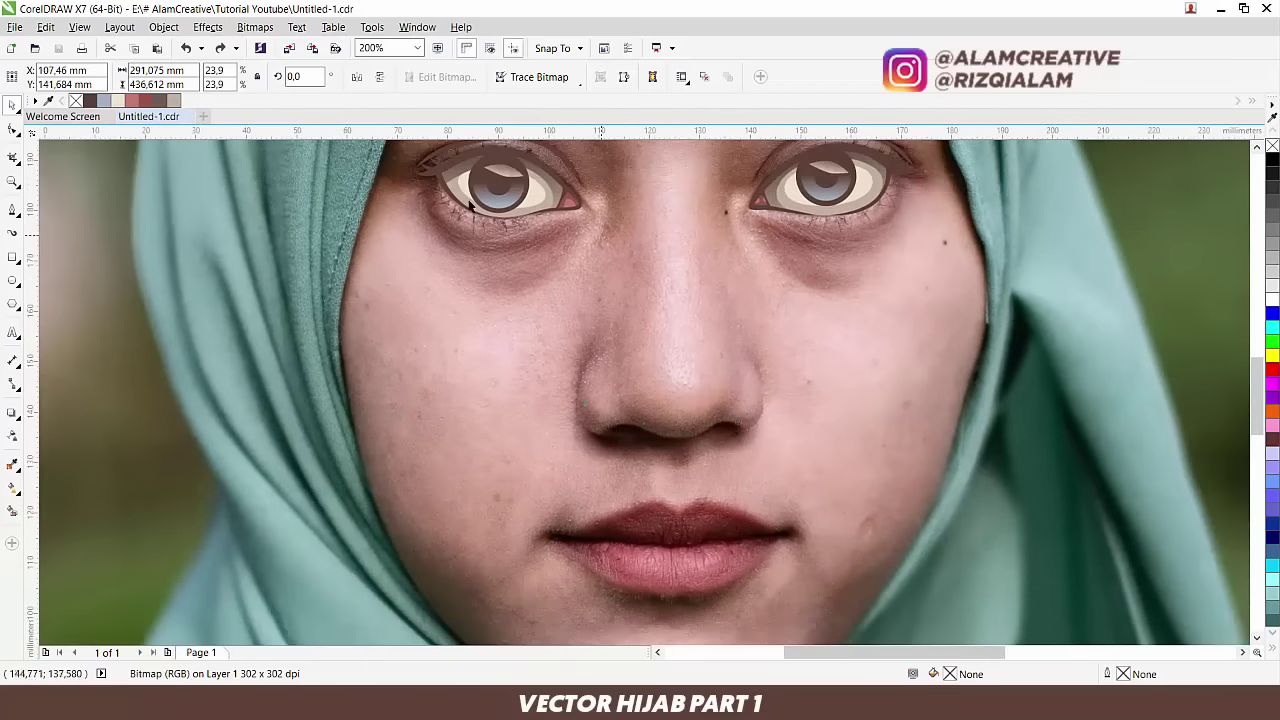
click(14, 210)
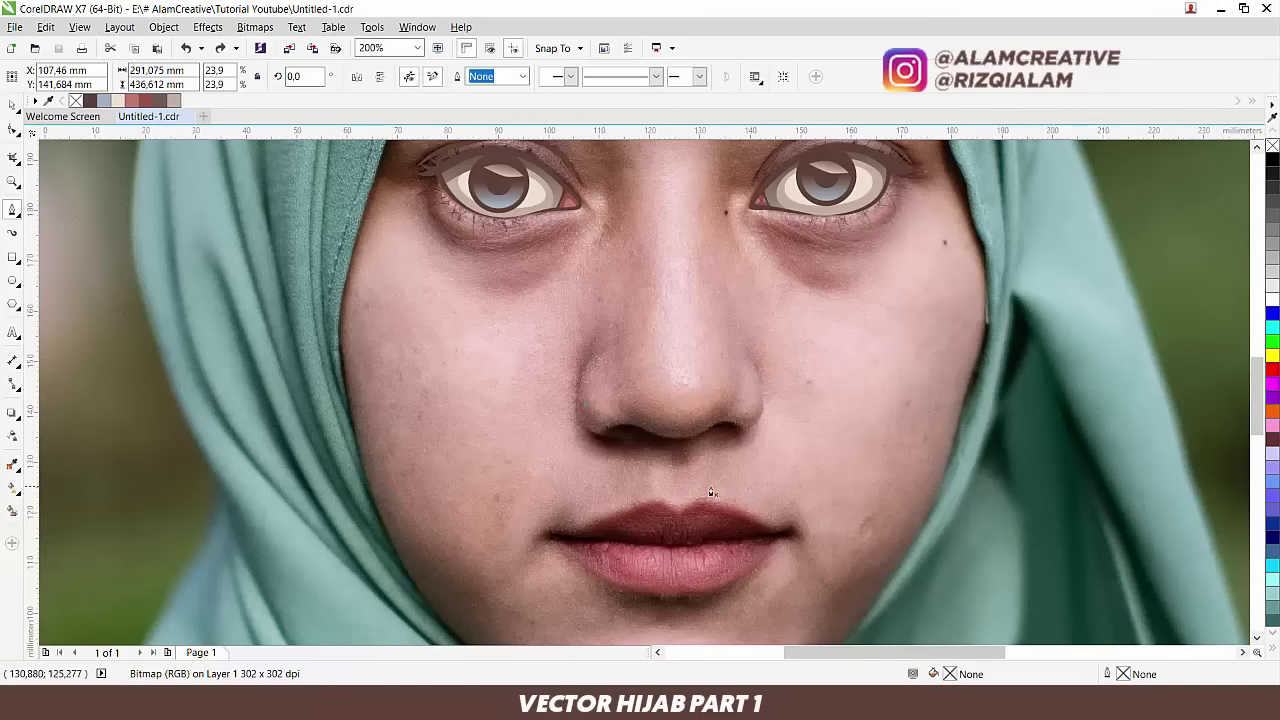
scroll(685, 491, up, 2)
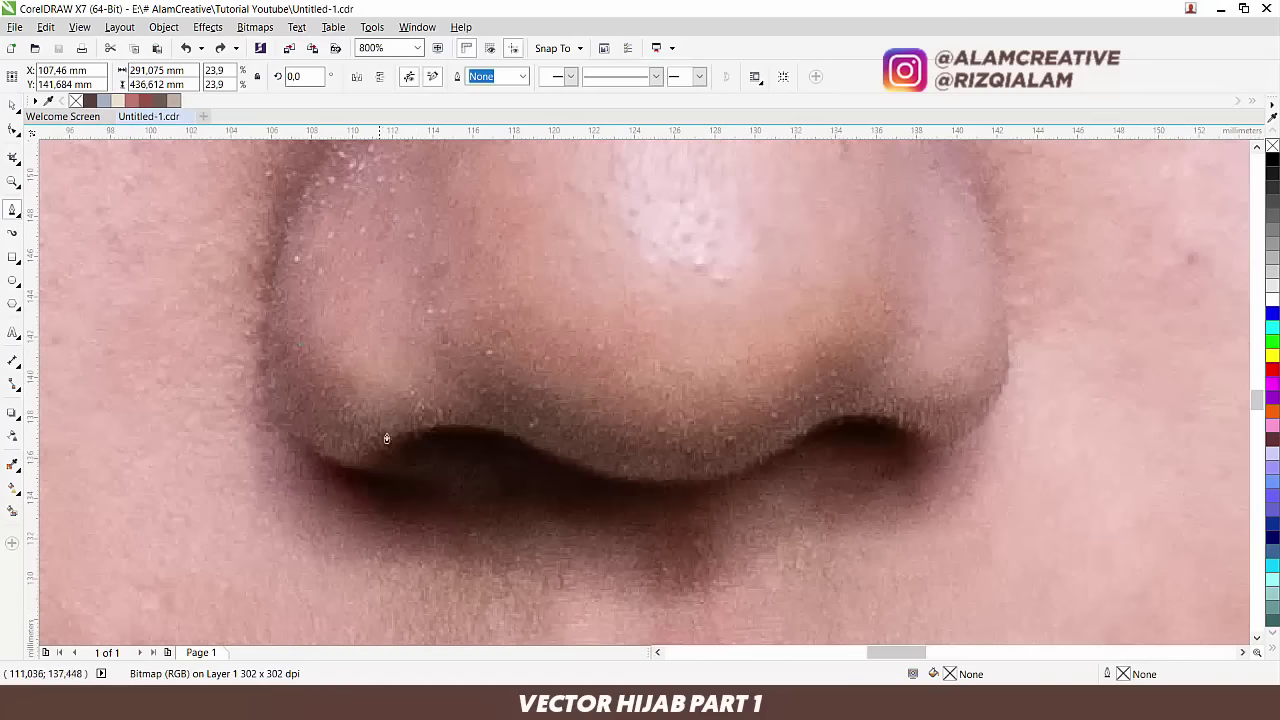
click(385, 446)
drag(482, 430, 529, 437)
drag(688, 487, 768, 473)
key(ctrl+z)
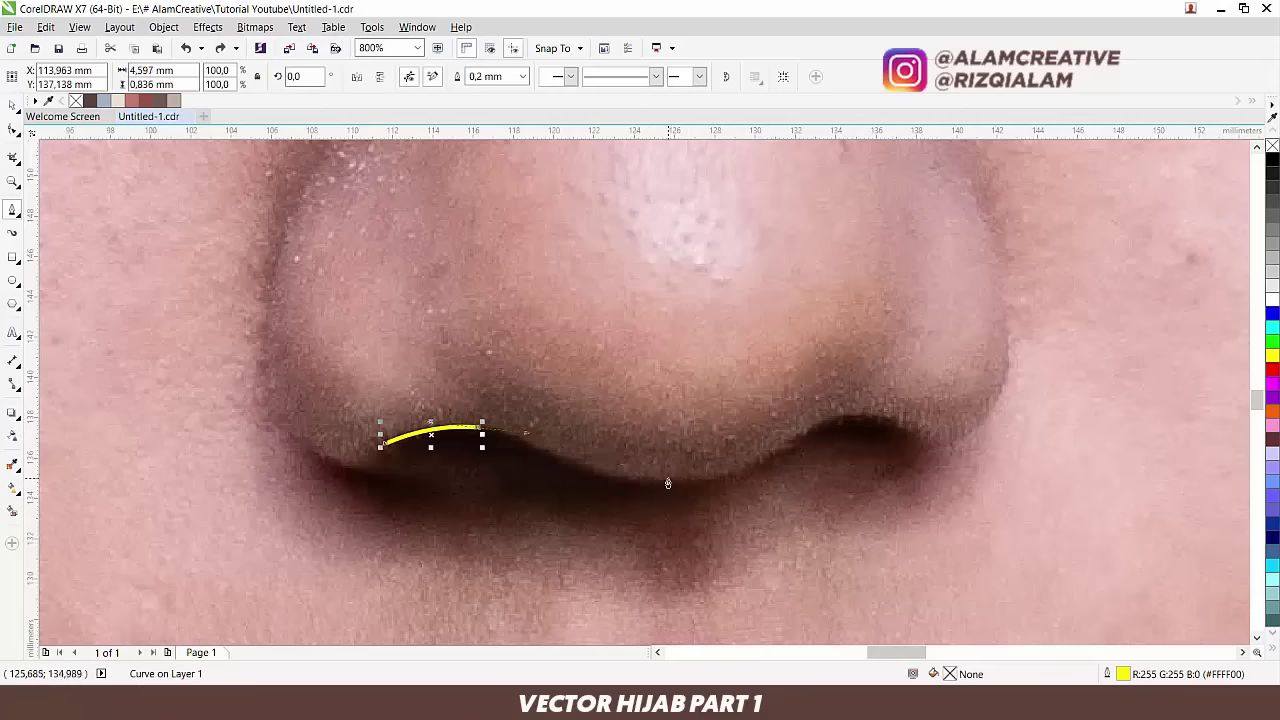
drag(665, 484, 736, 479)
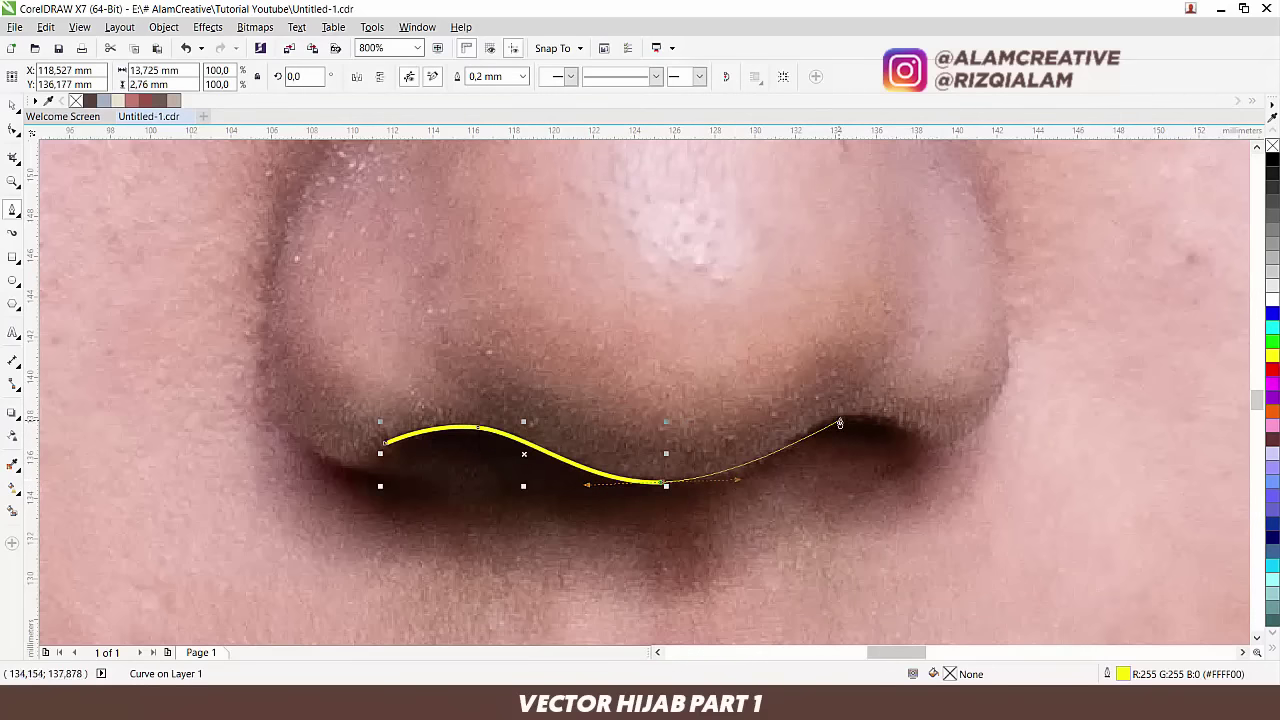
drag(841, 420, 894, 400)
key(ctrl+z)
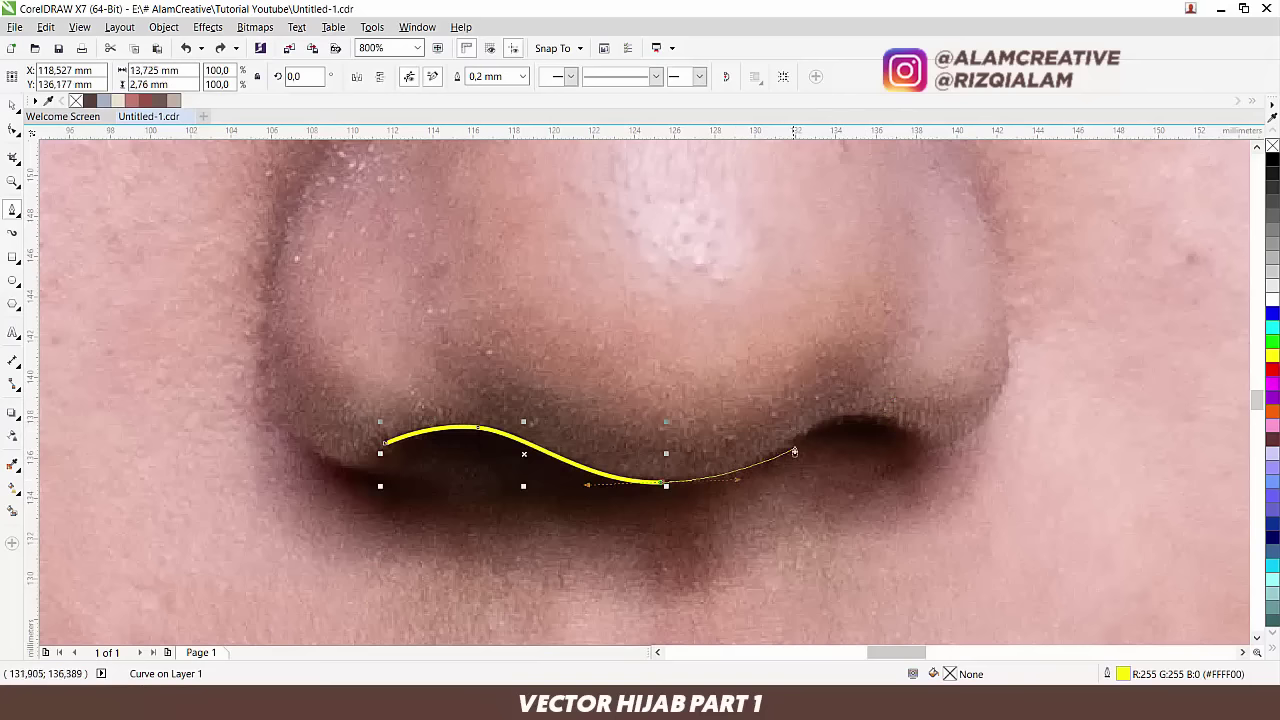
drag(815, 428, 931, 451)
Step: Trace the lower edge of the nose's underside back to the starting point and close it as a thin shape
scroll(920, 448, up, 1)
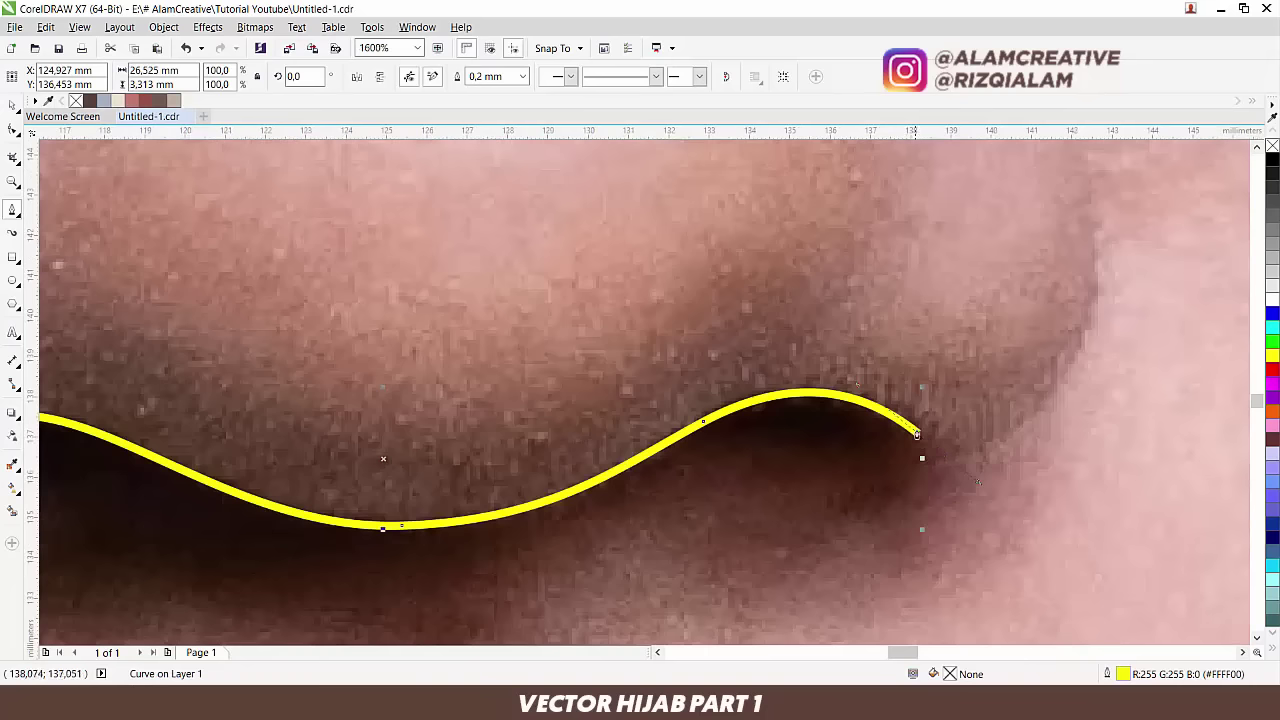
click(863, 428)
click(768, 437)
drag(722, 437, 911, 512)
drag(739, 536, 561, 536)
drag(545, 531, 685, 530)
scroll(748, 458, left, 5)
drag(740, 453, 548, 421)
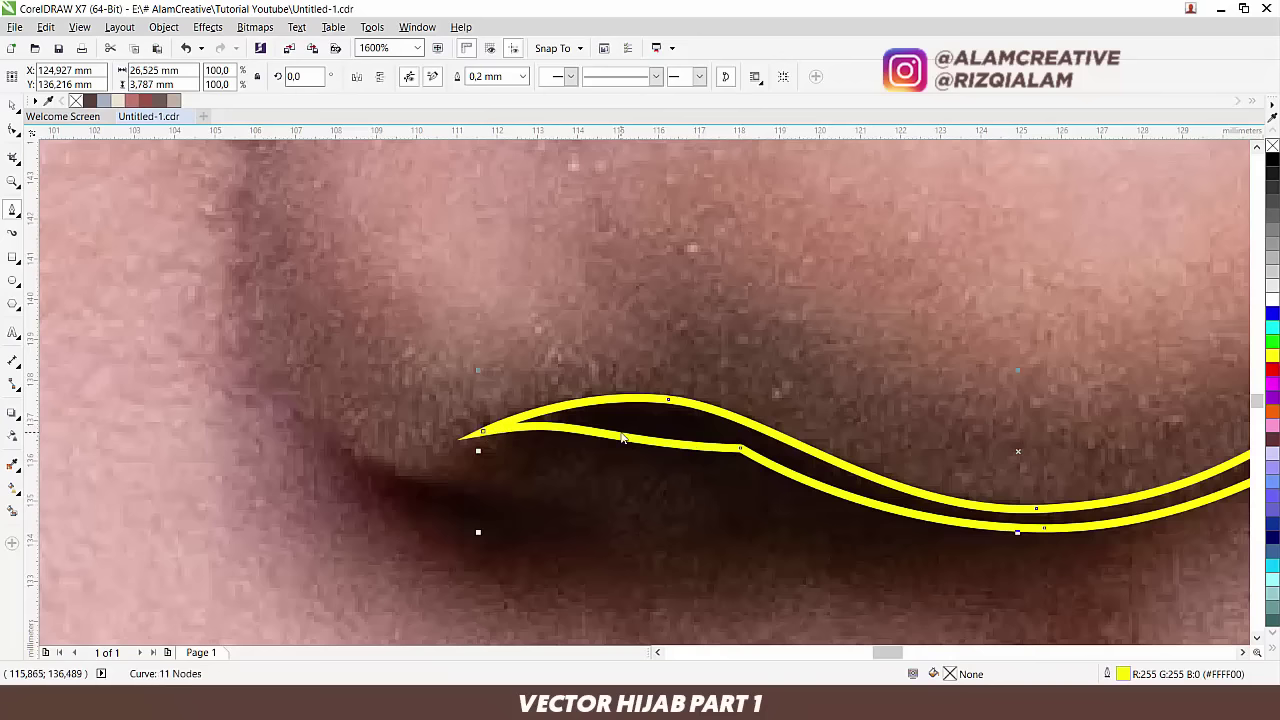
Step: Fine-tune the lower-edge nodes of the nose underside shape below the left-hand nostril
drag(629, 438, 619, 432)
drag(737, 448, 738, 442)
drag(1036, 509, 860, 496)
scroll(1038, 532, down, 1)
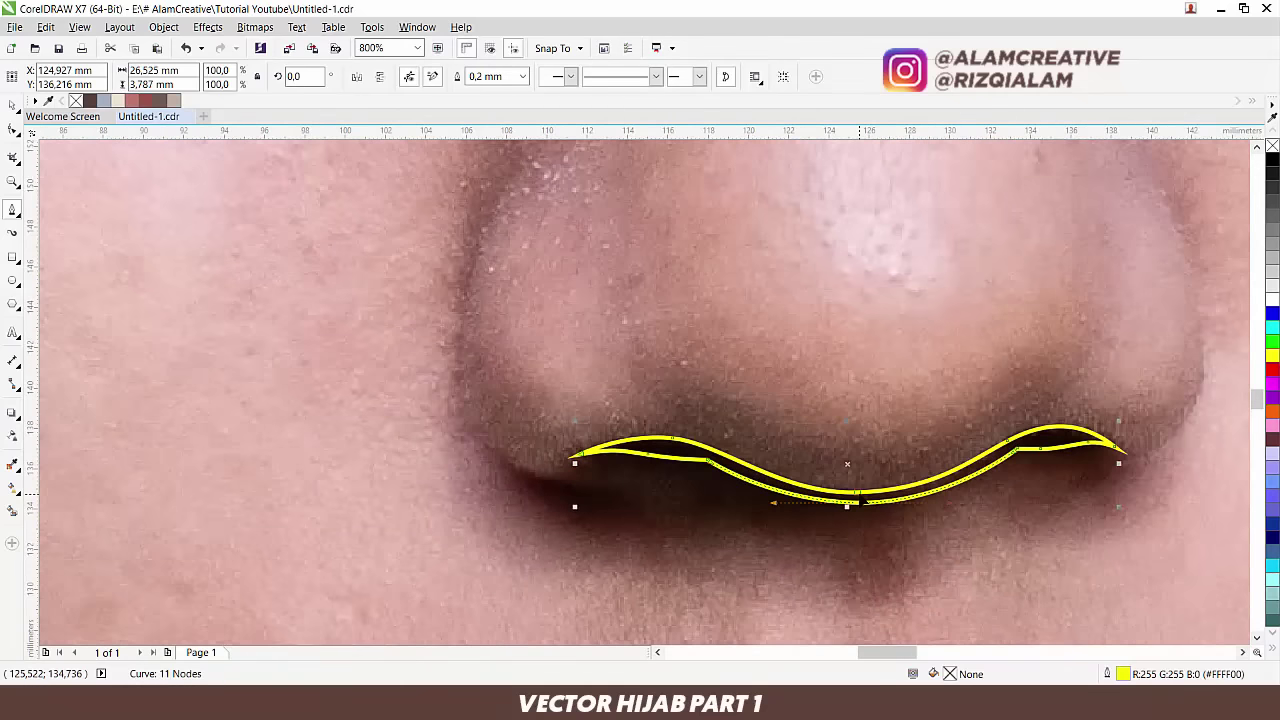
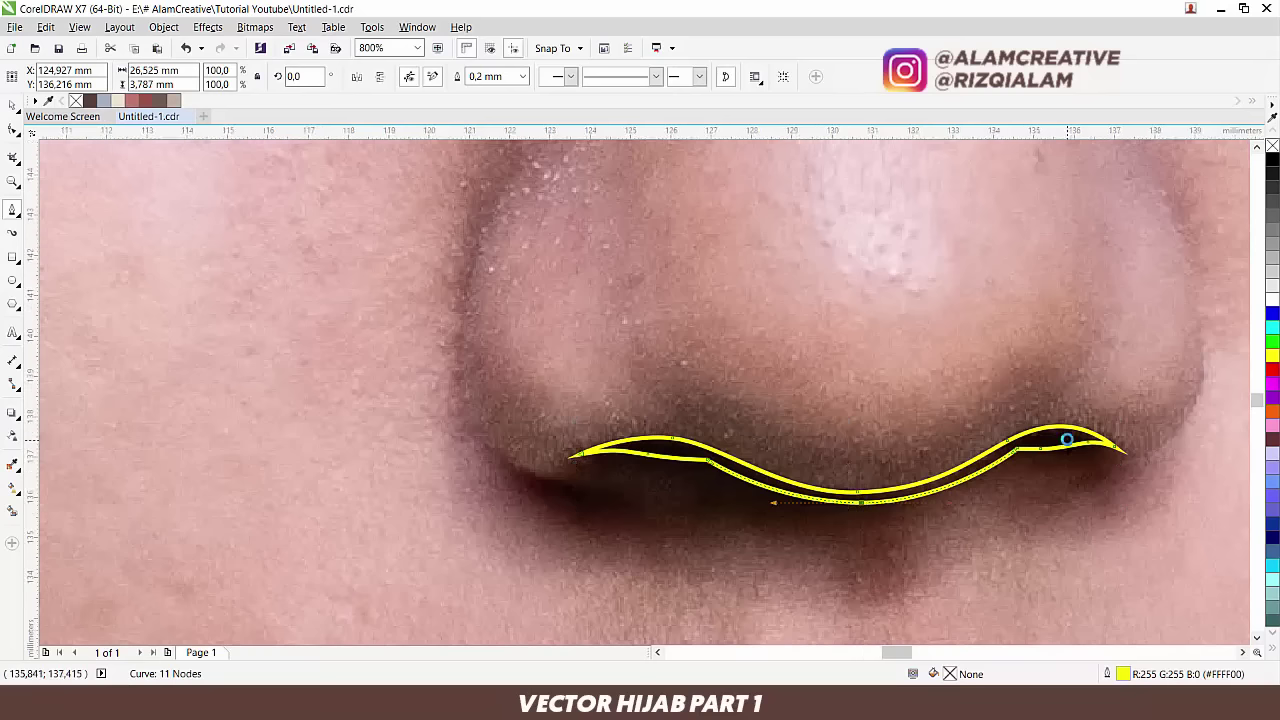
scroll(1067, 440, up, 1)
drag(1060, 446, 969, 410)
scroll(722, 430, down, 1)
drag(694, 466, 778, 454)
scroll(528, 382, up, 1)
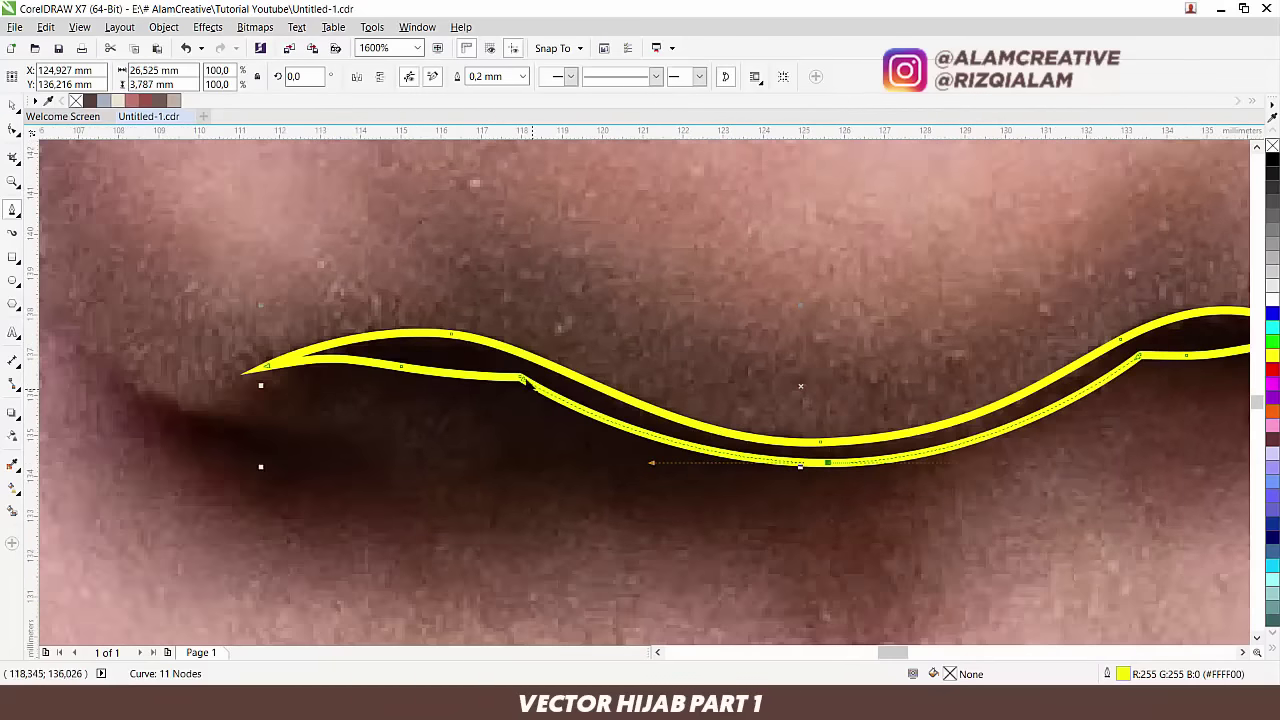
drag(522, 378, 516, 381)
drag(518, 380, 522, 379)
scroll(537, 383, down, 1)
scroll(537, 388, down, 1)
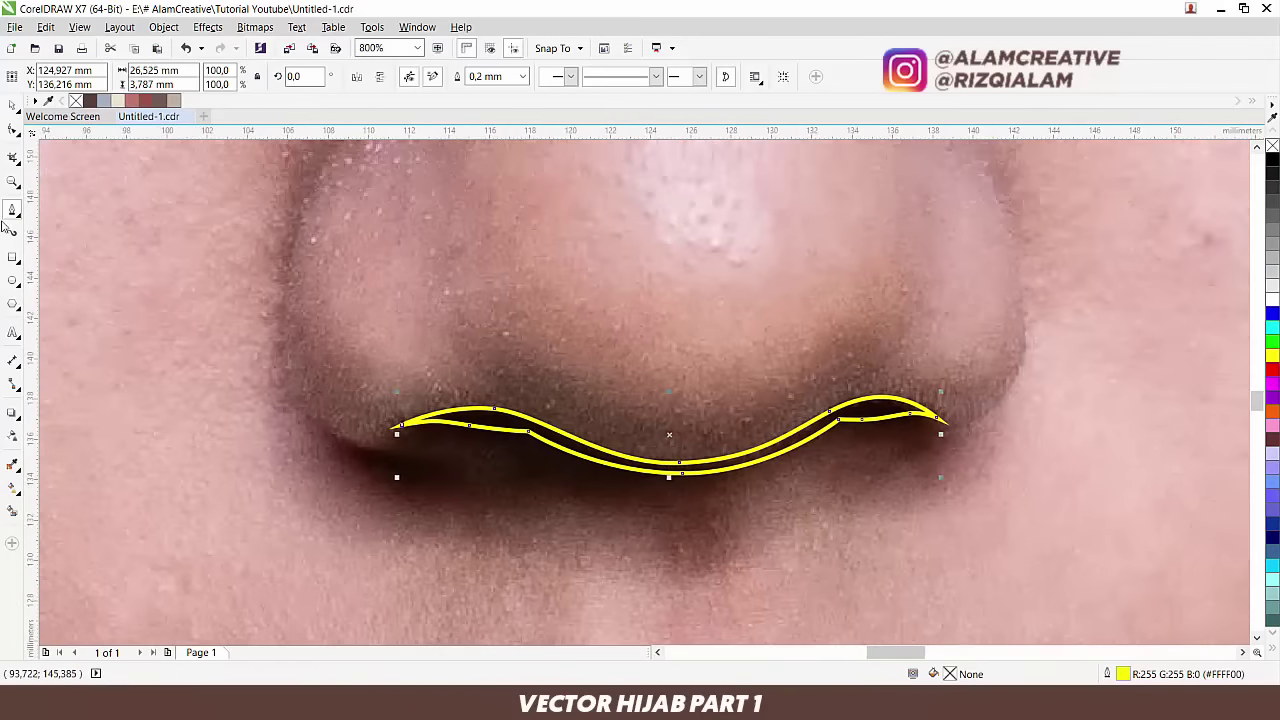
Step: Trace the inner edge of the right-hand nostril wing from its upper crease down to the nostril corner
scroll(1138, 270, down, 2)
scroll(1138, 270, up, 1)
scroll(979, 304, up, 1)
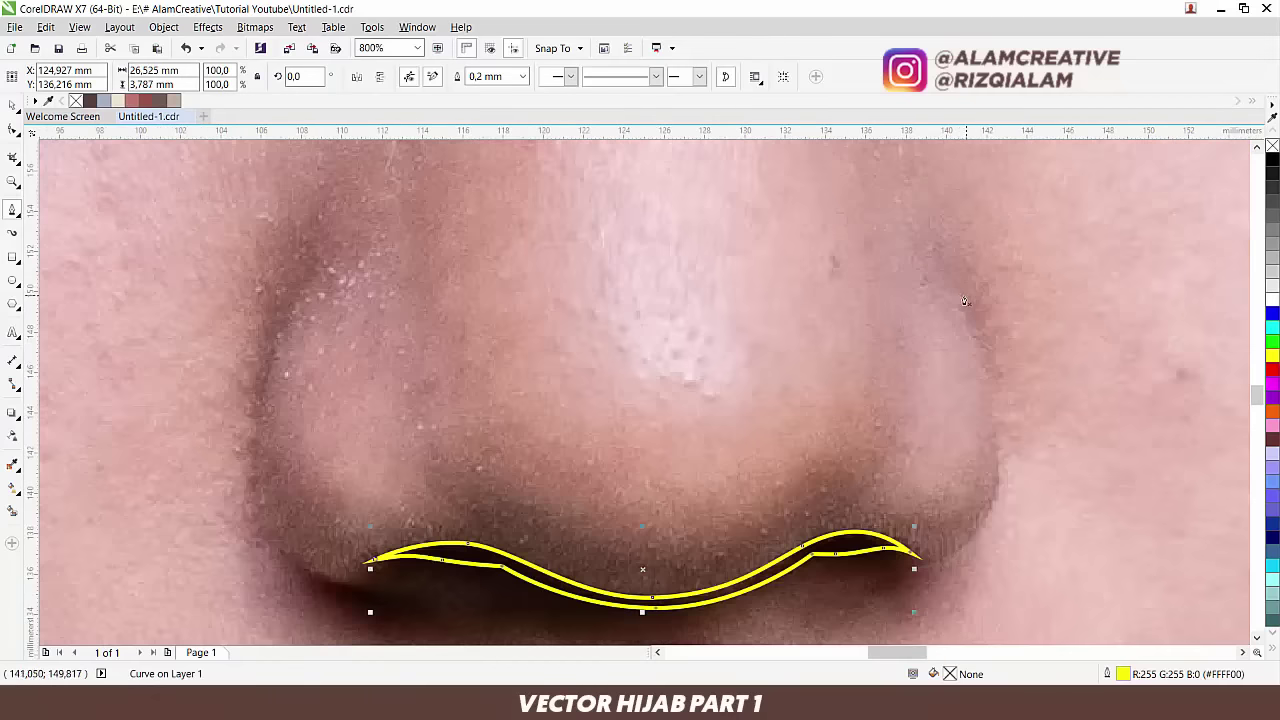
click(951, 286)
drag(998, 474, 989, 537)
click(931, 568)
key(ctrl+z)
click(934, 565)
Step: Trace the outer edge of the nostril wing back up and close it as a thin curve about 13.9 mm tall
drag(1008, 484, 1023, 387)
key(ctrl+z)
key(ctrl+z)
drag(1011, 464, 1013, 401)
click(952, 289)
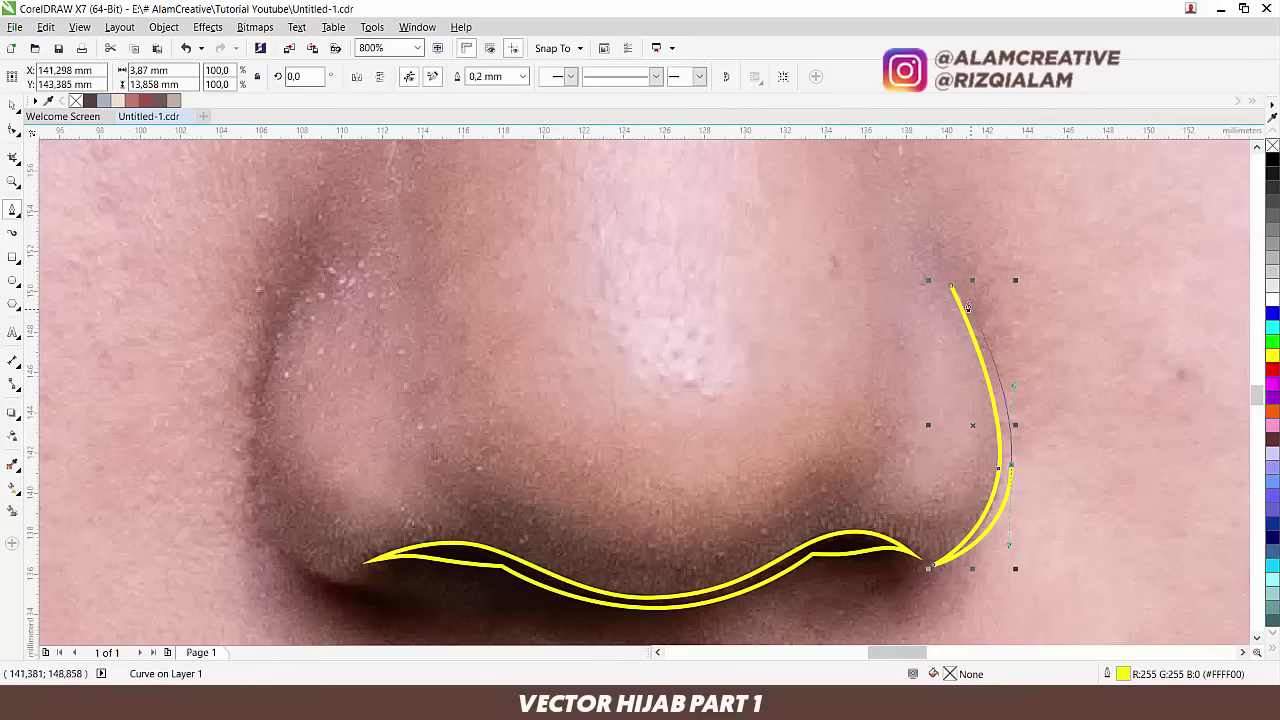
Step: Trace the left-hand nostril wing as a closed thin curve about 7 mm wide and 14.4 mm tall
scroll(498, 327, left, 3)
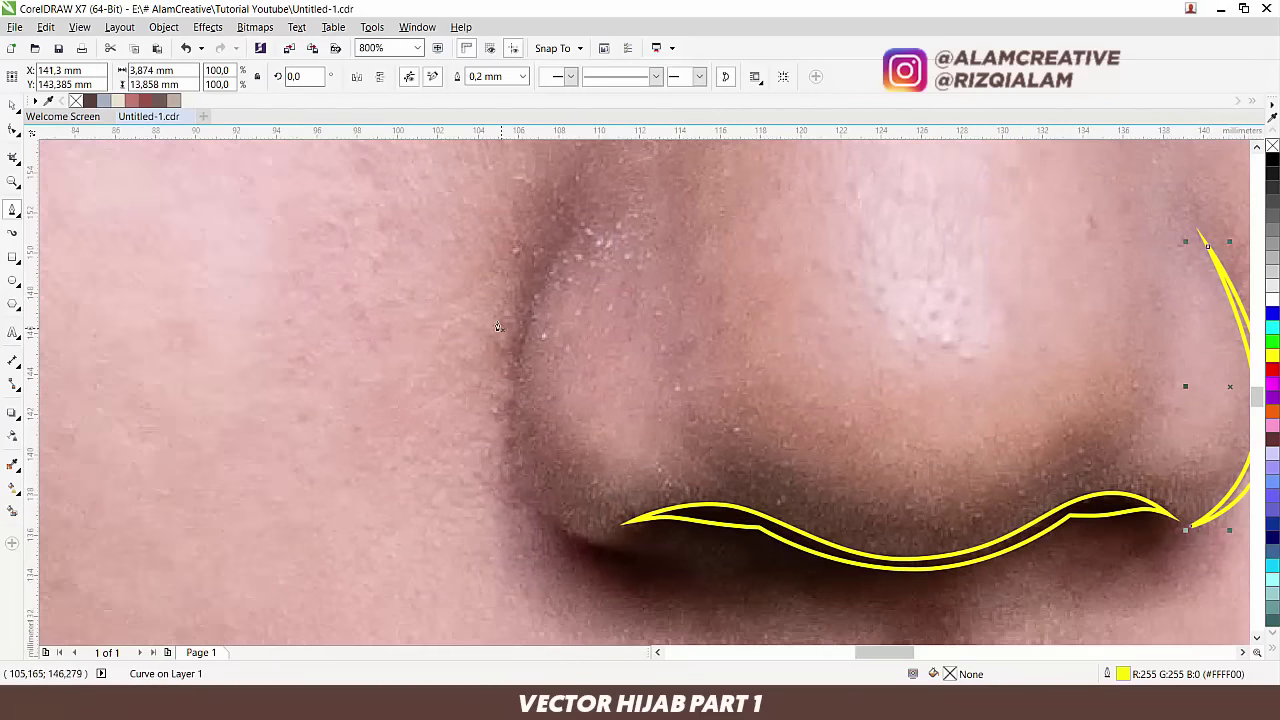
click(561, 267)
scroll(527, 413, down, 1)
drag(517, 397, 537, 489)
click(642, 491)
drag(505, 410, 482, 316)
drag(562, 204, 512, 330)
drag(505, 410, 505, 408)
Step: Recolour the nose underside and both nostril wing shapes with the document's dark brown
scroll(580, 458, down, 1)
drag(750, 465, 656, 428)
scroll(675, 485, down, 1)
key(space)
scroll(657, 410, up, 1)
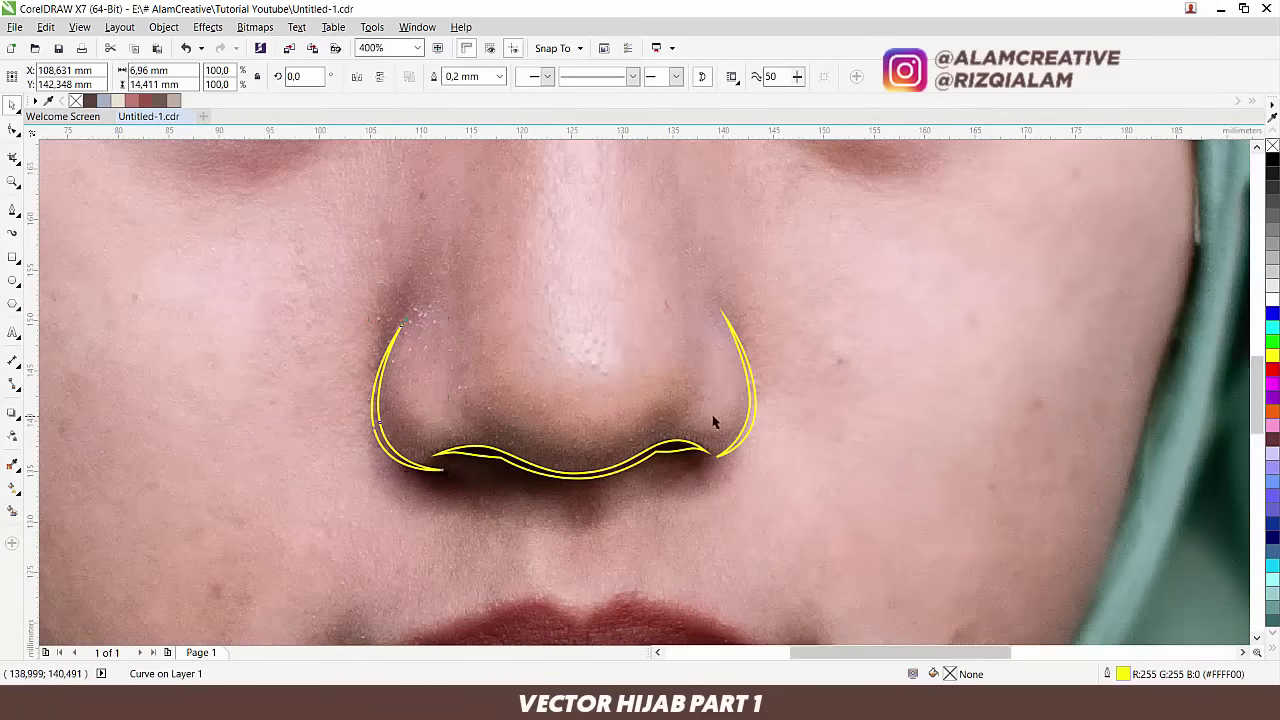
scroll(713, 423, down, 1)
shift+click(726, 412)
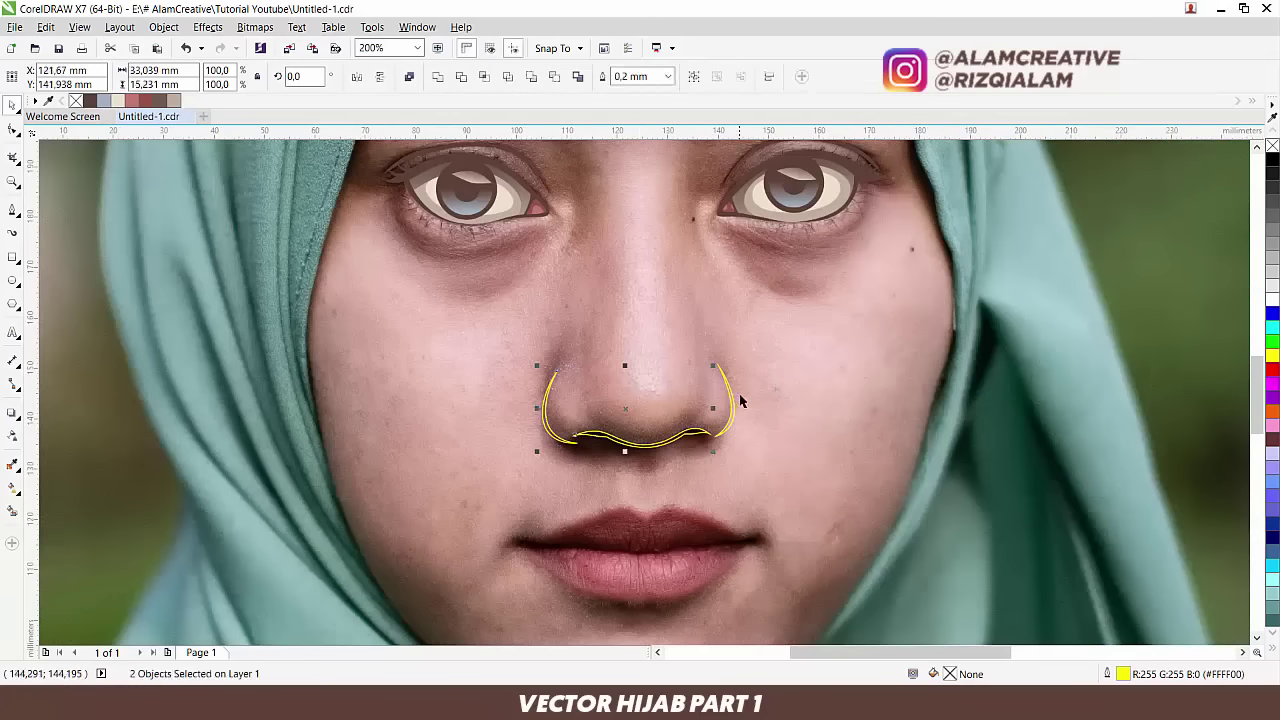
right_click(89, 100)
Step: Inspect the nose line work without the photo by moving the photo aside and undoing the move
click(819, 426)
drag(619, 464, 562, 376)
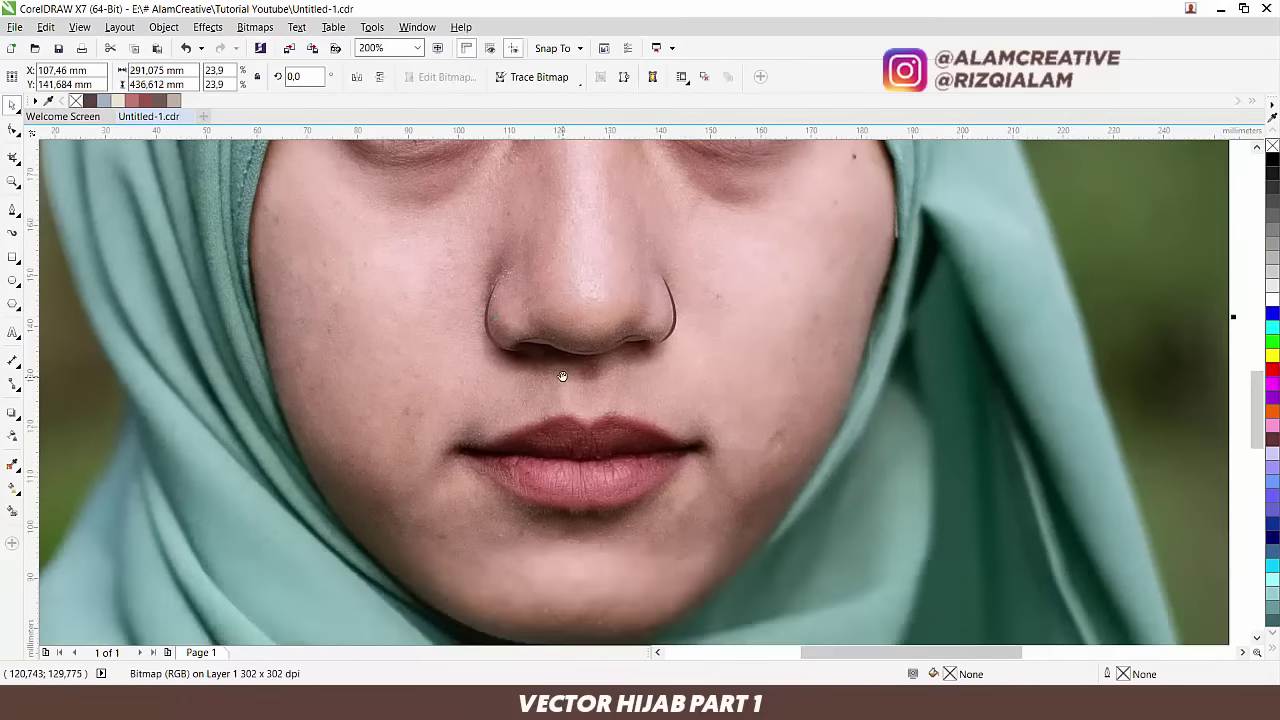
scroll(558, 486, up, 1)
drag(580, 485, 569, 712)
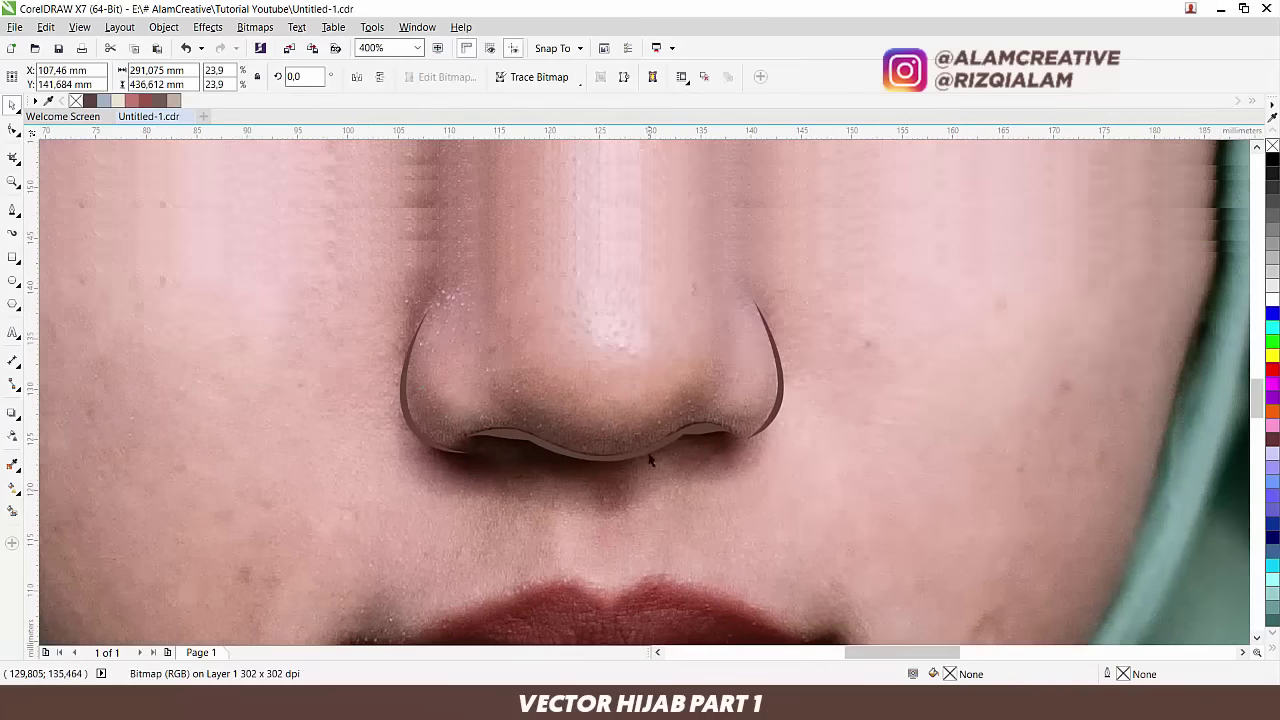
scroll(655, 457, down, 2)
drag(736, 466, 140, 462)
scroll(616, 442, up, 1)
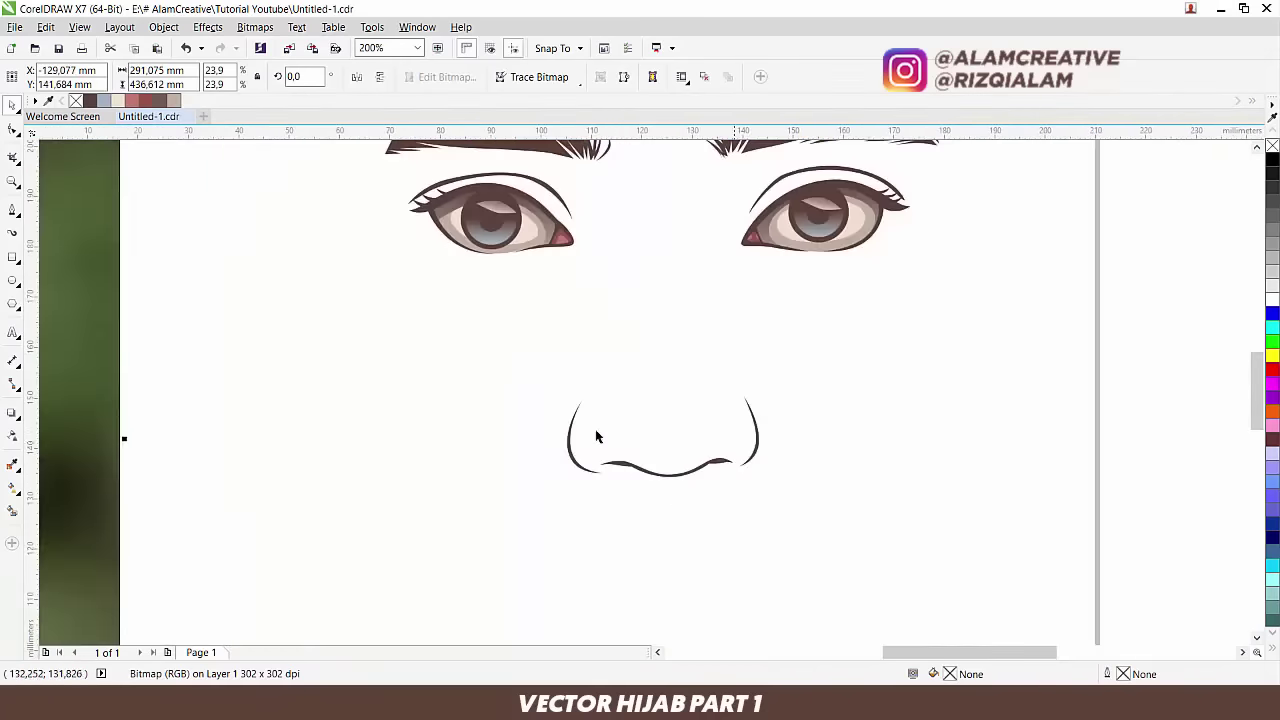
key(ctrl+z)
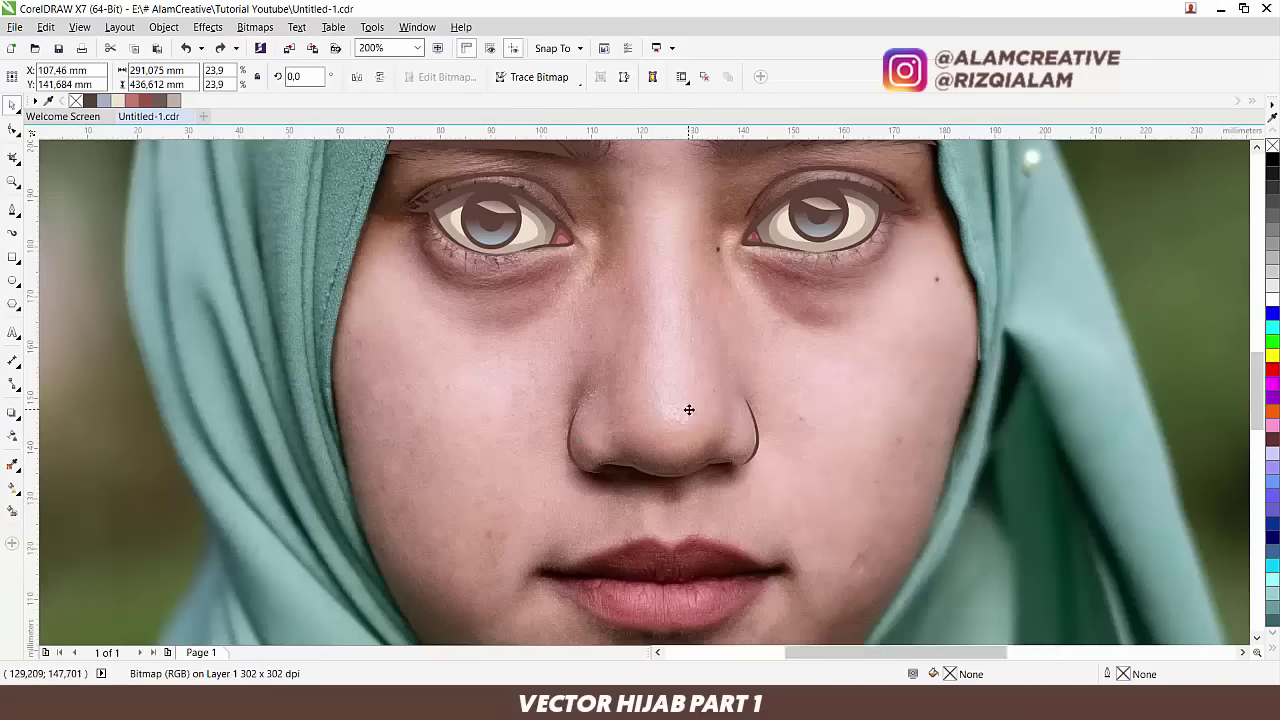
Step: Trace the upper edge of the dark line between the lips, from the left-hand mouth corner around the right-hand corner
drag(731, 510, 645, 342)
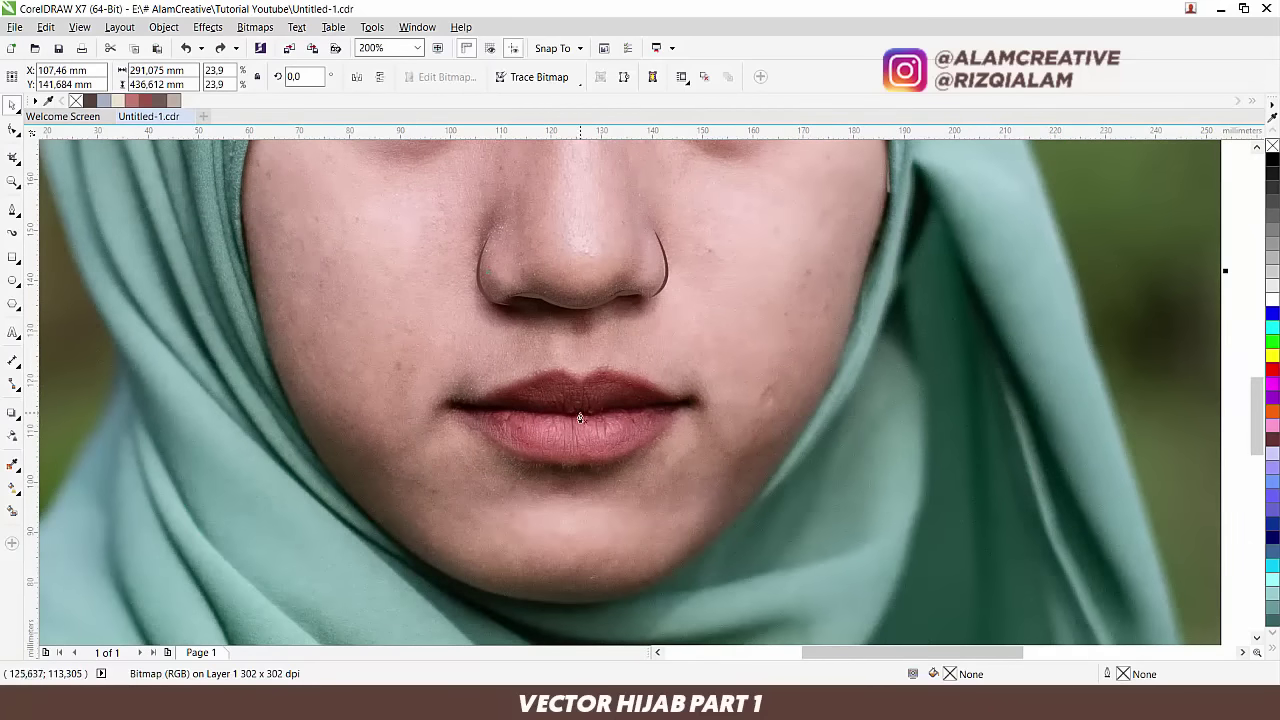
scroll(580, 418, up, 2)
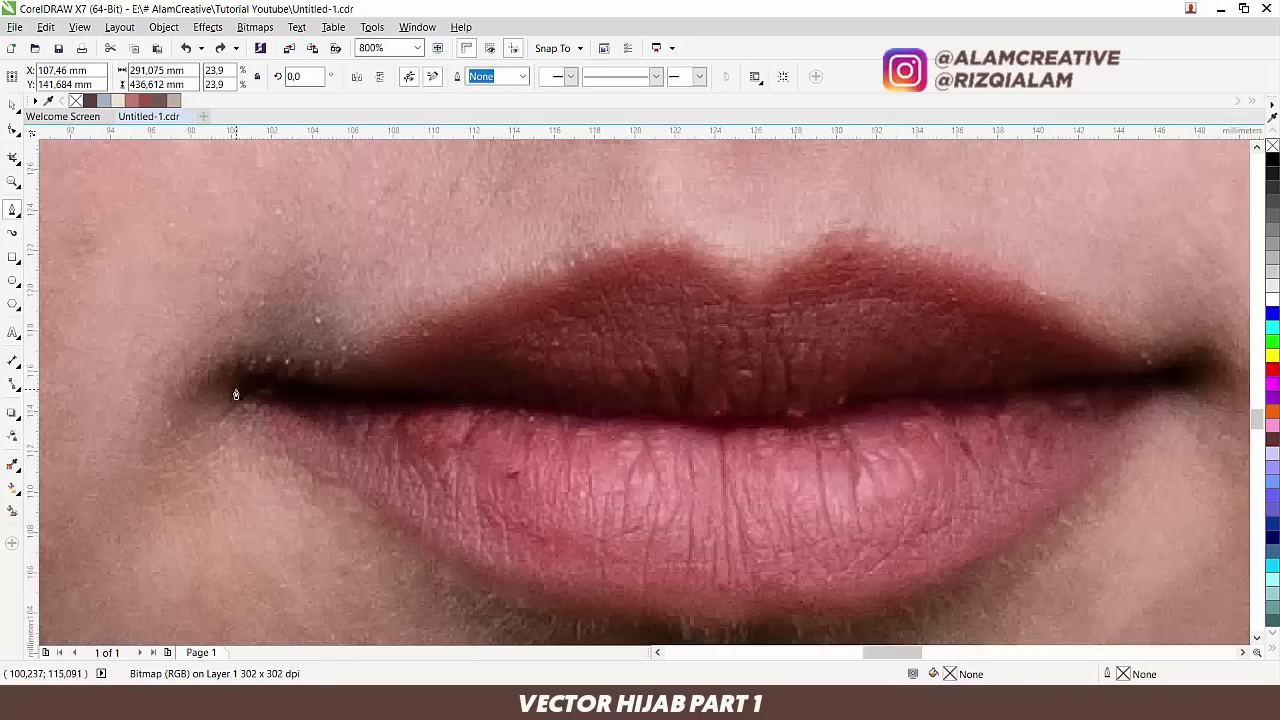
drag(227, 385, 240, 368)
drag(364, 386, 440, 390)
drag(670, 409, 751, 415)
drag(845, 403, 920, 390)
drag(985, 397, 811, 397)
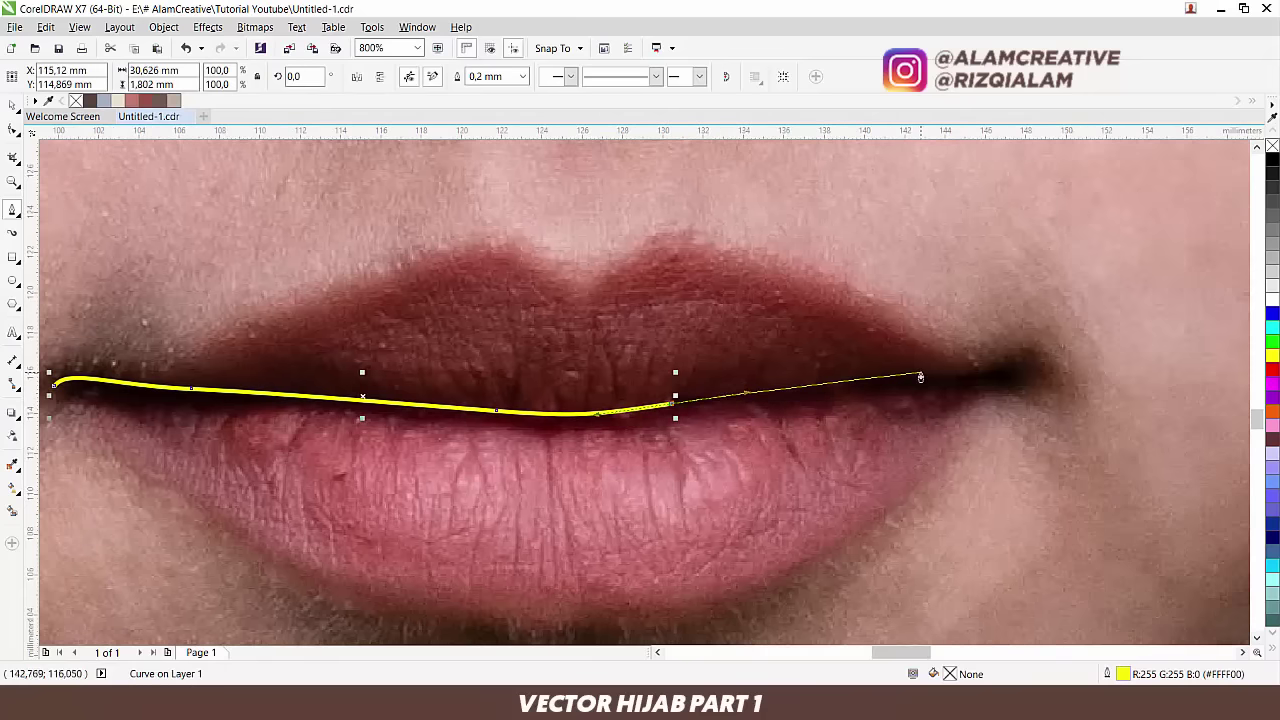
drag(1028, 354, 915, 394)
Step: Trace the lower edge of the mouth line back to the start and close it as a thin shape about 48.4 mm wide
drag(815, 405, 757, 406)
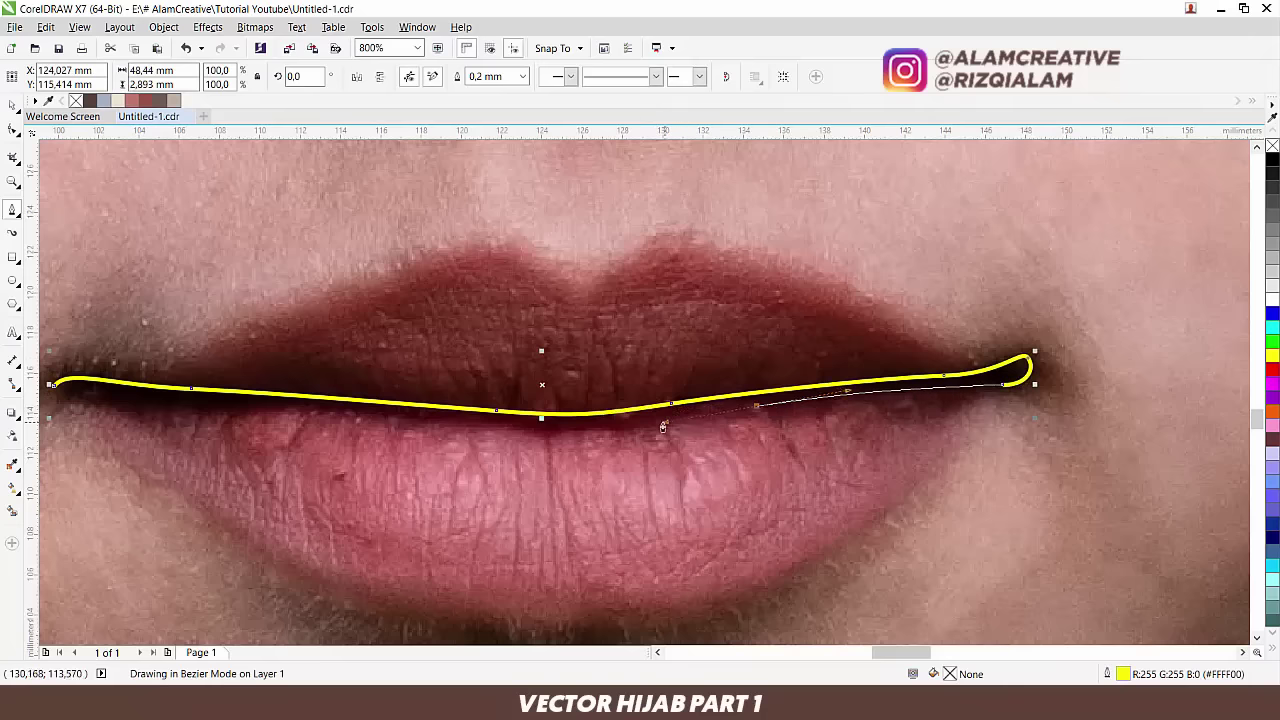
click(552, 428)
drag(525, 430, 430, 431)
drag(356, 429, 582, 429)
drag(439, 405, 285, 394)
click(280, 392)
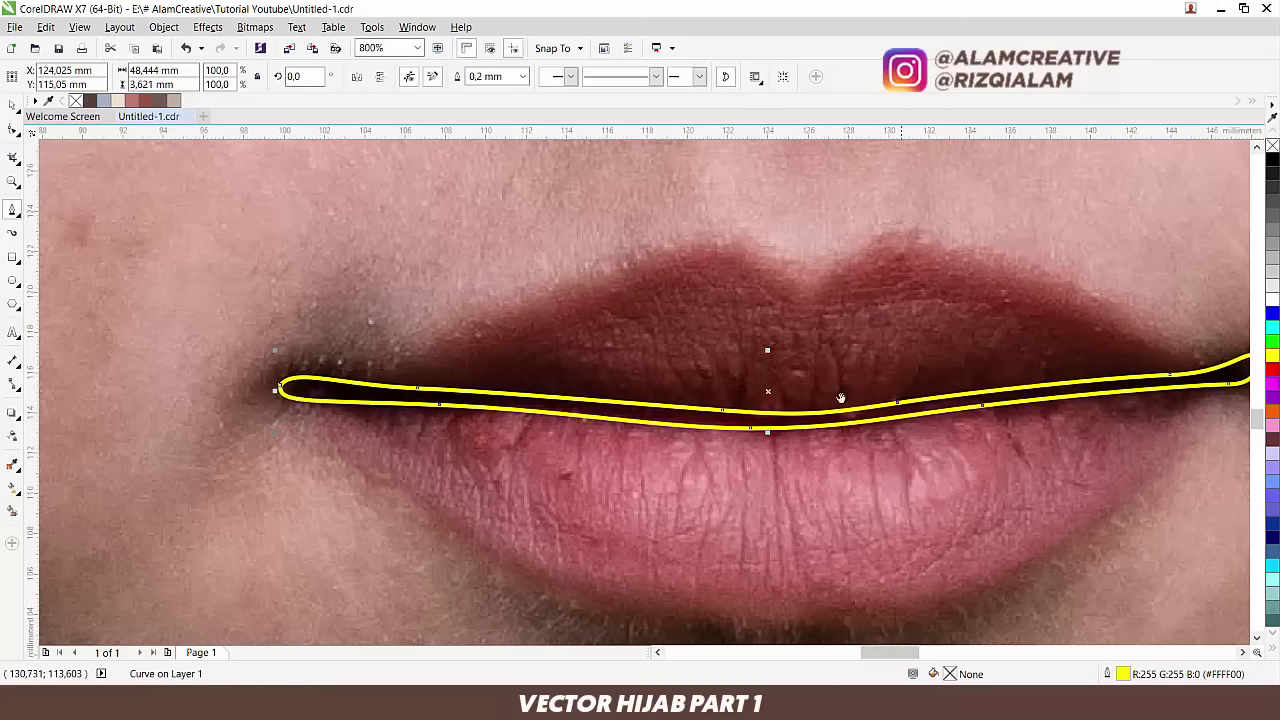
Step: Fine-tune the lower-edge nodes of the mouth line shape so it follows the gap between the lips
scroll(590, 418, right, 2)
click(612, 414)
scroll(636, 426, down, 2)
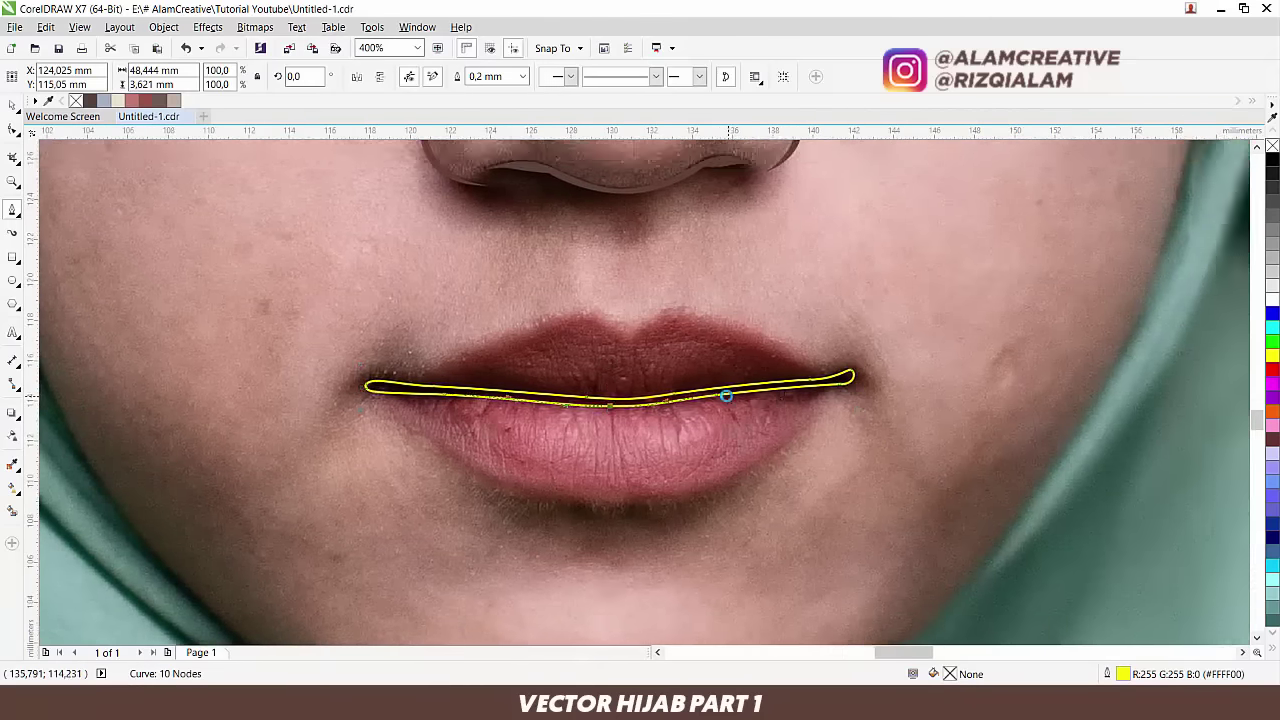
scroll(729, 397, up, 2)
click(716, 400)
drag(716, 400, 708, 396)
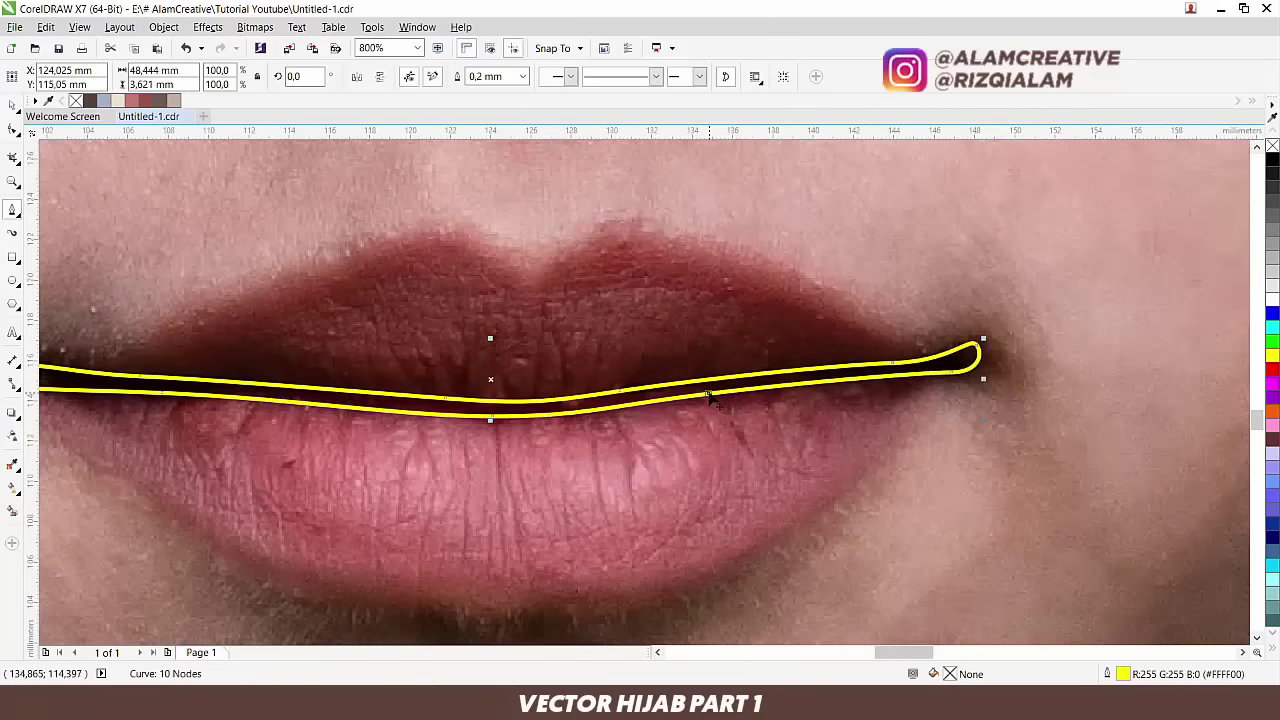
drag(503, 411, 557, 410)
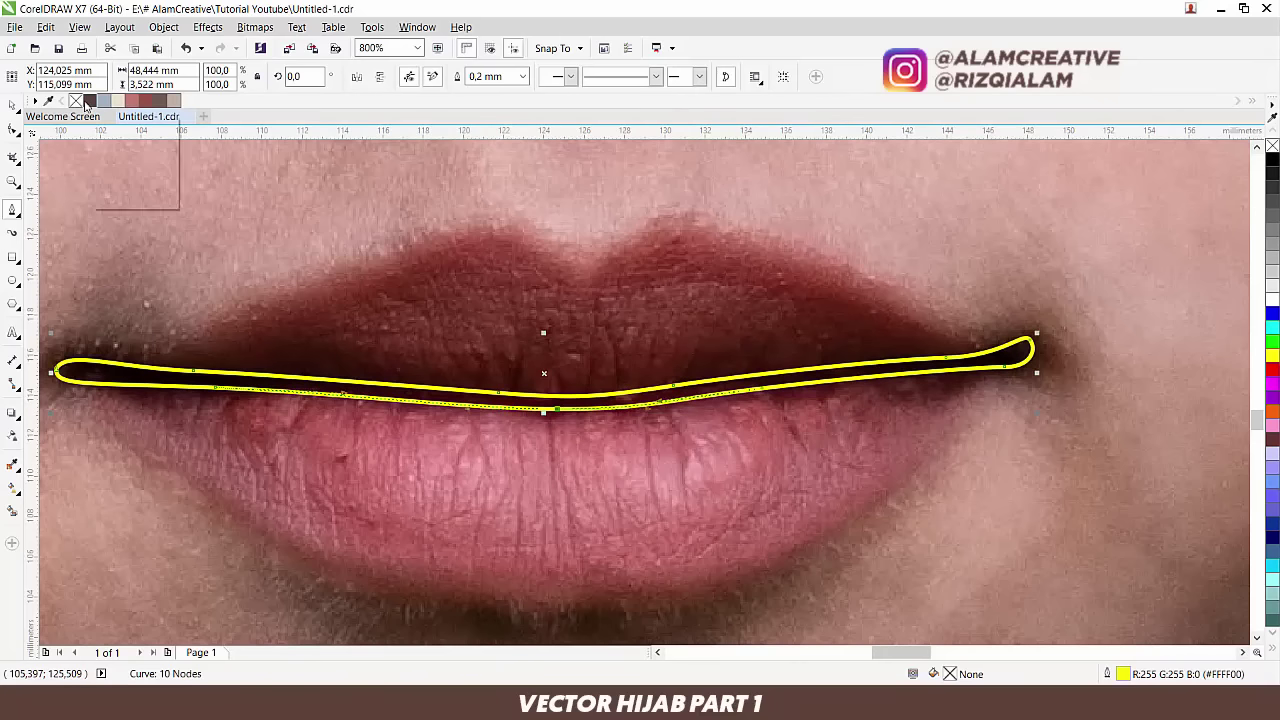
Step: Fill the mouth line shape with dark brown R94 G65 B57 and remove its outline
double_click(88, 102)
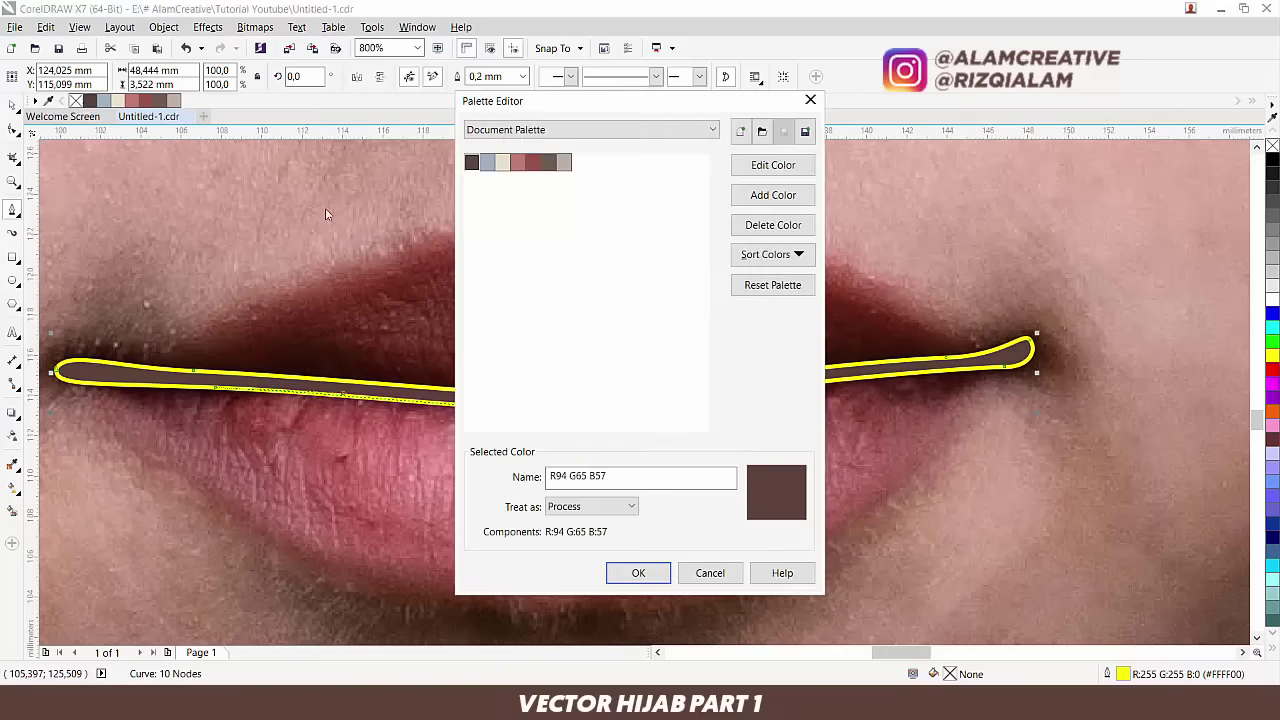
click(710, 573)
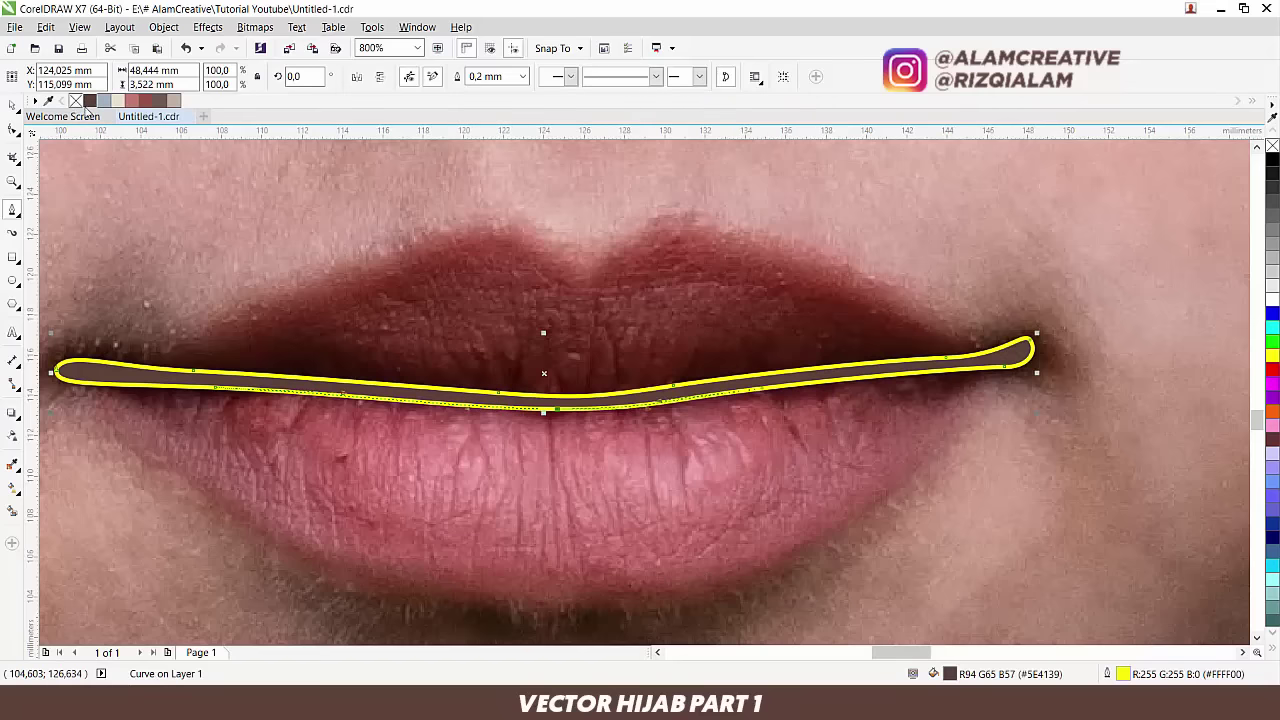
right_click(76, 101)
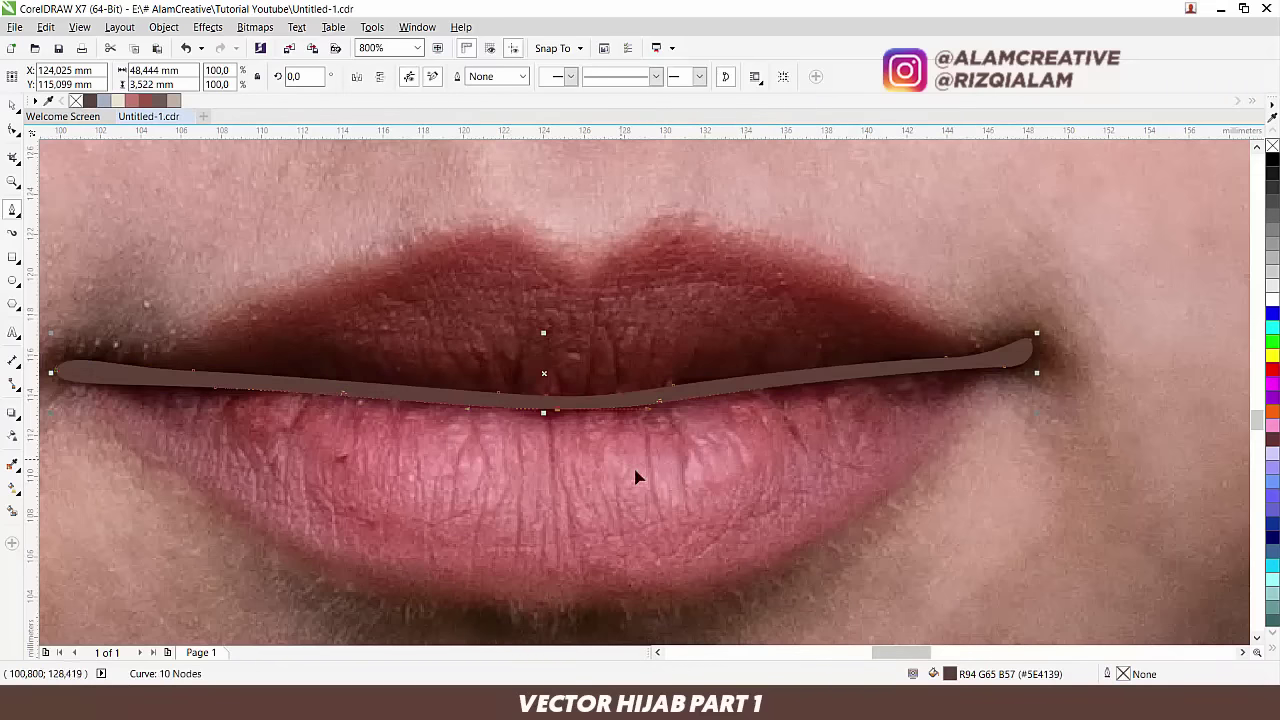
Step: Inspect the mouth line with the drawn features by moving the photo aside and undoing the move
scroll(711, 476, down, 1)
scroll(734, 485, down, 2)
key(space)
click(807, 463)
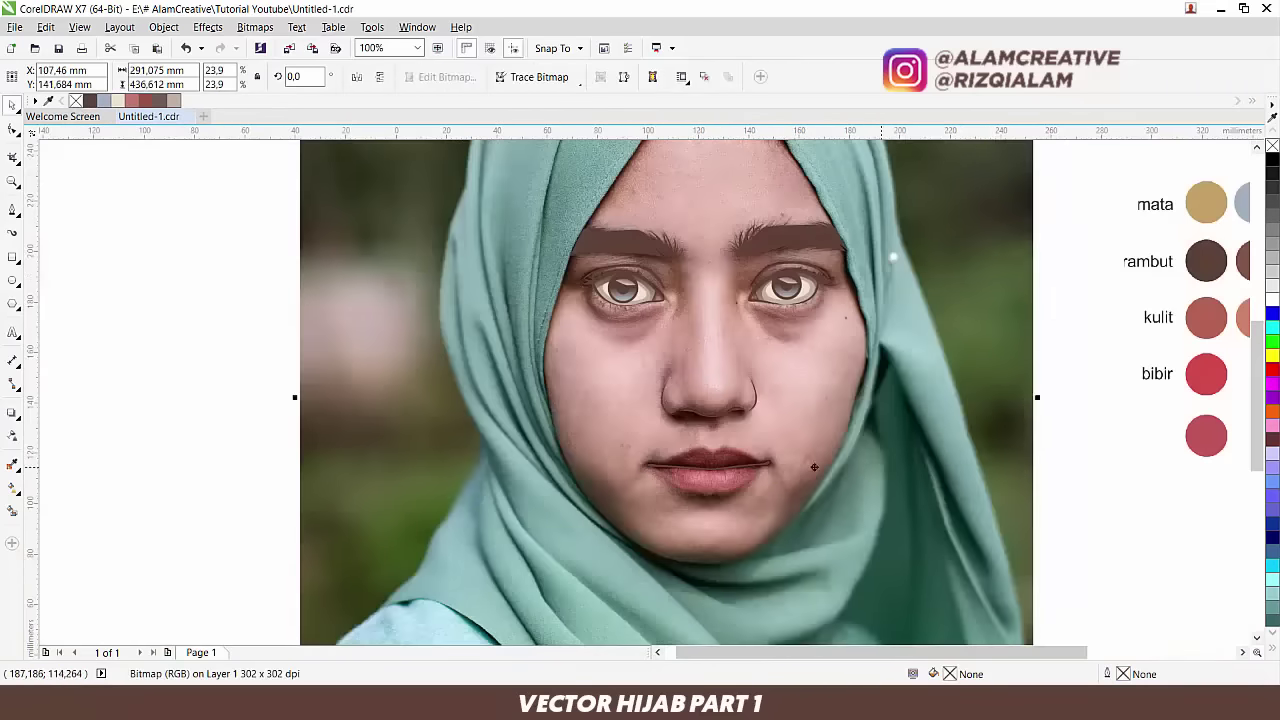
drag(814, 466, 282, 466)
scroll(744, 500, up, 1)
key(ctrl+z)
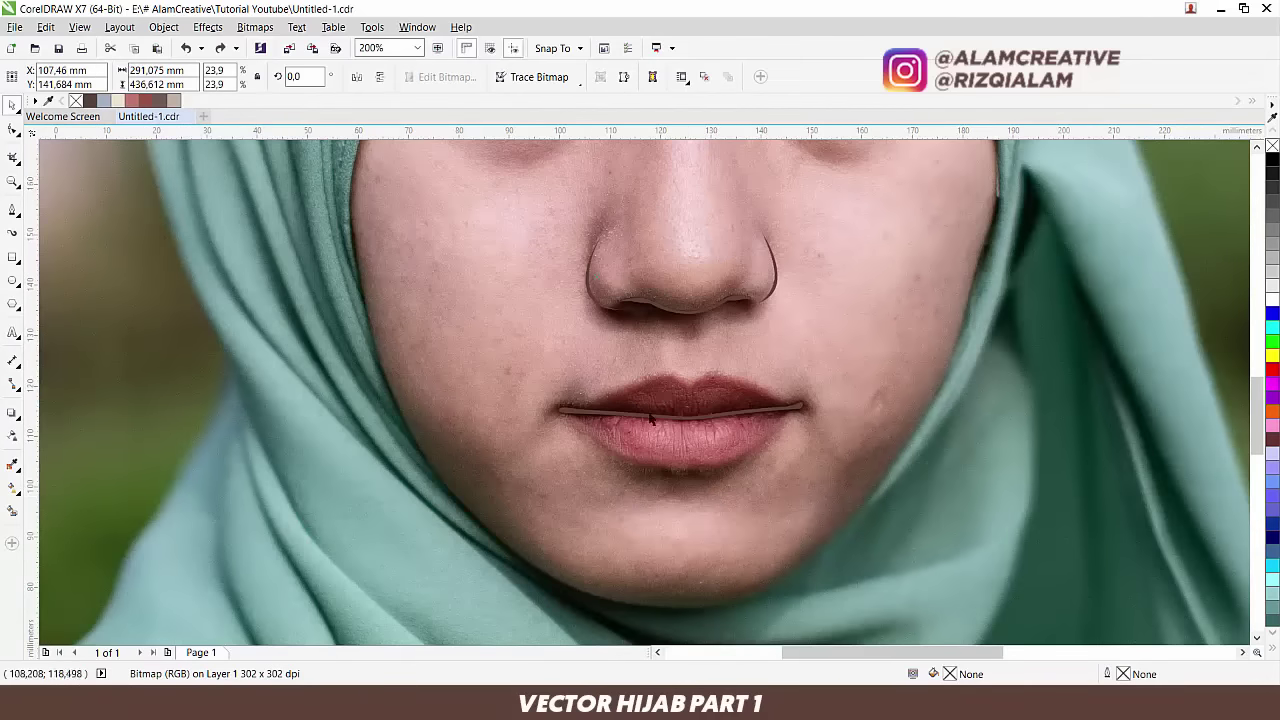
Step: Trace the upper lip's contour from the left-hand mouth corner through the central dip to the second peak
scroll(753, 435, up, 1)
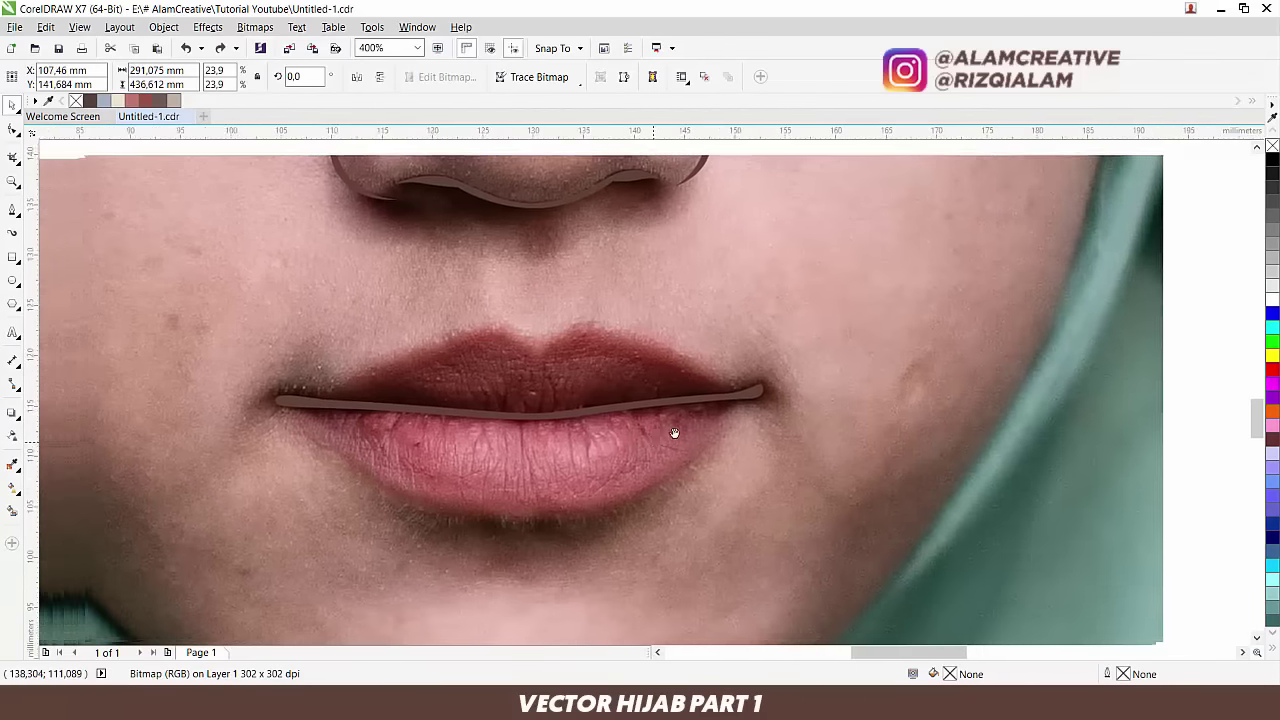
scroll(674, 514, up, 1)
mouse_move(624, 368)
mouse_down()
mouse_move(663, 346)
mouse_move(633, 359)
mouse_up()
scroll(655, 347, down, 1)
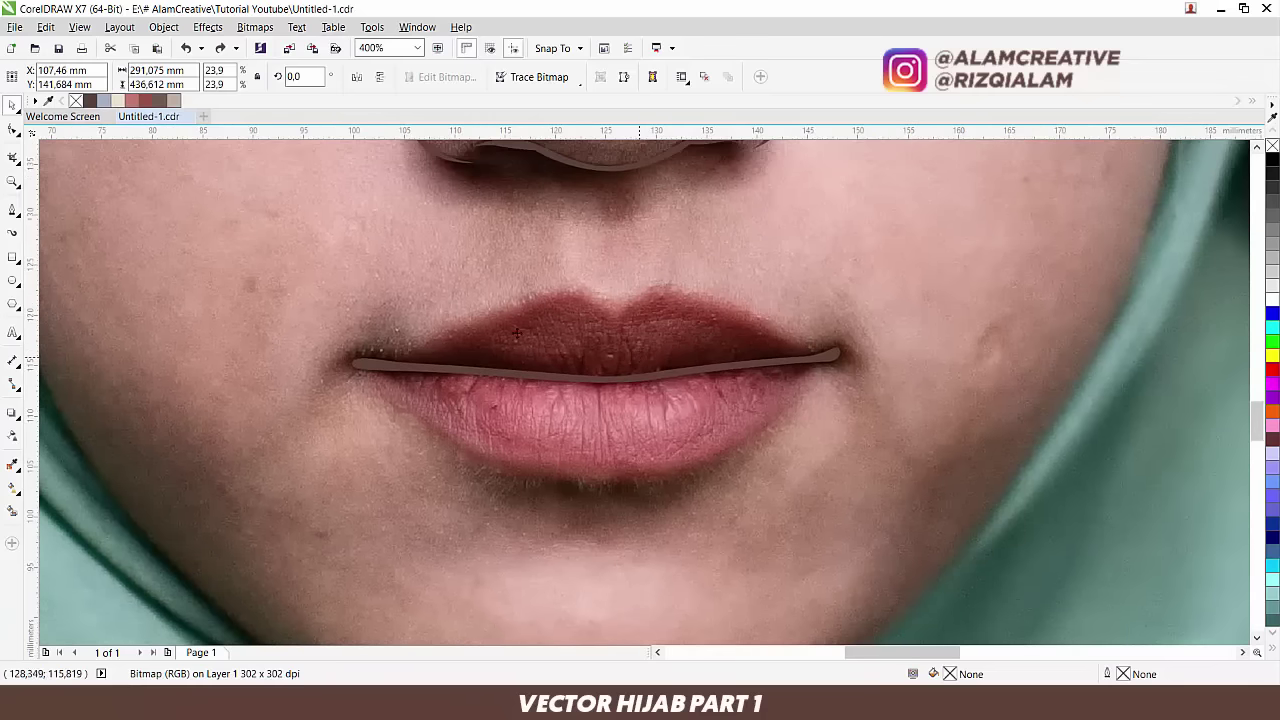
click(15, 209)
click(366, 366)
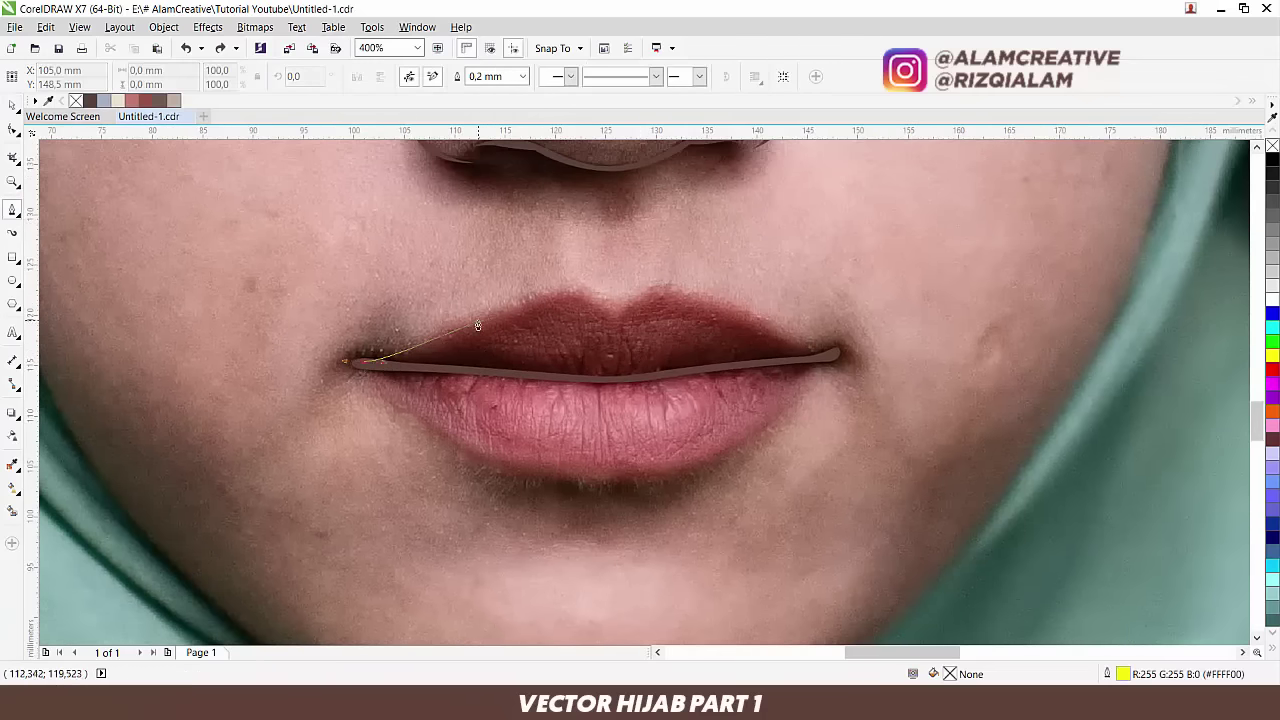
drag(572, 292, 635, 311)
key(ctrl+z)
click(665, 290)
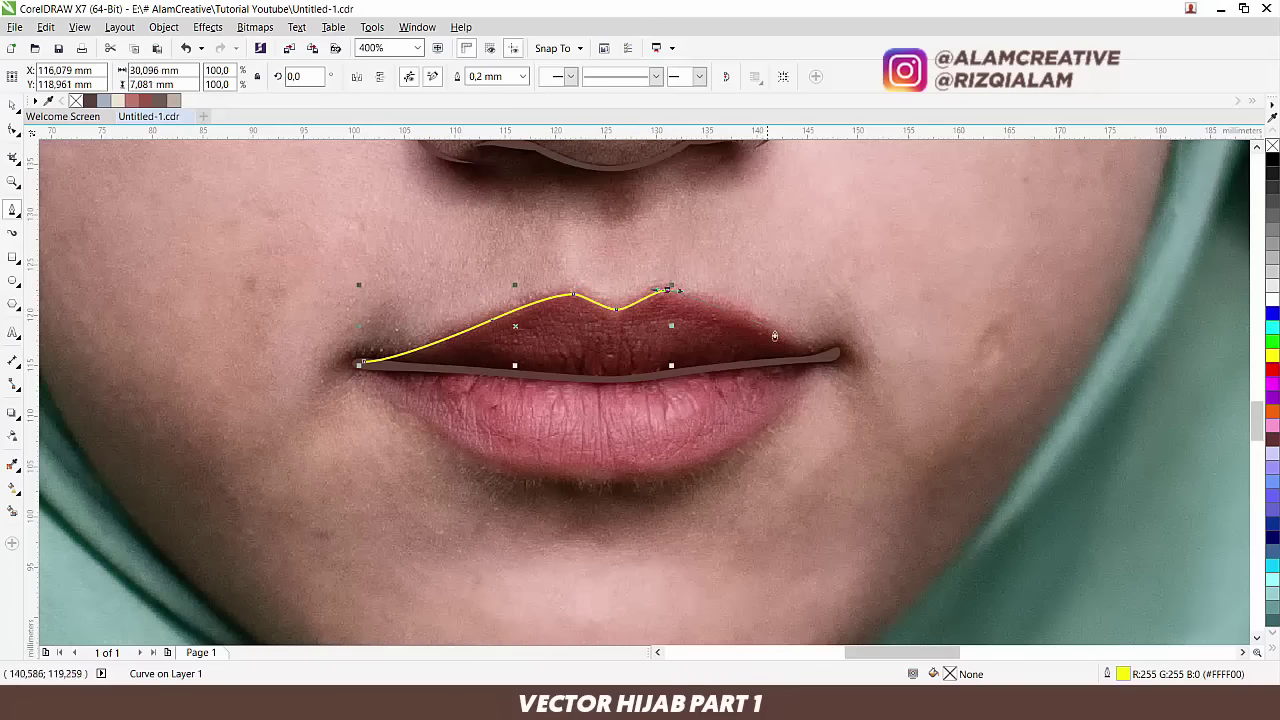
Step: Continue the contour to the right-hand mouth corner and around the lower lip, closing the lips about 46 mm wide and 18.7 mm tall
click(787, 343)
click(826, 366)
click(822, 360)
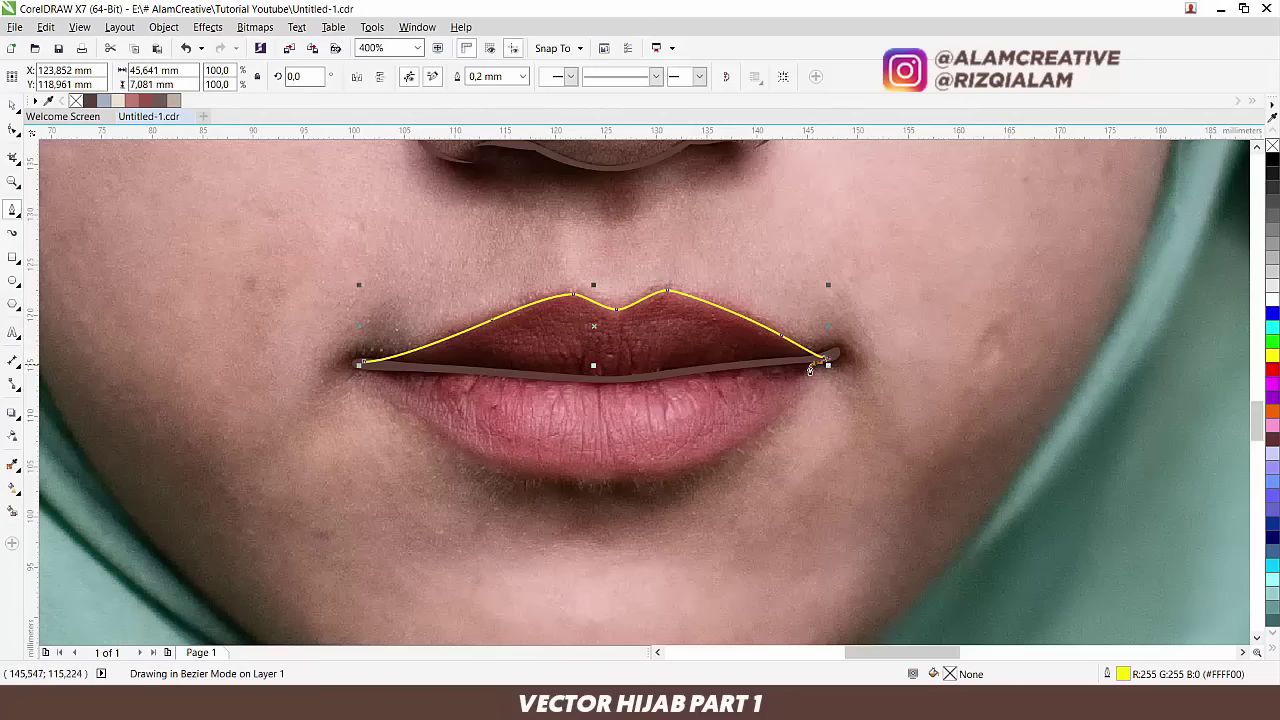
drag(620, 480, 453, 483)
drag(363, 367, 400, 394)
Step: Adjust the lip outline's nodes at the central dip, along the upper lip's right-hand slope and at the right-hand corner
scroll(581, 355, up, 2)
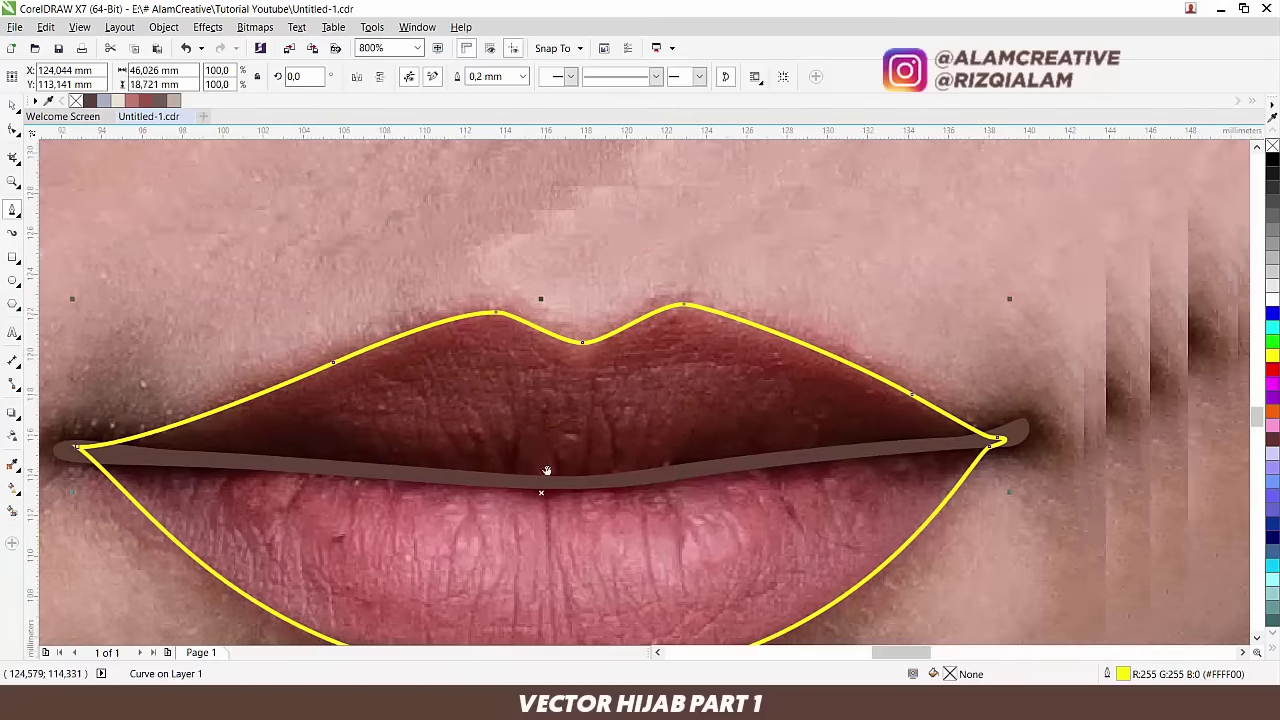
scroll(581, 355, up, 1)
drag(574, 336, 571, 331)
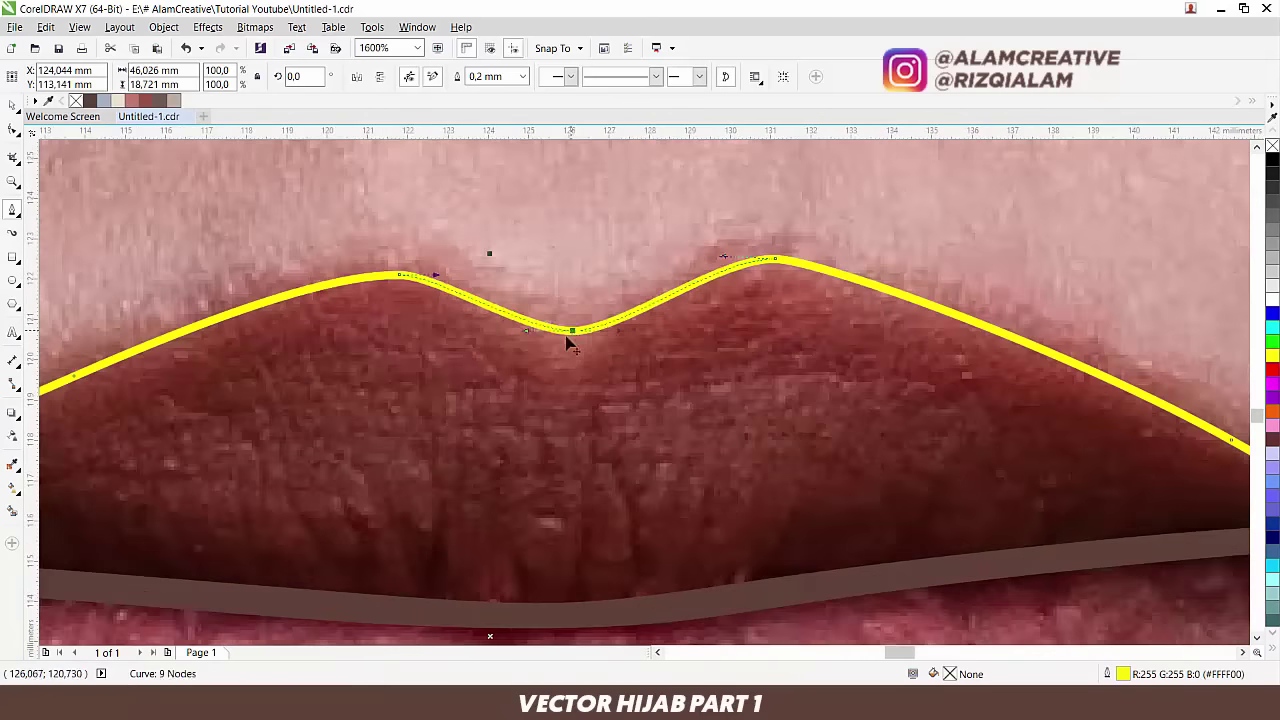
scroll(570, 340, down, 1)
drag(605, 335, 605, 334)
click(777, 321)
drag(1008, 412, 1003, 410)
drag(1088, 456, 1092, 457)
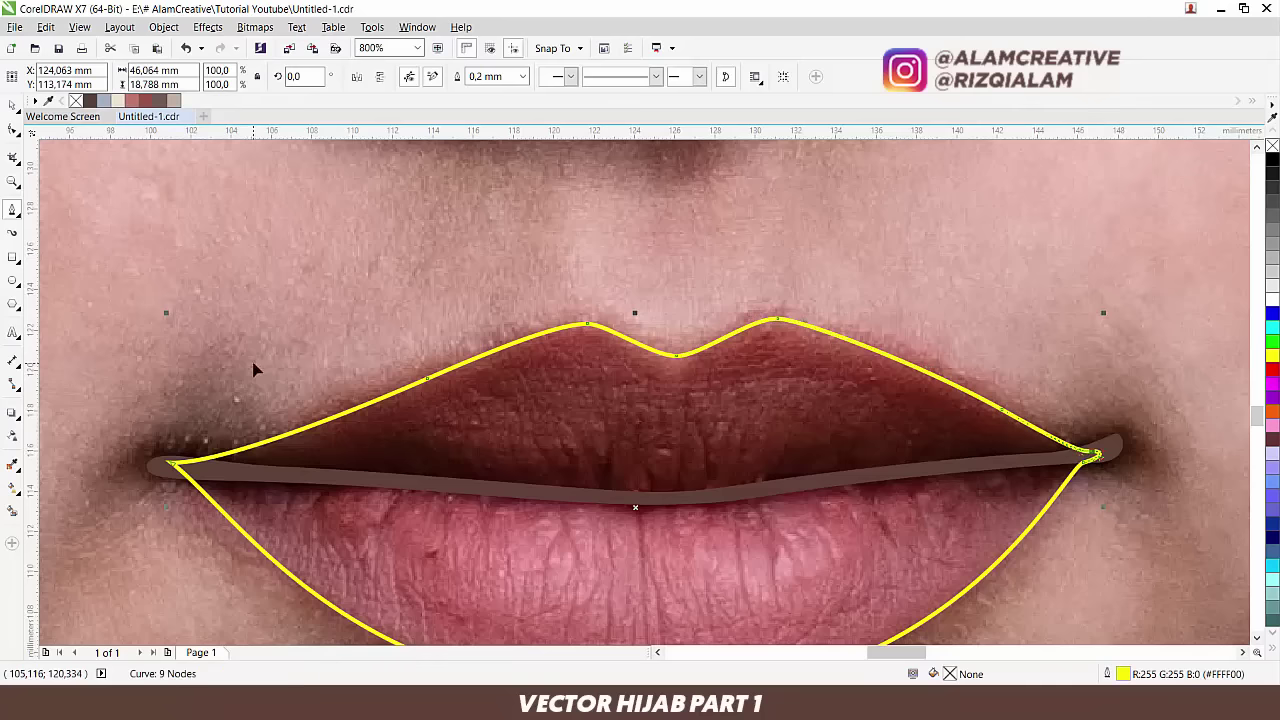
Step: Refine the upper lip nodes with the Shape tool and lower the bottom-centre node slightly to fit the lower lip
drag(262, 382, 332, 380)
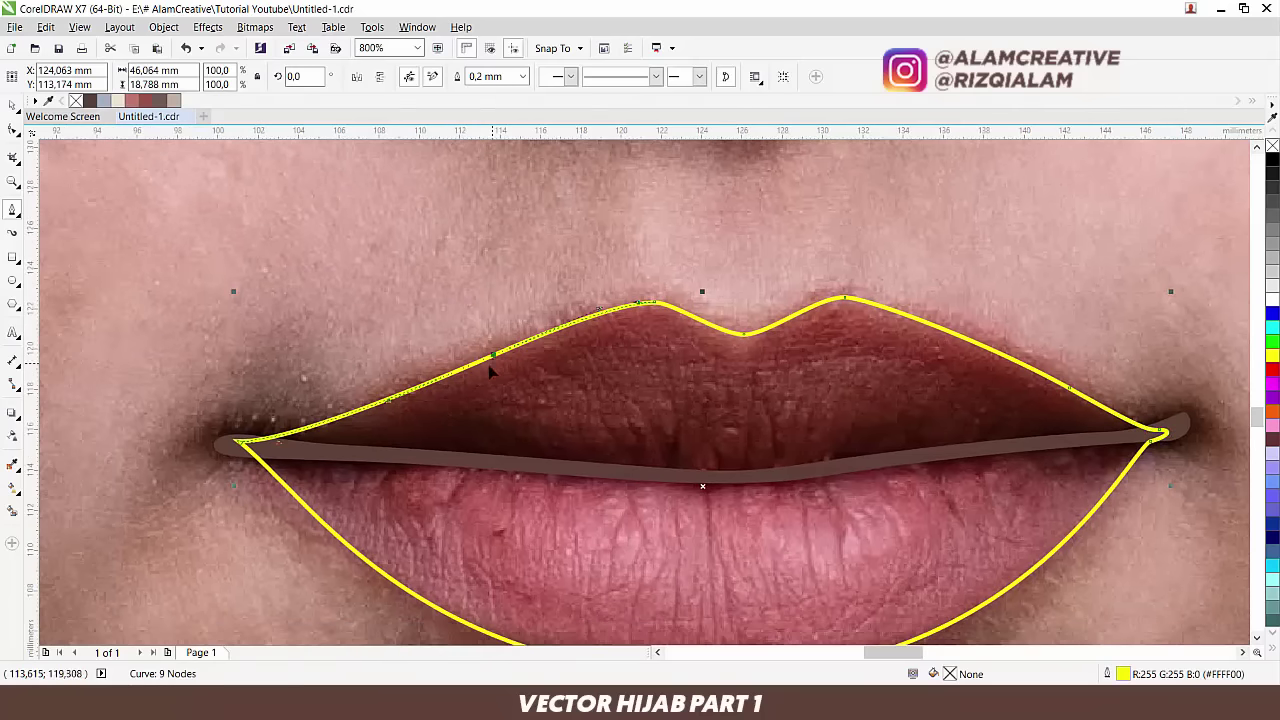
click(12, 128)
drag(492, 365, 497, 357)
click(655, 302)
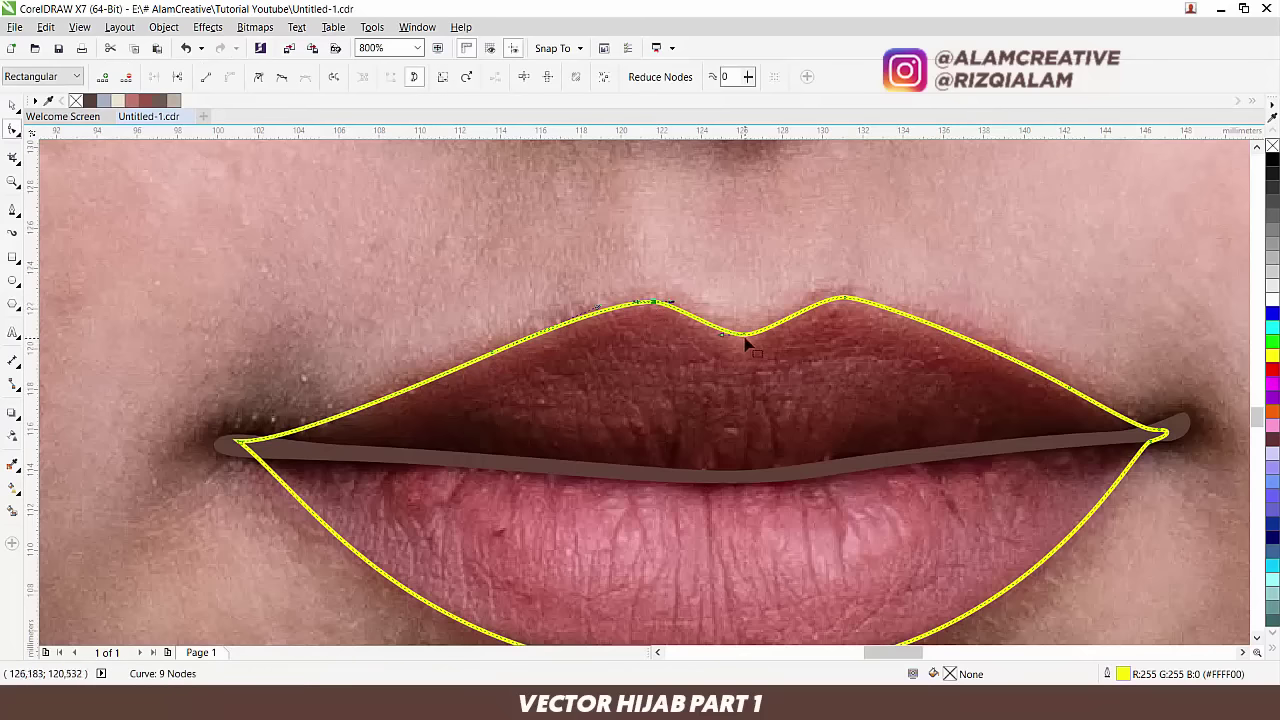
drag(743, 336, 748, 329)
drag(853, 300, 843, 297)
drag(1071, 388, 1066, 383)
drag(827, 467, 730, 320)
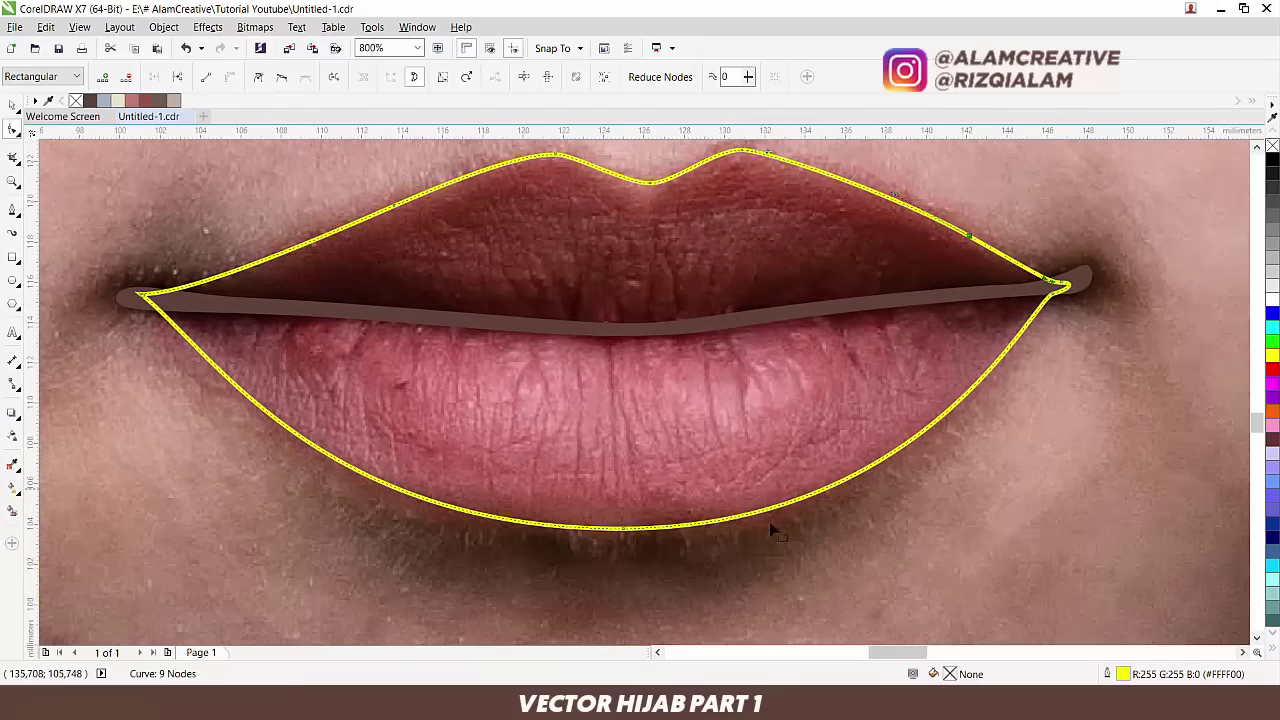
drag(624, 530, 623, 532)
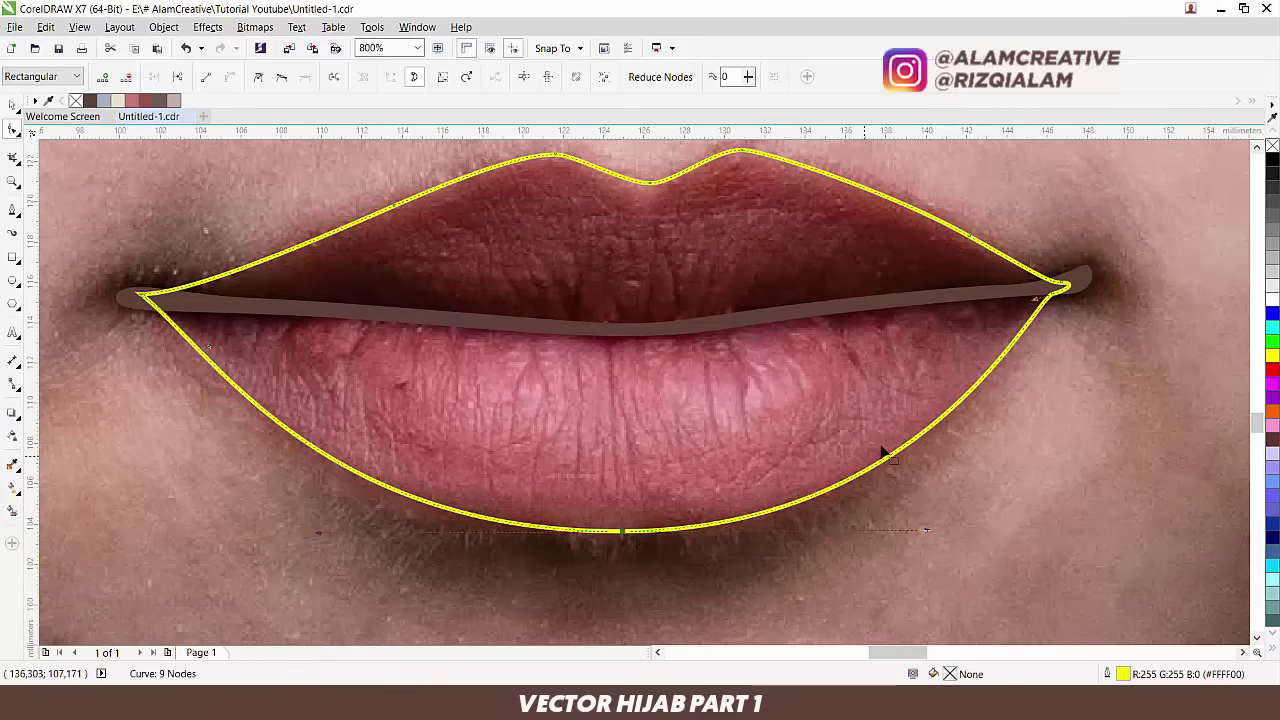
Step: Place the lip outline behind the mouth line, and send the photo to the back of the page
scroll(323, 368, down, 2)
drag(500, 340, 612, 439)
click(11, 105)
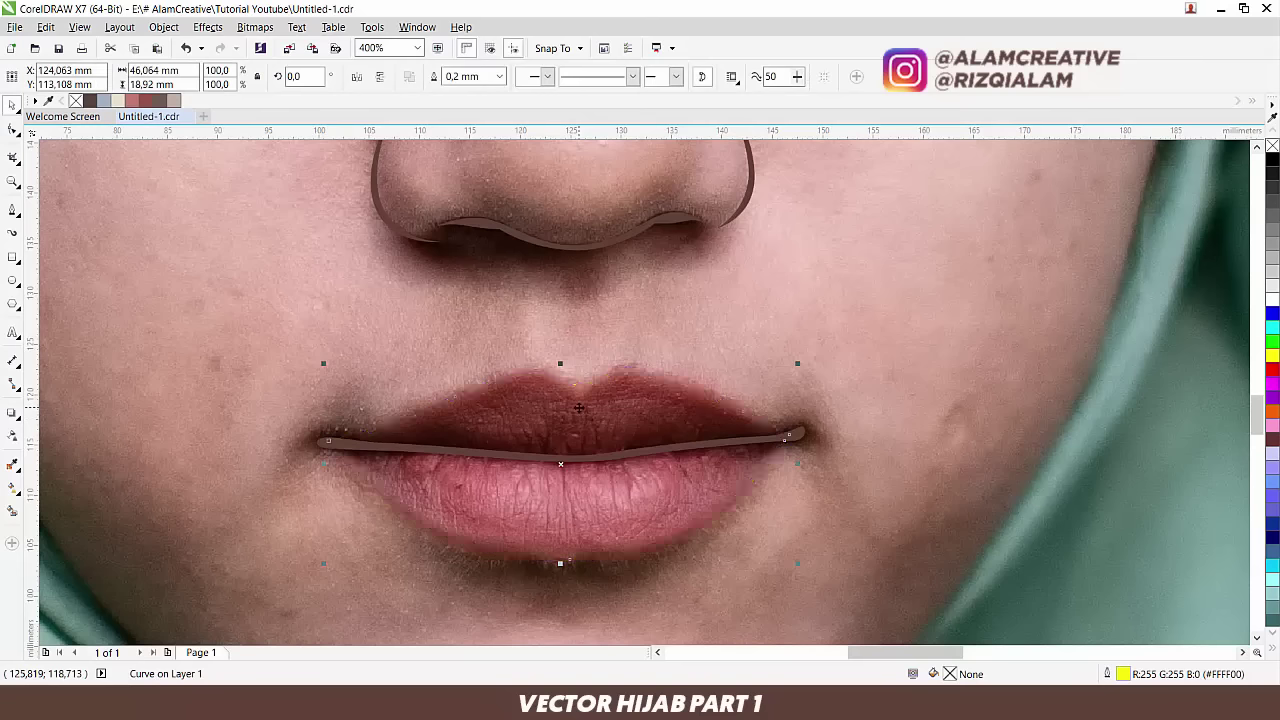
click(740, 341)
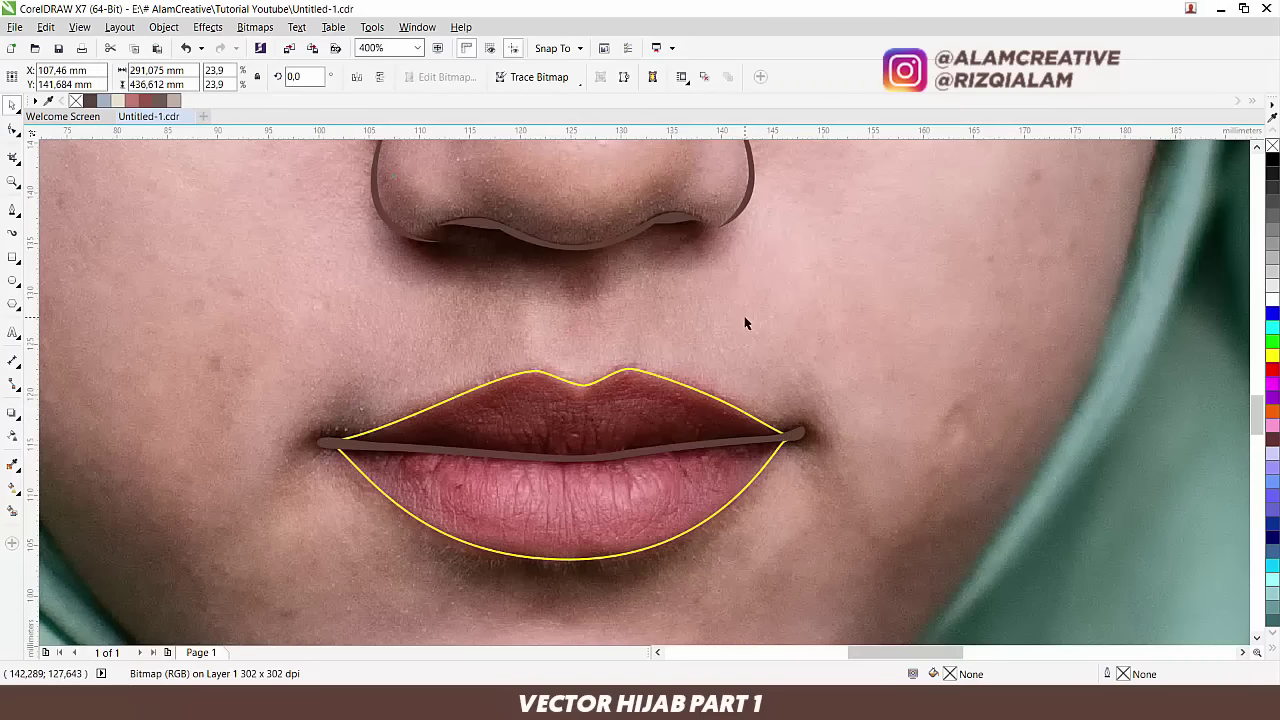
key(ctrl+End)
scroll(743, 333, down, 3)
scroll(745, 331, down, 2)
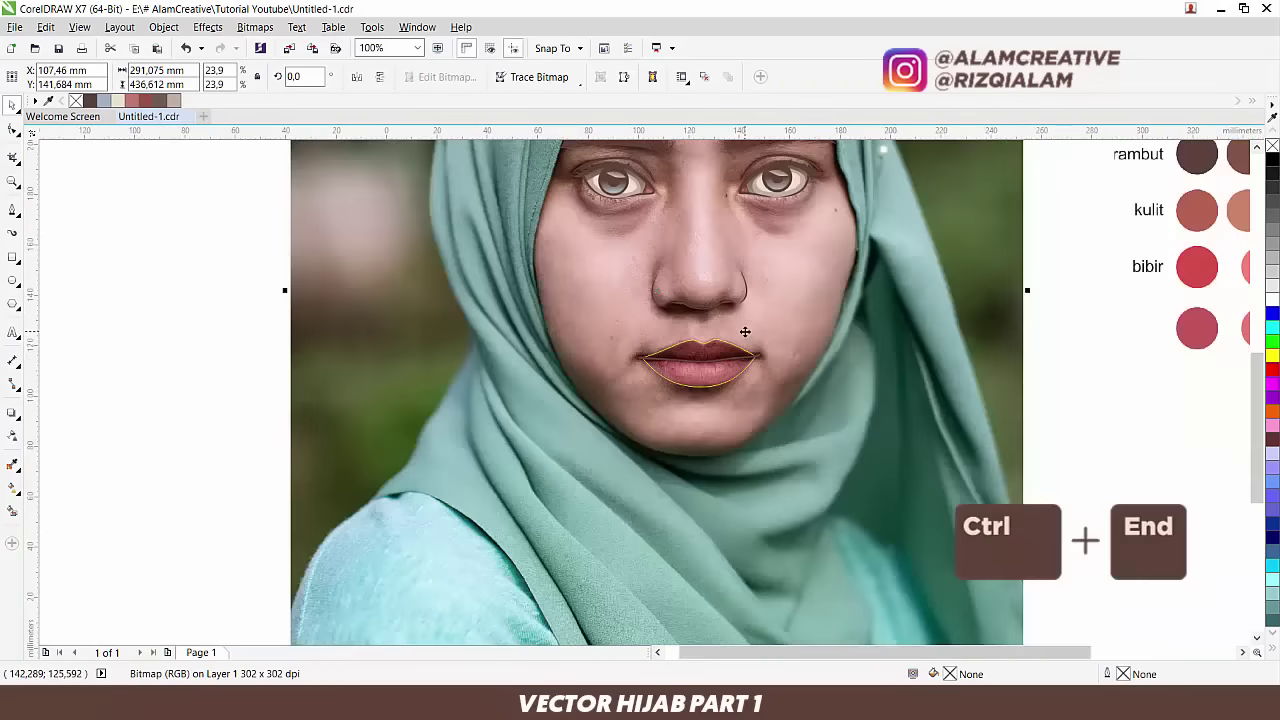
scroll(745, 331, up, 2)
key(ctrl+Page_Up)
scroll(746, 331, down, 2)
drag(720, 410, 621, 520)
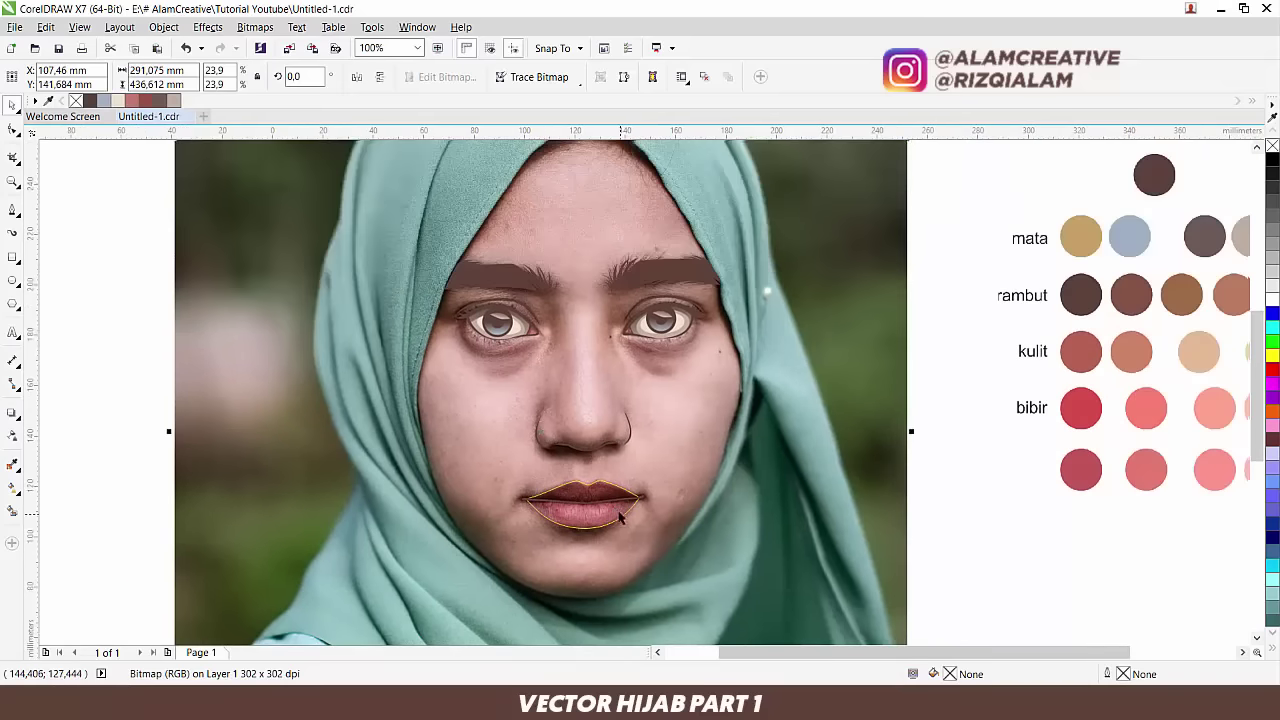
key(ctrl+z)
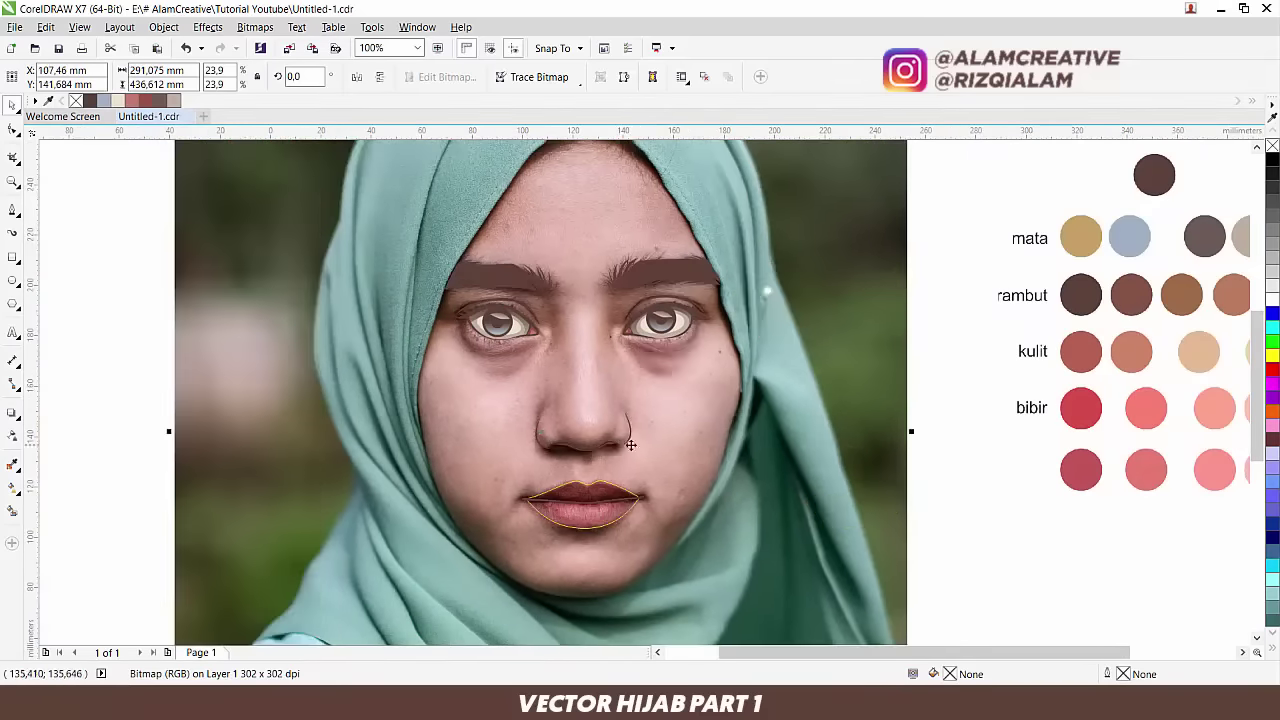
scroll(603, 532, up, 4)
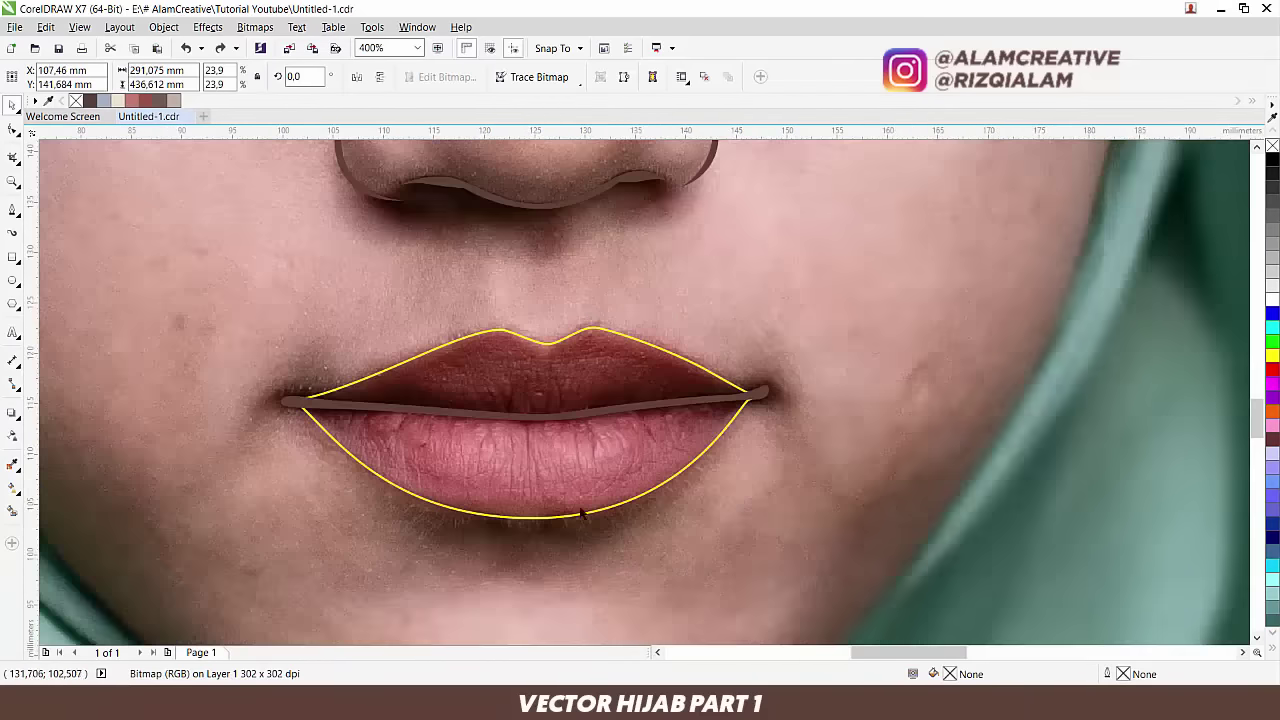
scroll(510, 374, down, 1)
scroll(446, 391, up, 3)
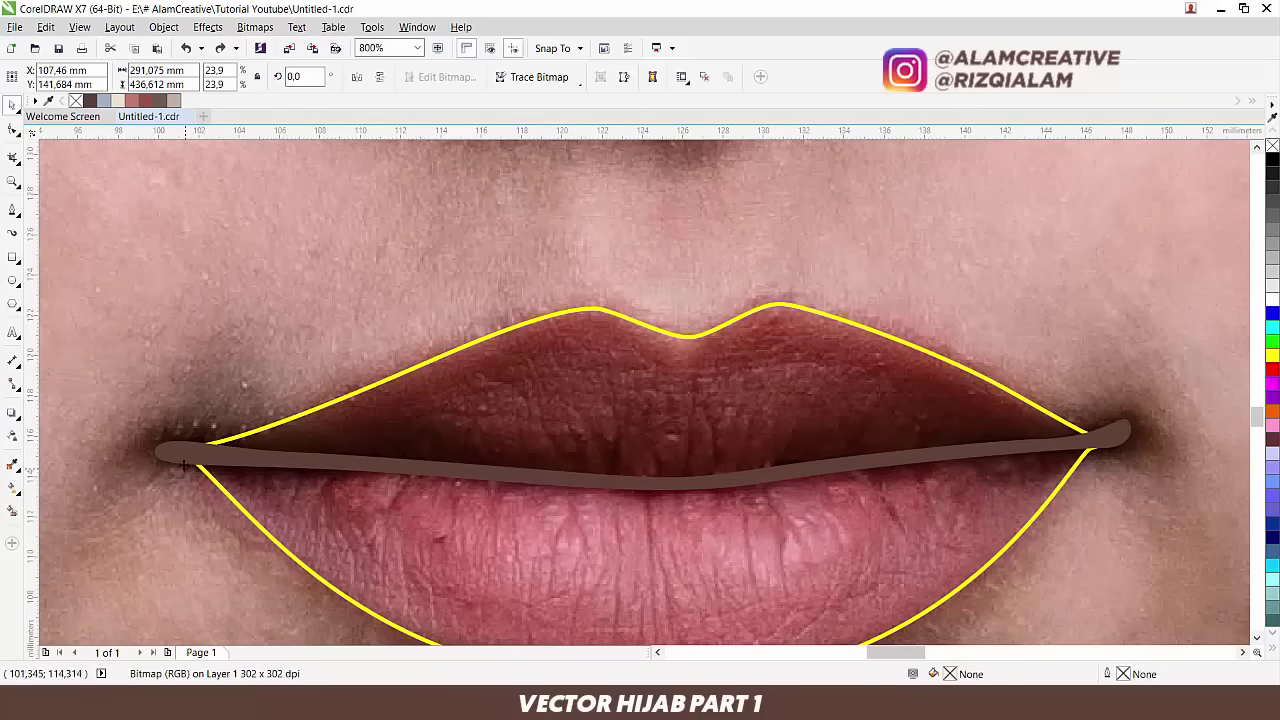
Step: Start a Pen contour on the upper lip's left-hand slope, curving it inward and along the upper lip just above the mouth line
click(13, 210)
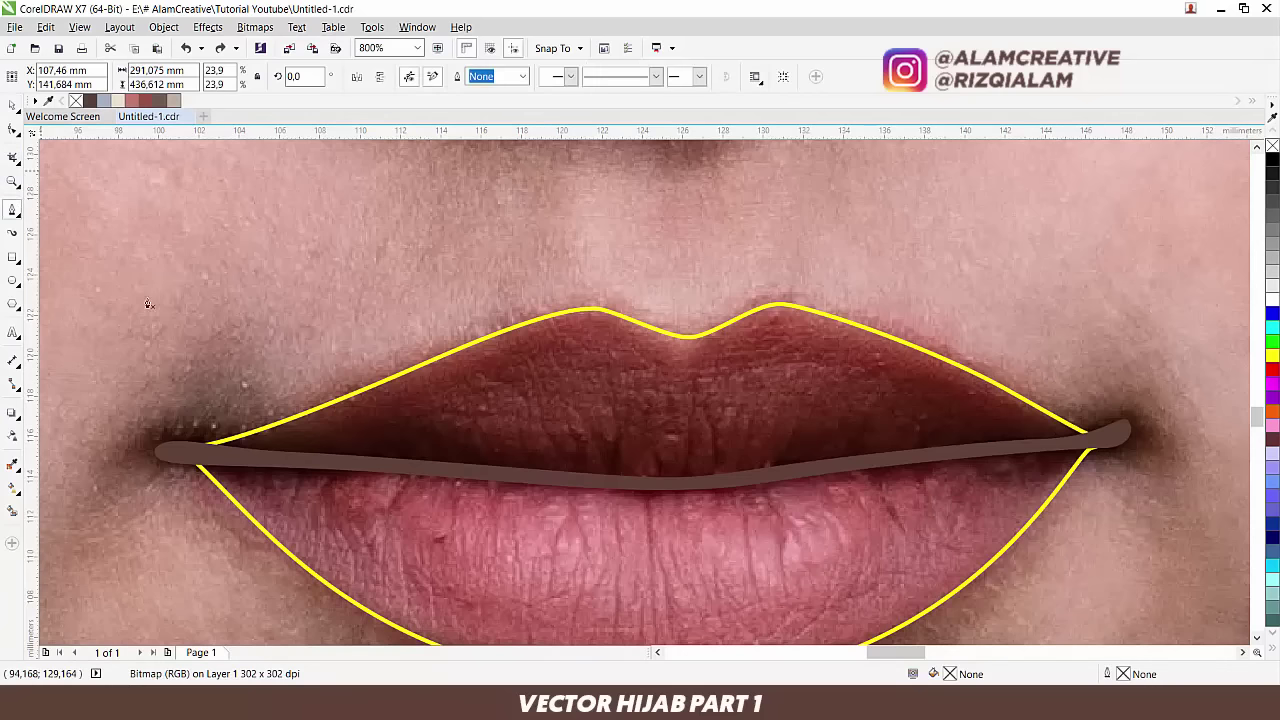
drag(336, 326, 250, 258)
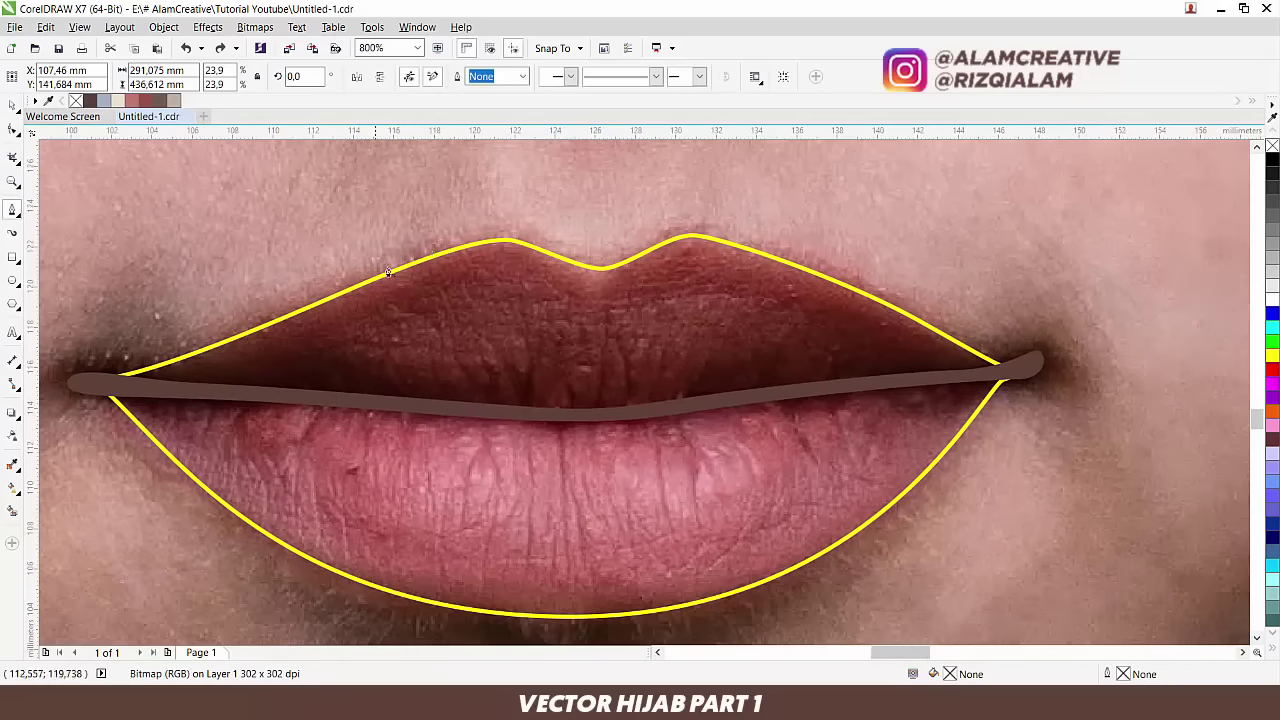
drag(244, 310, 318, 352)
key(ctrl+z)
click(238, 341)
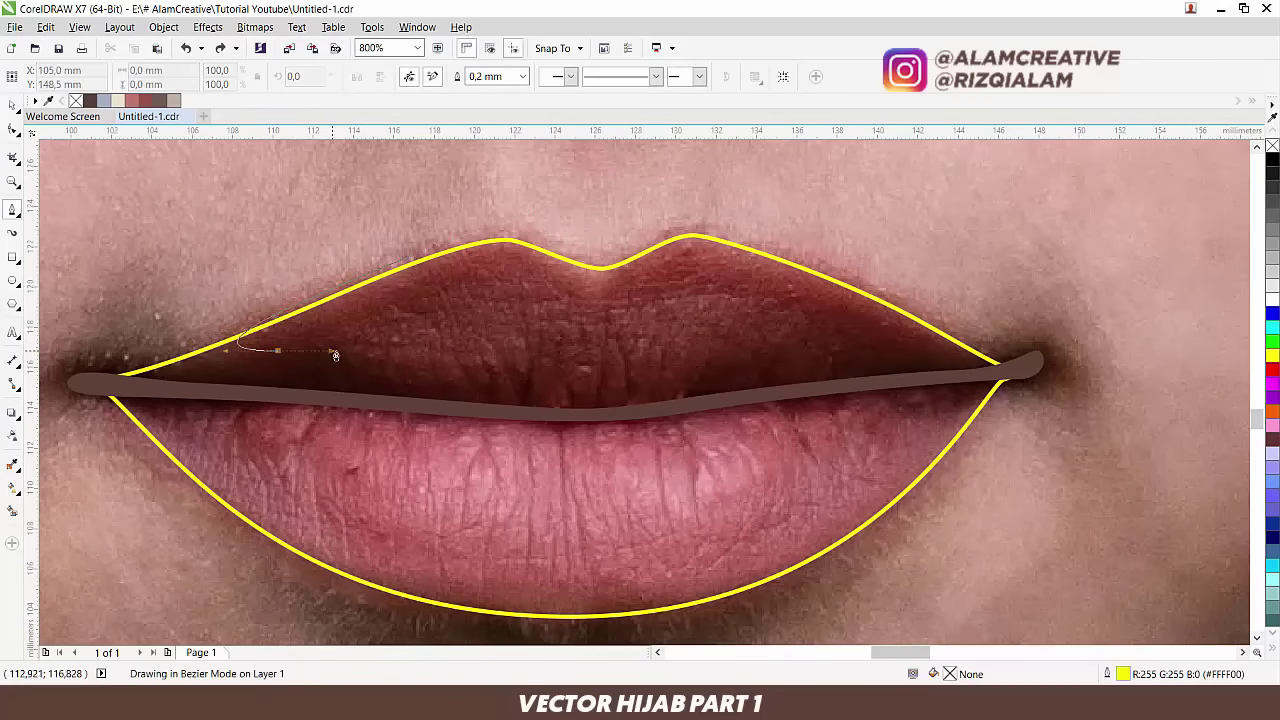
drag(585, 388, 678, 376)
key(ctrl+z)
drag(588, 385, 712, 380)
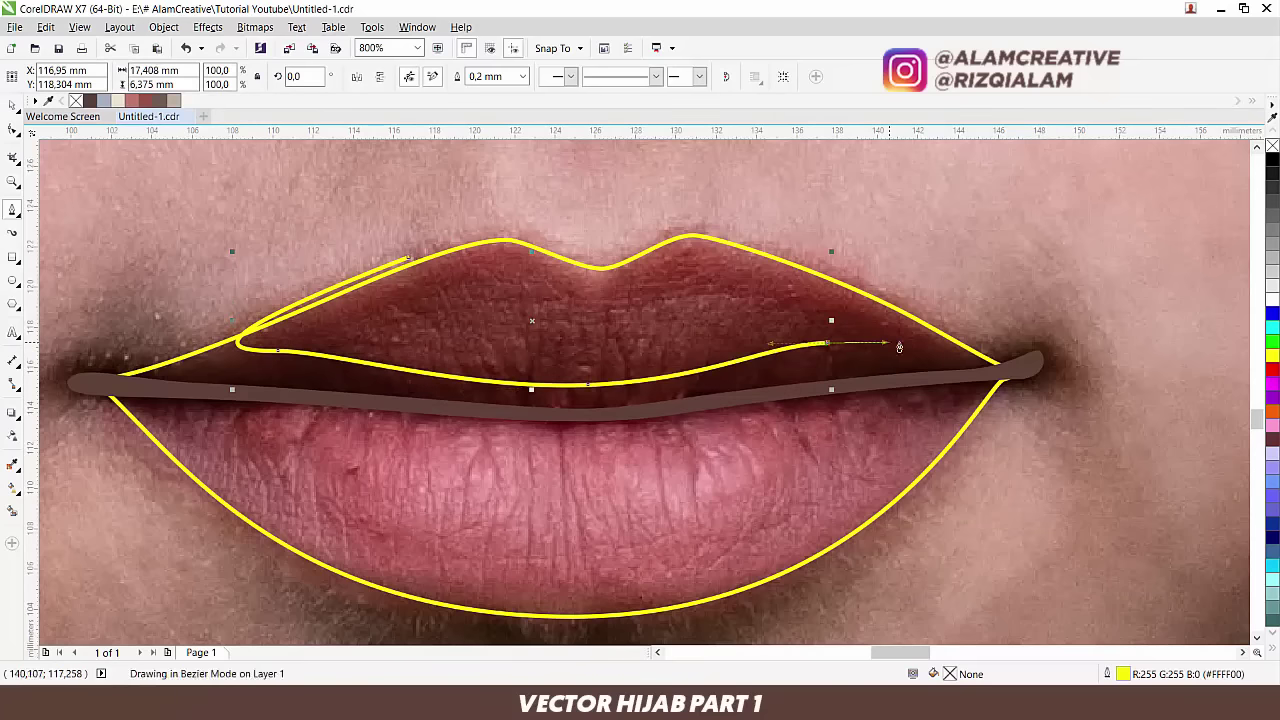
Step: Continue the contour to the upper lip's right-hand slope and loop it outside the right-hand mouth corner to below the lip edge
drag(933, 347, 760, 245)
drag(1002, 284, 1101, 308)
drag(1022, 430, 945, 404)
click(917, 527)
Step: Run the contour leftward just below the mouth line across the top of the lower lip, past the left-hand lip edge
drag(672, 433, 508, 448)
drag(284, 419, 170, 426)
drag(112, 465, 88, 484)
key(ctrl+z)
drag(471, 467, 719, 452)
key(ctrl+z)
drag(499, 404, 370, 410)
click(340, 451)
Step: Close the contour around the left-hand mouth corner, about 52.7 mm wide and 14.7 mm tall, and adjust its lower-lip node
drag(268, 317, 280, 242)
drag(563, 254, 450, 303)
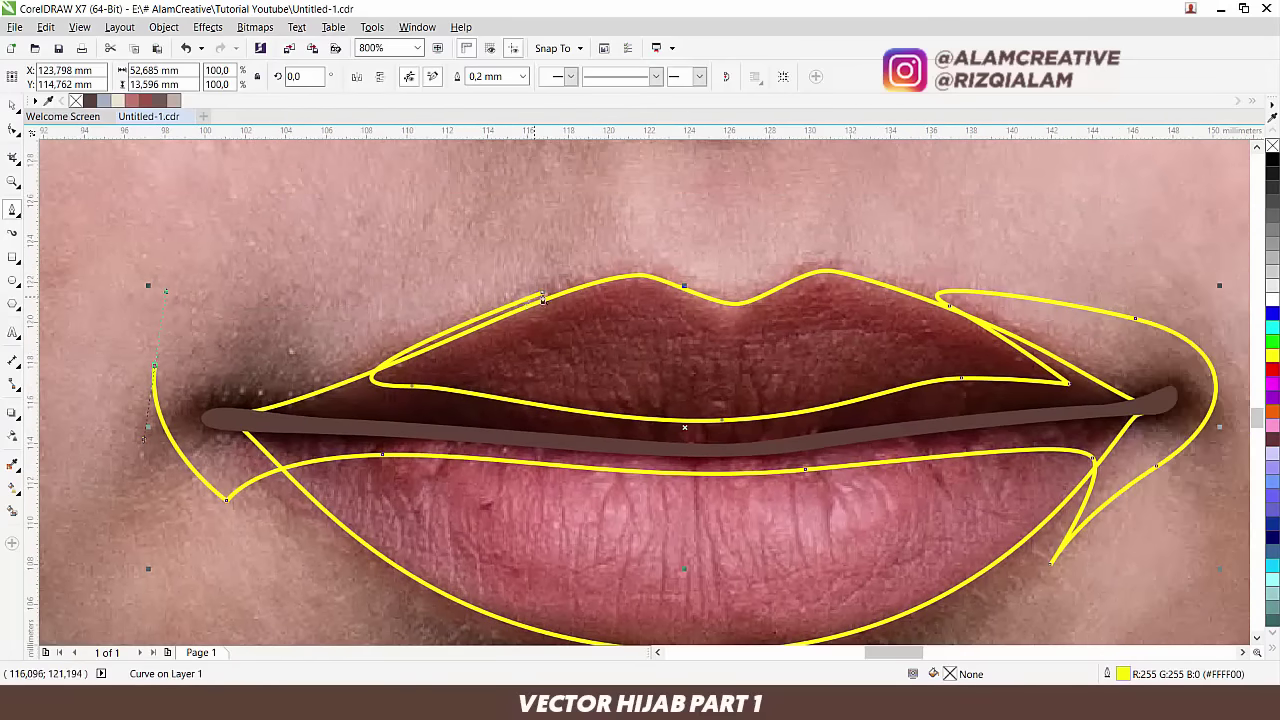
drag(543, 297, 605, 356)
drag(762, 337, 599, 322)
scroll(570, 289, down, 1)
scroll(598, 386, up, 1)
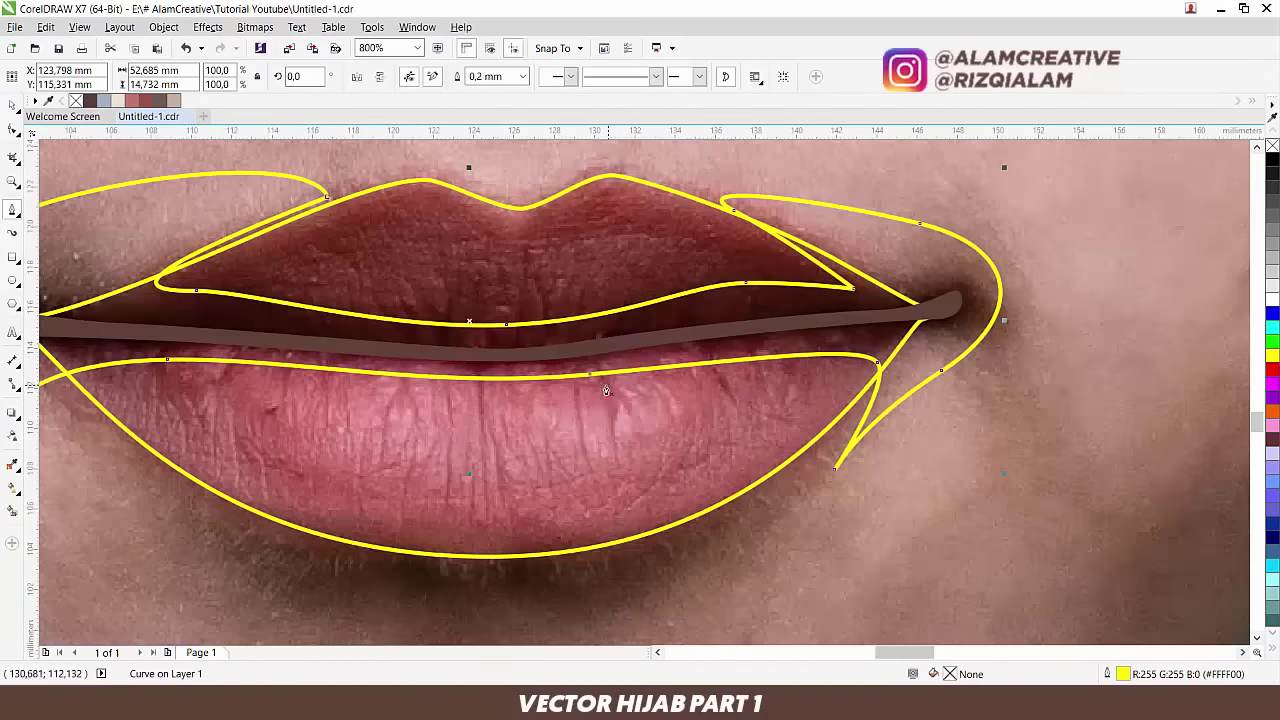
drag(591, 376, 614, 394)
scroll(600, 374, down, 1)
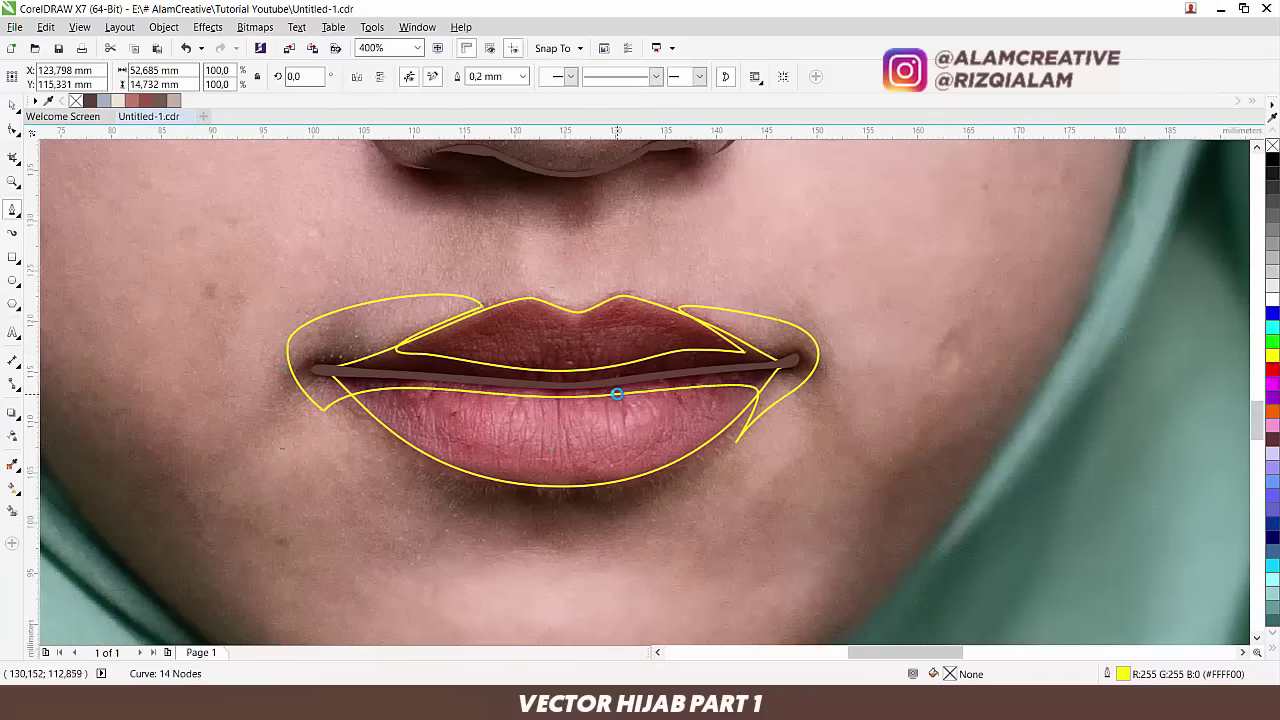
Step: Intersect the new contour with the lip outline and delete the original contour, keeping only the part inside the lips
click(12, 104)
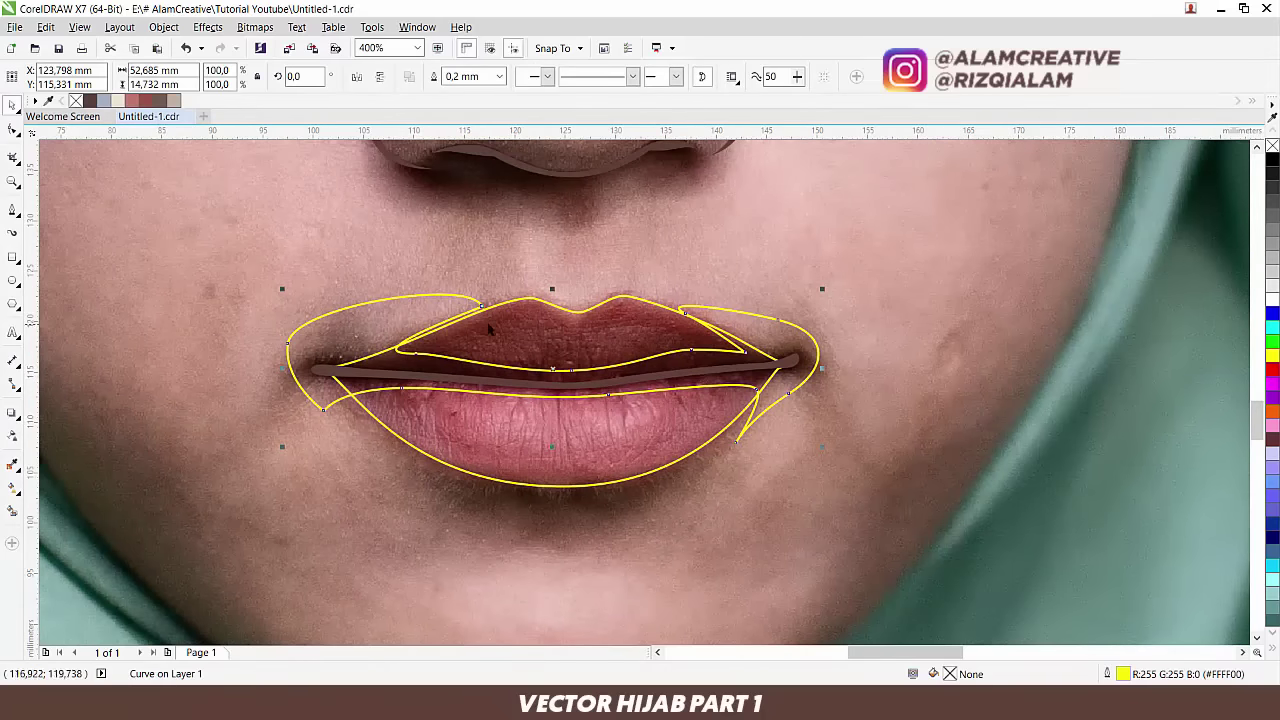
drag(378, 299, 360, 297)
key(ctrl+z)
shift+click(524, 338)
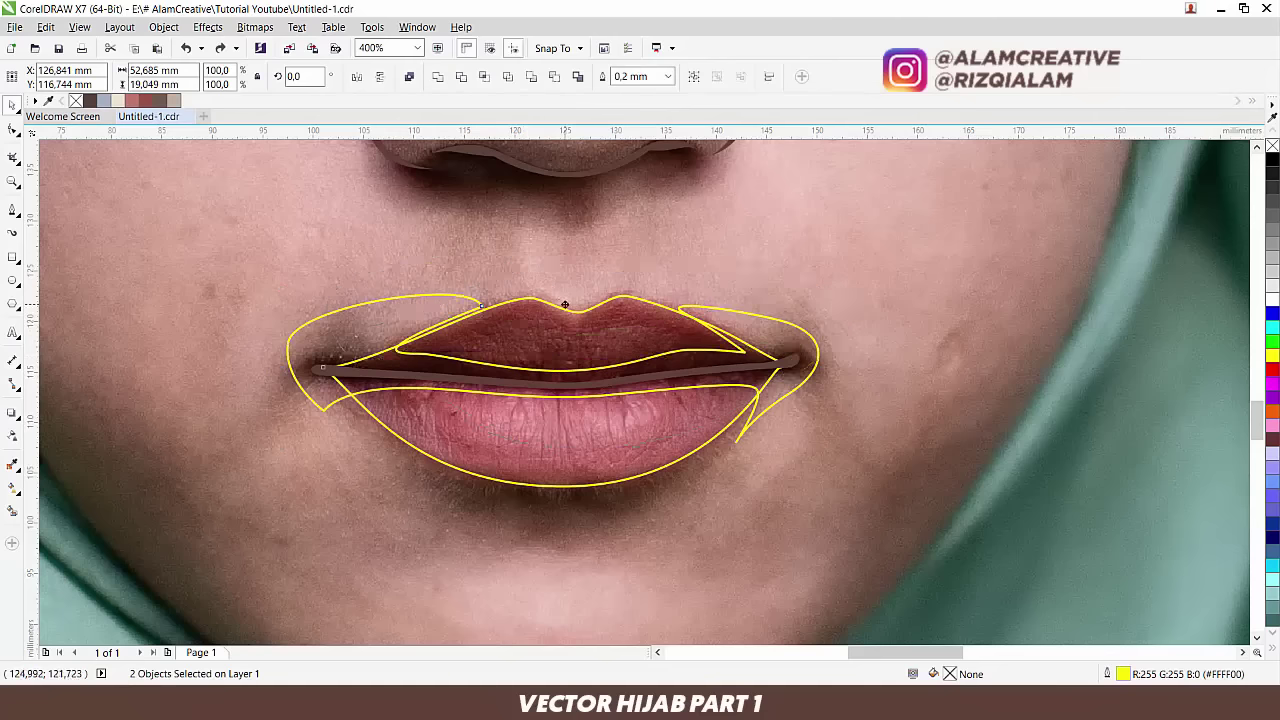
click(485, 78)
drag(412, 296, 251, 305)
key(Delete)
click(258, 311)
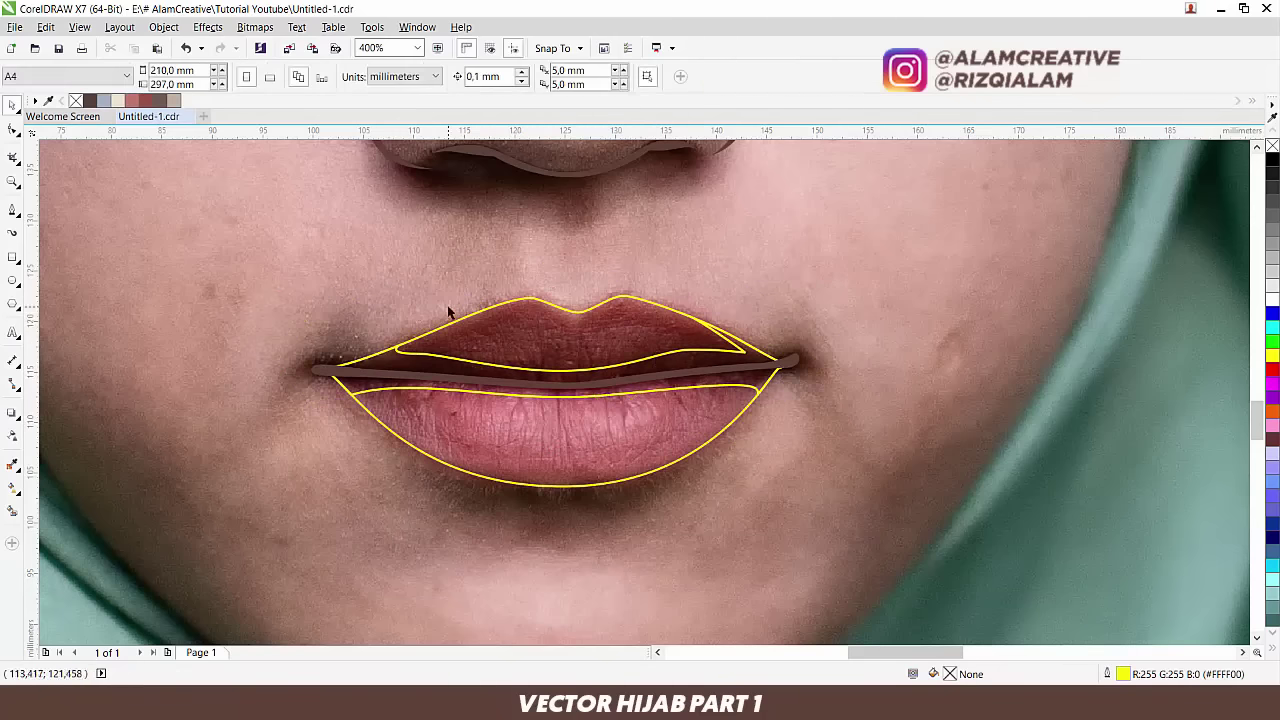
Step: Fill the band around the mouth line with the first "bibir" swatch colour (#D84D48) and remove its yellow outline
scroll(449, 313, down, 2)
scroll(464, 321, up, 2)
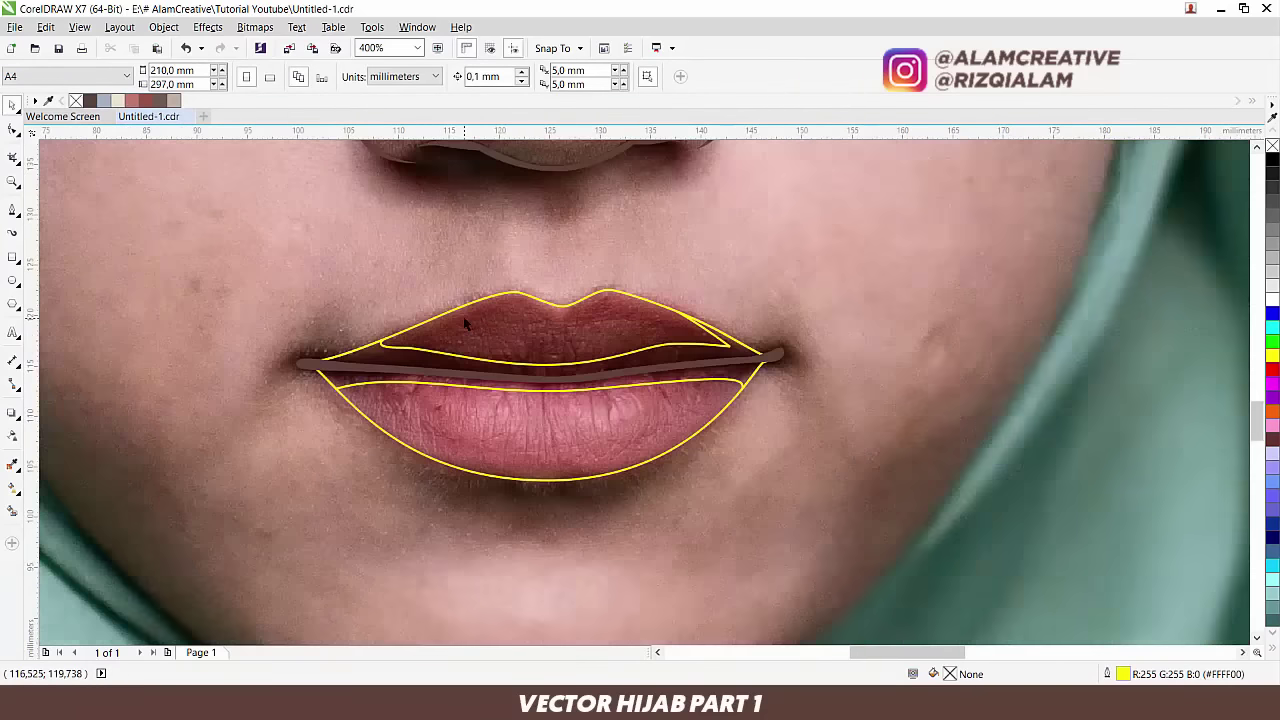
click(12, 465)
scroll(577, 335, down, 4)
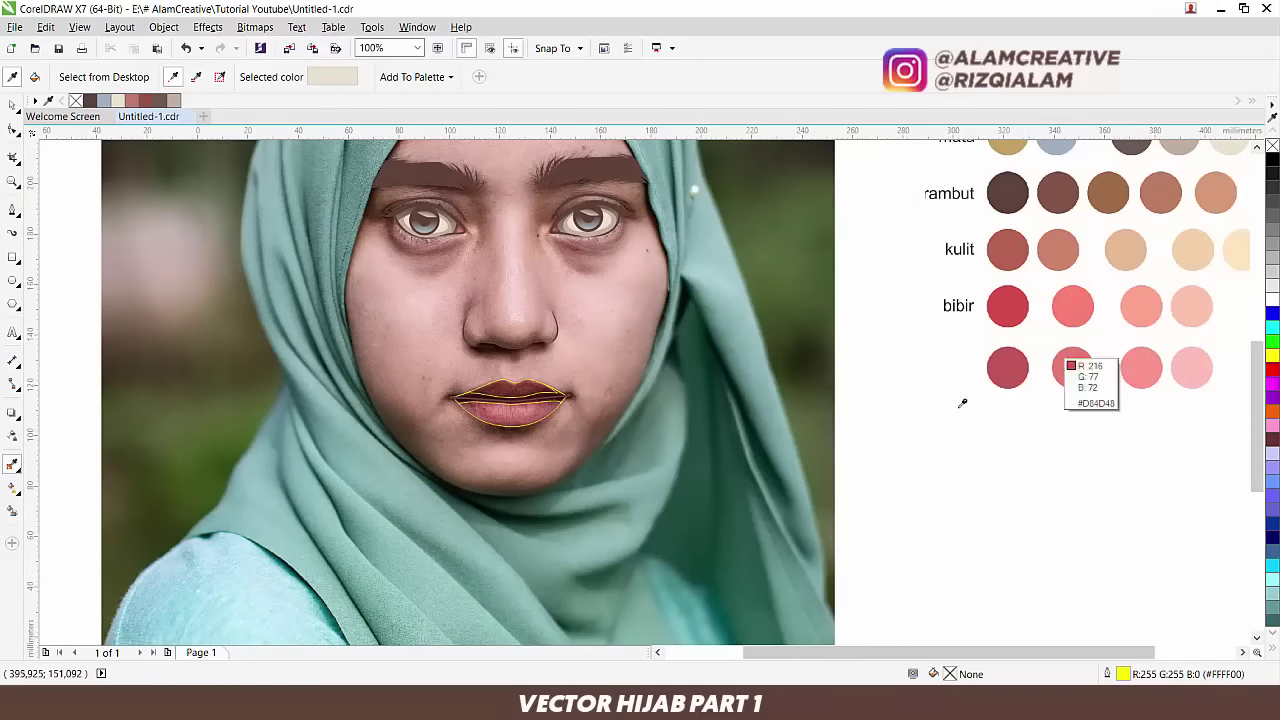
click(1010, 300)
scroll(474, 392, up, 4)
click(497, 408)
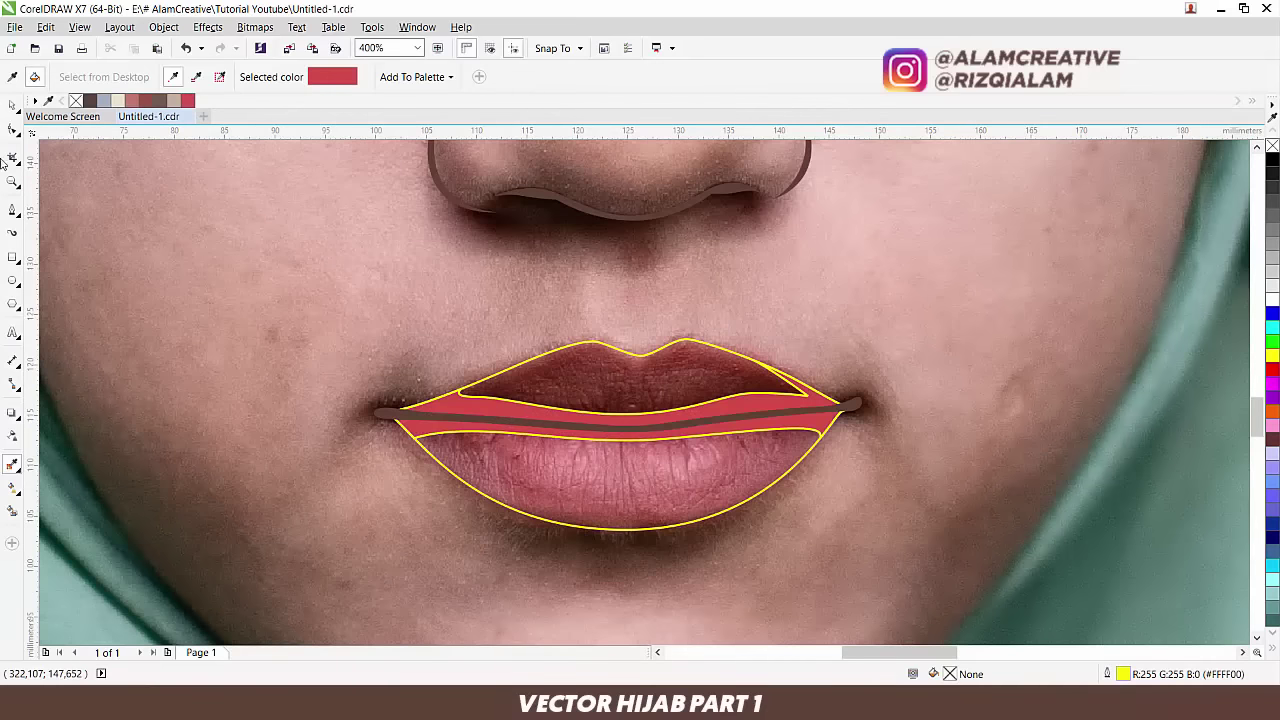
click(9, 106)
click(459, 398)
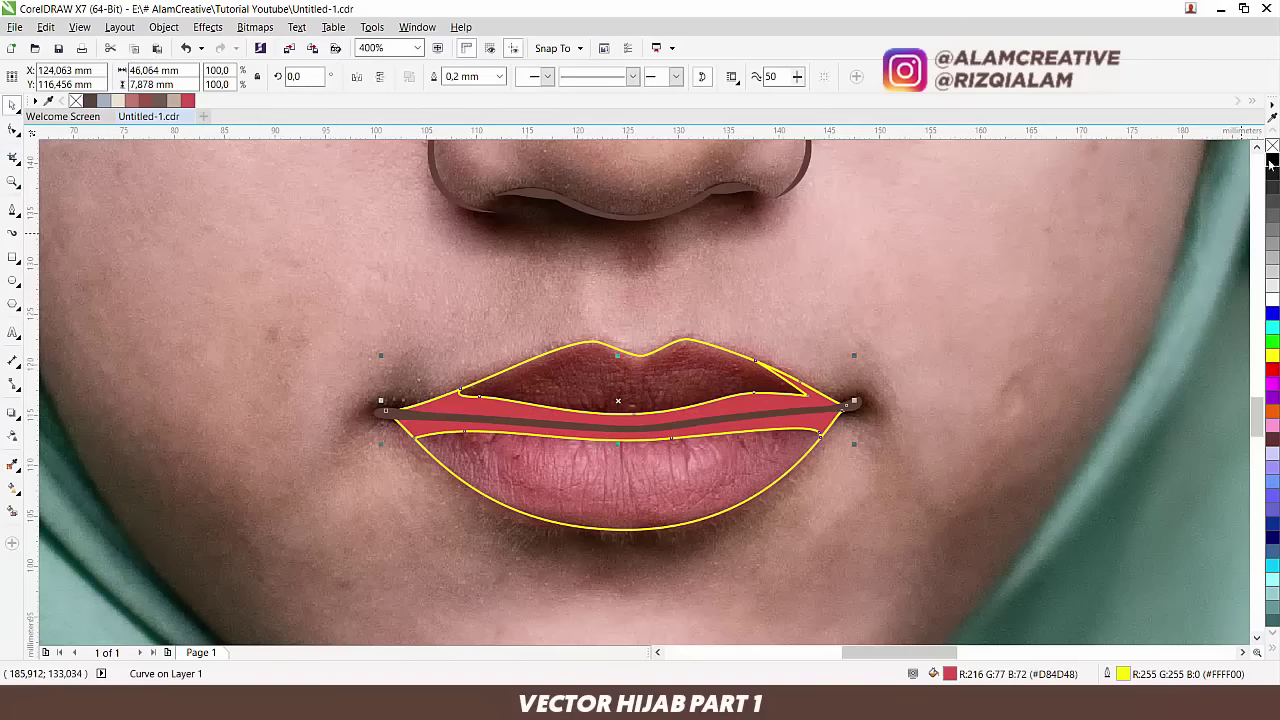
click(769, 330)
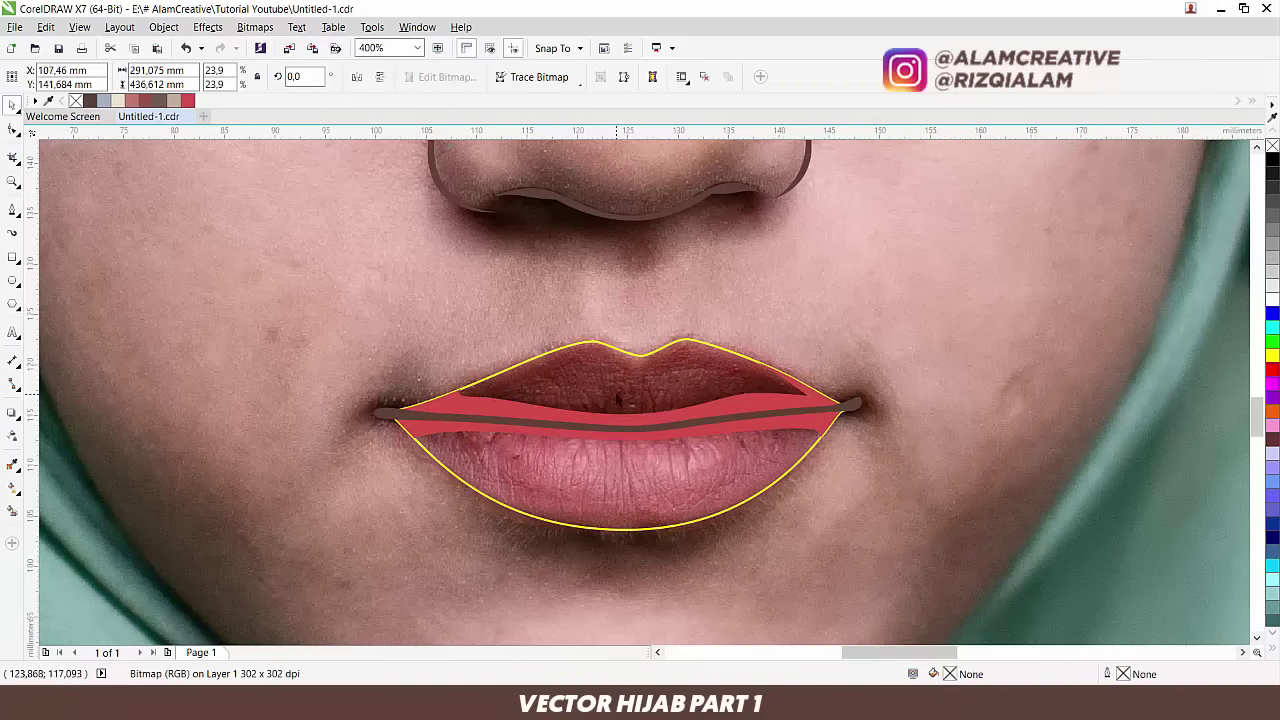
Step: Start a Pen contour near the left-hand mouth corner and run it up inside the upper lip's left-hand slope
click(14, 209)
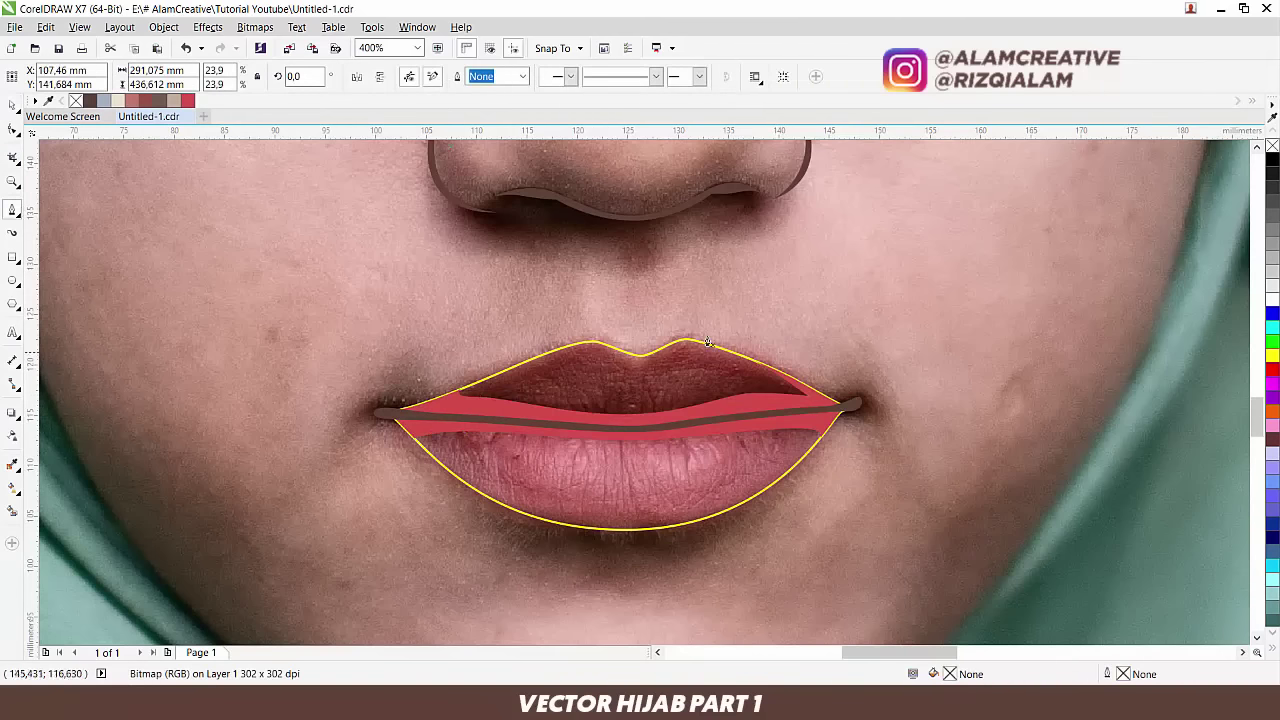
scroll(707, 343, up, 2)
drag(104, 409, 145, 411)
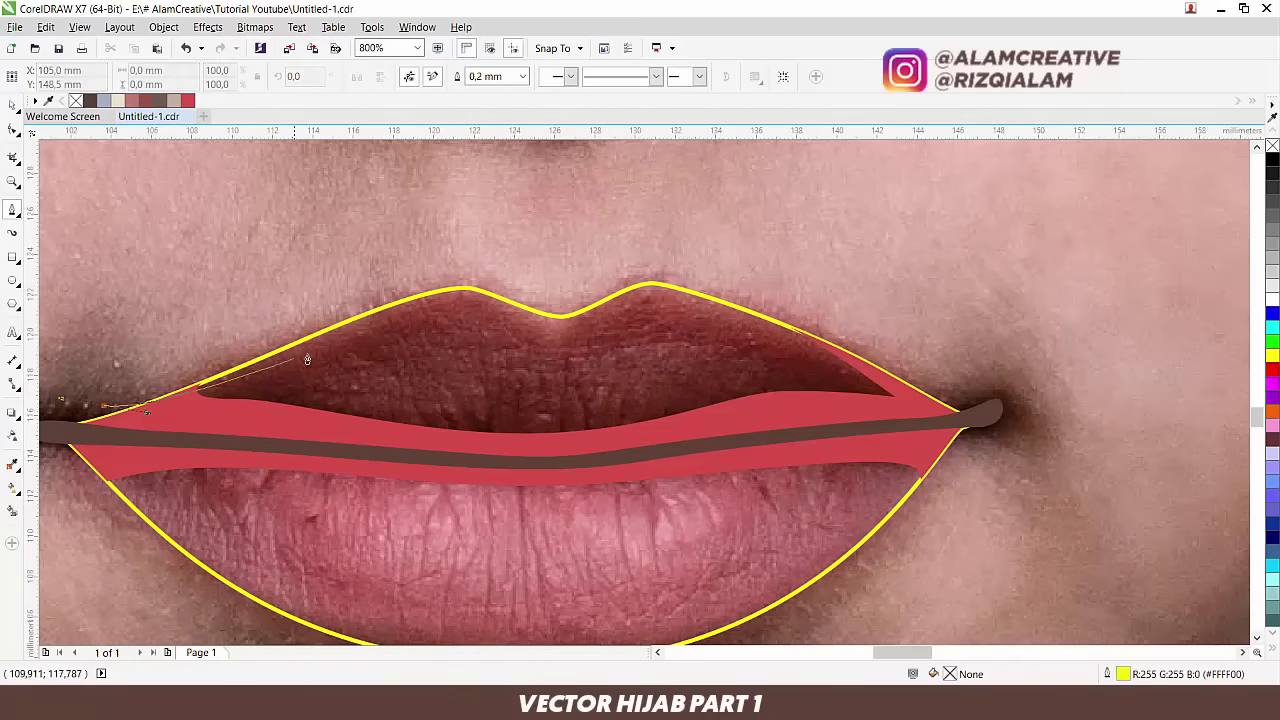
drag(358, 341, 618, 347)
key(ctrl+z)
key(ctrl+z)
key(ctrl+z)
key(ctrl+z)
Step: Continue the contour inside the upper lip over the left-hand peak, through the central dip and up to the right-hand peak
drag(471, 323, 489, 330)
drag(548, 374, 644, 344)
key(ctrl+z)
drag(557, 366, 586, 367)
drag(664, 308, 688, 313)
click(660, 312)
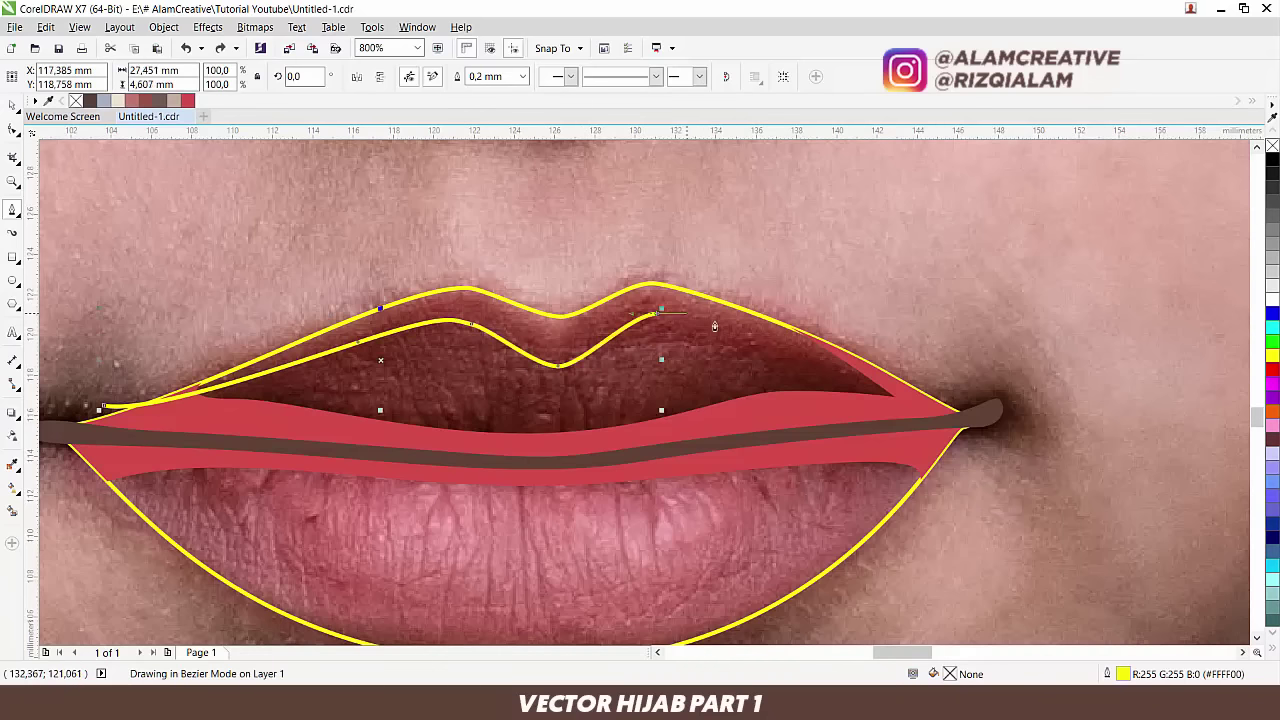
key(ctrl+z)
Step: Extend the contour past the right-hand mouth corner and close it in an arc above the lips, about 47.3 mm wide and 9.7 mm tall
drag(898, 391, 997, 432)
click(1020, 420)
drag(669, 230, 428, 208)
drag(84, 332, 44, 346)
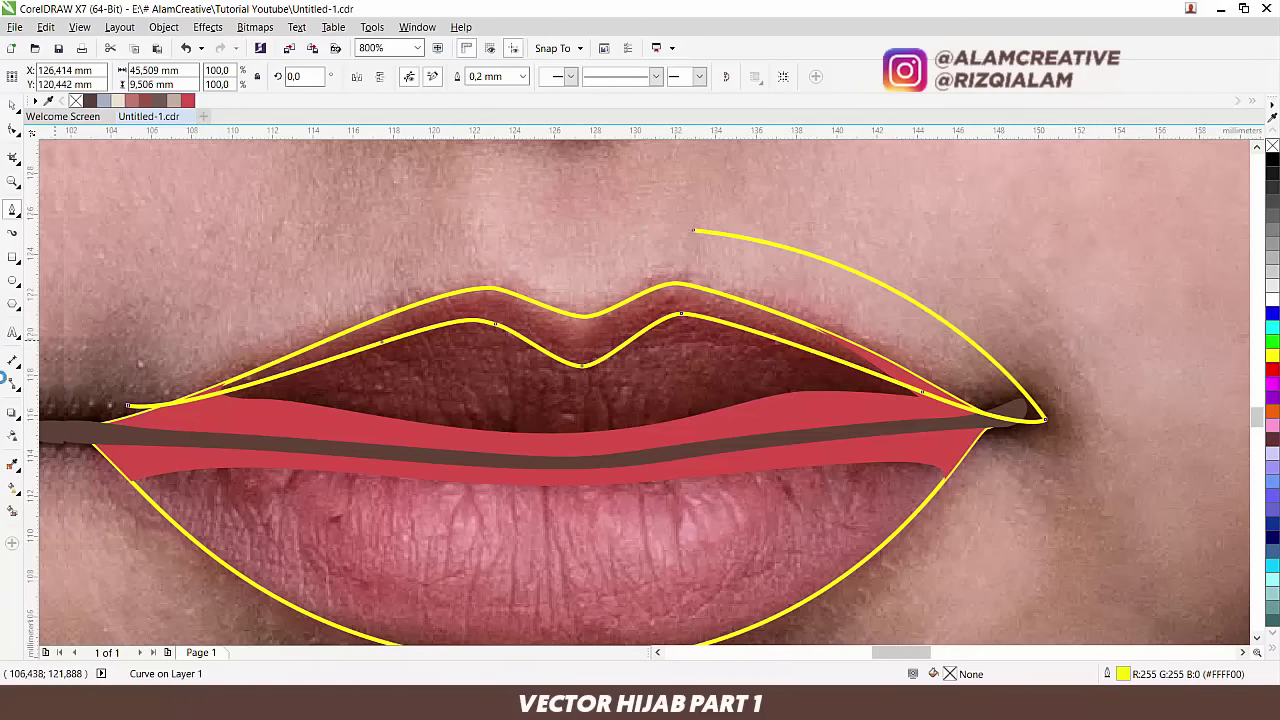
drag(128, 405, 152, 435)
Step: Draw a closed crescent inside the lower lip, about 38.3 mm wide and 8.9 mm tall, and adjust its upper-edge centre node
drag(209, 478, 148, 385)
drag(540, 549, 778, 556)
drag(883, 376, 639, 414)
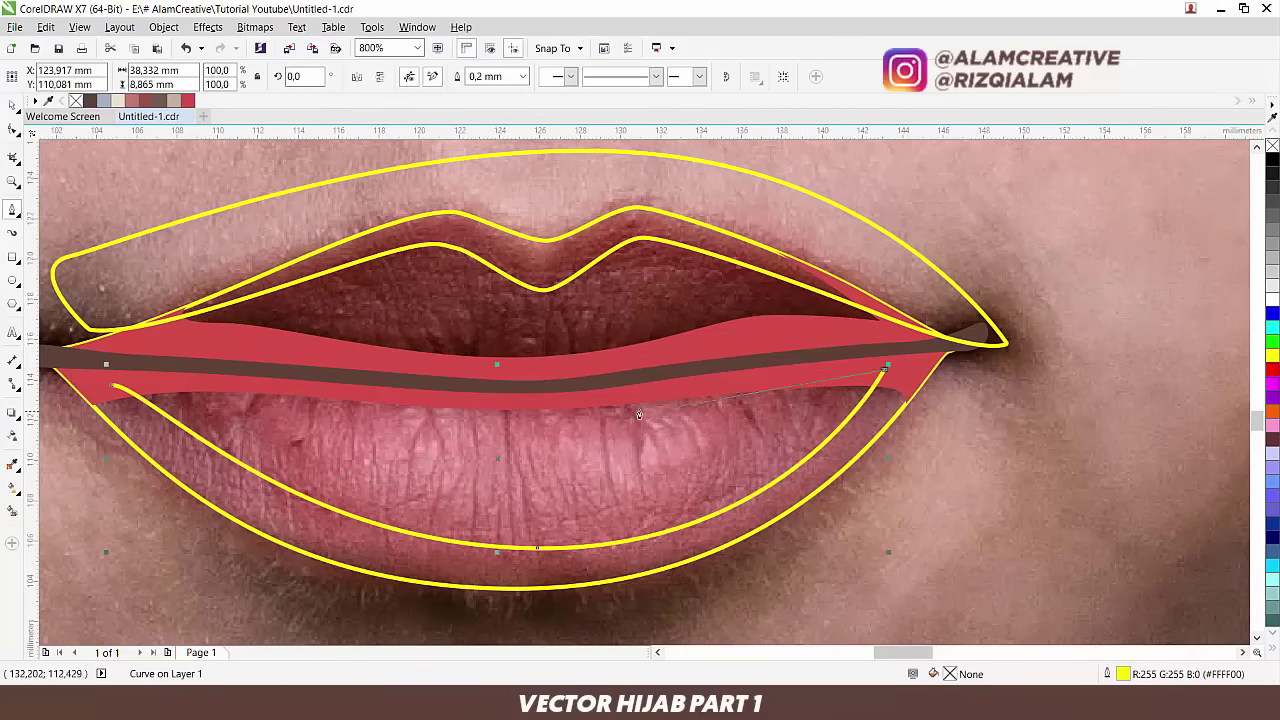
drag(506, 424, 288, 432)
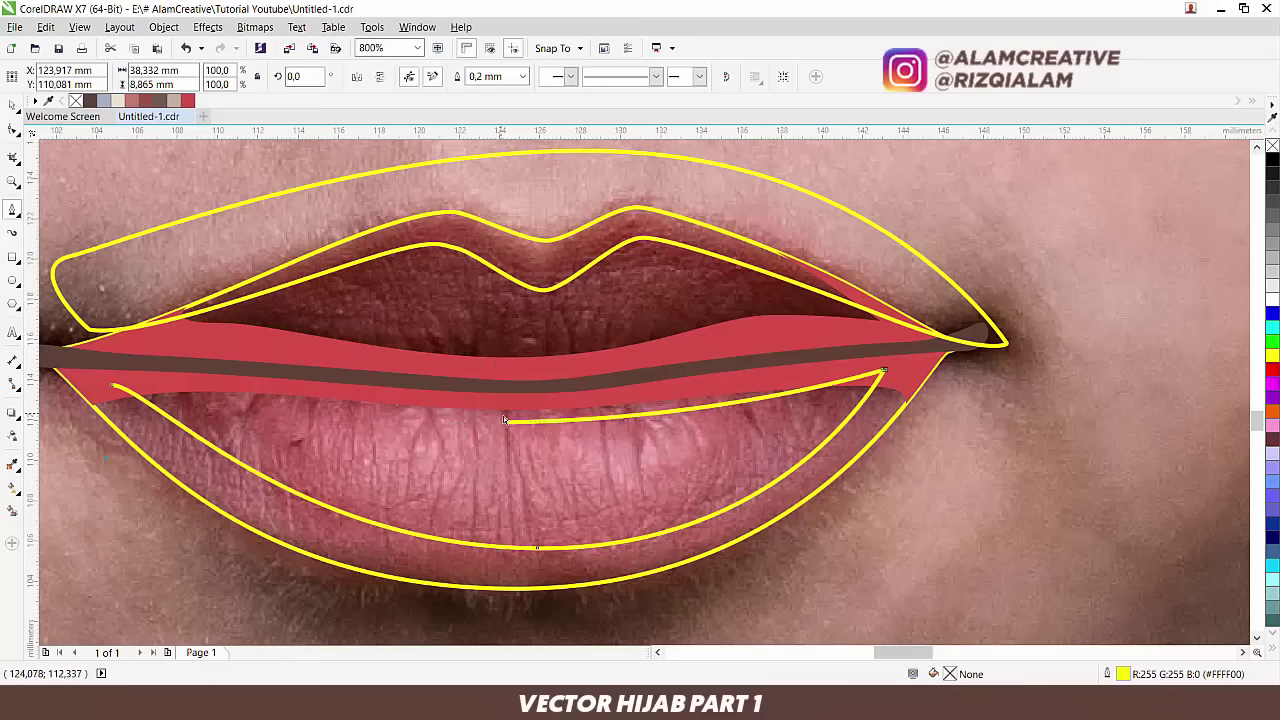
key(ctrl+z)
drag(508, 414, 301, 417)
click(119, 388)
click(112, 387)
drag(508, 414, 522, 413)
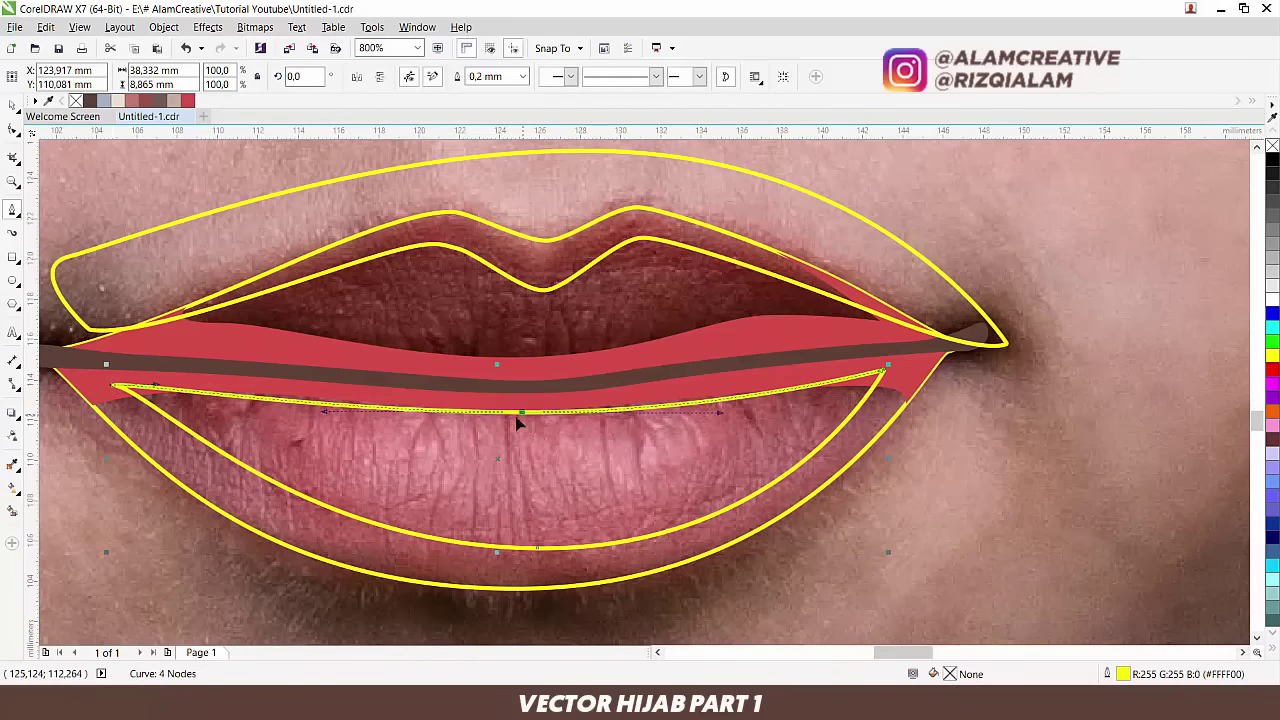
click(12, 108)
shift+click(636, 186)
drag(569, 186, 605, 213)
key(ctrl+z)
click(889, 206)
drag(780, 212, 851, 294)
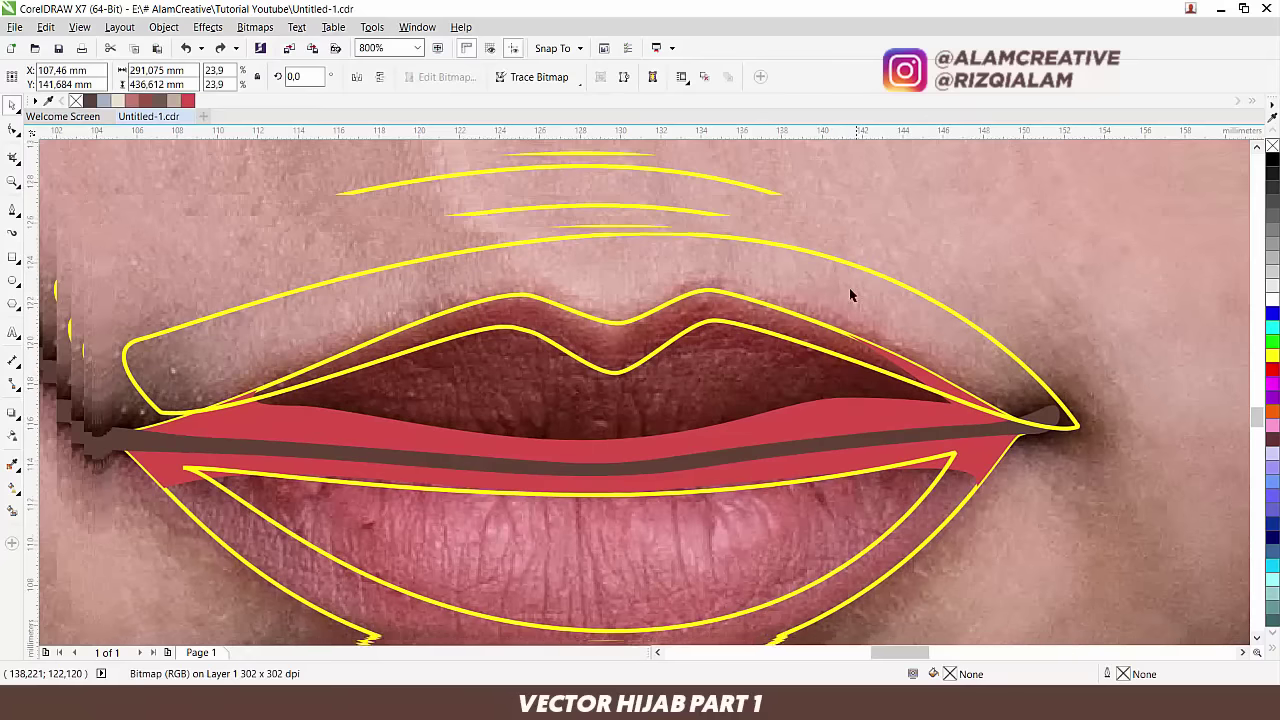
Step: Intersect the upper contour with the lip outline and delete the original contour, leaving a narrow band along the upper lip's edge
click(643, 334)
shift+click(738, 370)
drag(738, 370, 751, 340)
key(ctrl+z)
click(485, 77)
drag(647, 264, 788, 222)
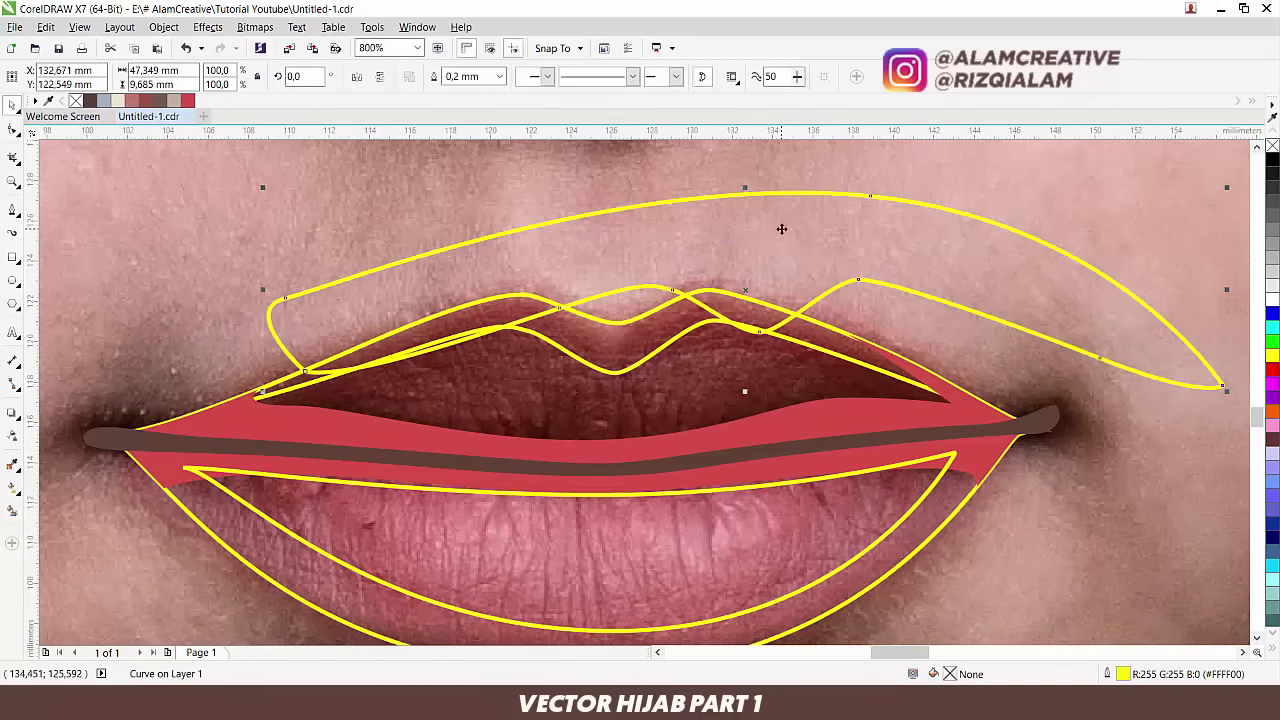
key(Delete)
Step: Move the bottom-centre node of the lower-lip crescent slightly down and to the left with the Shape tool
drag(656, 466, 614, 346)
click(604, 446)
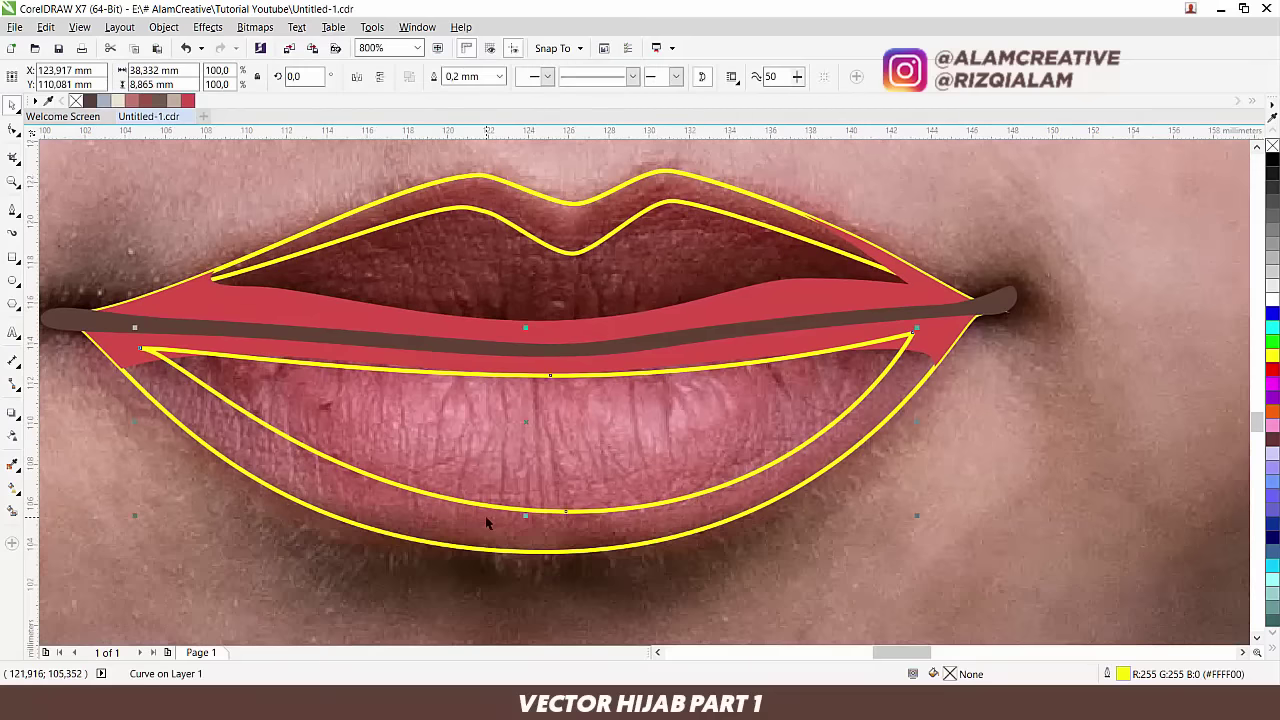
key(space)
drag(566, 513, 553, 518)
key(space)
Step: Intersect the lower-lip crescent with the lip outline and delete the original crescent
shift+click(510, 538)
click(484, 78)
drag(505, 424, 709, 464)
key(Delete)
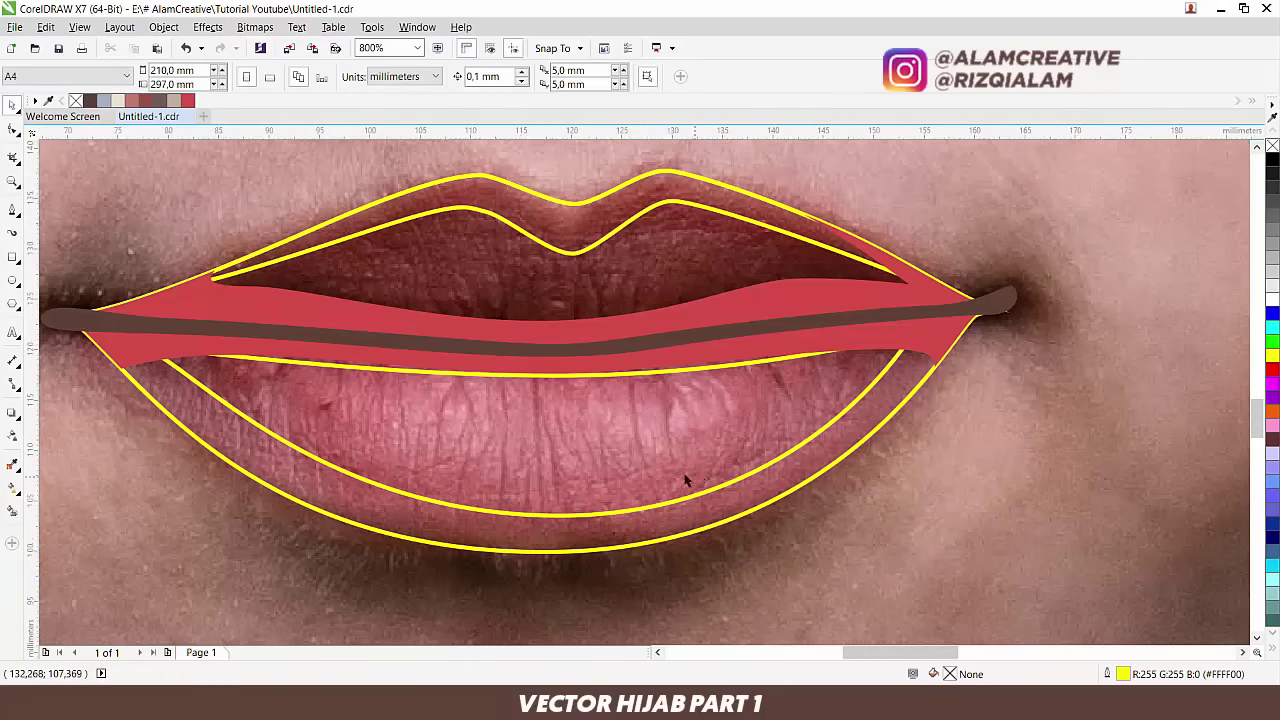
Step: Draw a smaller closed crescent with the Pen tool in the middle of the lower lip, about 22.6 mm wide and 5.4 mm tall
scroll(710, 470, down, 1)
scroll(640, 480, up, 1)
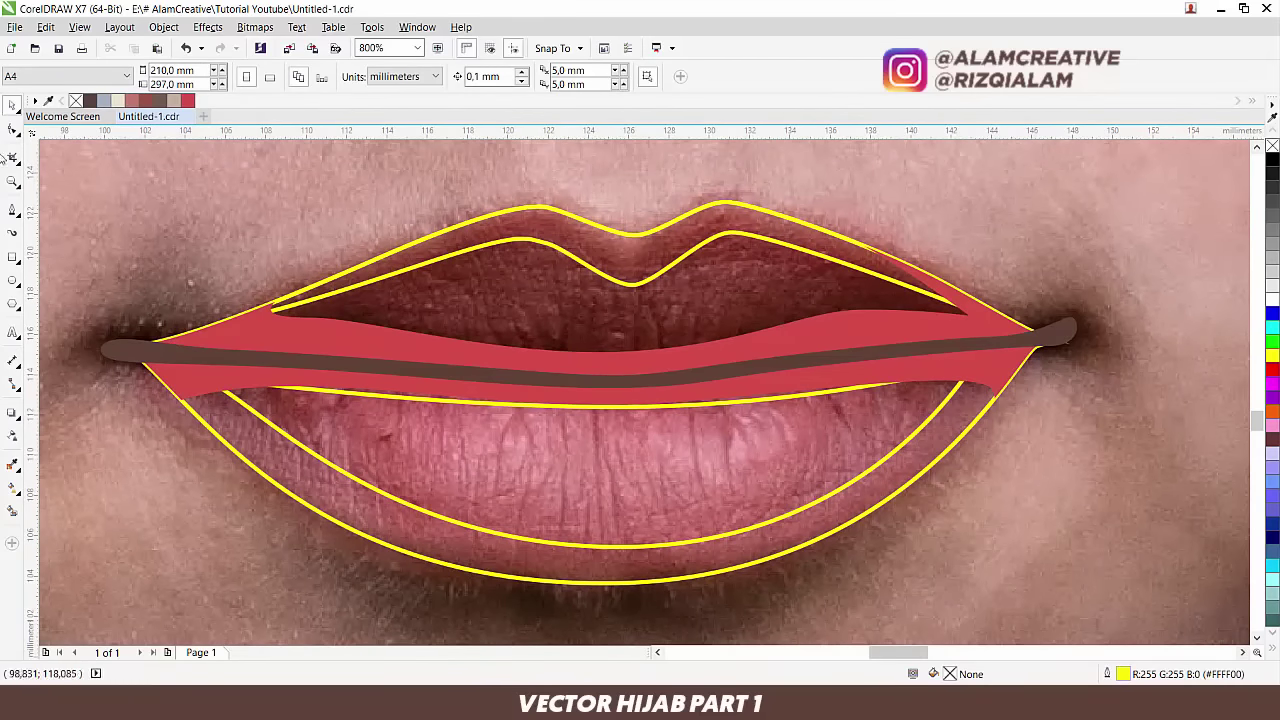
click(12, 209)
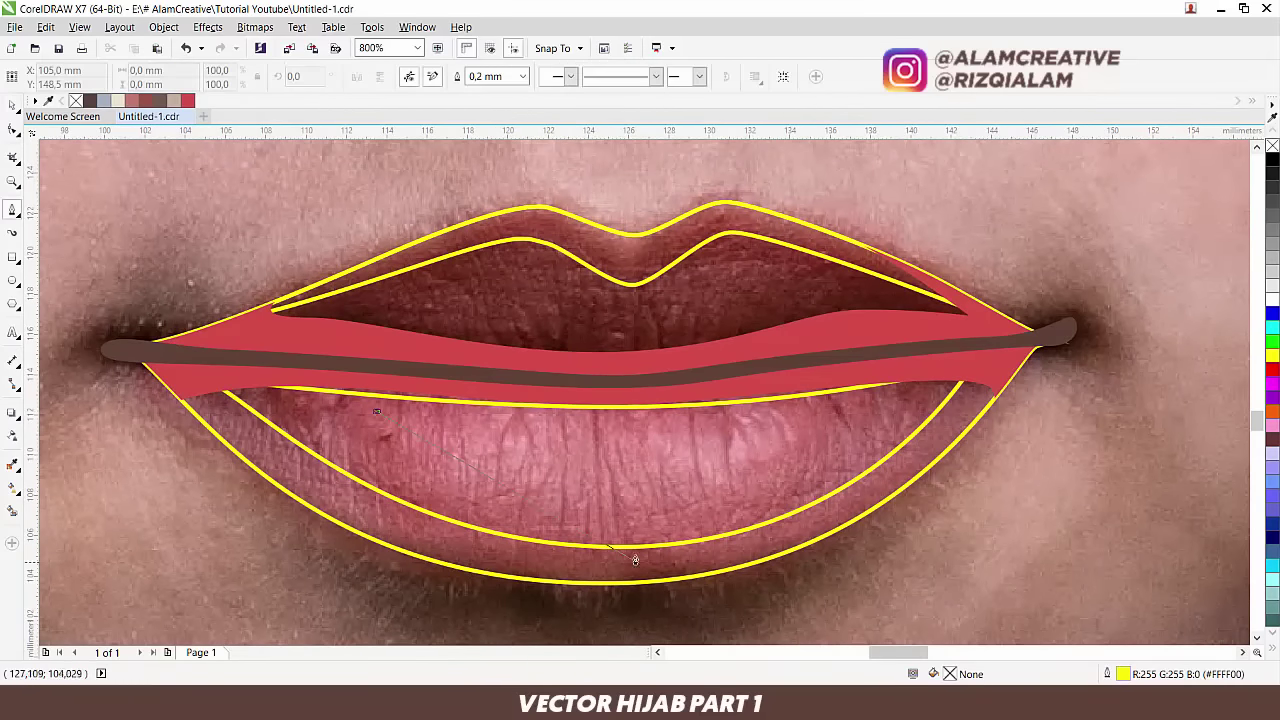
drag(614, 518, 741, 513)
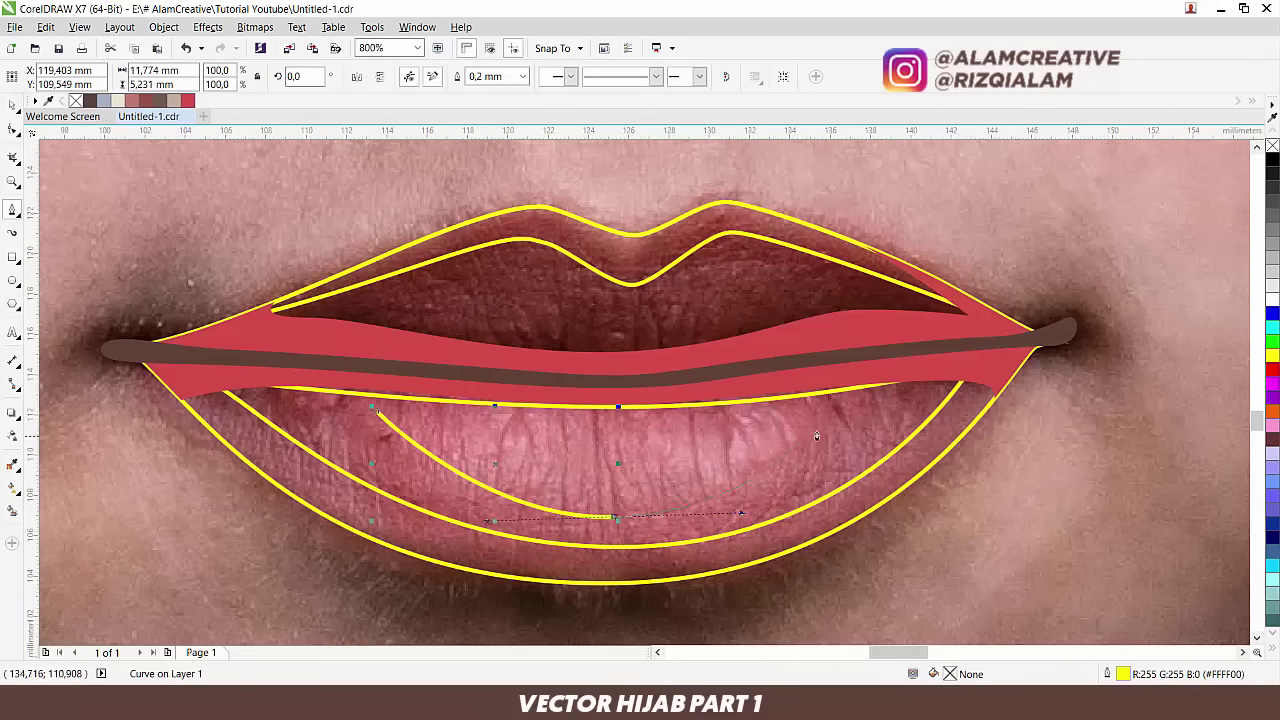
drag(834, 406, 855, 403)
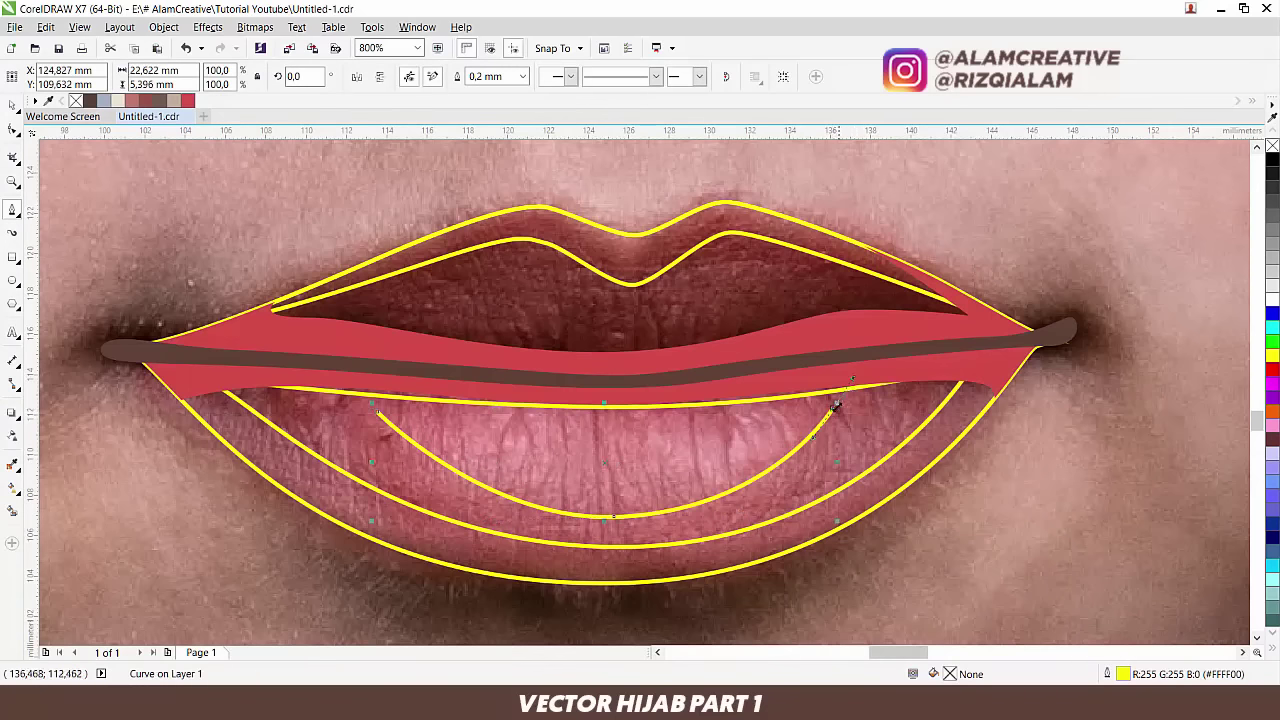
drag(381, 414, 605, 482)
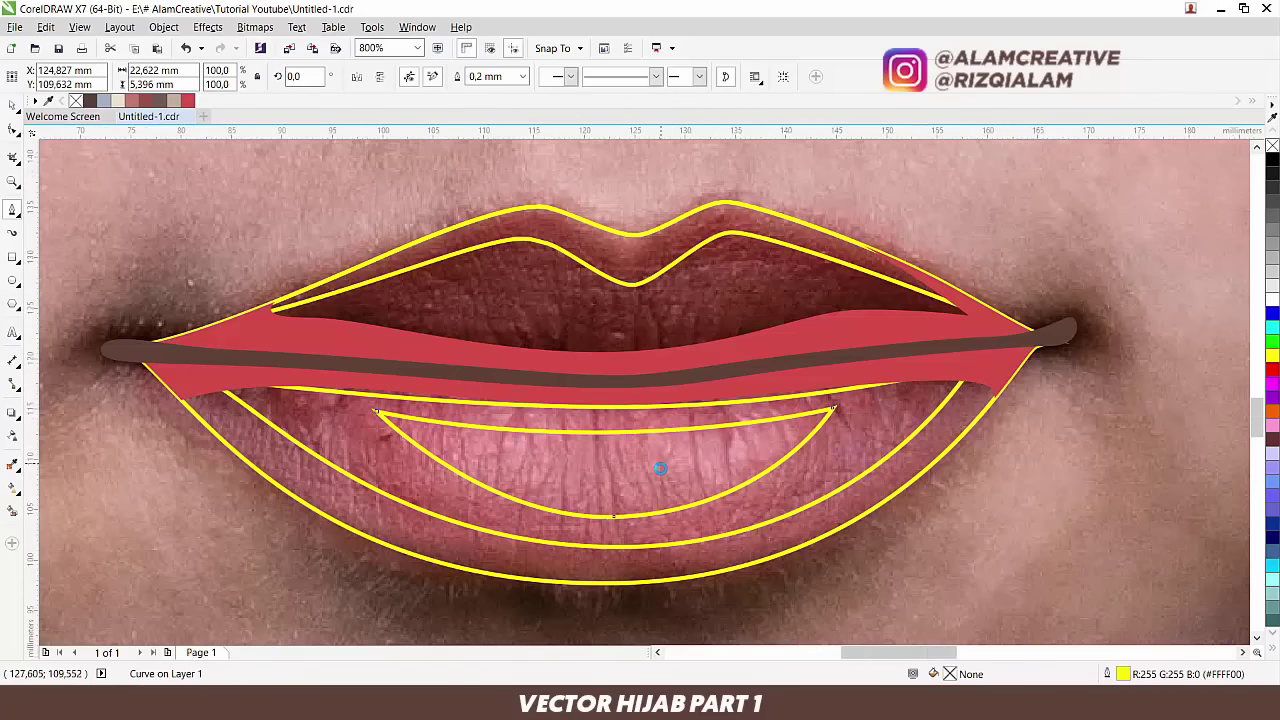
Step: Refine the small lower-lip crescent by adjusting its nodes, making it about 22.7 mm wide and 5.3 mm tall
scroll(660, 468, down, 3)
scroll(626, 461, up, 1)
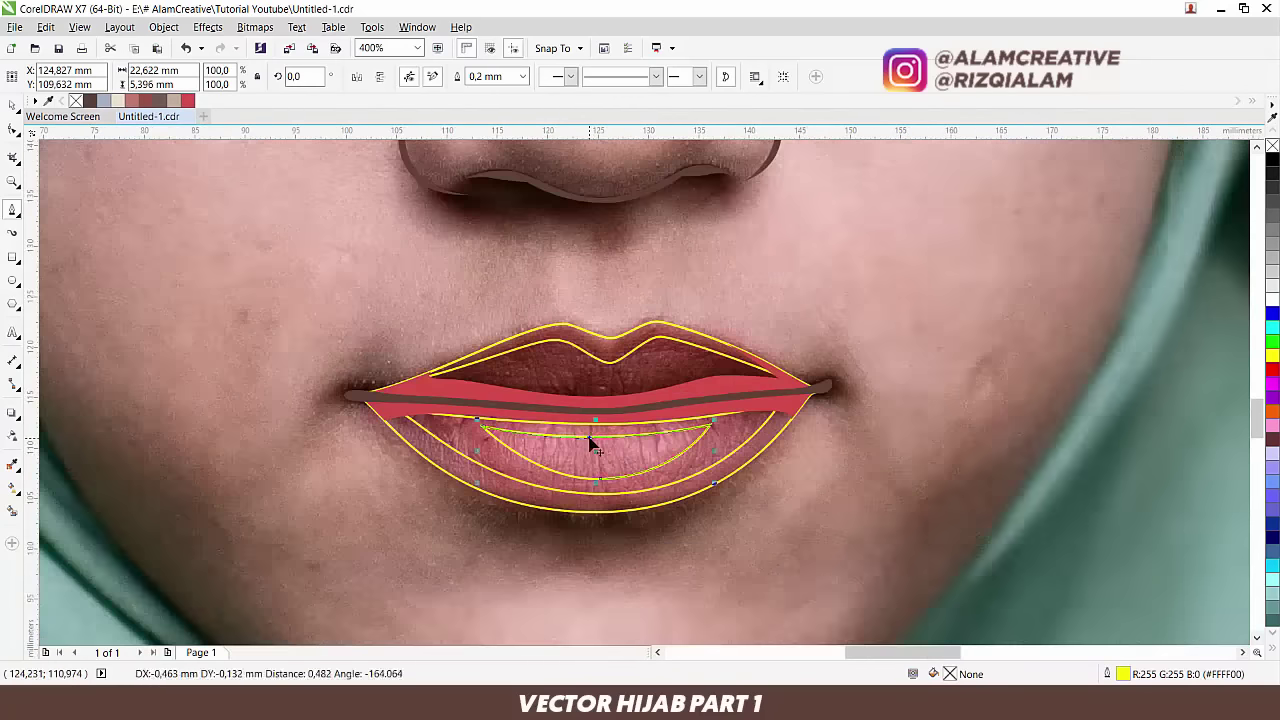
scroll(625, 458, up, 1)
drag(769, 368, 770, 370)
mouse_move(553, 480)
mouse_down()
mouse_move(690, 484)
mouse_move(554, 480)
mouse_move(520, 505)
mouse_move(566, 480)
mouse_up()
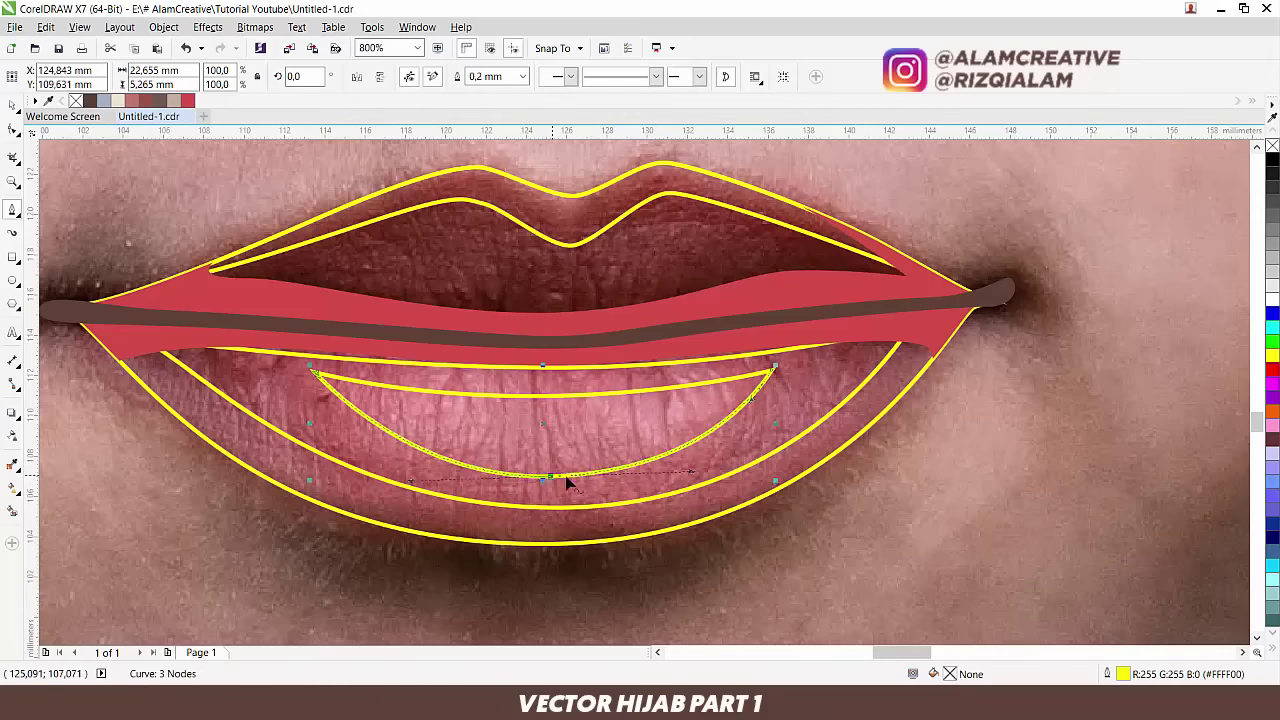
scroll(640, 457, down, 1)
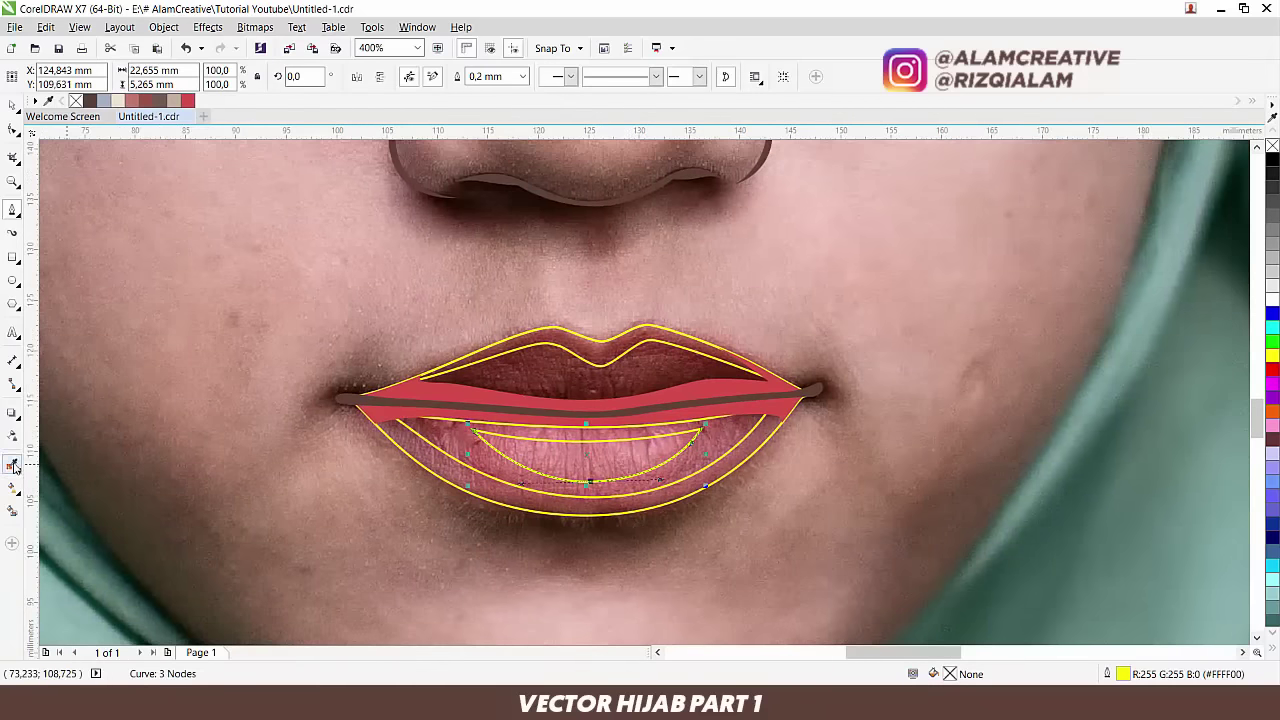
Step: Sample the second swatch of the upper "bibir" row and fill the base lip outline with that coral pink
click(13, 466)
scroll(478, 435, down, 1)
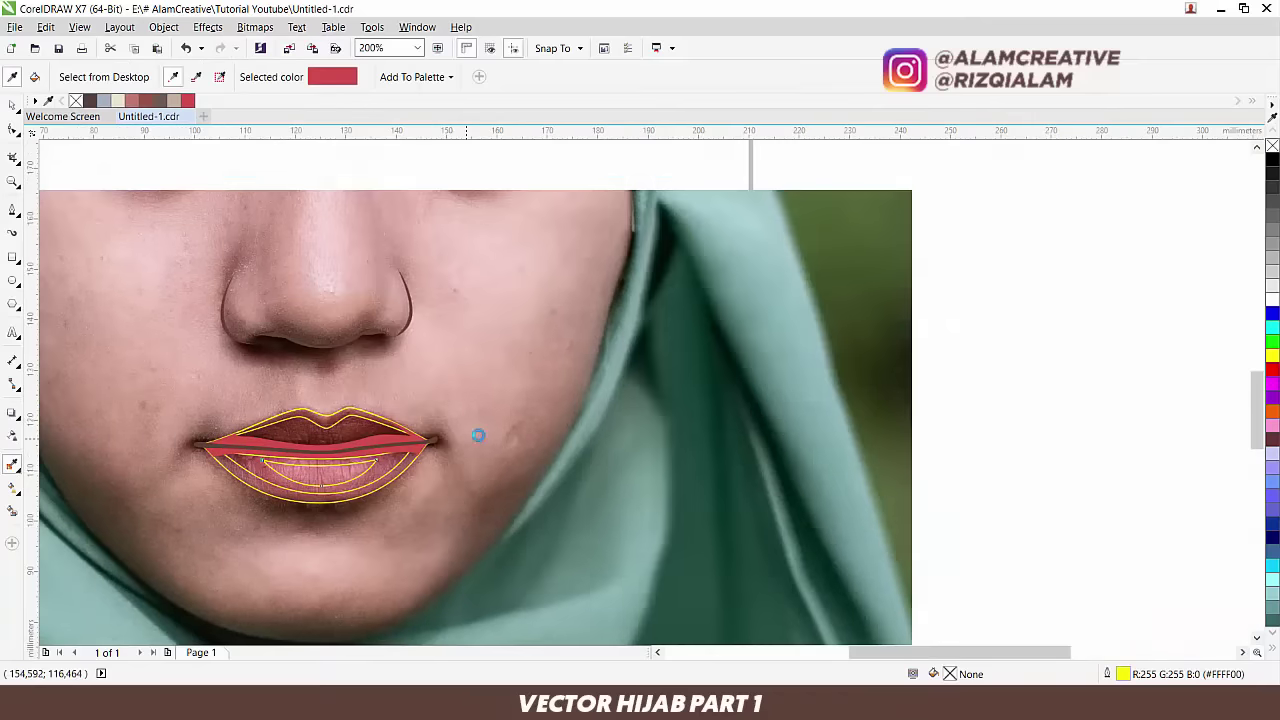
scroll(478, 435, down, 1)
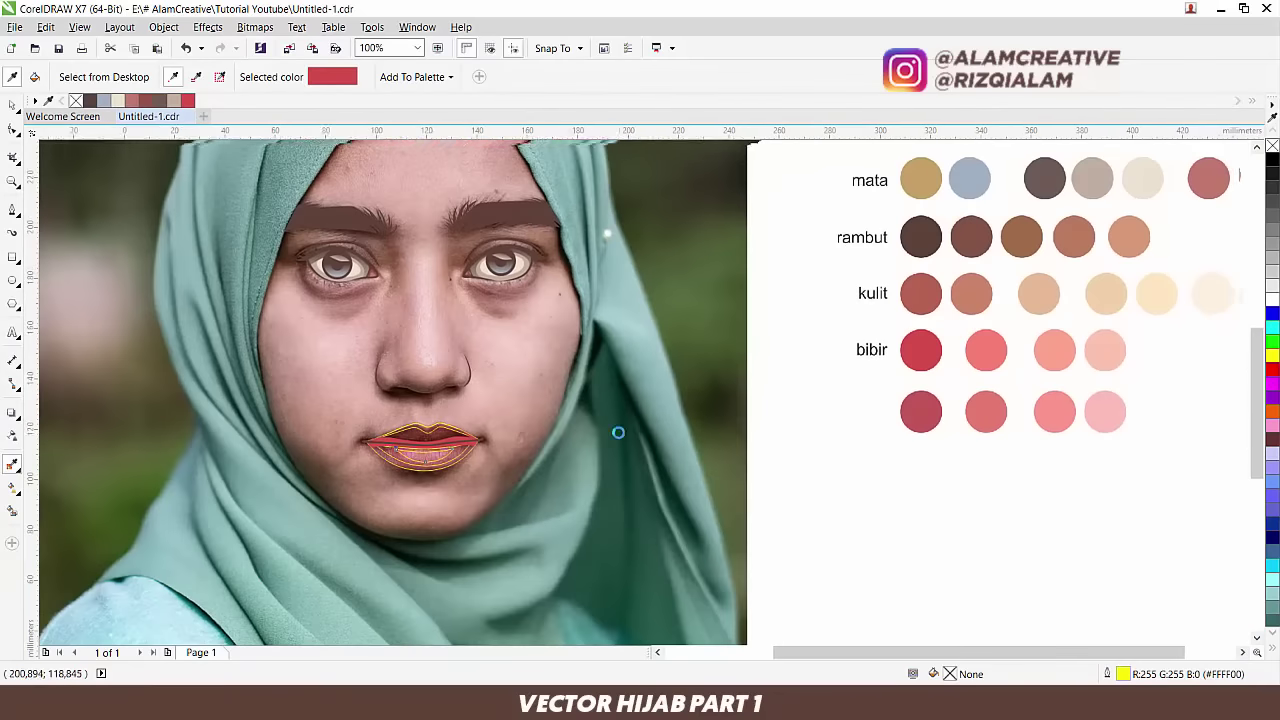
click(986, 351)
scroll(408, 452, up, 1)
click(411, 412)
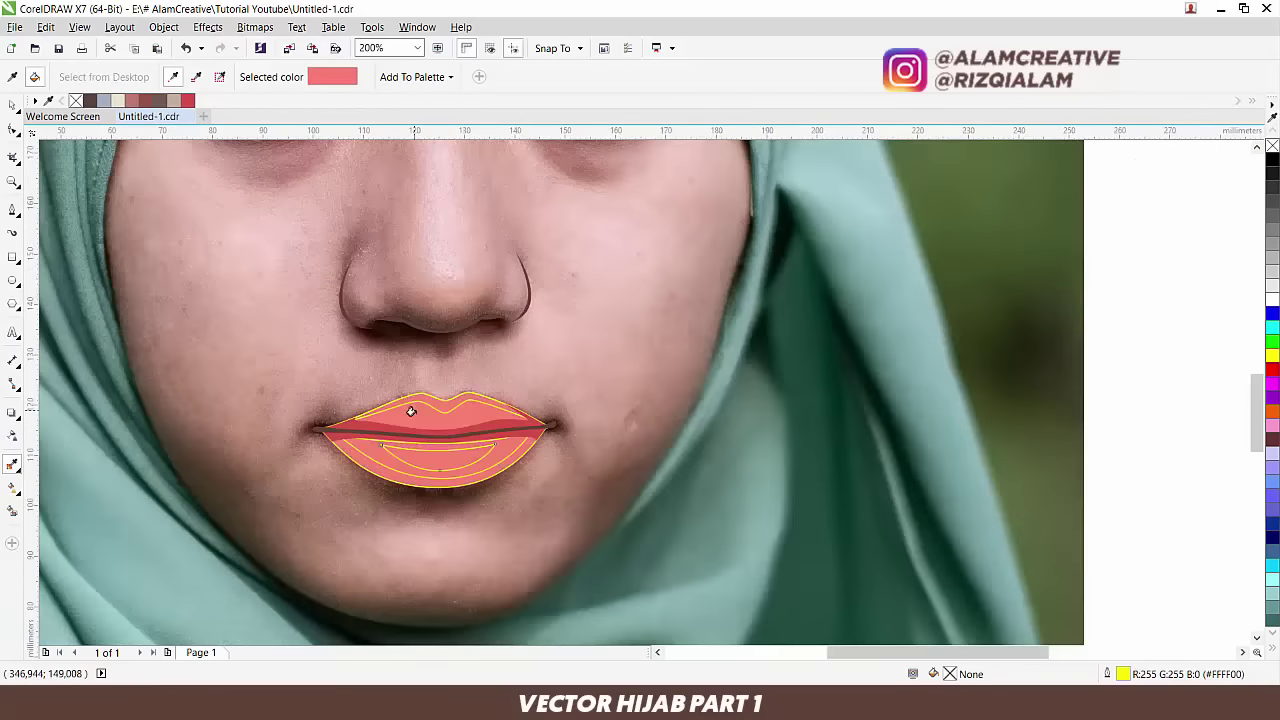
Step: Sample the third swatch of the upper "bibir" row and fill the large lower-lip crescent and the upper-lip band with it
scroll(528, 488, down, 1)
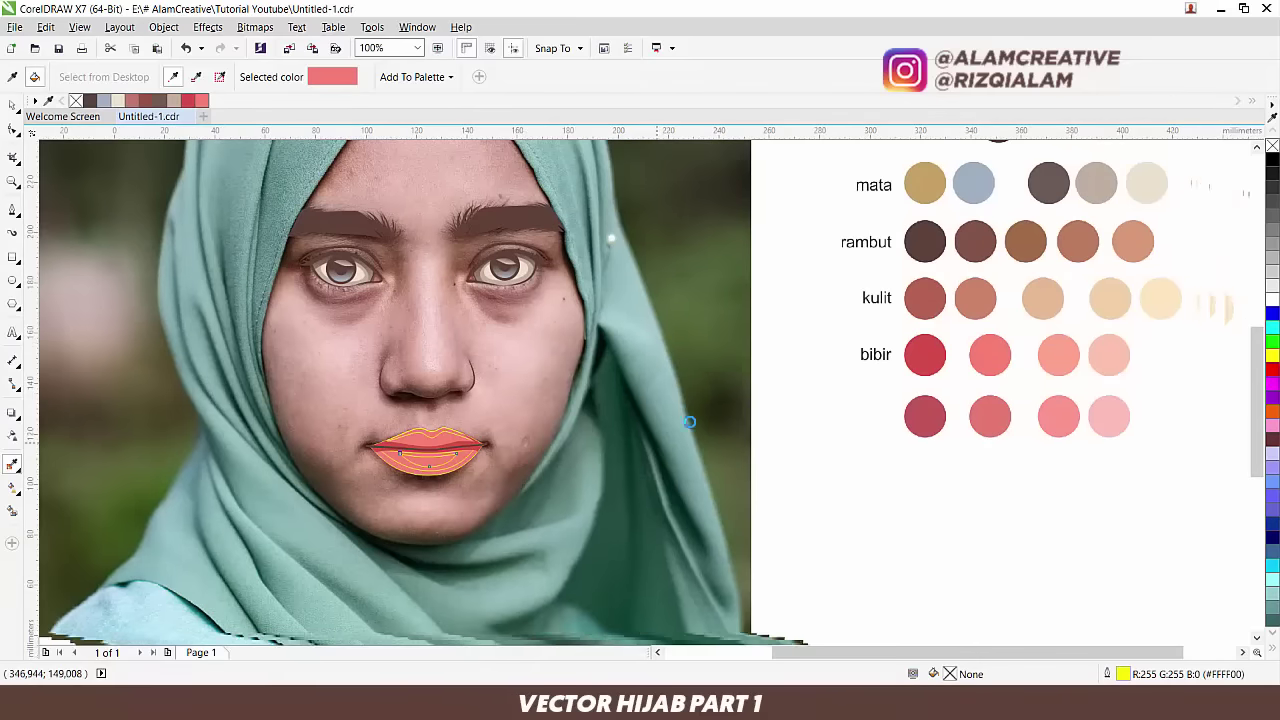
click(1068, 350)
scroll(418, 458, up, 1)
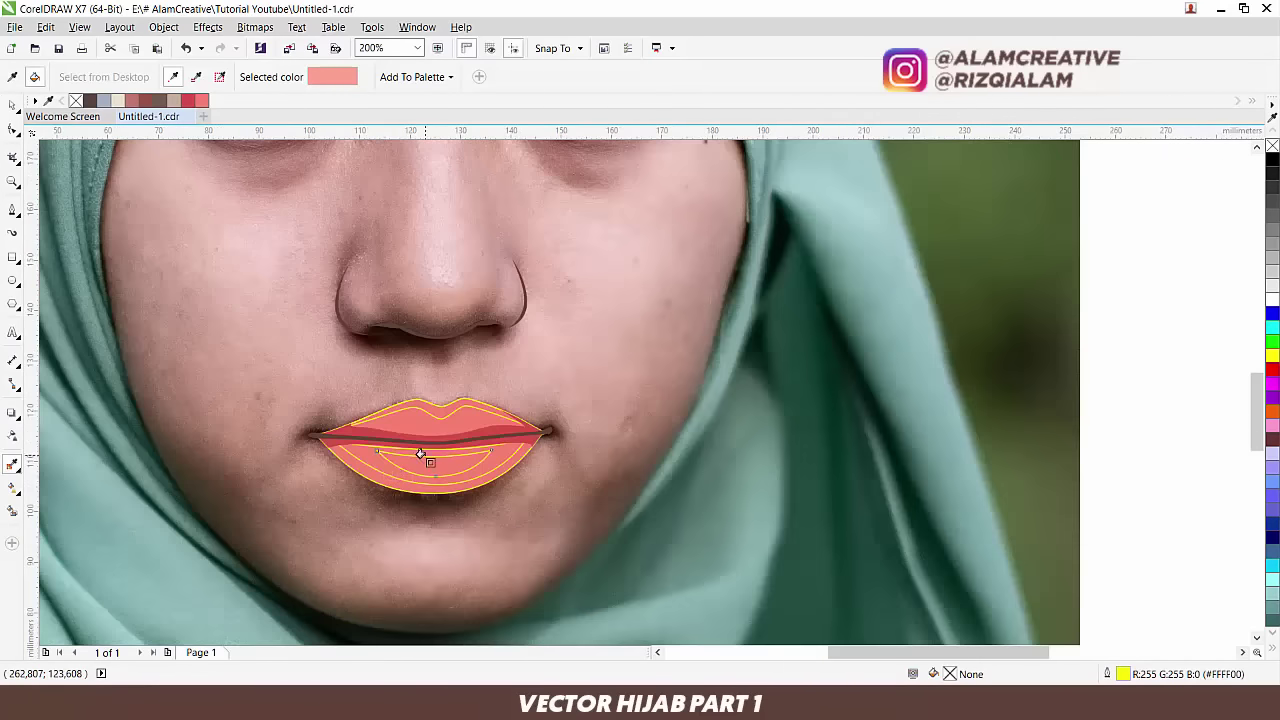
scroll(420, 419, up, 1)
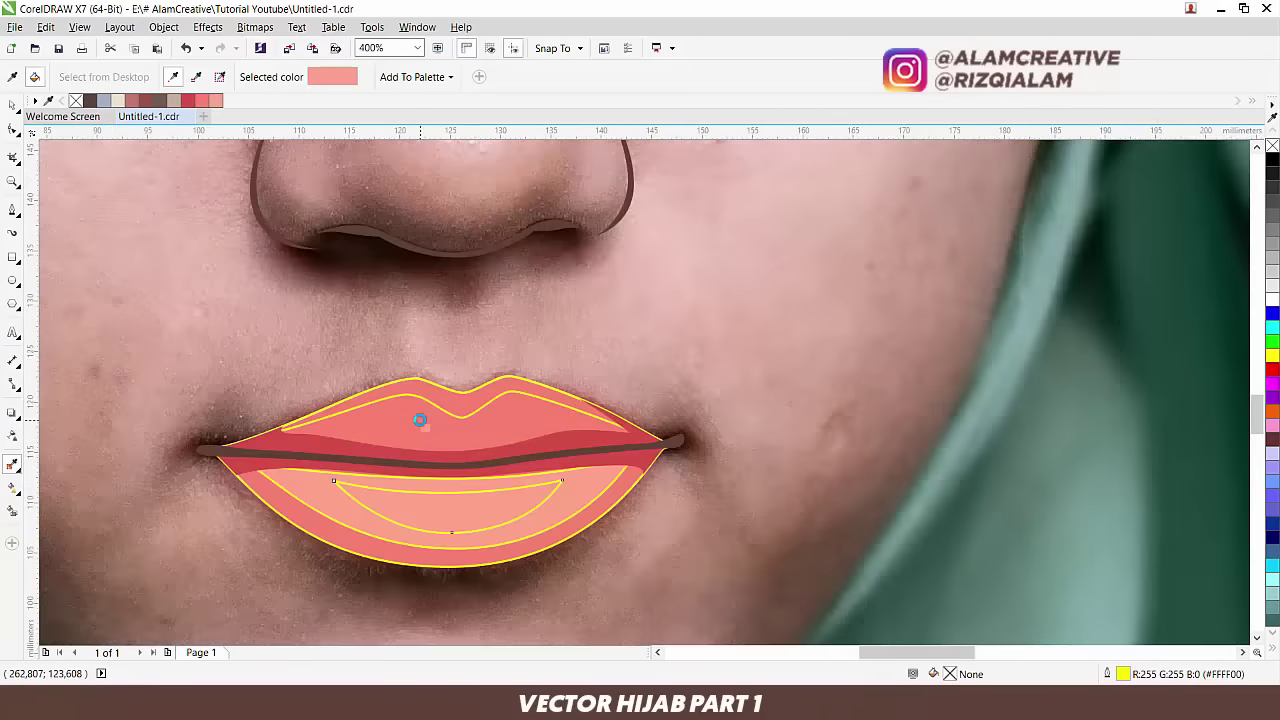
click(440, 401)
Step: Sample the fourth swatch of the upper "bibir" row and fill the small crescent in the middle of the lower lip
scroll(449, 447, down, 2)
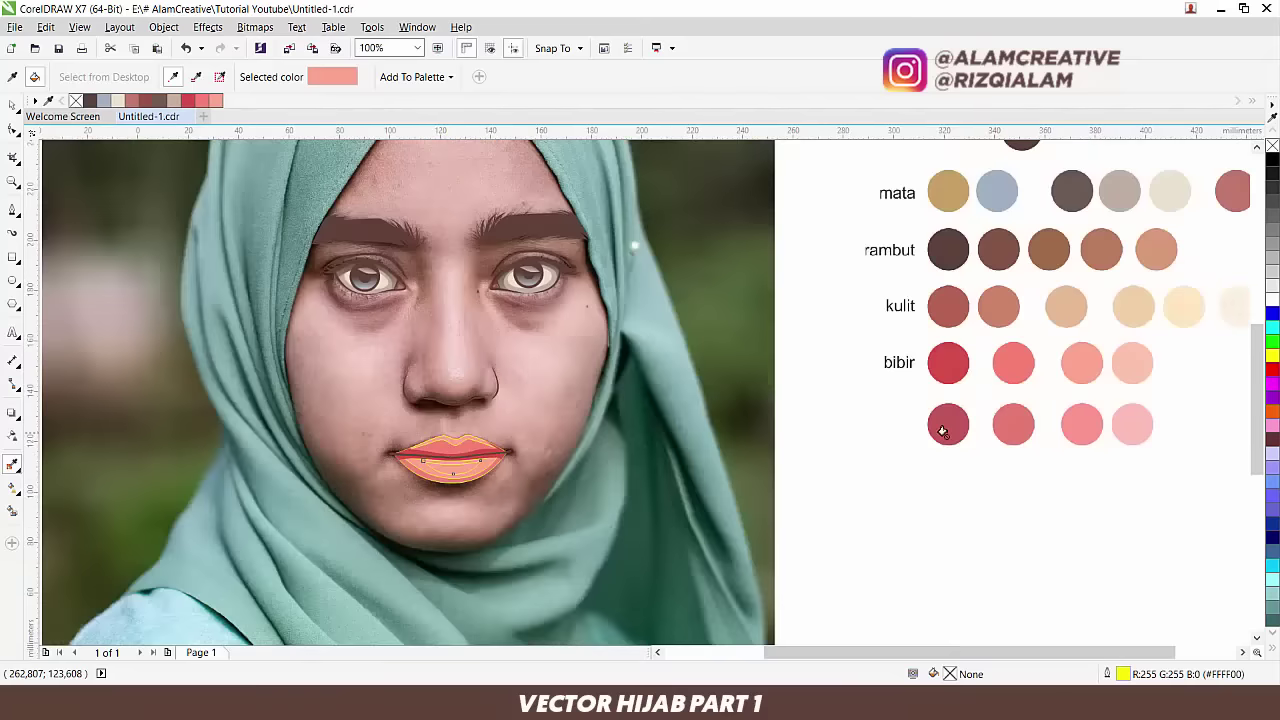
click(1137, 370)
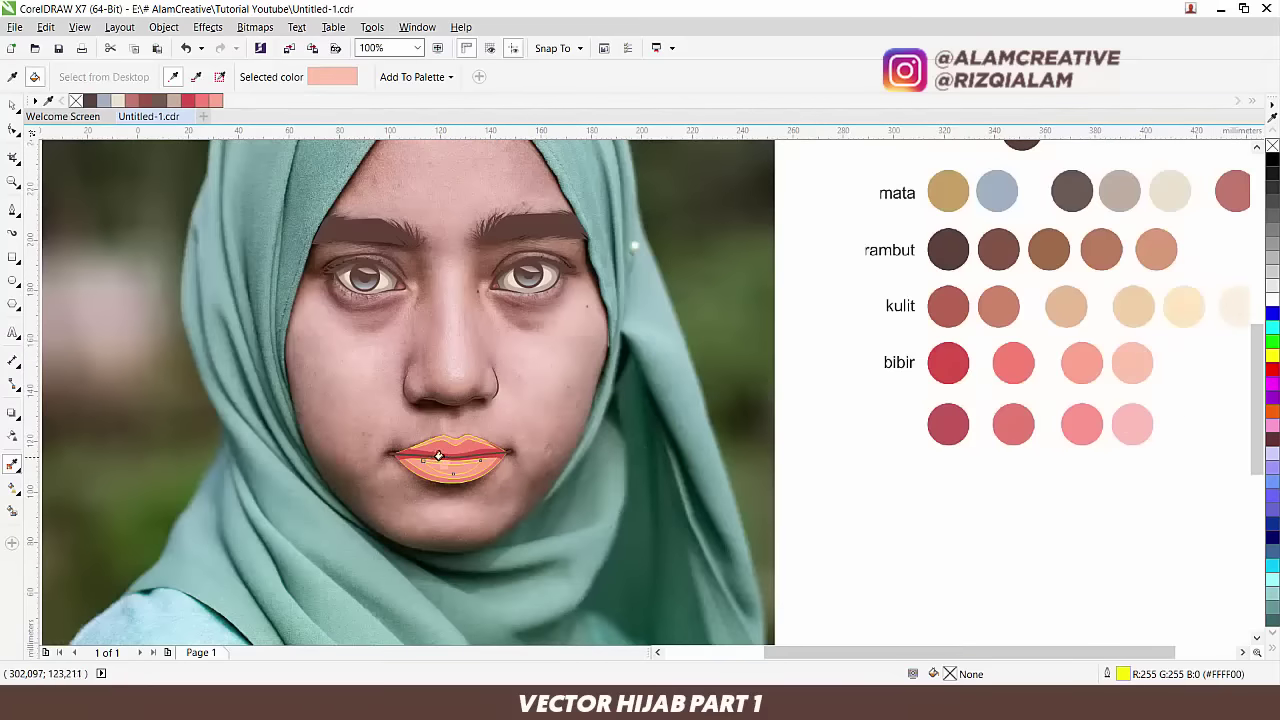
click(449, 466)
scroll(449, 466, up, 2)
scroll(449, 466, down, 2)
Step: Select all the lip shapes together and remove their yellow outlines
key(space)
drag(829, 392, 375, 540)
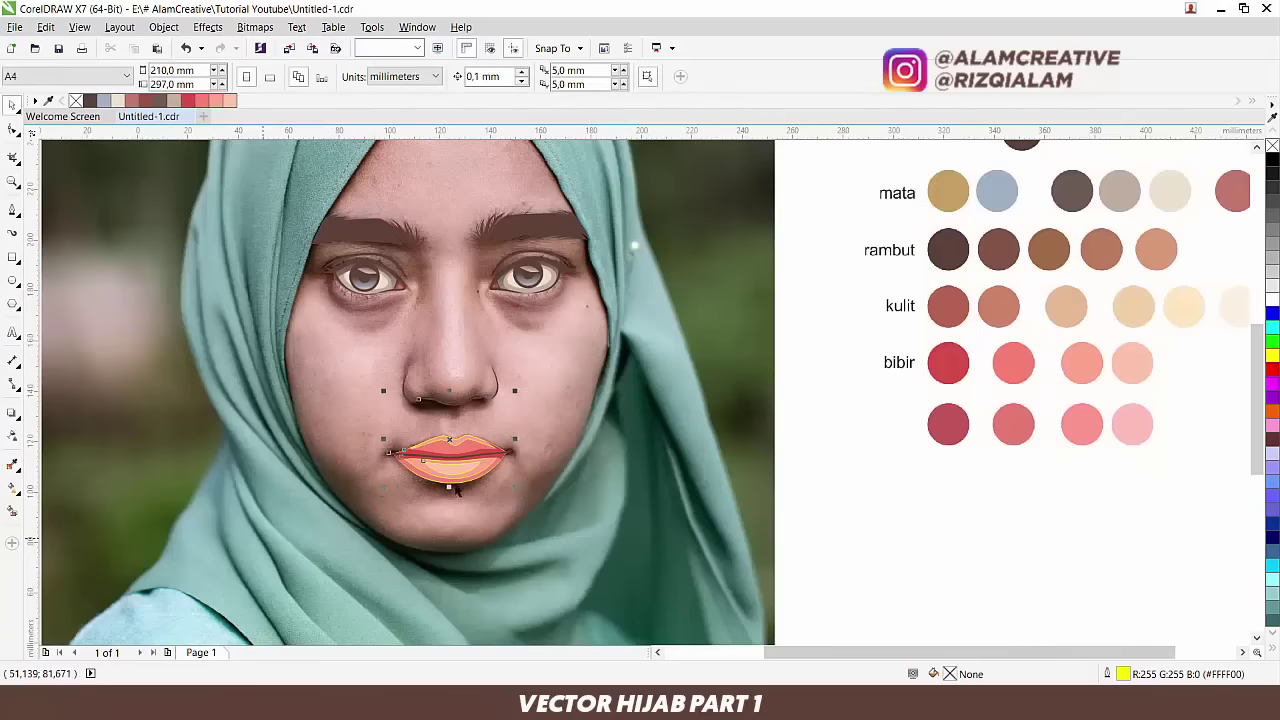
right_click(1273, 148)
click(1014, 466)
scroll(394, 452, up, 1)
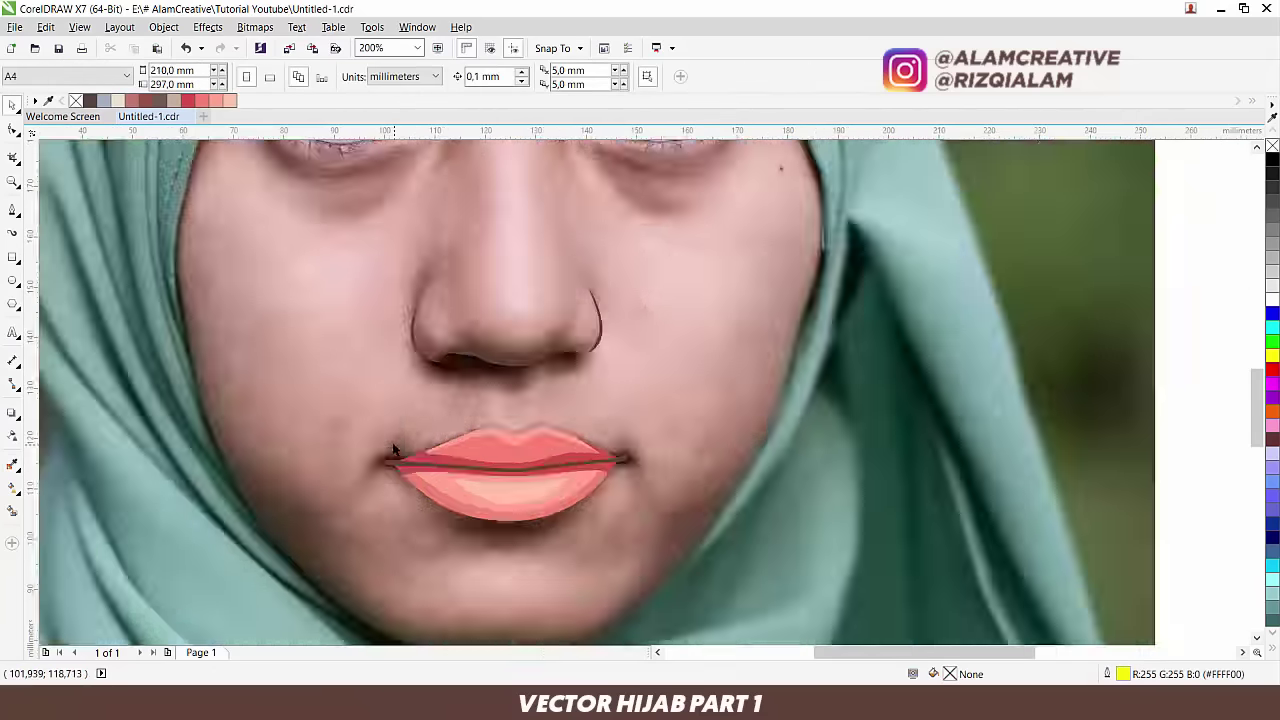
Step: Move the portrait photo to the left, off the page, and check the vector eyes, nose and lips on the blank page
scroll(596, 466, down, 1)
drag(612, 464, 740, 430)
drag(837, 437, 206, 435)
drag(663, 424, 621, 497)
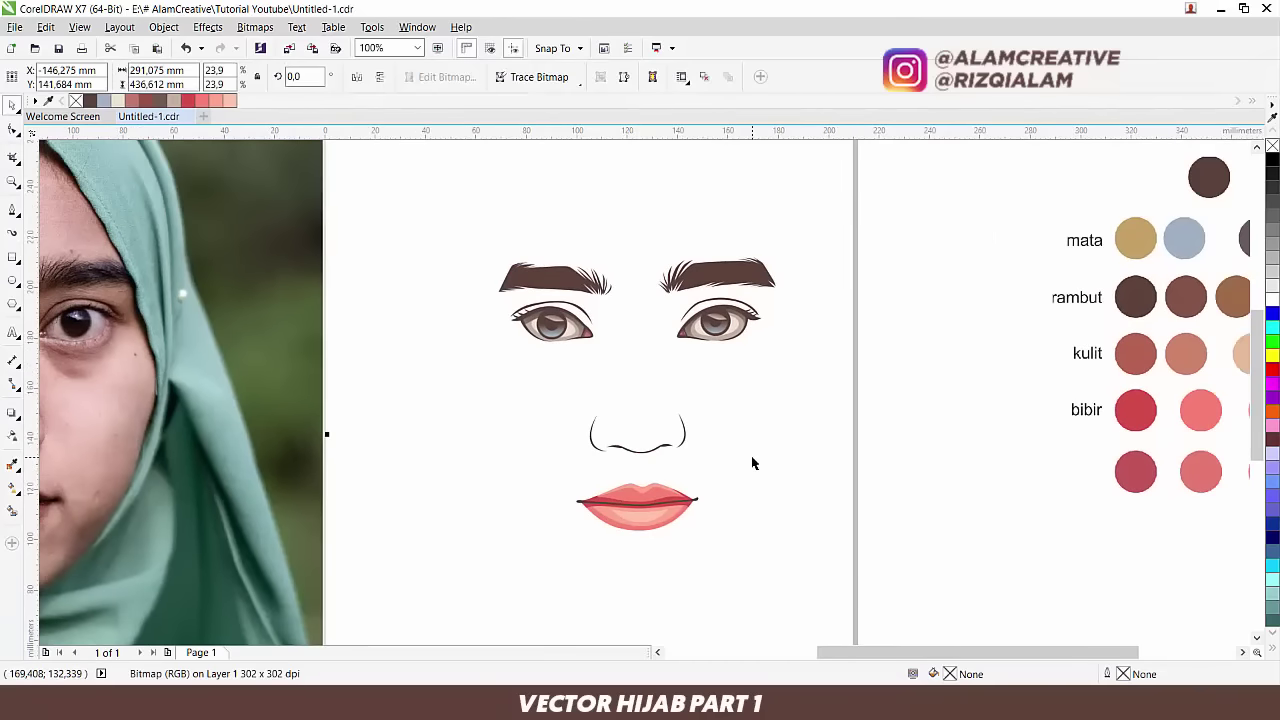
scroll(685, 418, up, 2)
scroll(671, 400, down, 2)
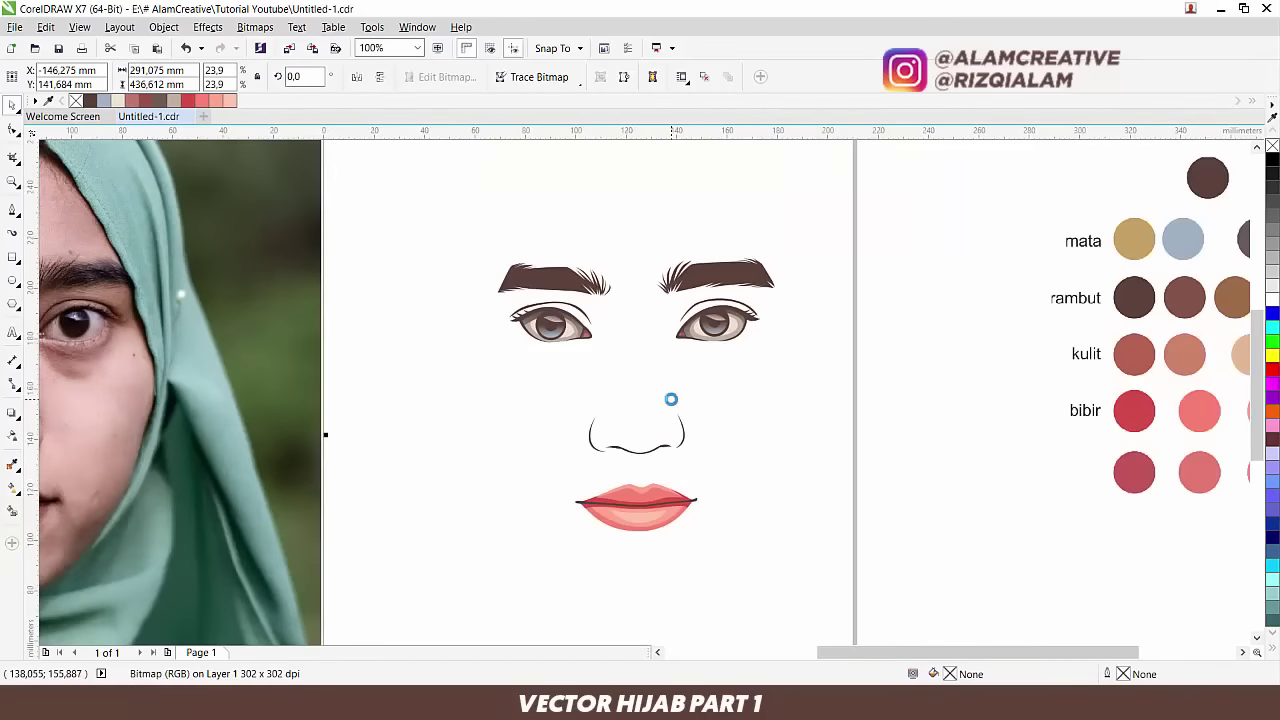